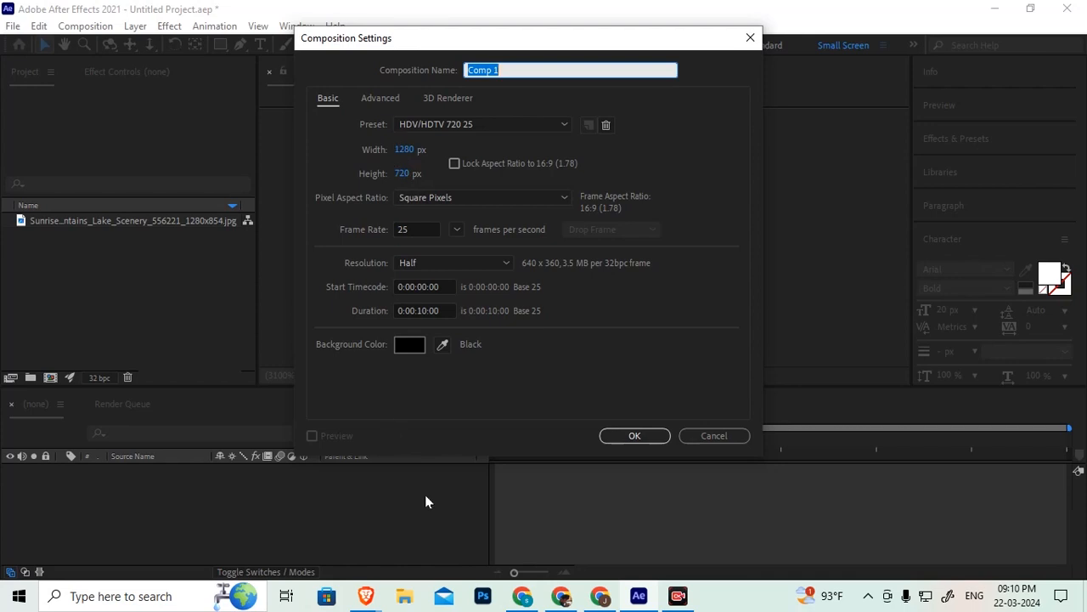
Step: Create a 1280 x 720 composition at 25 fps with a duration of 0:00:10:00
{"action": "left_click_drag", "start_coordinate": [416, 310], "coordinate": [435, 311]}
{"action": "left_click", "coordinate": [436, 311]}
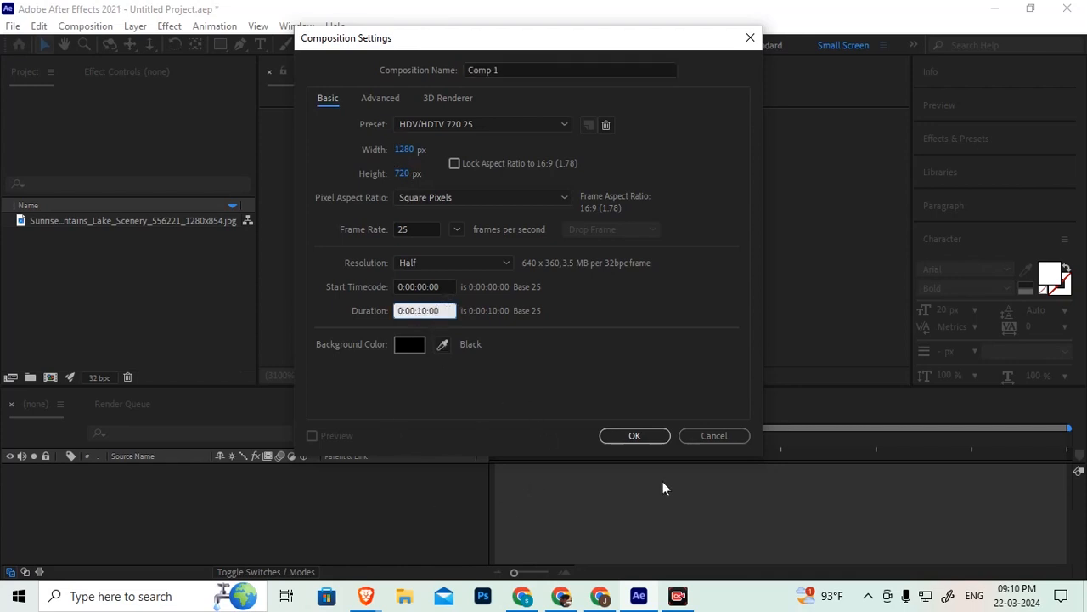
{"action": "left_click", "coordinate": [635, 435]}
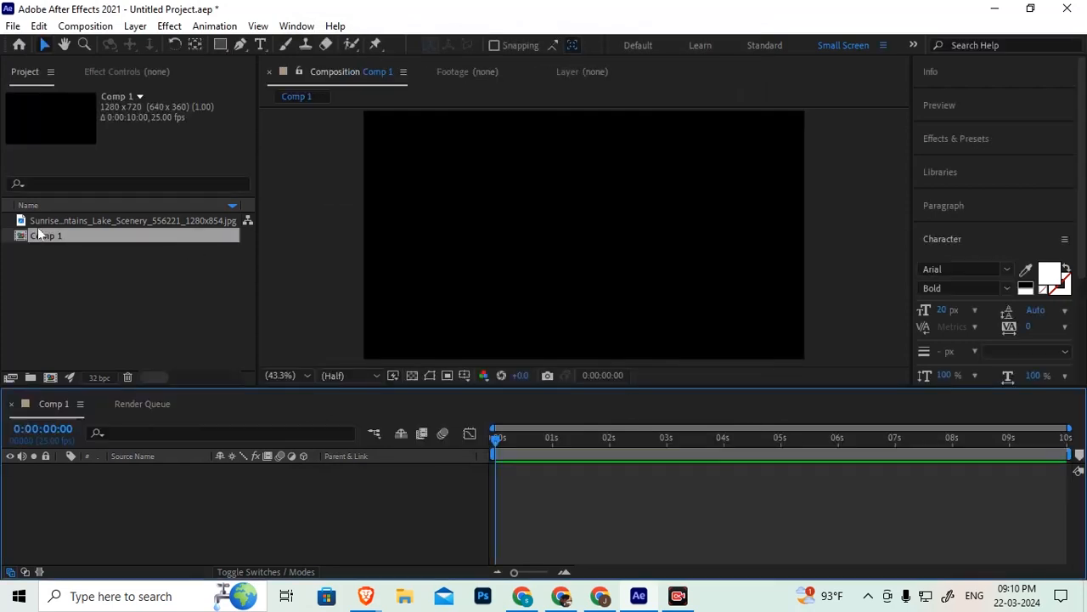
Step: Add the imported sunrise lake scenery image to the new composition as a layer
{"action": "left_click", "coordinate": [51, 222]}
{"action": "left_click_drag", "start_coordinate": [50, 219], "coordinate": [82, 519]}
{"action": "scroll", "coordinate": [724, 270], "scroll_direction": "down", "scroll_amount": 2}
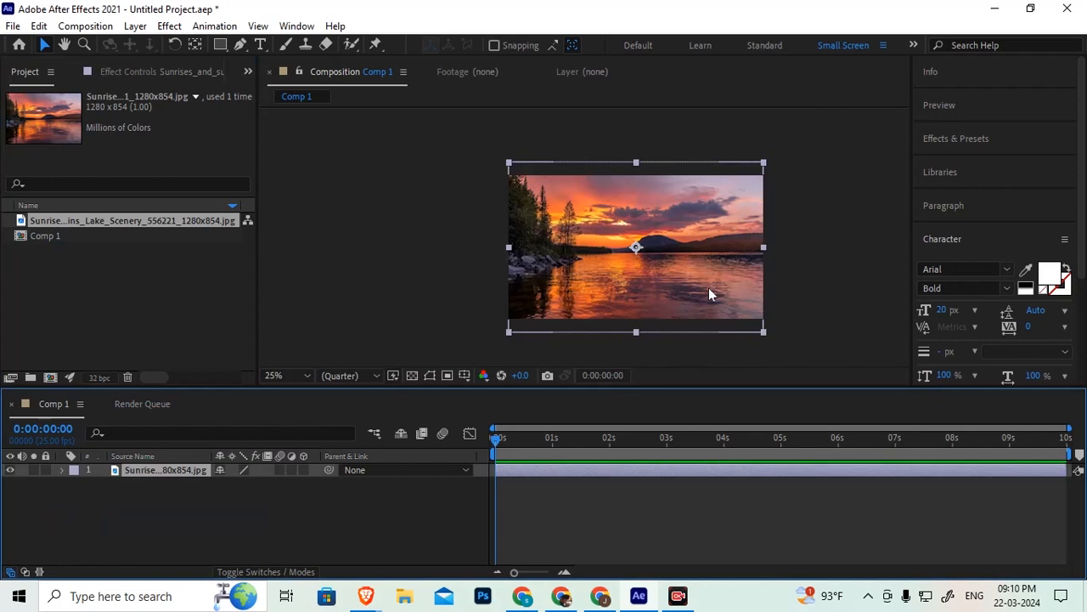
Step: Set the composition's preview resolution to Half
{"action": "scroll", "coordinate": [669, 220], "scroll_direction": "up", "scroll_amount": 2}
{"action": "left_click_drag", "start_coordinate": [665, 210], "coordinate": [669, 148]}
{"action": "left_click_drag", "start_coordinate": [618, 387], "coordinate": [620, 468]}
{"action": "scroll", "coordinate": [607, 275], "scroll_direction": "down", "scroll_amount": 2}
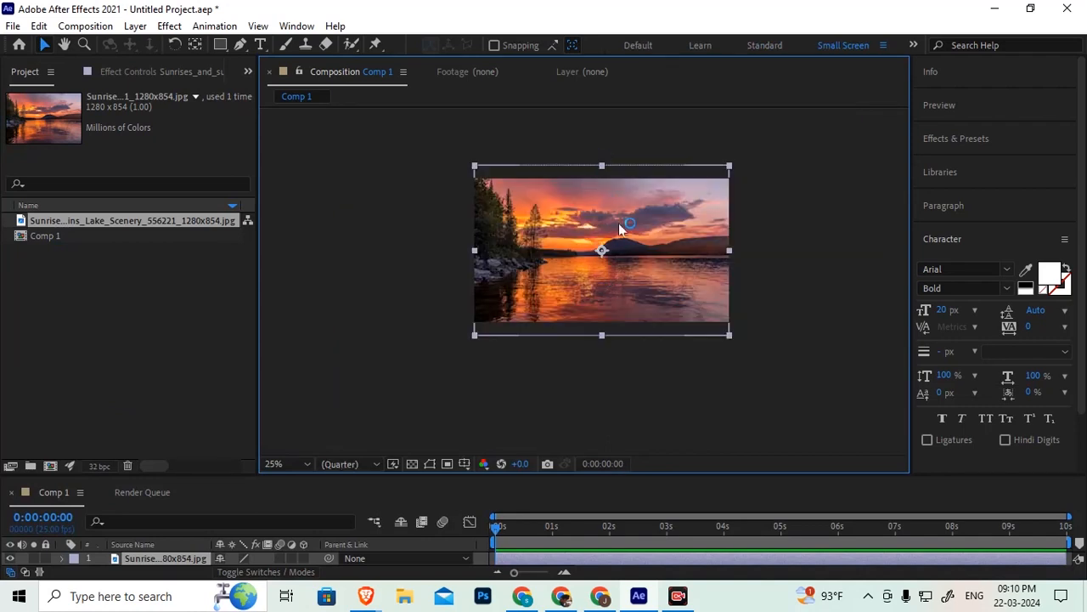
{"action": "left_click_drag", "start_coordinate": [619, 222], "coordinate": [614, 245]}
{"action": "scroll", "coordinate": [622, 328], "scroll_direction": "up", "scroll_amount": 2}
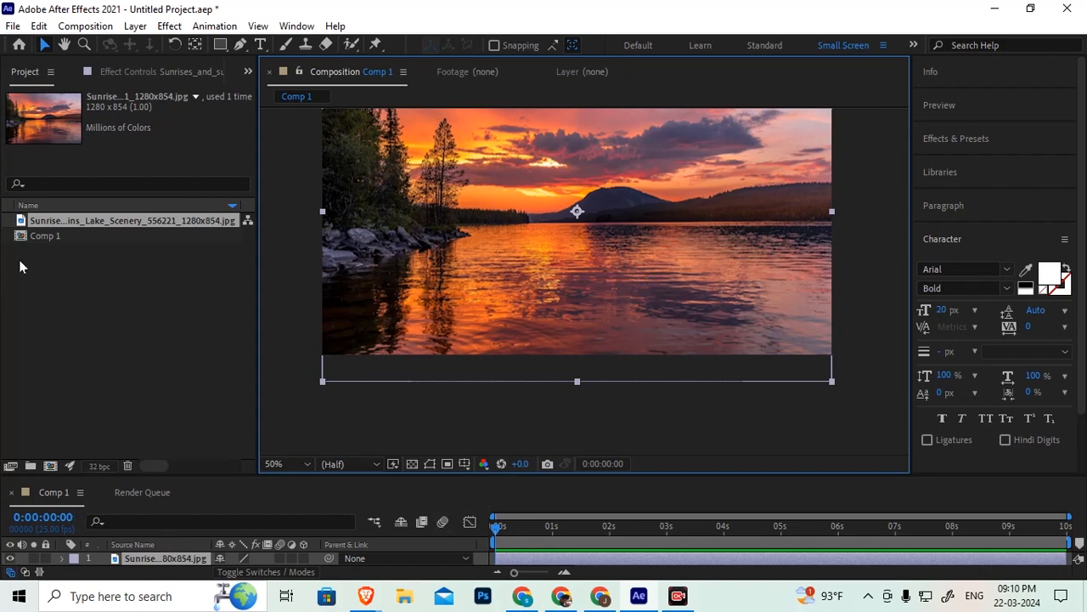
{"action": "left_click", "coordinate": [347, 468]}
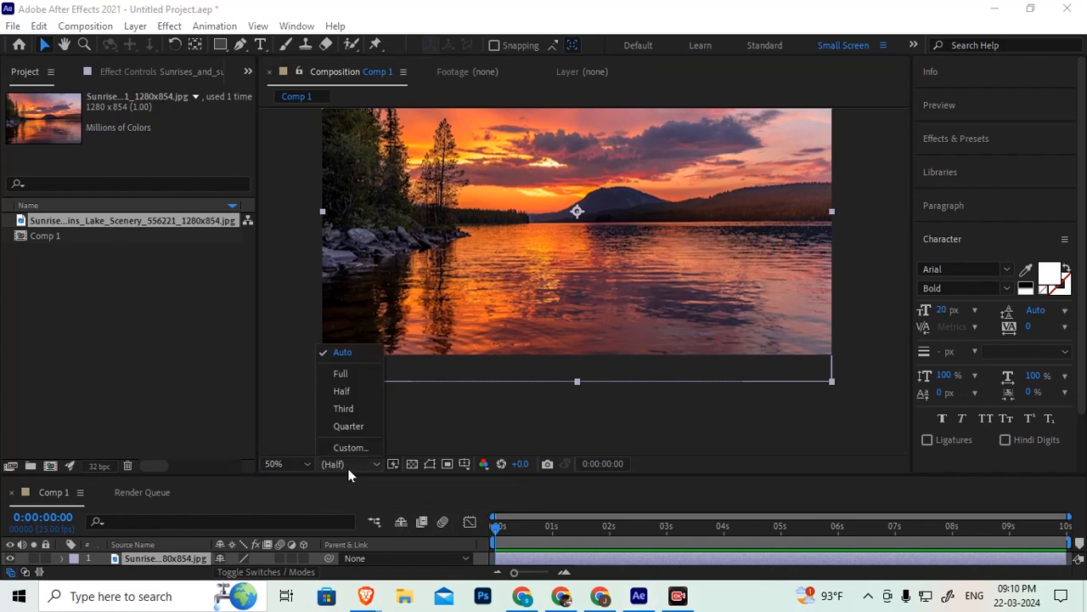
{"action": "left_click", "coordinate": [342, 391]}
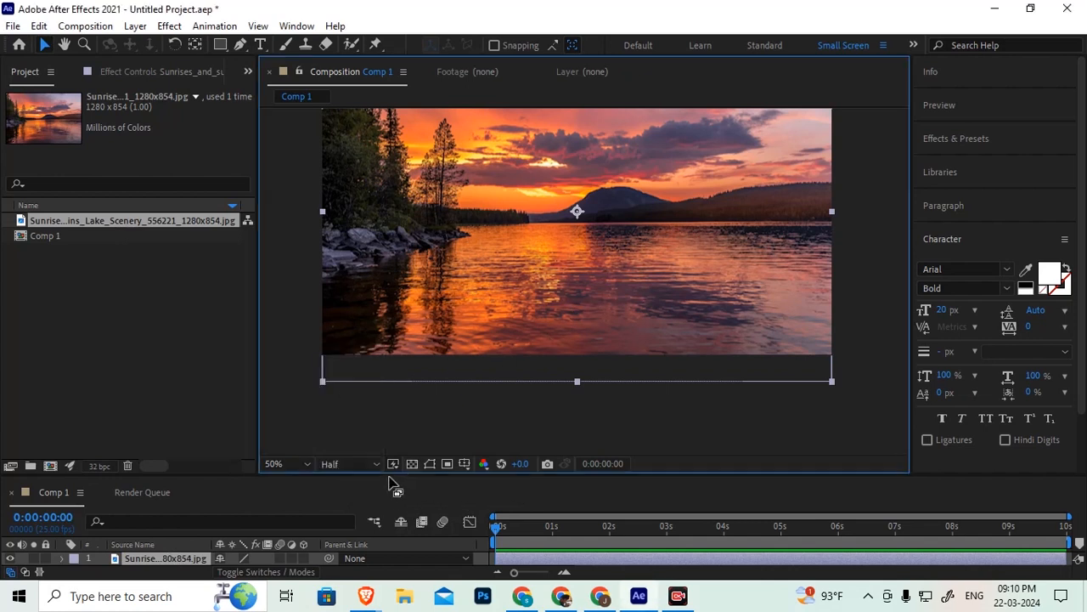
{"action": "left_click_drag", "start_coordinate": [412, 399], "coordinate": [412, 399]}
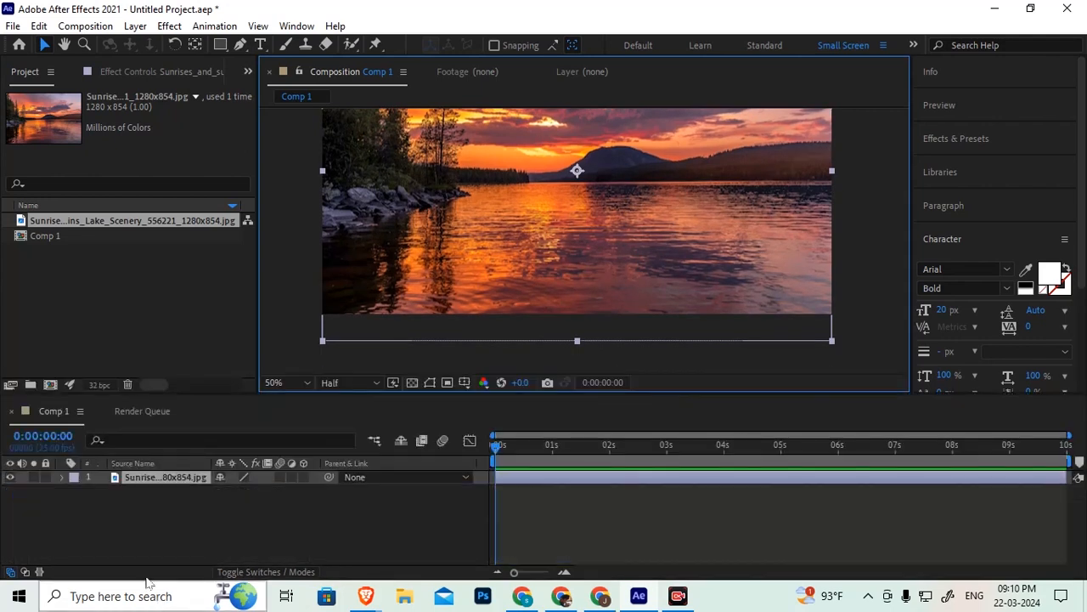
Step: Create a 1280 x 720 solid layer above the lake image with the black color 000000
{"action": "left_click", "coordinate": [144, 534]}
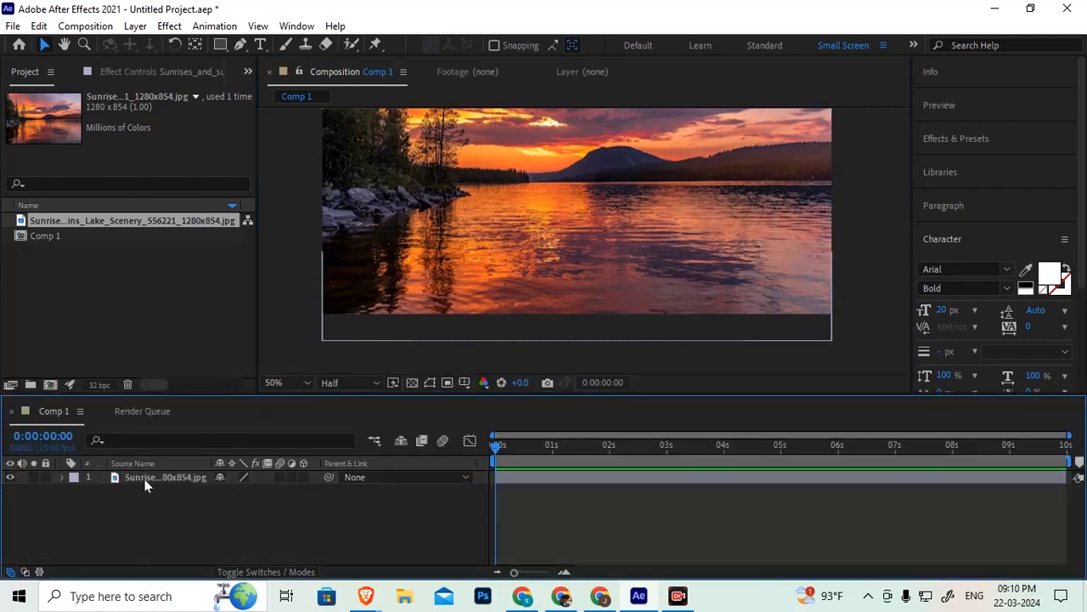
{"action": "left_click", "coordinate": [136, 26]}
{"action": "mouse_move", "coordinate": [163, 46]}
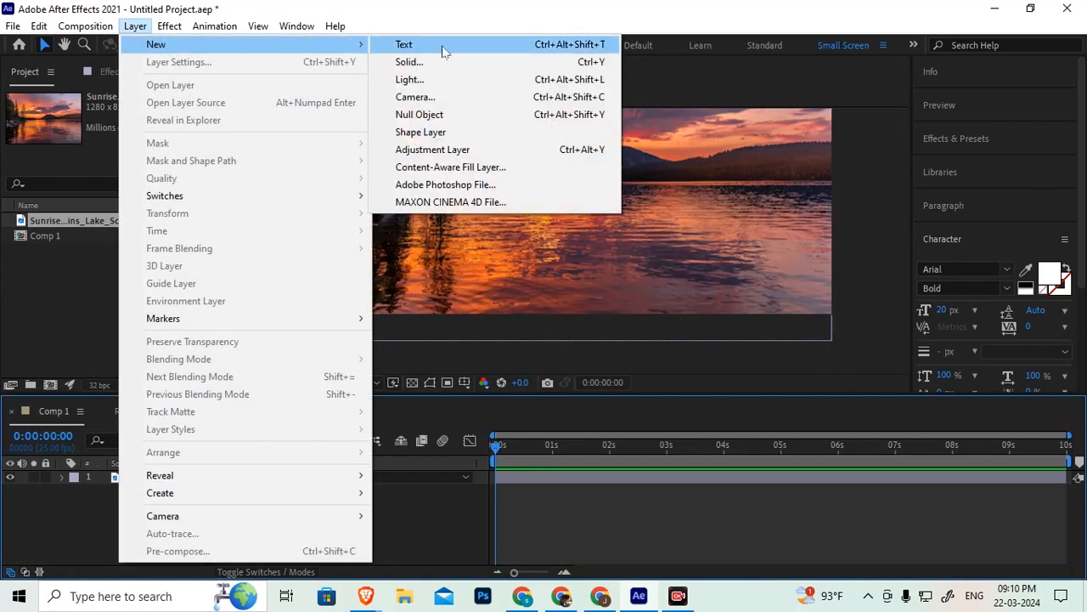
{"action": "left_click", "coordinate": [408, 62]}
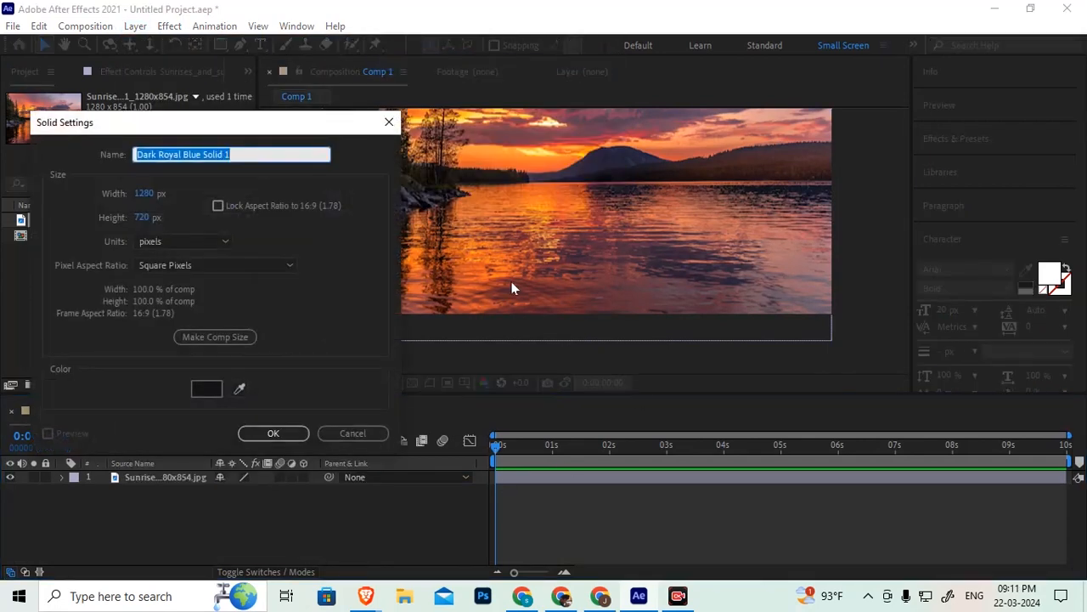
{"action": "left_click_drag", "start_coordinate": [170, 125], "coordinate": [362, 127]}
{"action": "left_click", "coordinate": [398, 389]}
{"action": "type", "text": "000000"}
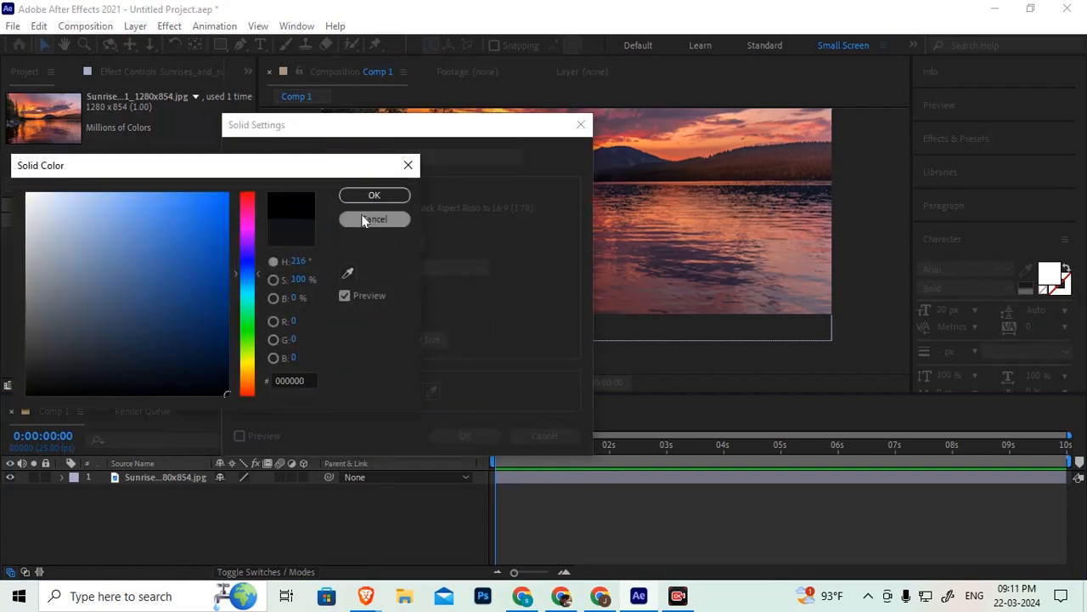
{"action": "left_click", "coordinate": [374, 195]}
{"action": "left_click", "coordinate": [464, 435]}
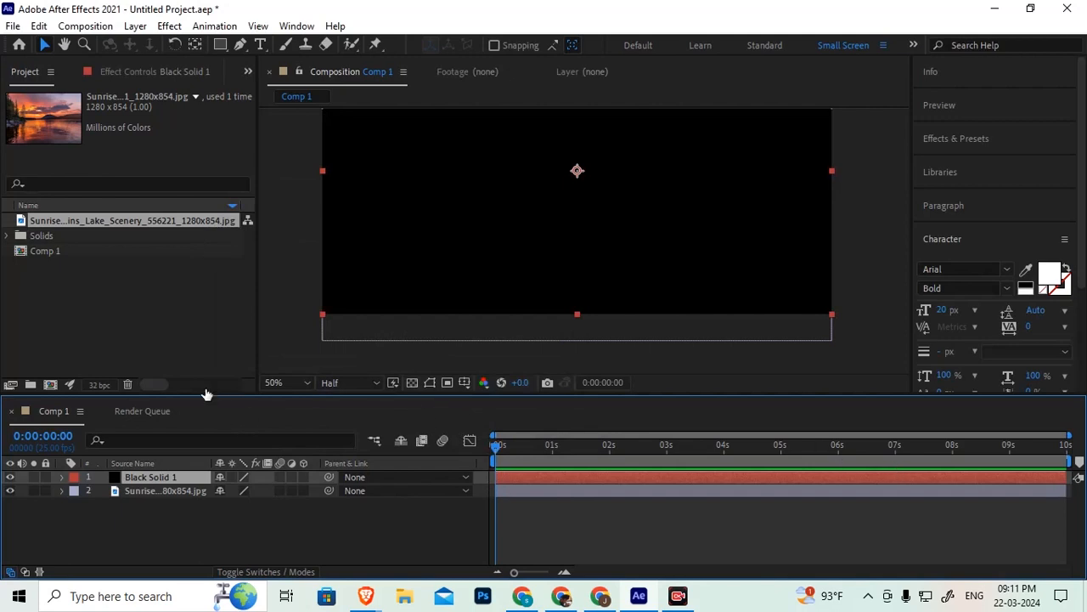
Step: Apply the Fractal Noise effect to the black solid layer
{"action": "left_click", "coordinate": [169, 27]}
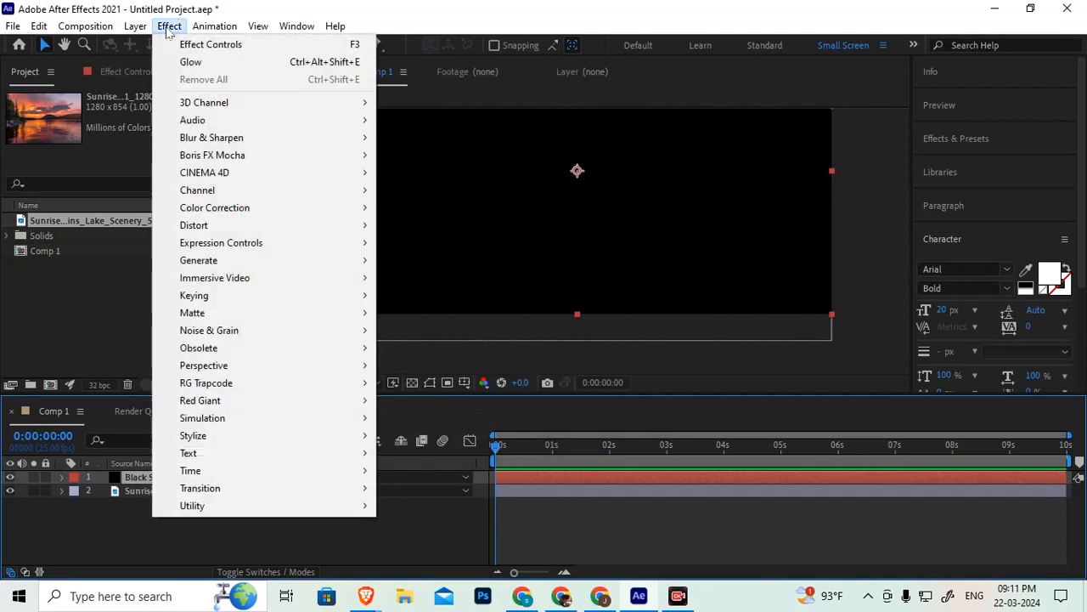
{"action": "mouse_move", "coordinate": [311, 331]}
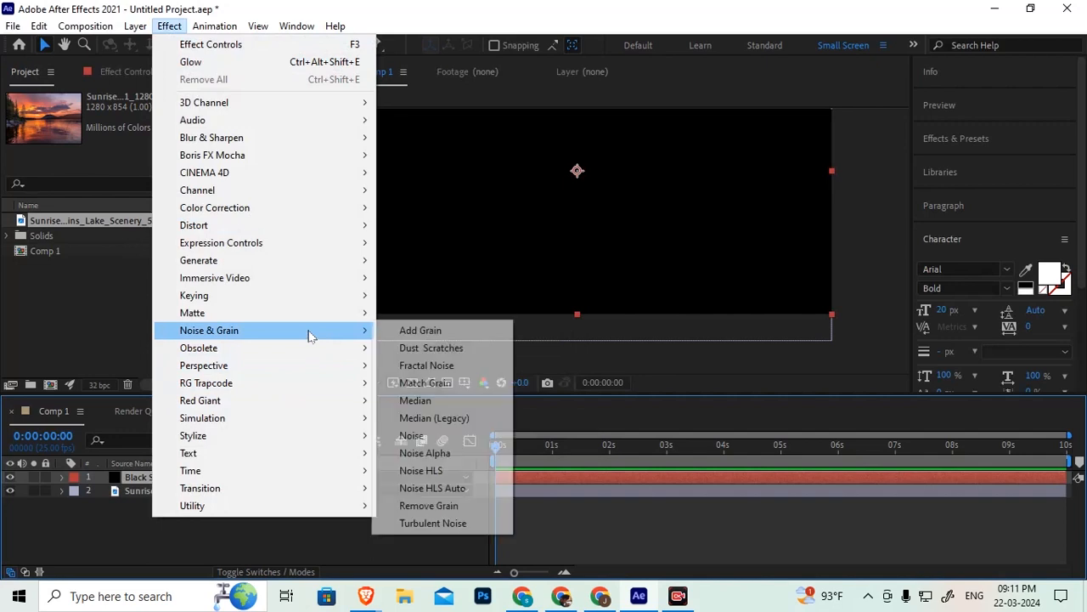
{"action": "left_click", "coordinate": [427, 365]}
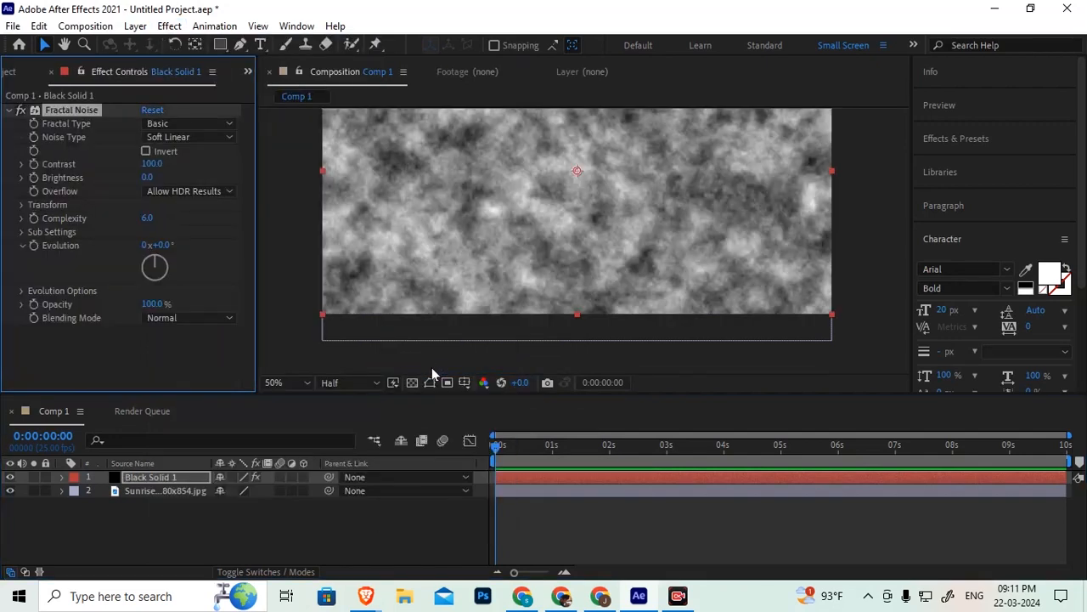
Step: Set the Fractal Noise's noise type to Block and turn off Uniform Scaling in its transform settings
{"action": "left_click", "coordinate": [186, 123]}
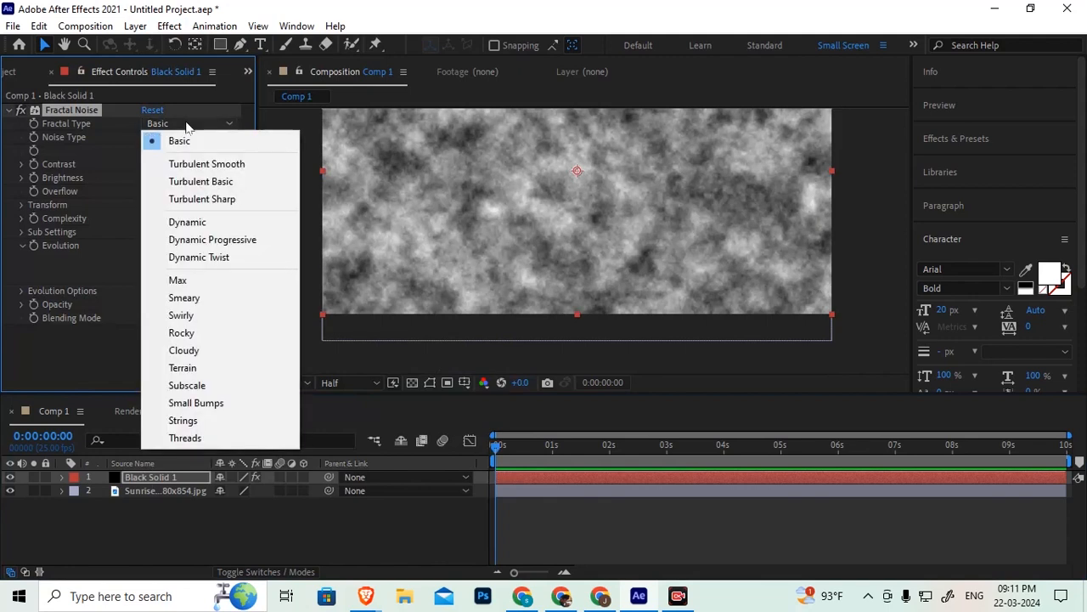
{"action": "left_click", "coordinate": [186, 124]}
{"action": "left_click", "coordinate": [177, 139]}
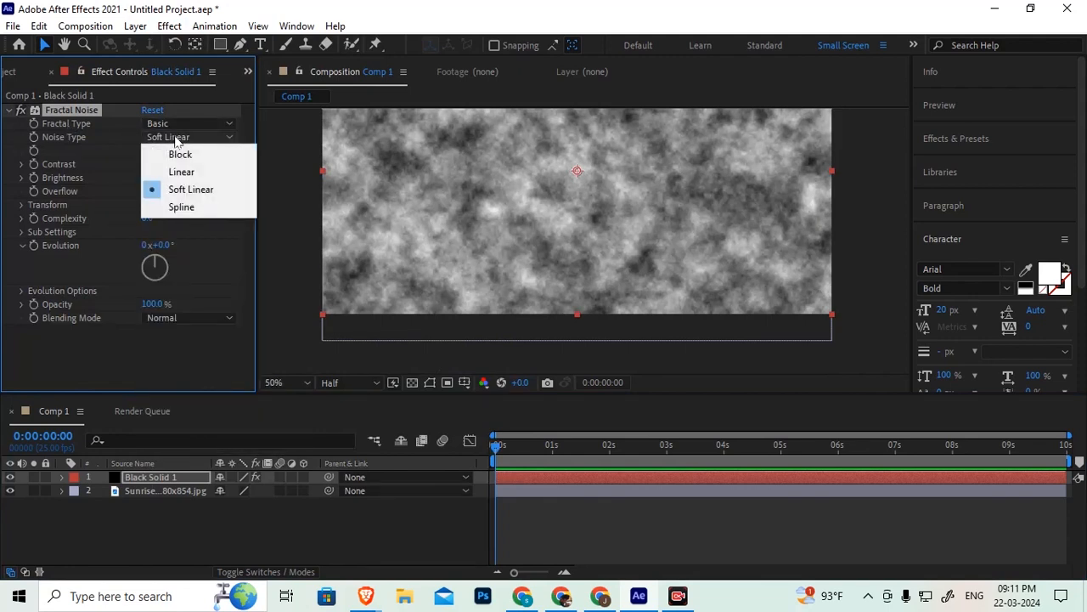
{"action": "left_click", "coordinate": [180, 155]}
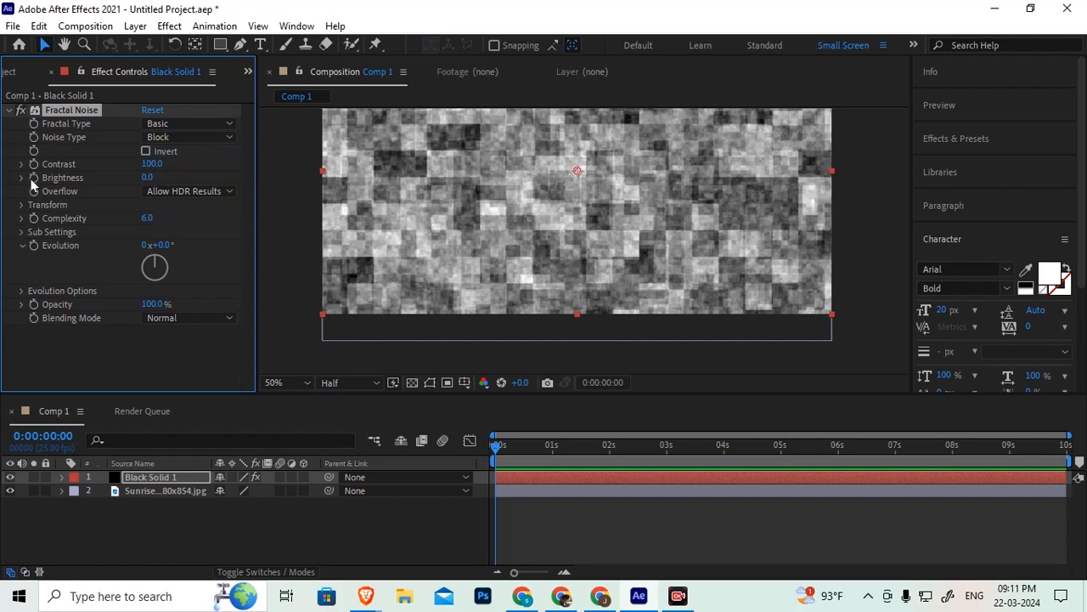
{"action": "left_click", "coordinate": [22, 205]}
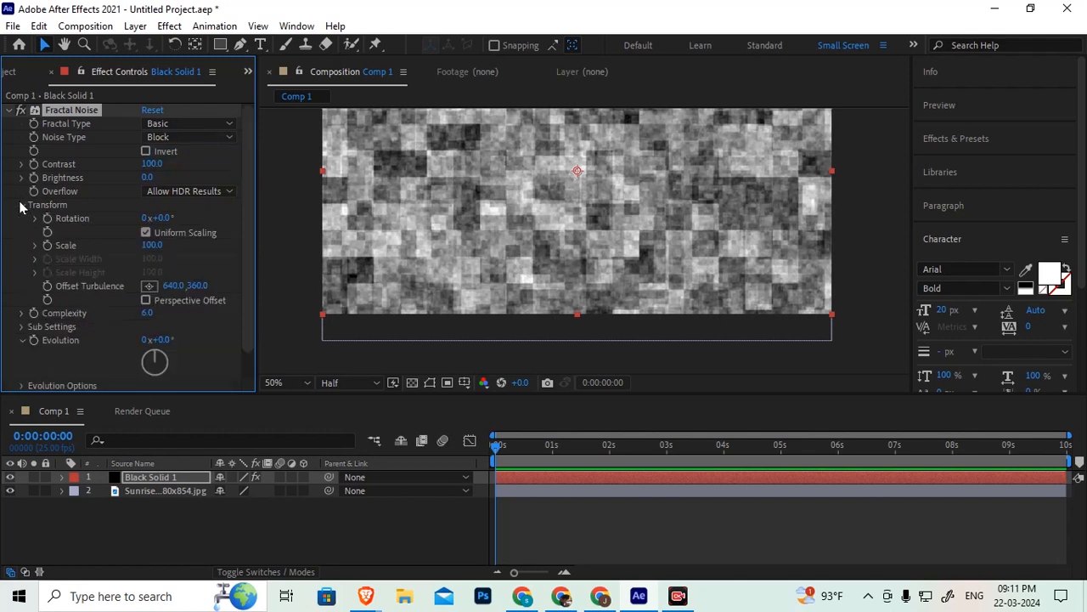
{"action": "left_click", "coordinate": [145, 233]}
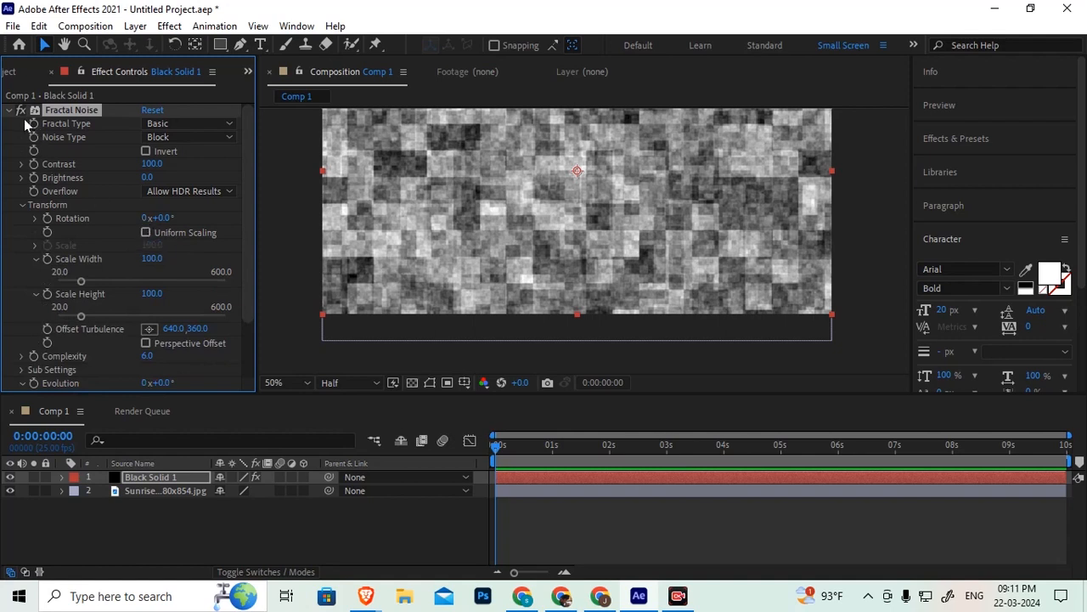
Step: Hide the noise solid temporarily to examine the water ripples in the lake image up close
{"action": "left_click", "coordinate": [10, 477]}
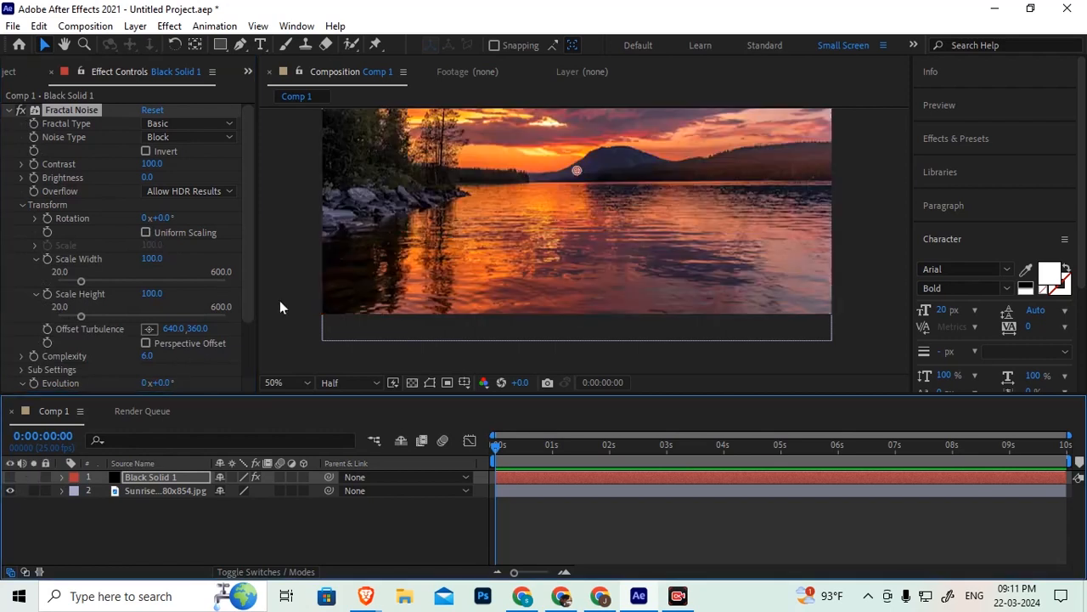
{"action": "scroll", "coordinate": [517, 220], "scroll_direction": "up", "scroll_amount": 2}
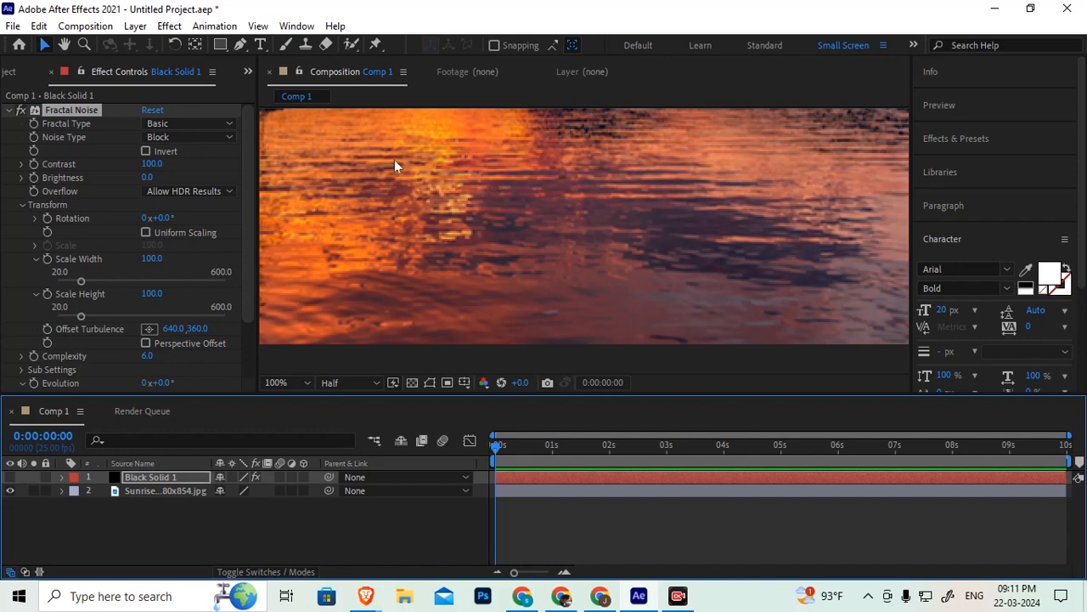
{"action": "left_click", "coordinate": [10, 476]}
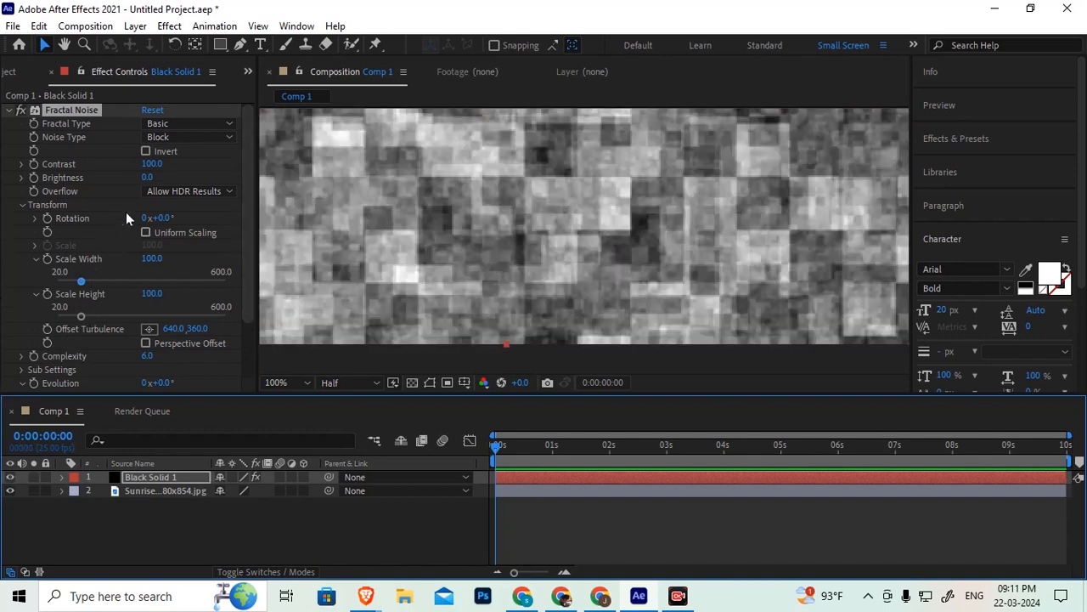
Step: Set the Fractal Noise contrast to 169 and its Scale Height to 3
{"action": "left_click_drag", "start_coordinate": [153, 163], "coordinate": [198, 155]}
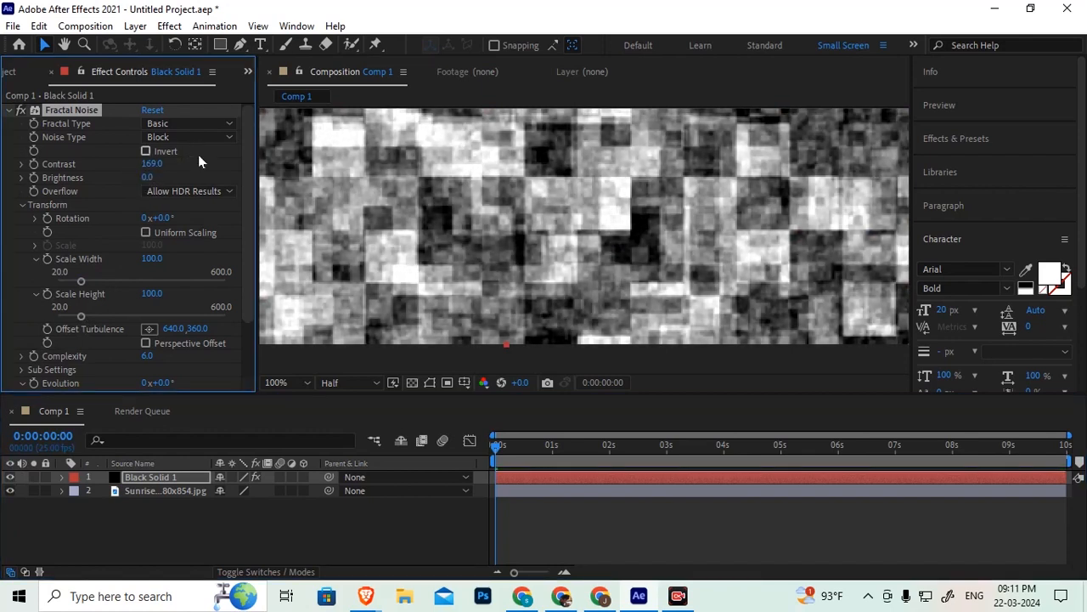
{"action": "left_click", "coordinate": [150, 293]}
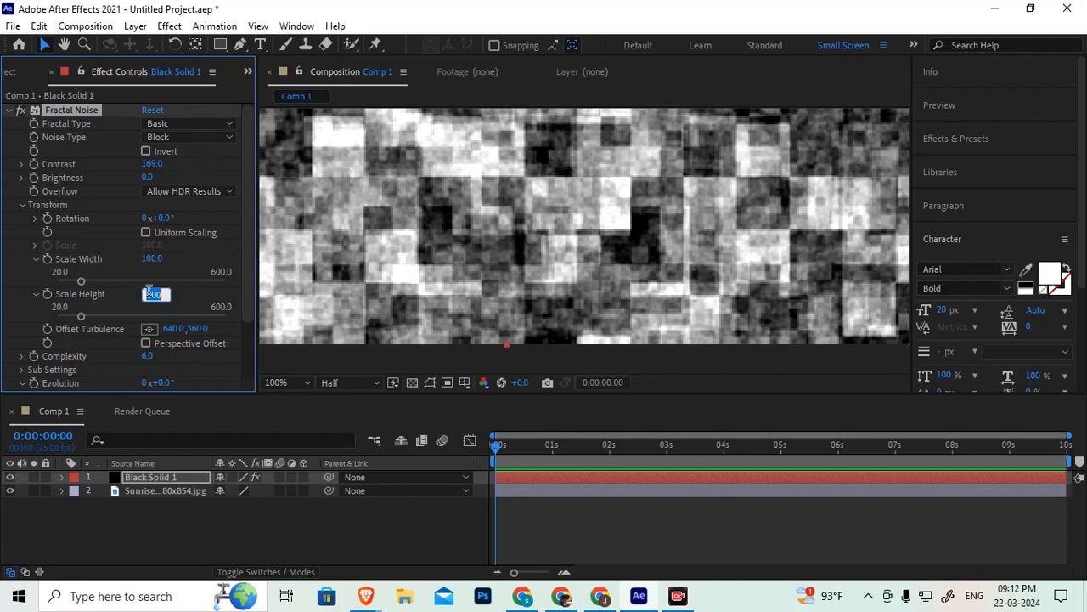
{"action": "type", "text": "3"}
{"action": "key", "text": "Return"}
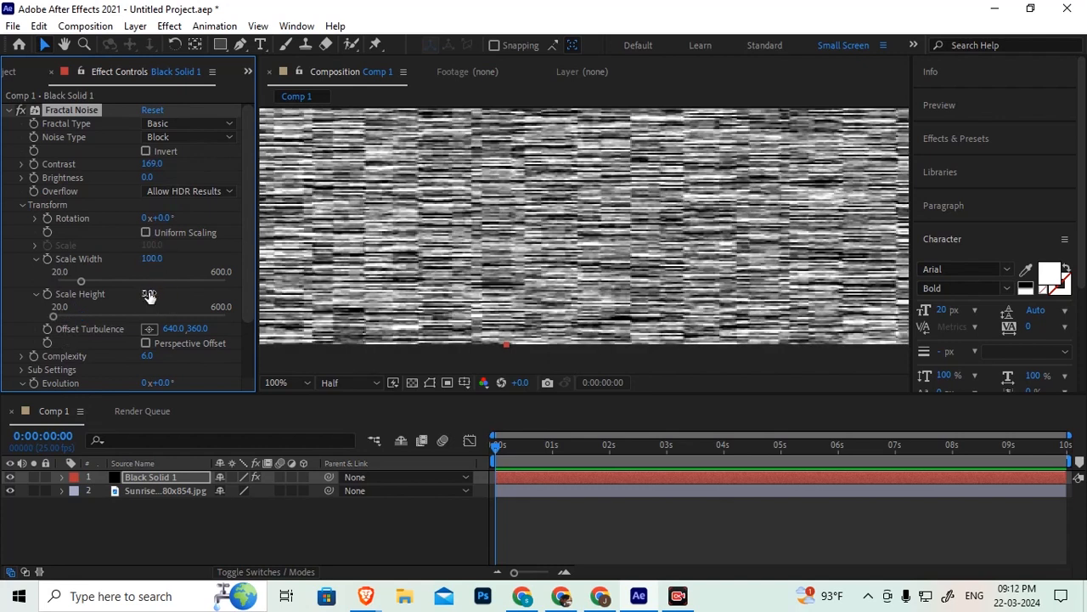
Step: Set the Fractal Noise's Scale Height to 4 and its Scale Width to 150
{"action": "scroll", "coordinate": [591, 227], "scroll_direction": "down", "scroll_amount": 2}
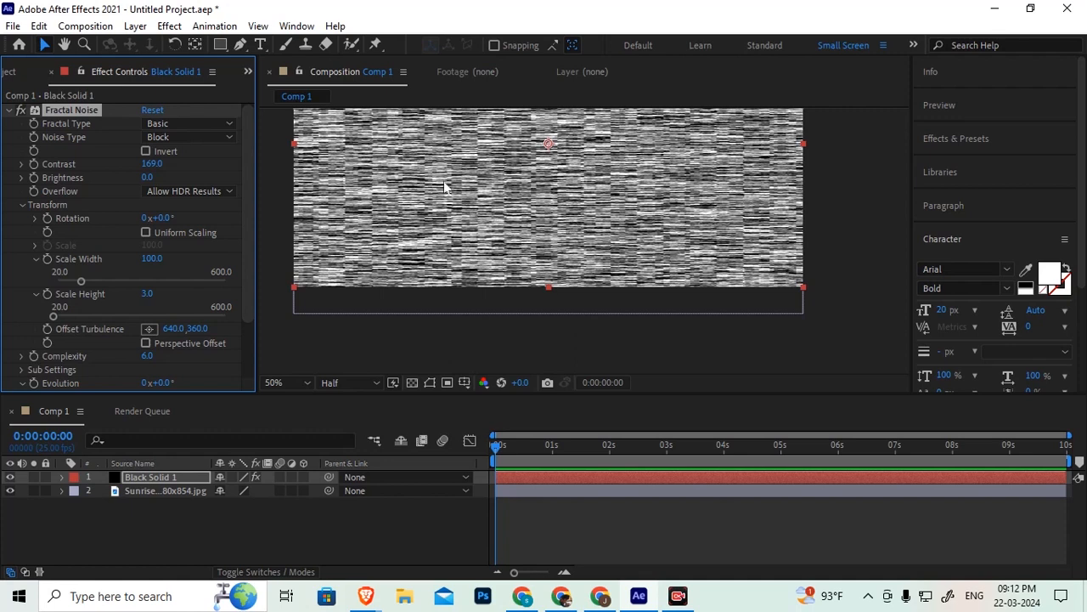
{"action": "left_click", "coordinate": [147, 294]}
{"action": "type", "text": "4"}
{"action": "key", "text": "Return"}
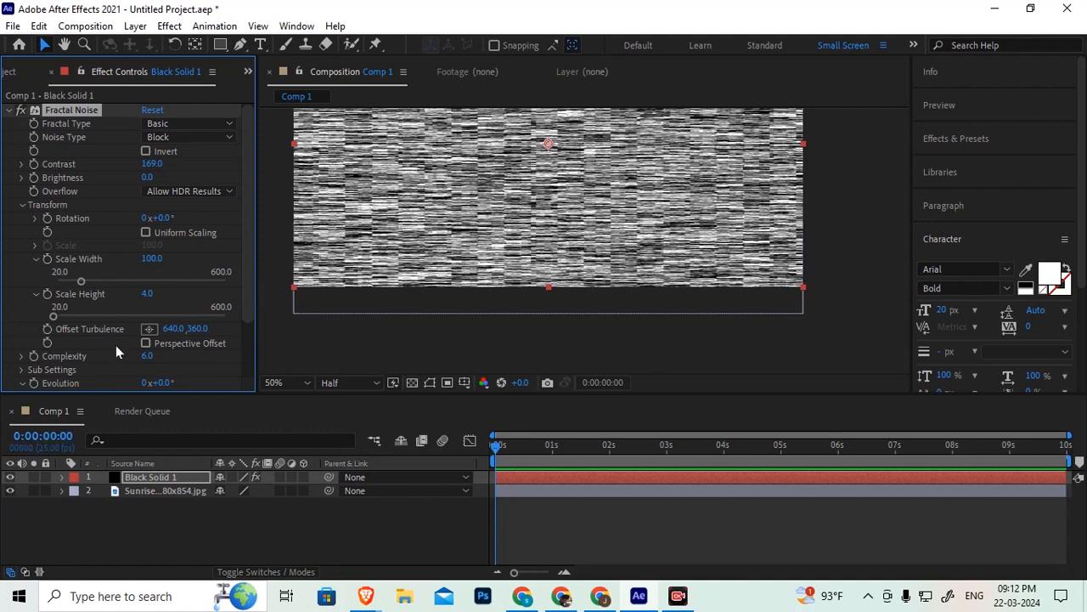
{"action": "left_click", "coordinate": [151, 260]}
{"action": "type", "text": "150"}
{"action": "key", "text": "Return"}
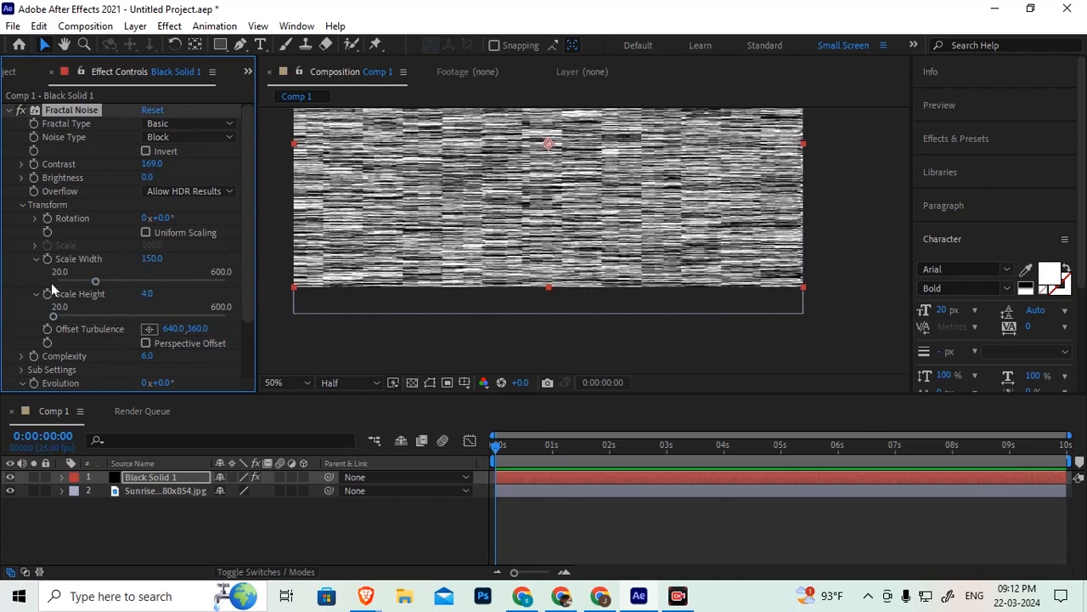
Step: Switch the noise solid's visibility off and on to compare its streak pattern with the lake's water ripples
{"action": "left_click", "coordinate": [9, 476]}
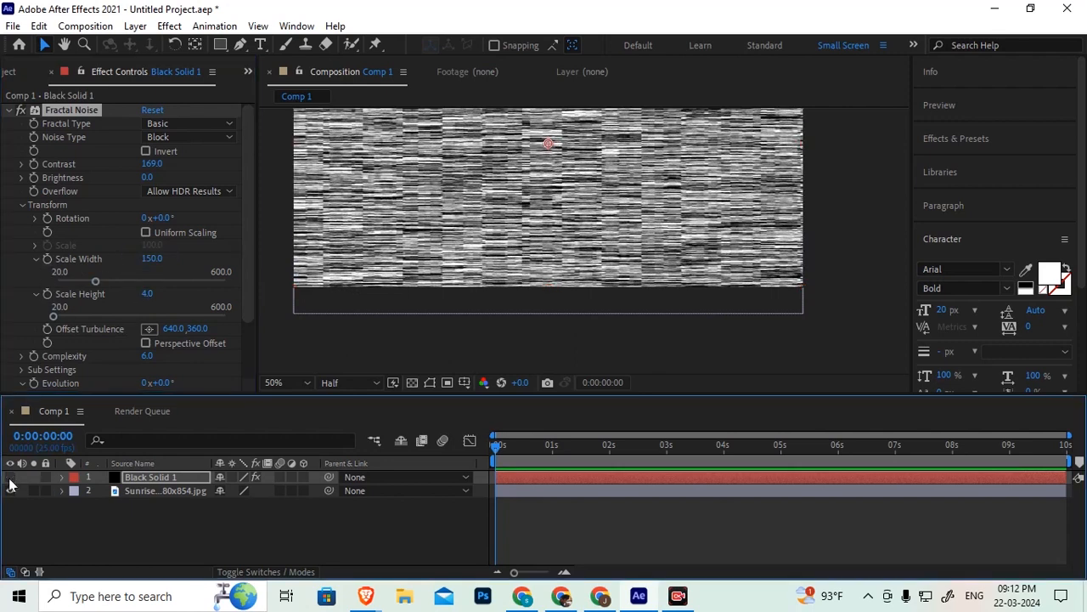
{"action": "left_click", "coordinate": [9, 477]}
{"action": "left_click", "coordinate": [9, 477]}
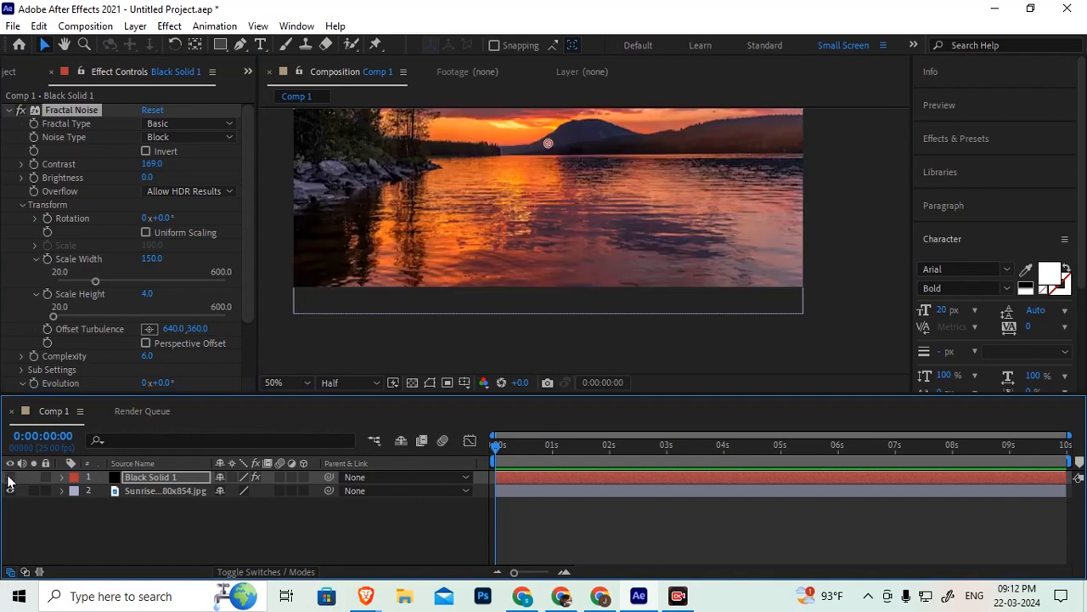
{"action": "left_click", "coordinate": [10, 479]}
{"action": "left_click", "coordinate": [9, 478]}
{"action": "left_click", "coordinate": [10, 477]}
{"action": "left_click", "coordinate": [9, 478]}
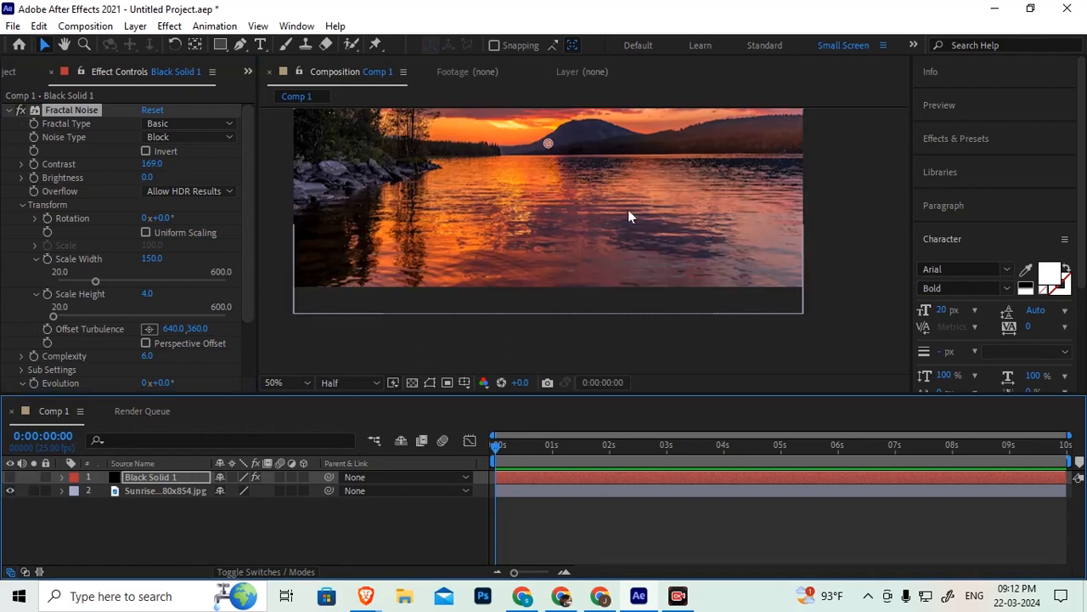
{"action": "left_click", "coordinate": [10, 477]}
{"action": "left_click", "coordinate": [10, 477]}
{"action": "left_click", "coordinate": [10, 478]}
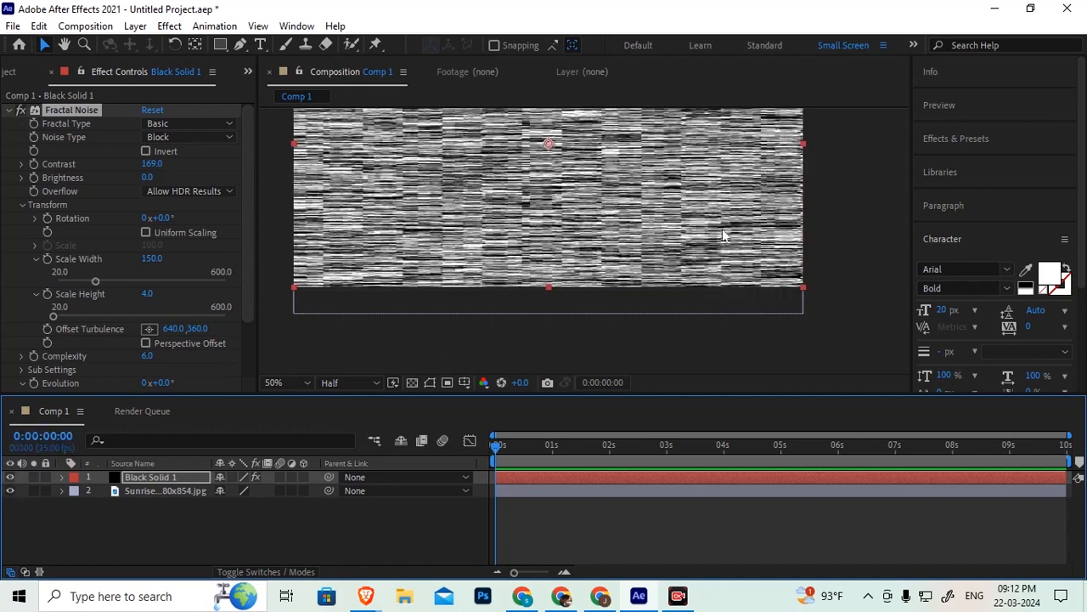
{"action": "left_click", "coordinate": [70, 109]}
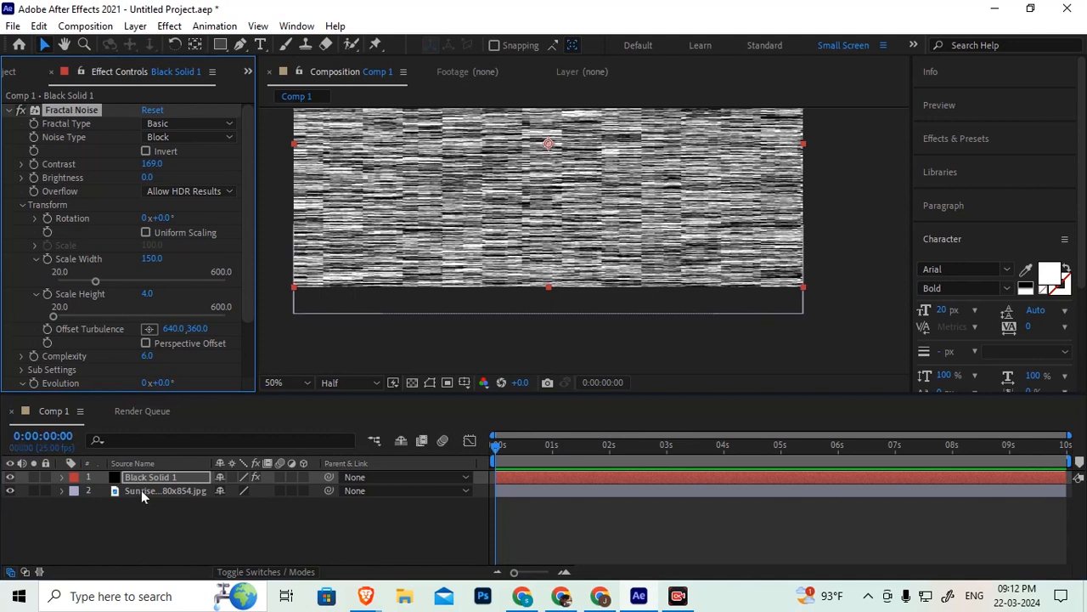
Step: Hide the noise solid and start a Pen mask on it along the far waterline, from the rocky point to the treeline's end
{"action": "left_click", "coordinate": [10, 477]}
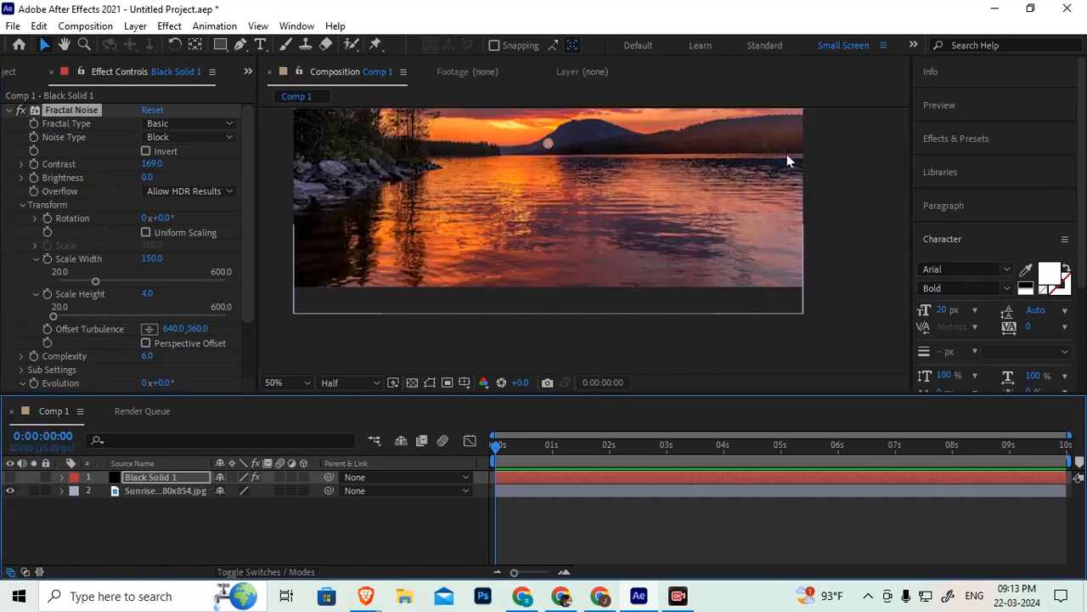
{"action": "key", "text": "h"}
{"action": "left_click_drag", "start_coordinate": [841, 219], "coordinate": [864, 235]}
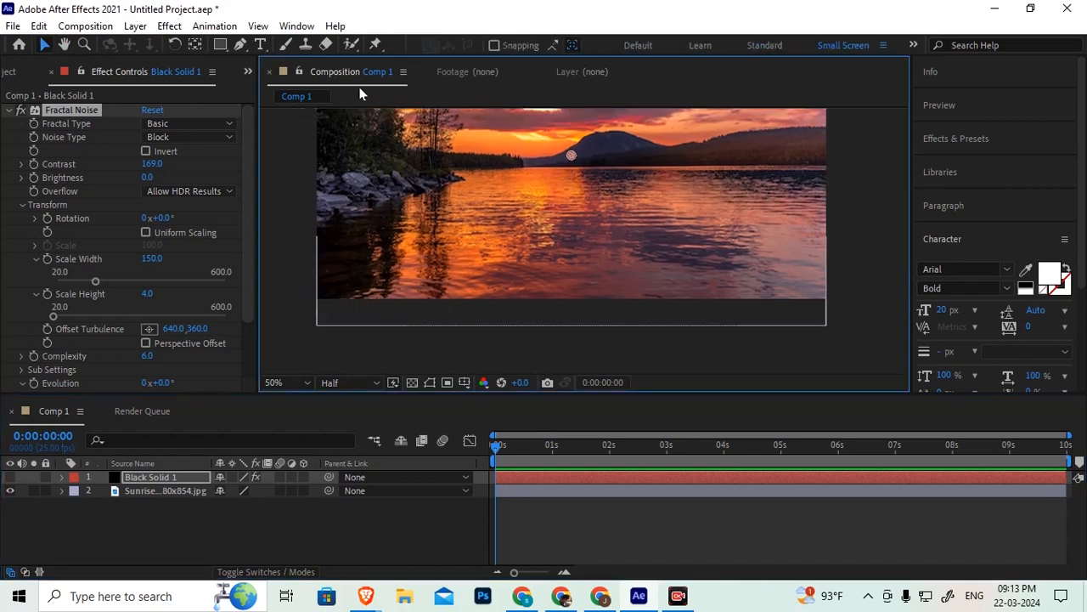
{"action": "key", "text": "g"}
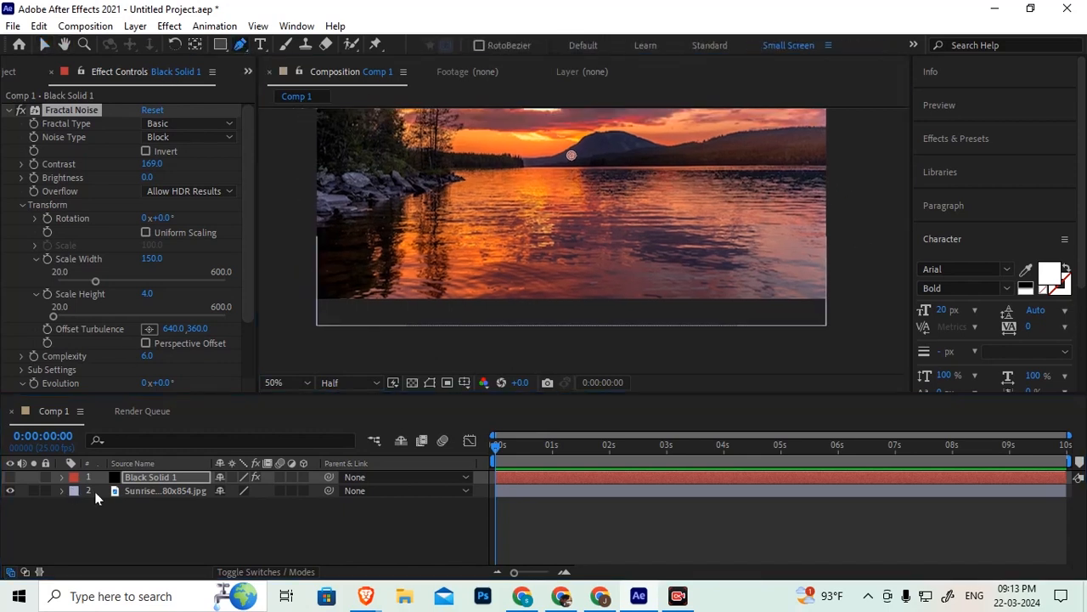
{"action": "left_click", "coordinate": [450, 169]}
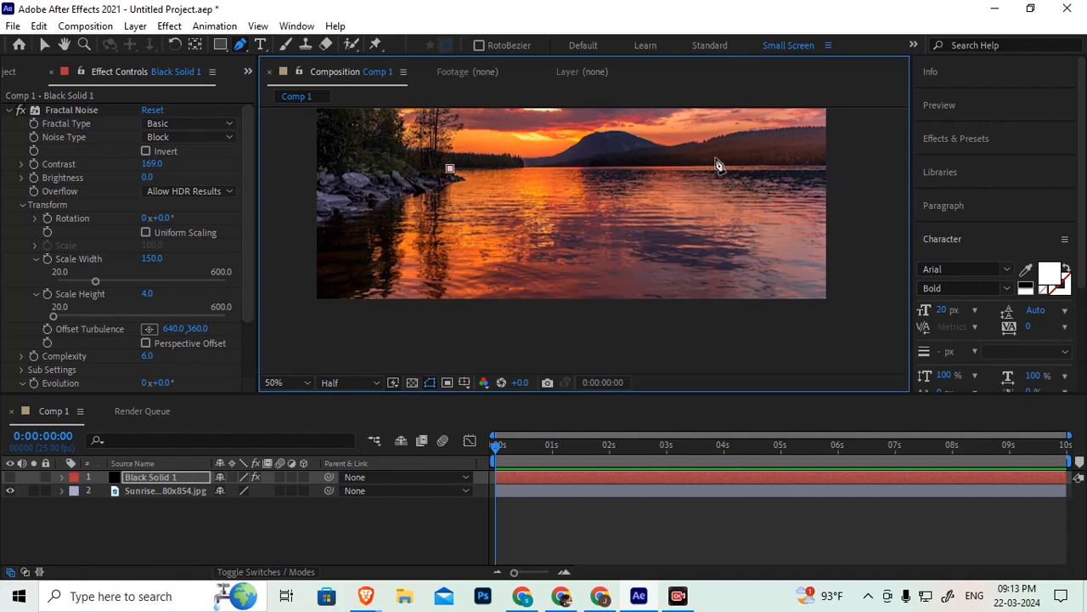
{"action": "scroll", "coordinate": [512, 171], "scroll_direction": "up", "scroll_amount": 2}
{"action": "key", "text": "space"}
{"action": "left_click_drag", "start_coordinate": [513, 171], "coordinate": [483, 245]}
{"action": "left_click", "coordinate": [519, 214]}
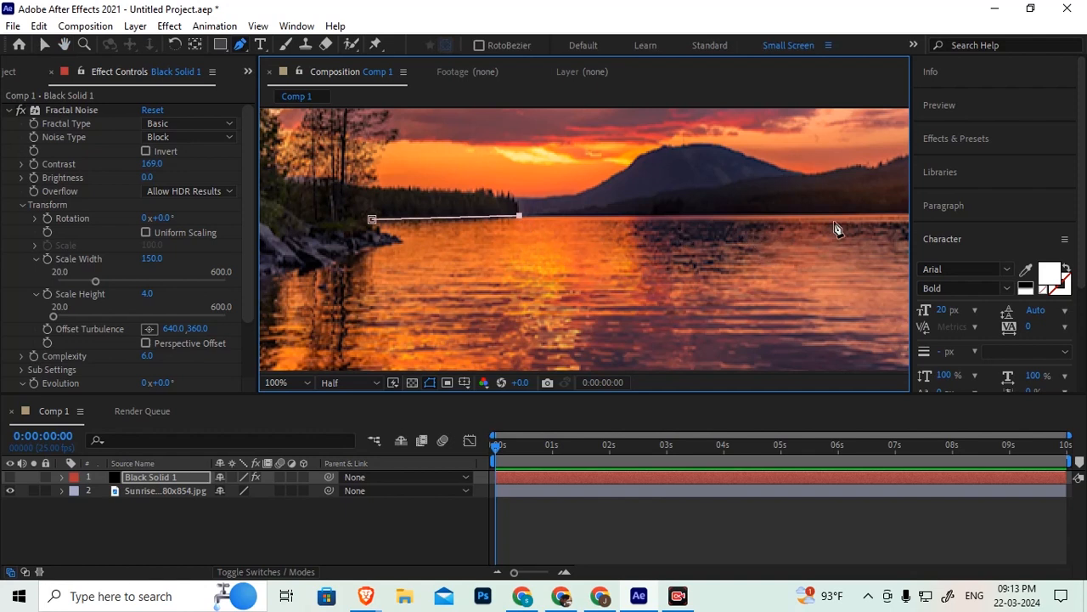
Step: Continue the mask along the horizon to the image's right edge, then down and across below its bottom edge to the left side
{"action": "key", "text": "space"}
{"action": "left_click_drag", "start_coordinate": [832, 228], "coordinate": [638, 219]}
{"action": "left_click_drag", "start_coordinate": [808, 238], "coordinate": [498, 236]}
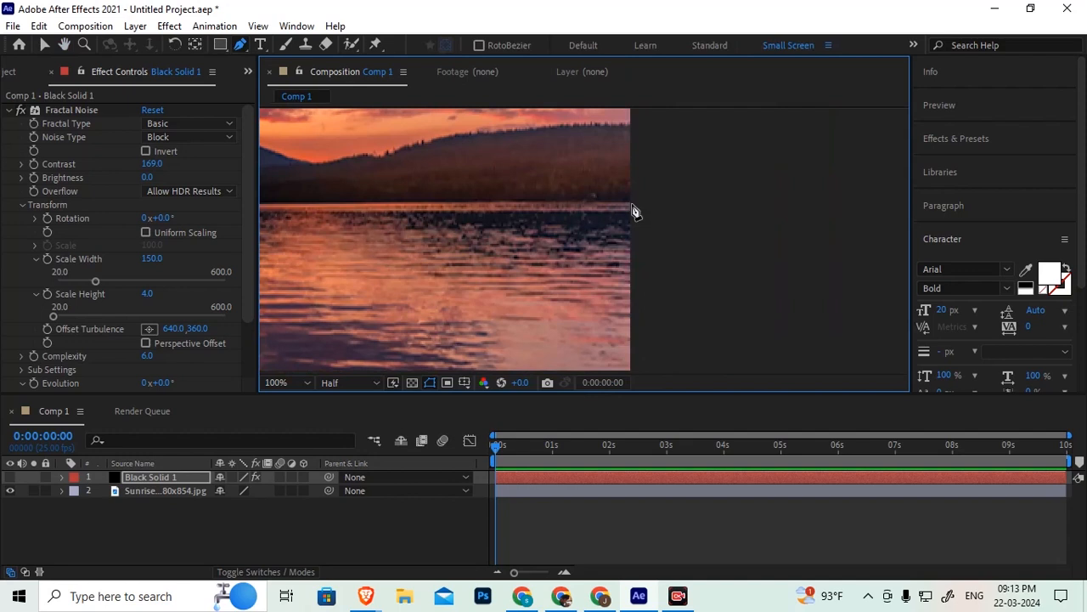
{"action": "key", "text": "space"}
{"action": "left_click_drag", "start_coordinate": [654, 196], "coordinate": [764, 93]}
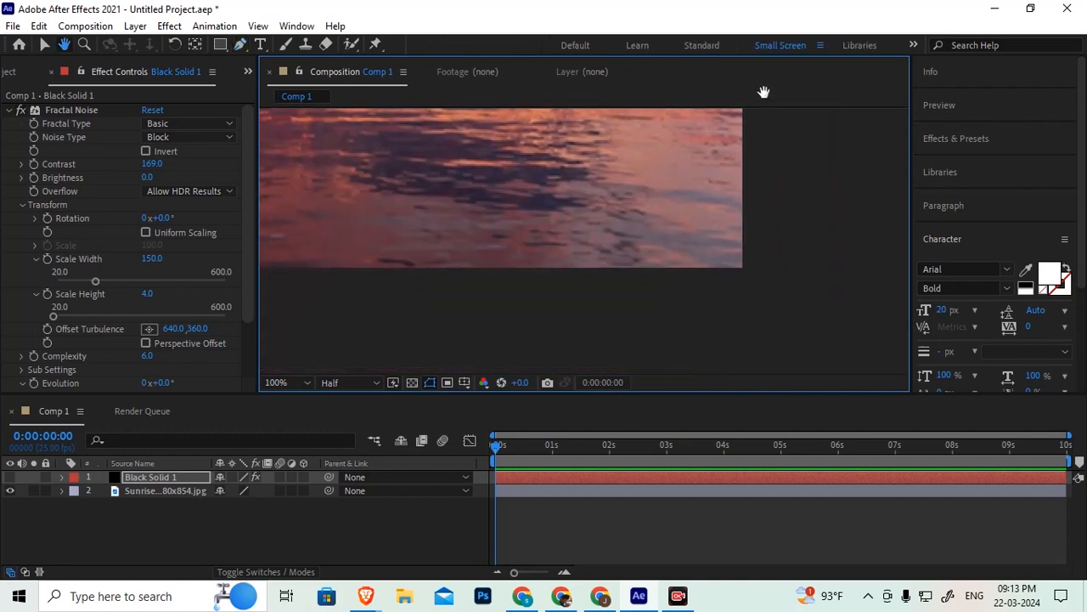
{"action": "left_click", "coordinate": [760, 349]}
{"action": "key", "text": "space"}
{"action": "left_click_drag", "start_coordinate": [464, 310], "coordinate": [903, 306]}
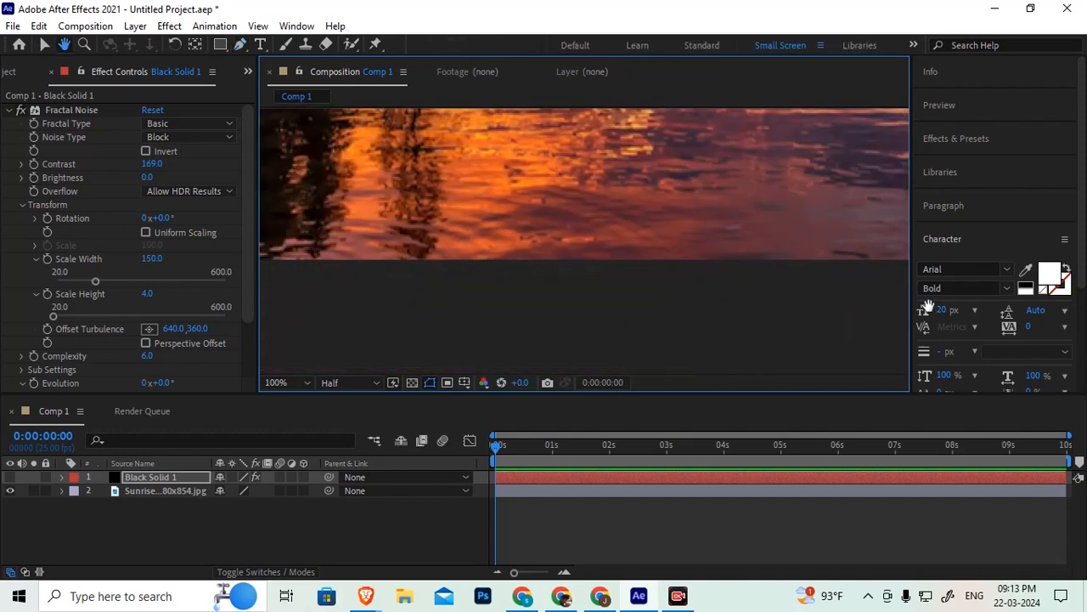
{"action": "left_click_drag", "start_coordinate": [427, 283], "coordinate": [794, 286]}
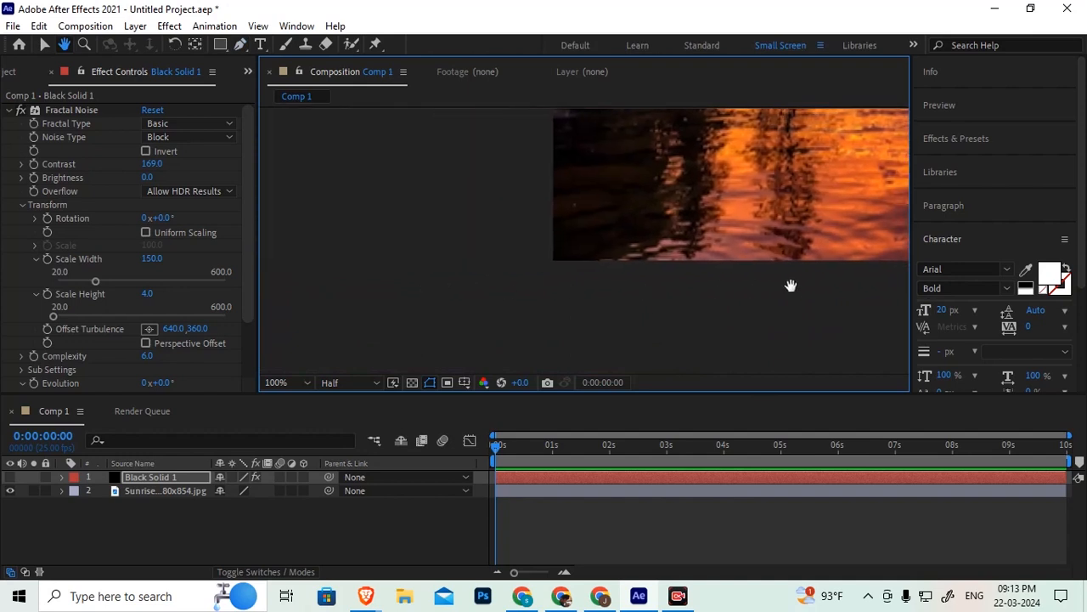
{"action": "left_click", "coordinate": [551, 327]}
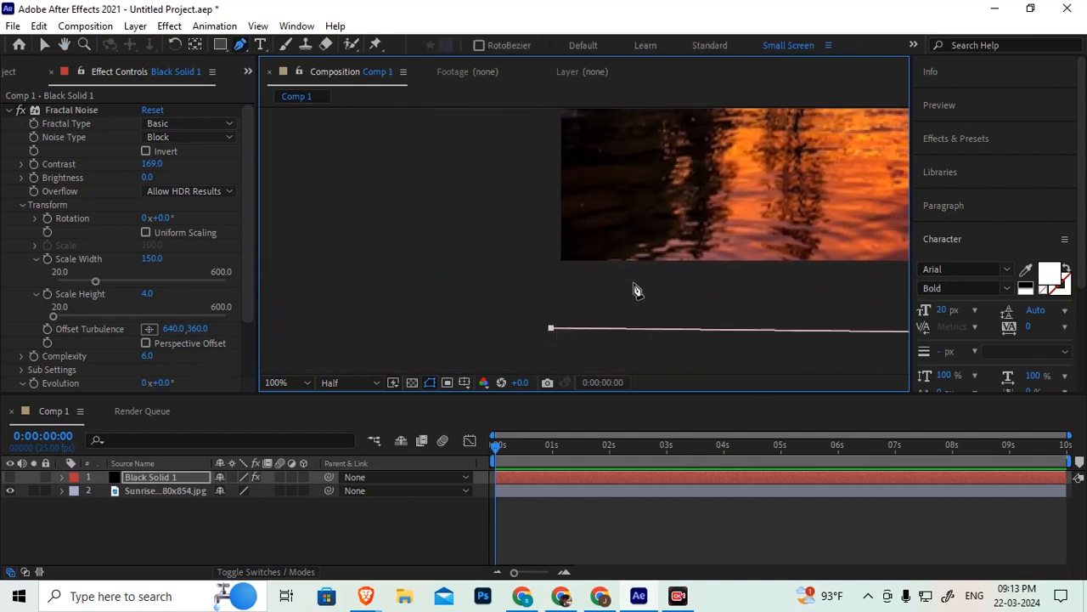
Step: Bring the mask up past the image's left edge and trace the rocky shoreline with curved points toward the rock tip
{"action": "left_click_drag", "start_coordinate": [637, 291], "coordinate": [558, 365]}
{"action": "left_click_drag", "start_coordinate": [452, 245], "coordinate": [409, 208]}
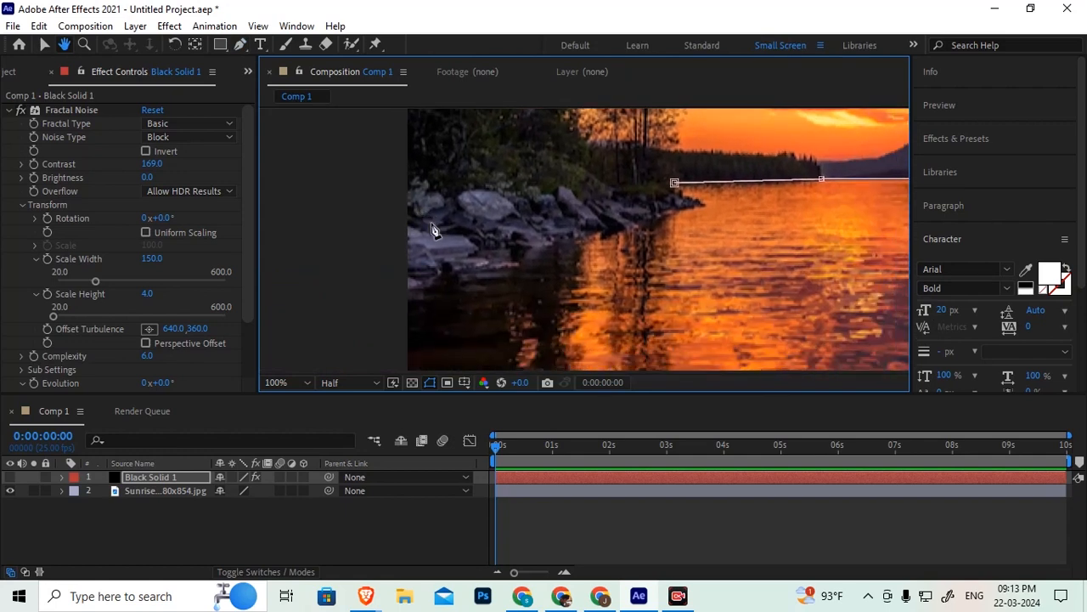
{"action": "key", "text": "g"}
{"action": "left_click_drag", "start_coordinate": [403, 291], "coordinate": [412, 291]}
{"action": "left_click", "coordinate": [442, 271]}
{"action": "left_click", "coordinate": [518, 266]}
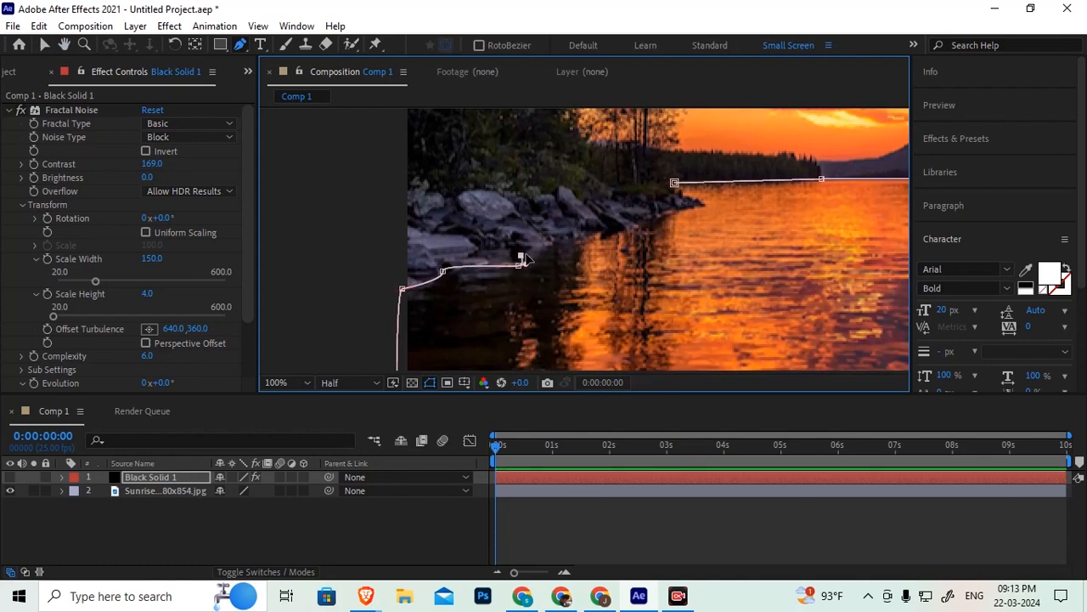
{"action": "left_click", "coordinate": [557, 241]}
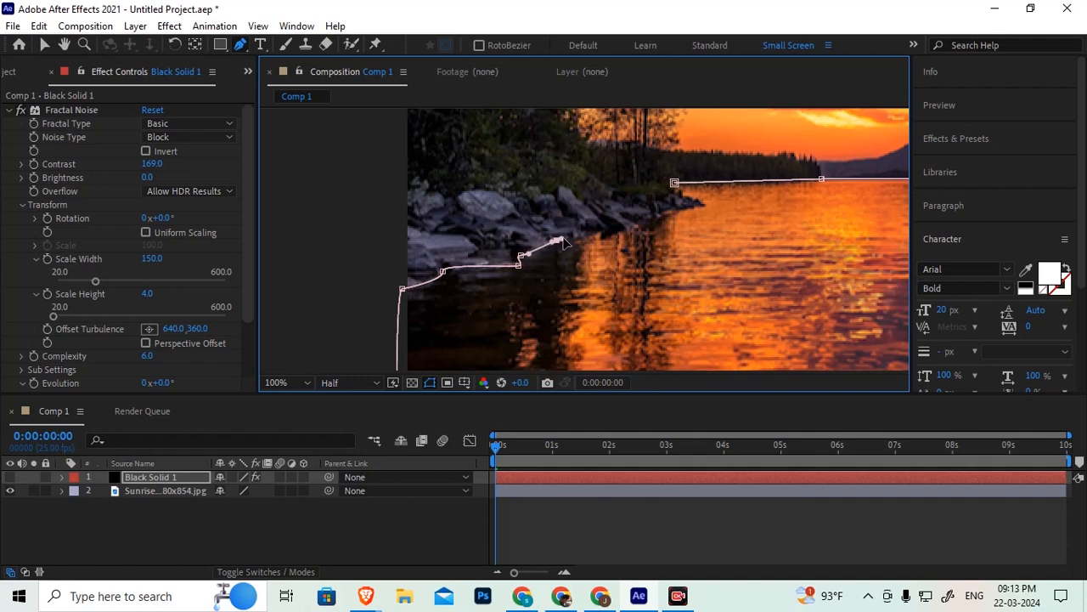
{"action": "left_click_drag", "start_coordinate": [604, 231], "coordinate": [614, 231]}
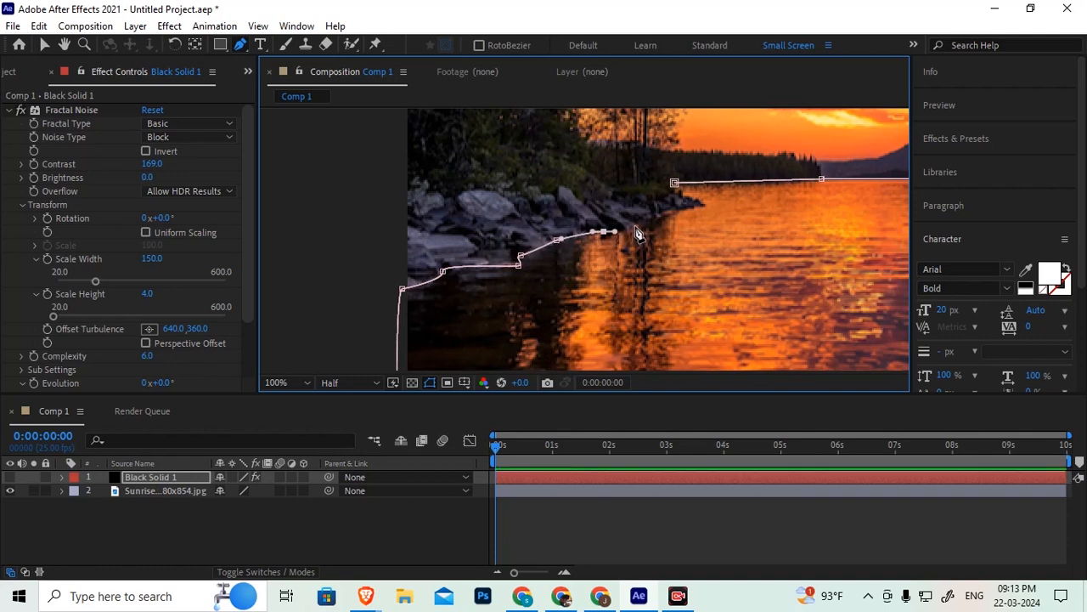
{"action": "left_click", "coordinate": [633, 223]}
{"action": "left_click_drag", "start_coordinate": [639, 225], "coordinate": [669, 220]}
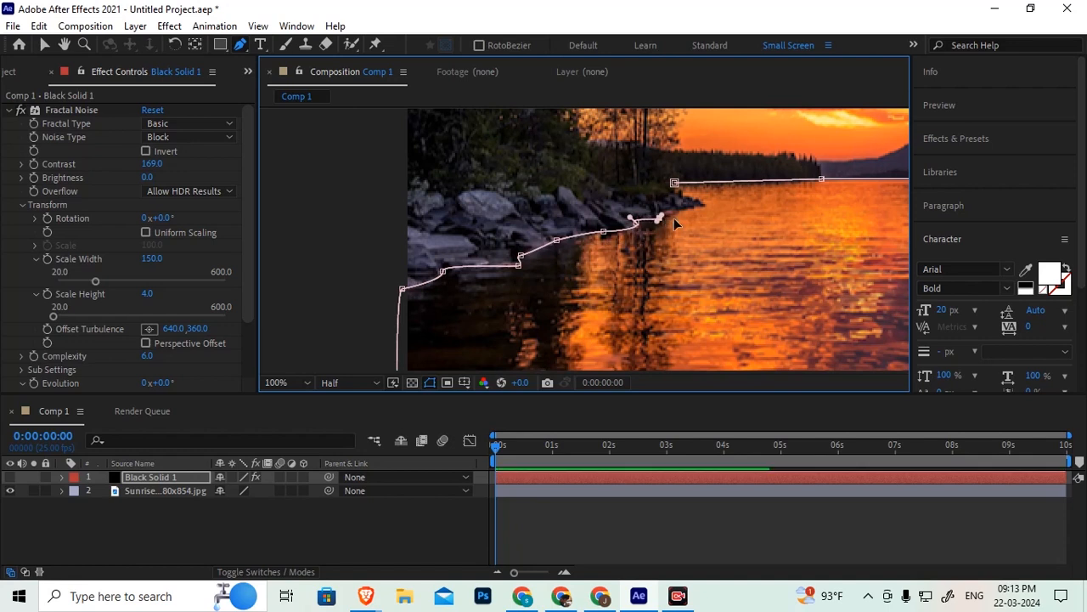
Step: Trace the mask around the last rocks and the rock tip, and close it at its starting point
{"action": "scroll", "coordinate": [681, 217], "scroll_direction": "up", "scroll_amount": 5}
{"action": "scroll", "coordinate": [539, 332], "scroll_direction": "down", "scroll_amount": 3}
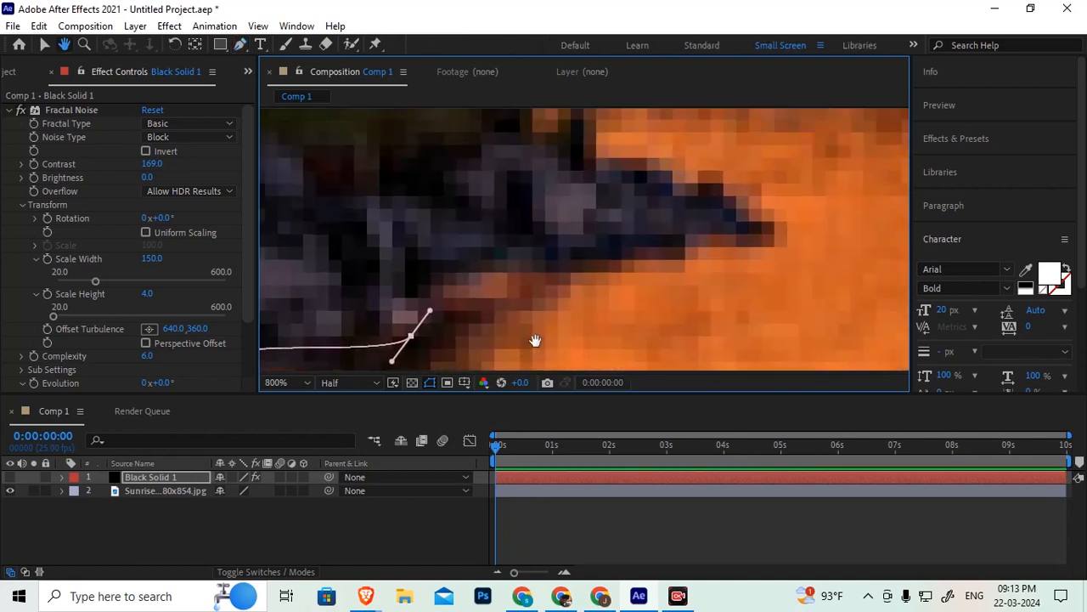
{"action": "left_click_drag", "start_coordinate": [541, 311], "coordinate": [542, 295]}
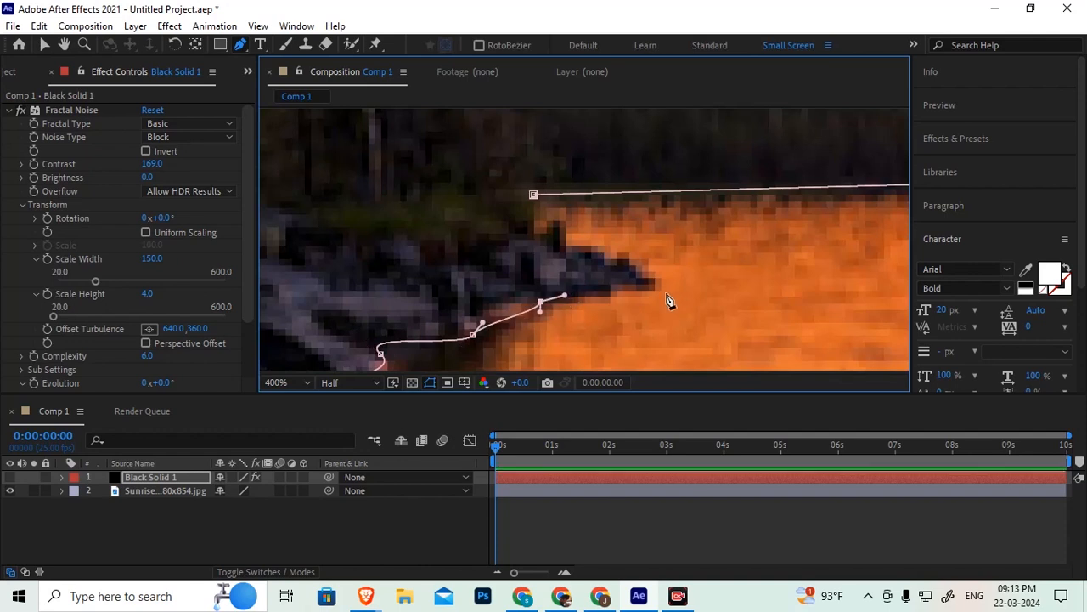
{"action": "left_click_drag", "start_coordinate": [655, 286], "coordinate": [537, 209]}
{"action": "left_click", "coordinate": [533, 197]}
{"action": "scroll", "coordinate": [546, 235], "scroll_direction": "down", "scroll_amount": 8}
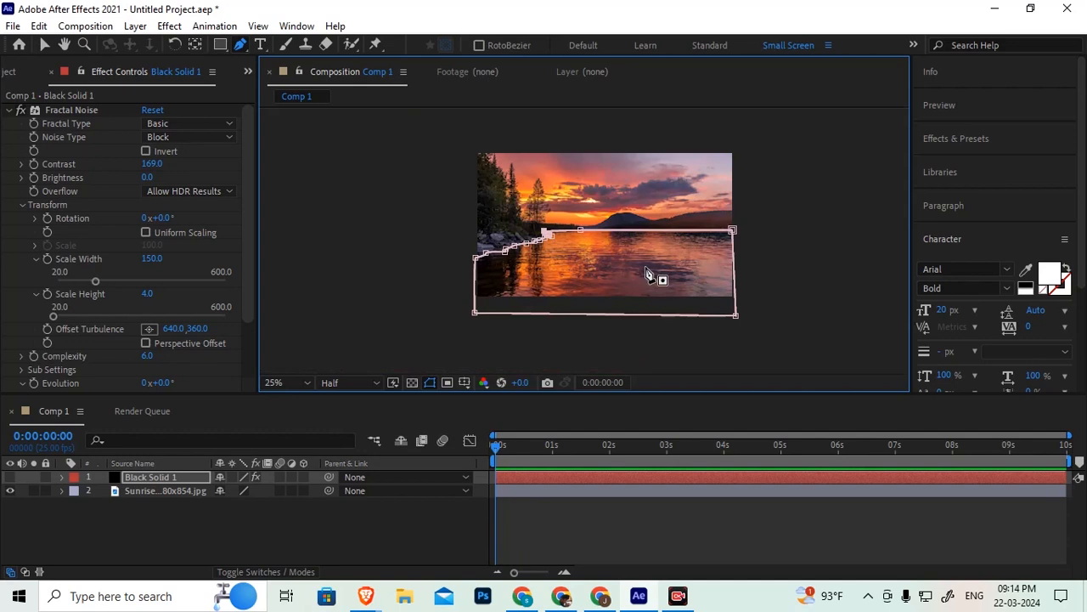
Step: Make the masked noise solid visible again over the lake
{"action": "left_click", "coordinate": [156, 477]}
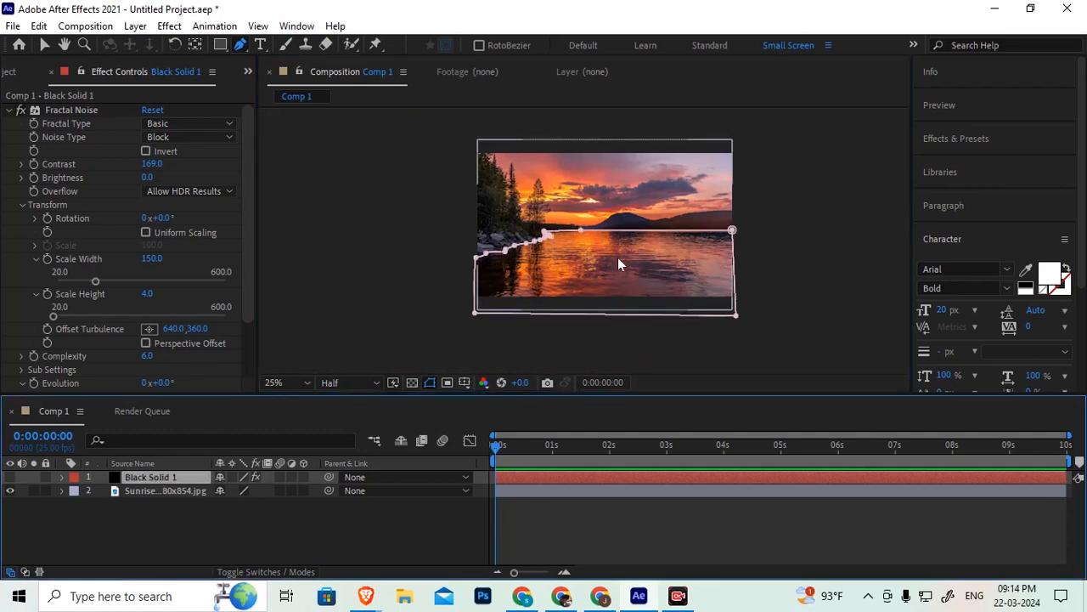
{"action": "scroll", "coordinate": [612, 265], "scroll_direction": "up", "scroll_amount": 2}
{"action": "left_click", "coordinate": [10, 478]}
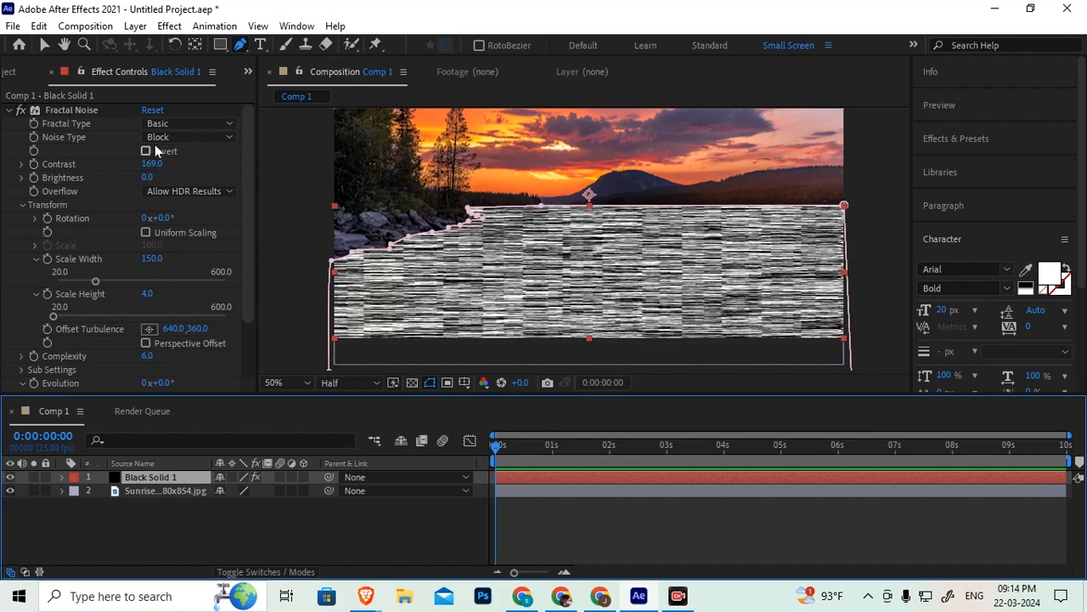
Step: Turn on keyframing for the Fractal Noise Evolution at 0:00:00:00 with a value of 0x+0.0°
{"action": "left_click", "coordinate": [7, 111]}
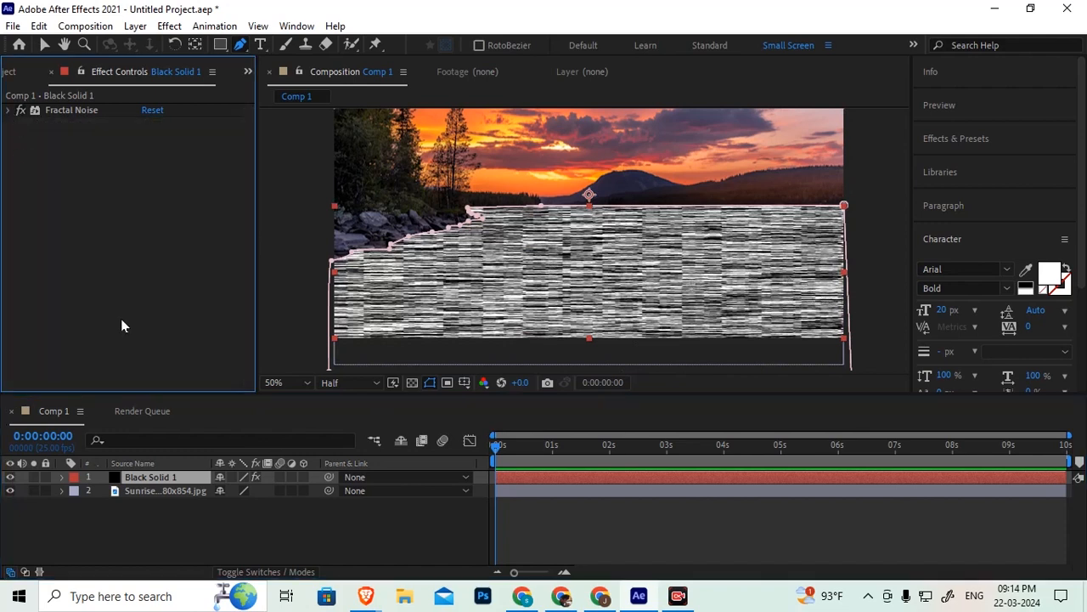
{"action": "left_click", "coordinate": [10, 111]}
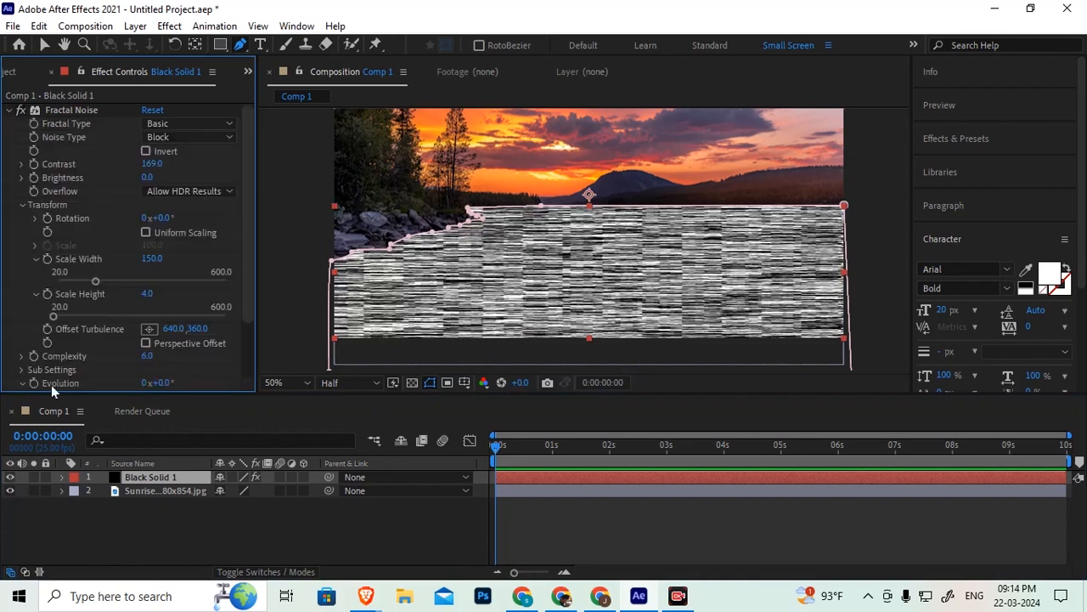
{"action": "left_click", "coordinate": [72, 109]}
{"action": "scroll", "coordinate": [91, 336], "scroll_direction": "down", "scroll_amount": 1}
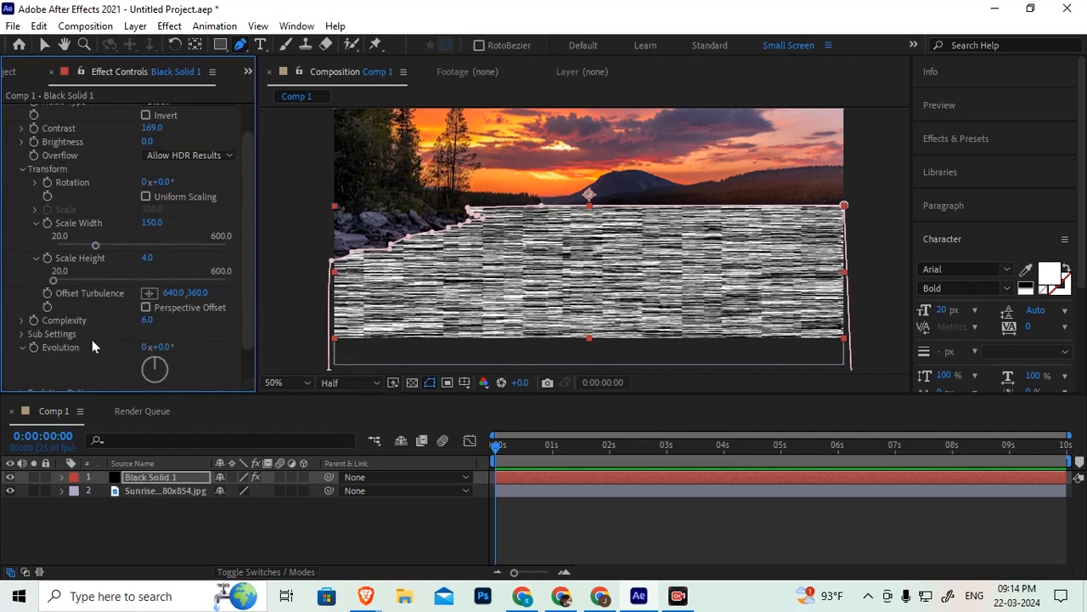
{"action": "scroll", "coordinate": [87, 348], "scroll_direction": "down", "scroll_amount": 1}
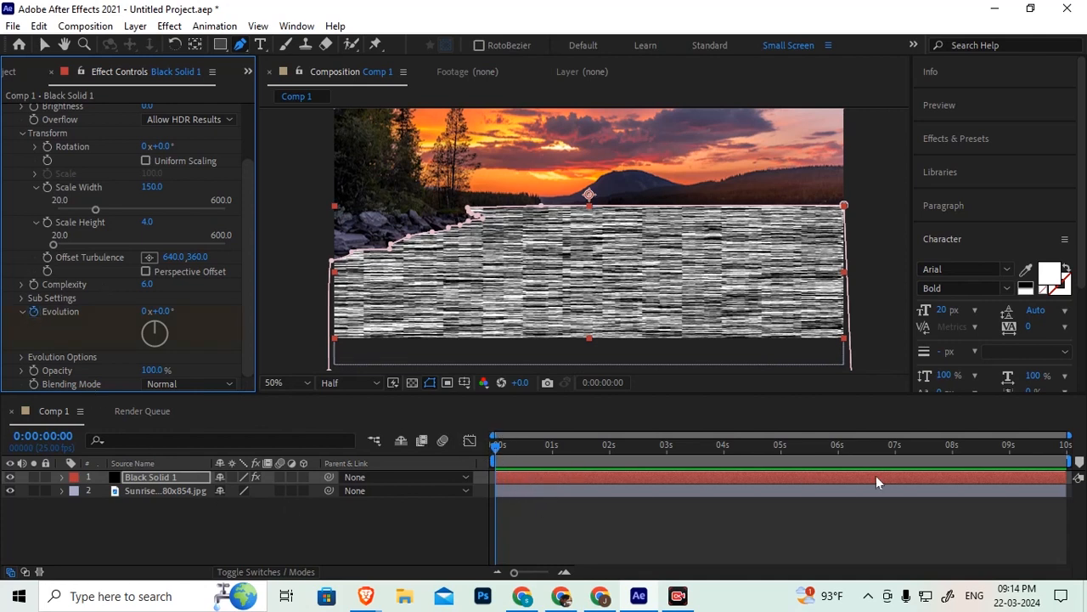
Step: Set the Evolution to 3x+240.0° at 0:00:09:24 and preview the noise animation from the start
{"action": "left_click_drag", "start_coordinate": [1032, 455], "coordinate": [1077, 456]}
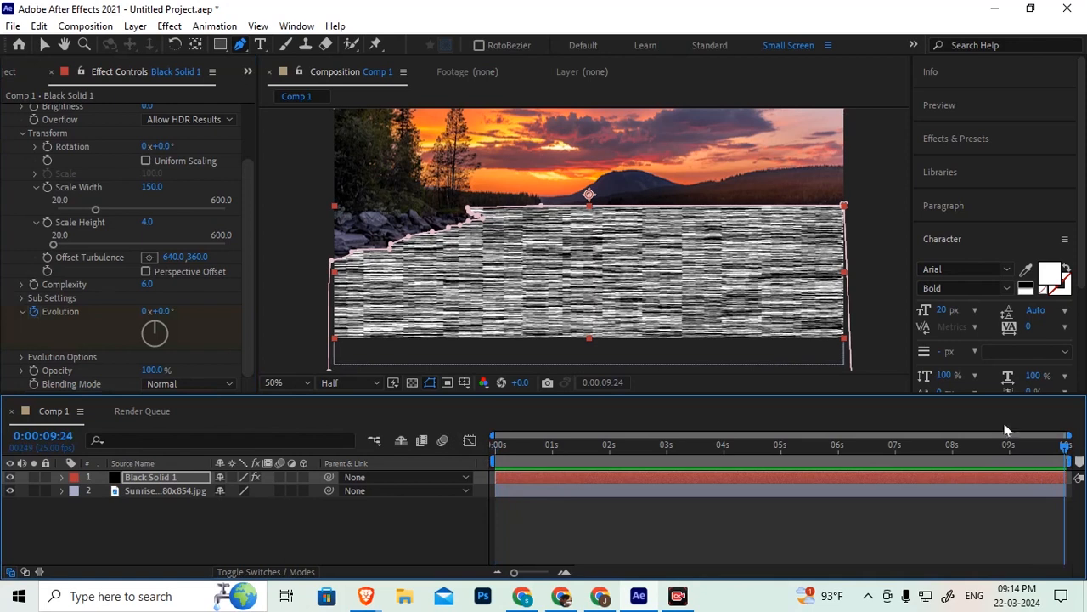
{"action": "left_click_drag", "start_coordinate": [167, 315], "coordinate": [698, 307]}
{"action": "left_click_drag", "start_coordinate": [184, 310], "coordinate": [302, 301]}
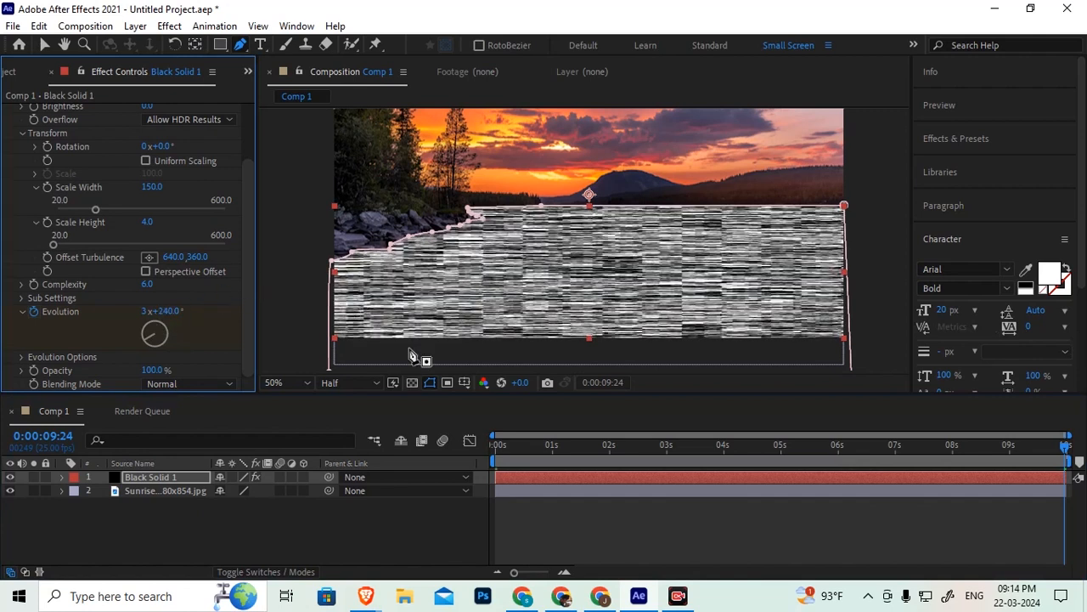
{"action": "left_click", "coordinate": [500, 445]}
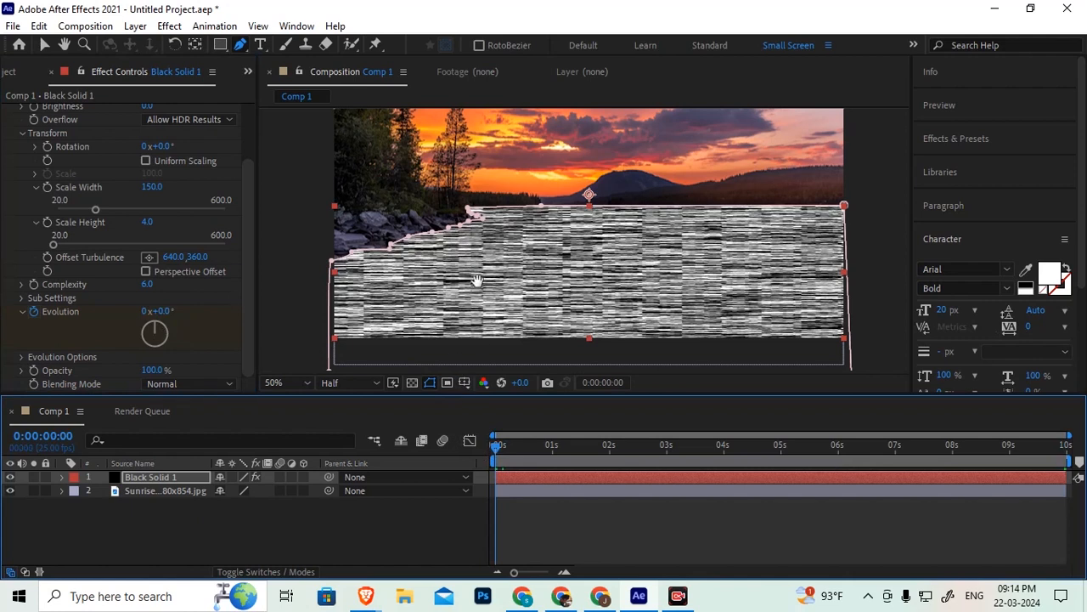
{"action": "key", "text": "space"}
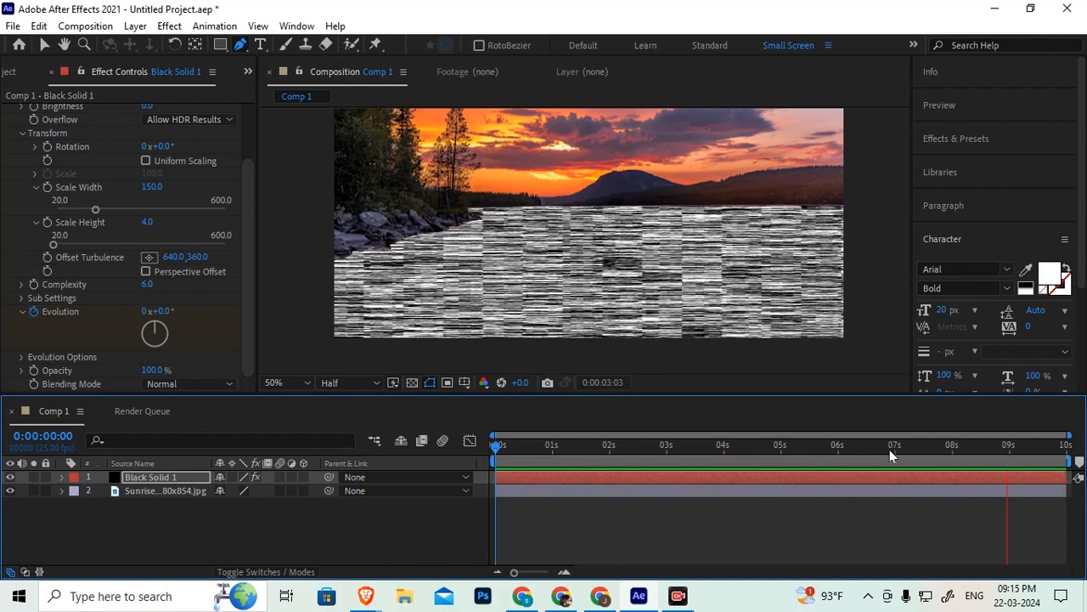
Step: Set the Evolution to 6x+135.0° at 0:00:09:24 and return to the start of the composition
{"action": "left_click_drag", "start_coordinate": [1020, 447], "coordinate": [1075, 457]}
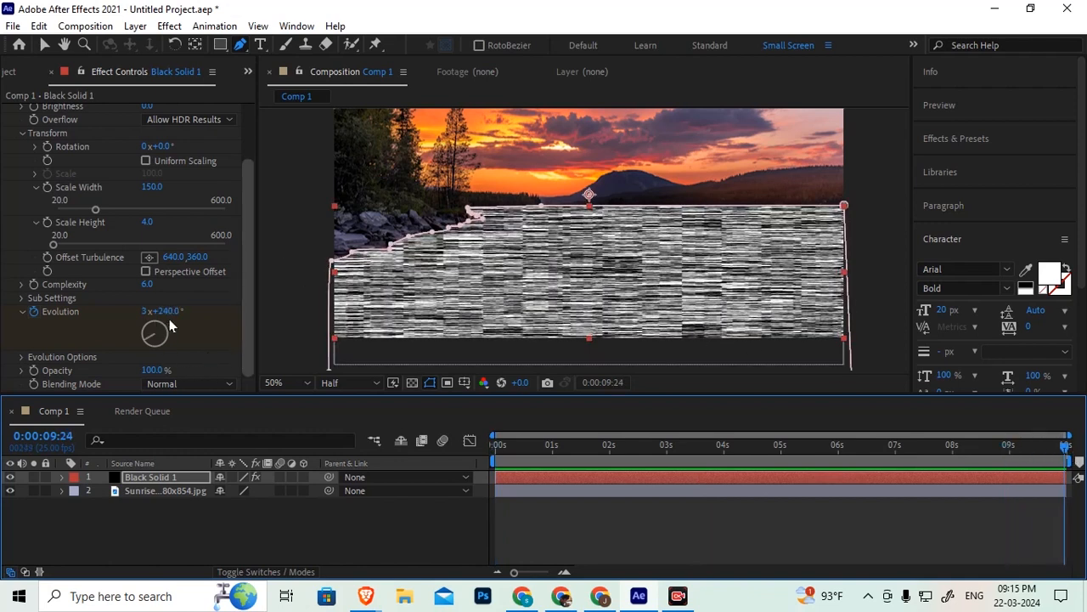
{"action": "left_click_drag", "start_coordinate": [164, 311], "coordinate": [902, 326]}
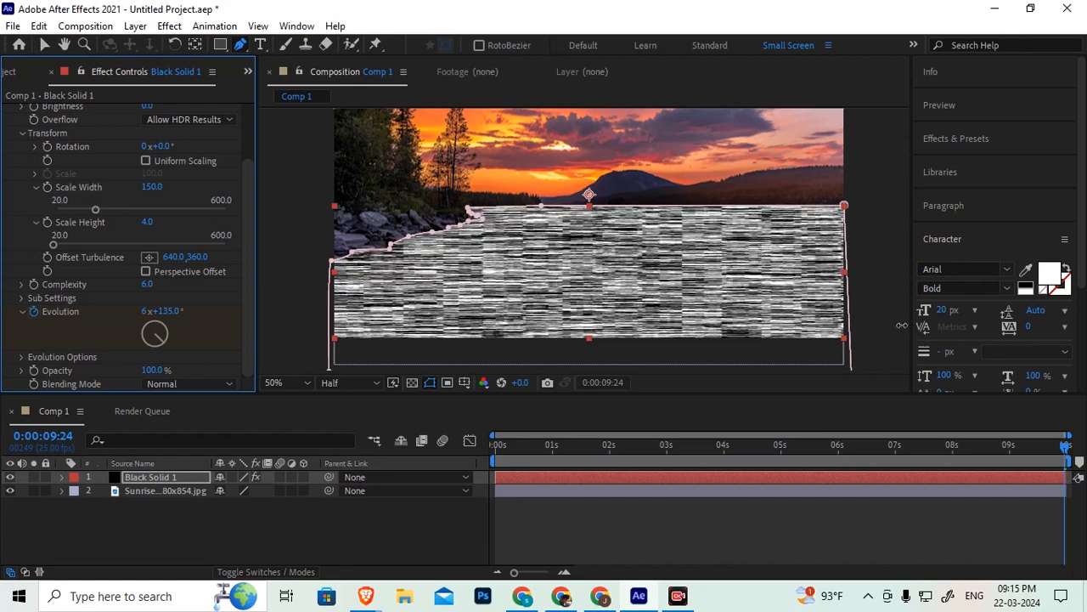
{"action": "left_click", "coordinate": [498, 447]}
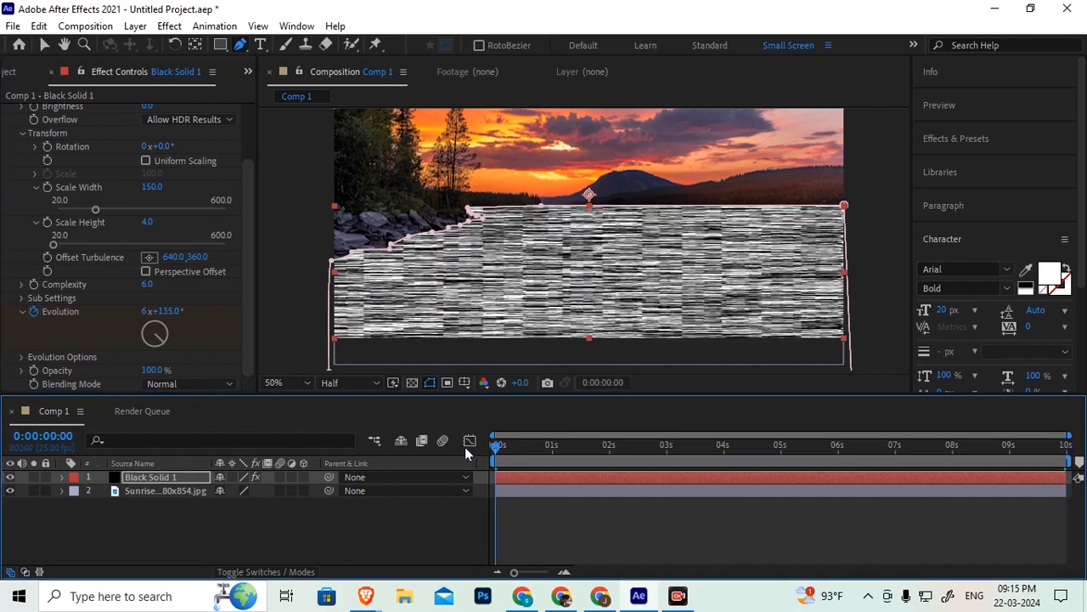
Step: Reveal the noise solid's keyframes in the timeline, select the Evolution keyframes and collapse the effect's Evolution dial
{"action": "left_click", "coordinate": [146, 480]}
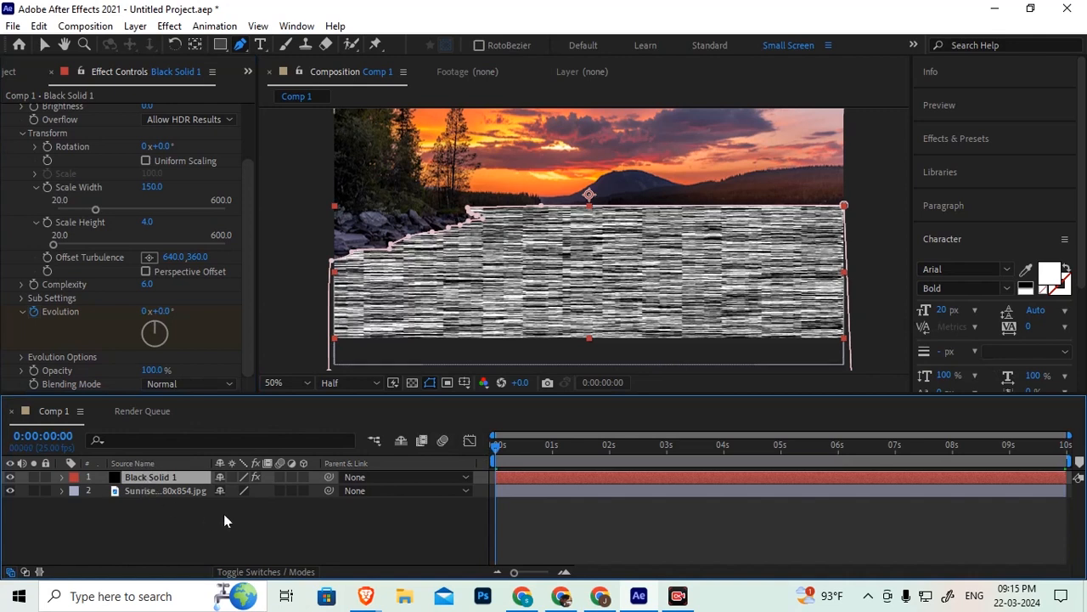
{"action": "key", "text": "u"}
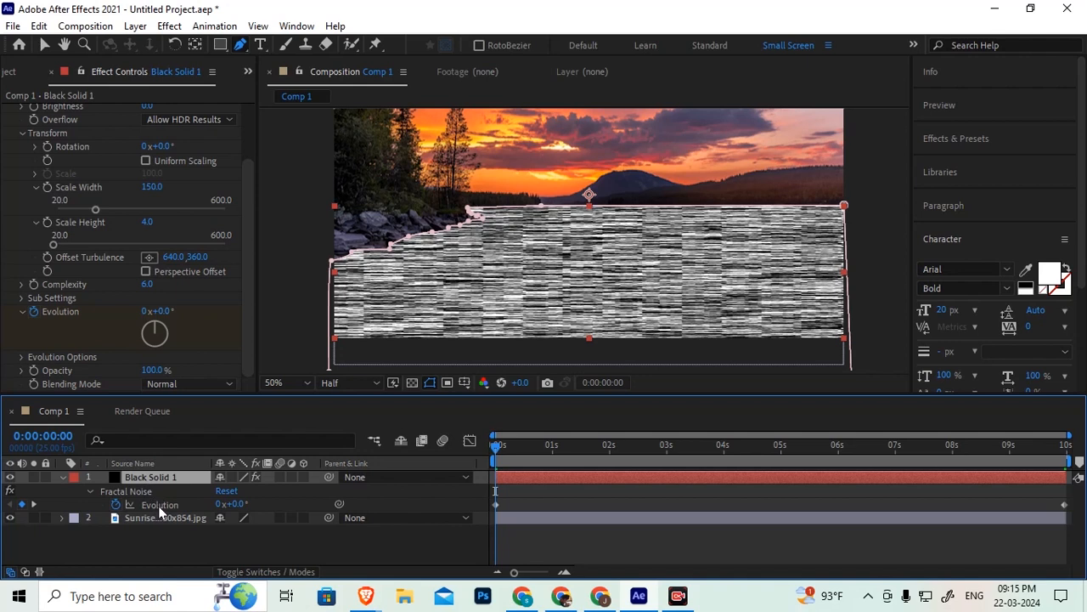
{"action": "left_click", "coordinate": [158, 506]}
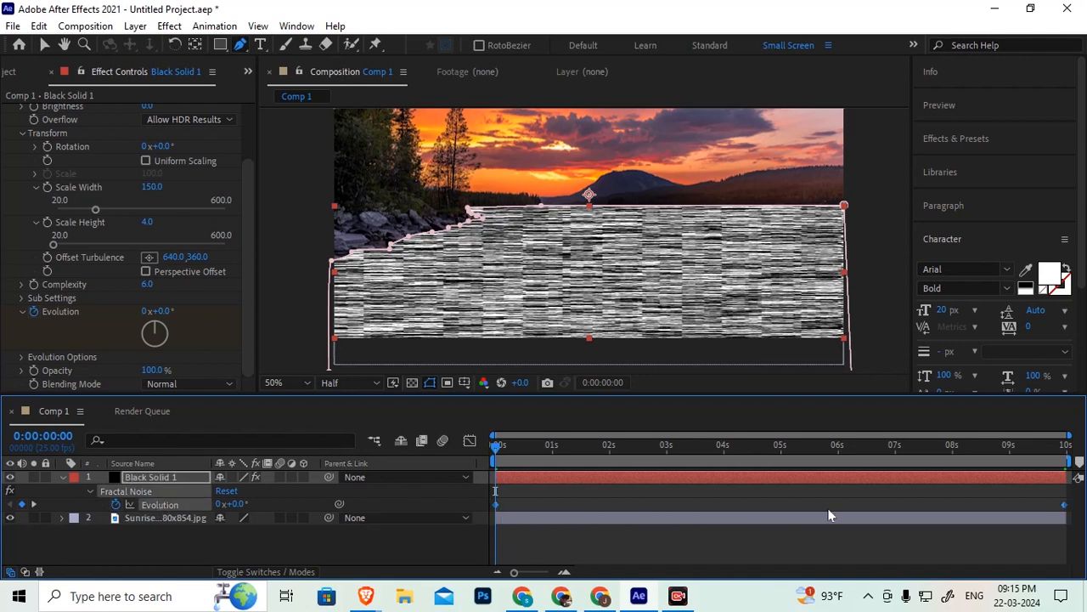
{"action": "mouse_move", "coordinate": [1065, 508]}
{"action": "left_click", "coordinate": [21, 314]}
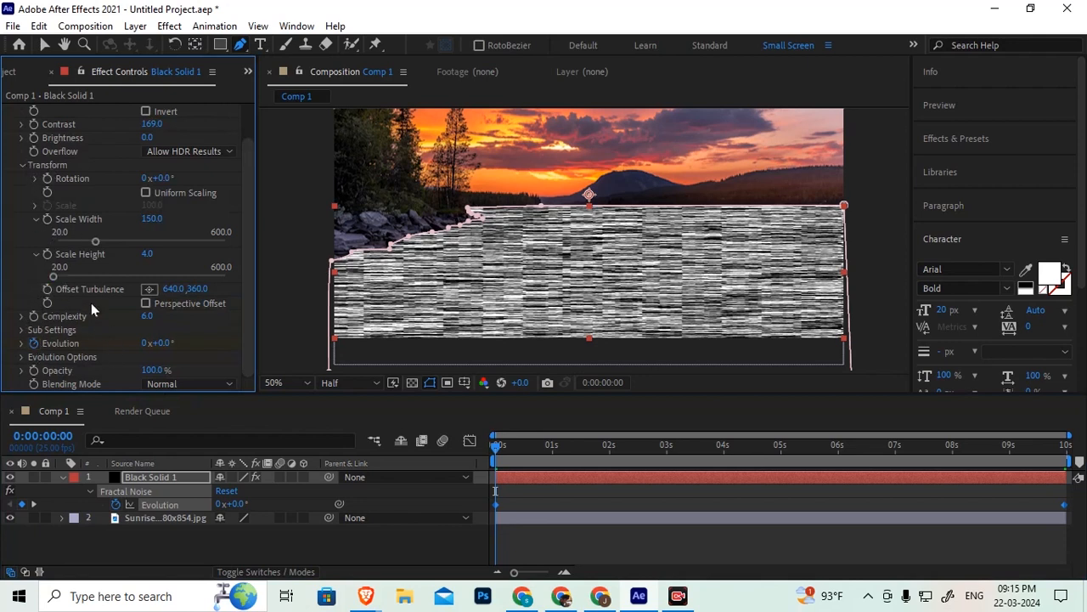
Step: Keyframe the Fractal Noise Offset Turbulence from 640.0,360.0 at 0:00:00:00 to 3384.0,360.0 at 0:00:09:24
{"action": "left_click", "coordinate": [46, 289]}
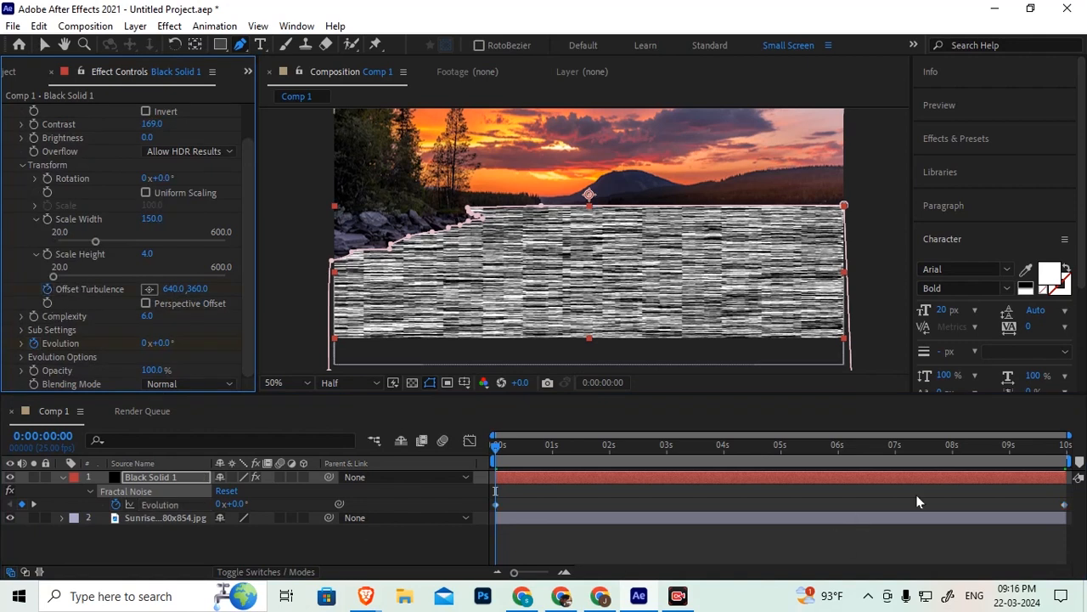
{"action": "left_click", "coordinate": [1064, 450]}
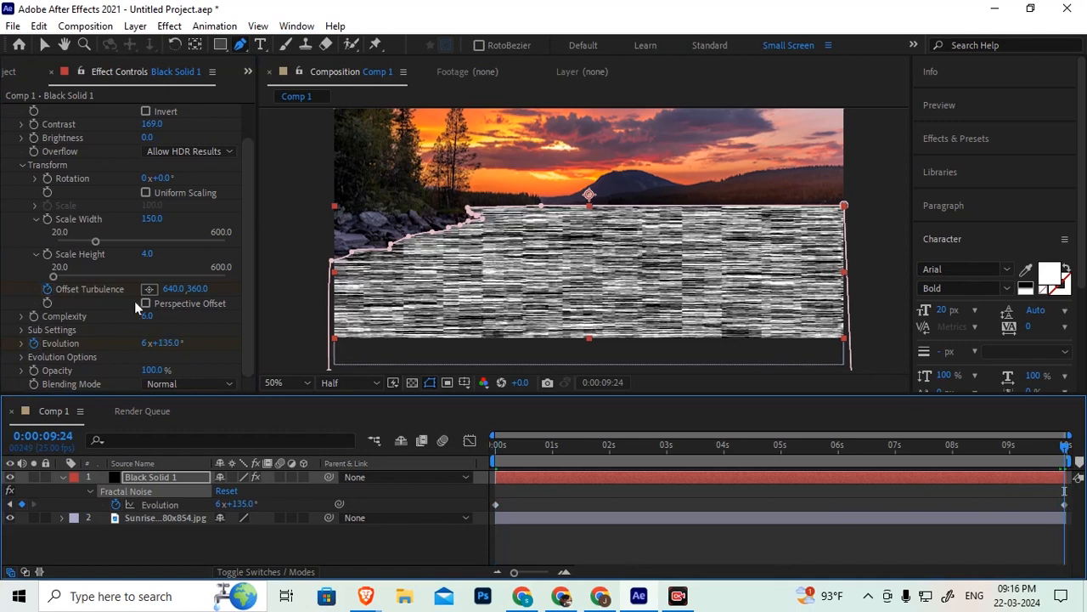
{"action": "left_click_drag", "start_coordinate": [167, 289], "coordinate": [1019, 323]}
{"action": "left_click_drag", "start_coordinate": [175, 288], "coordinate": [1054, 333]}
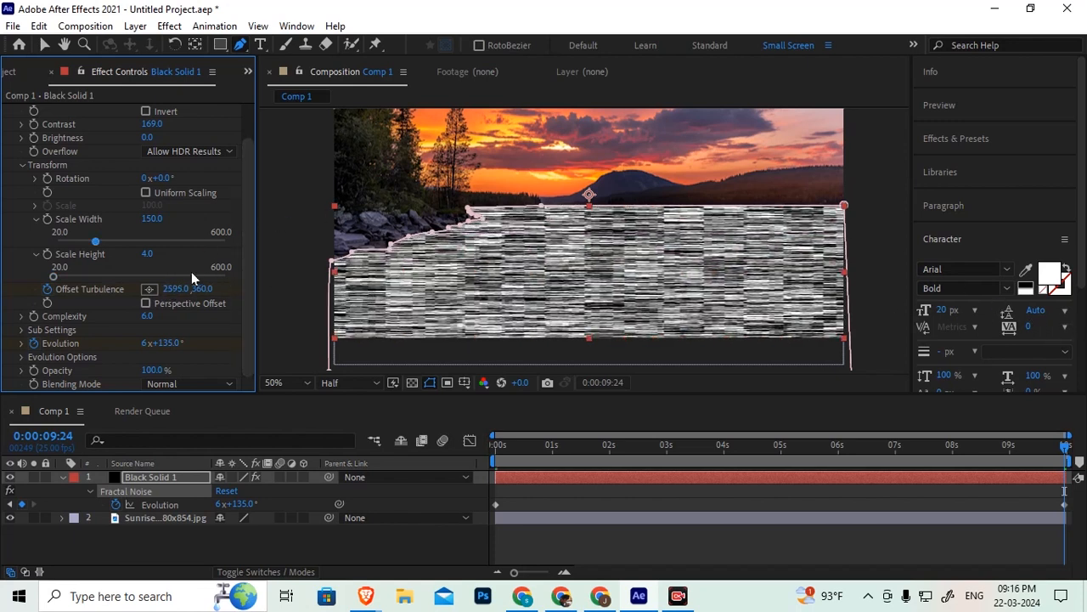
{"action": "left_click_drag", "start_coordinate": [215, 291], "coordinate": [884, 304]}
Step: Preview the noise animation from the start of the composition, then stop and go to 0:00:00:04
{"action": "left_click", "coordinate": [493, 443]}
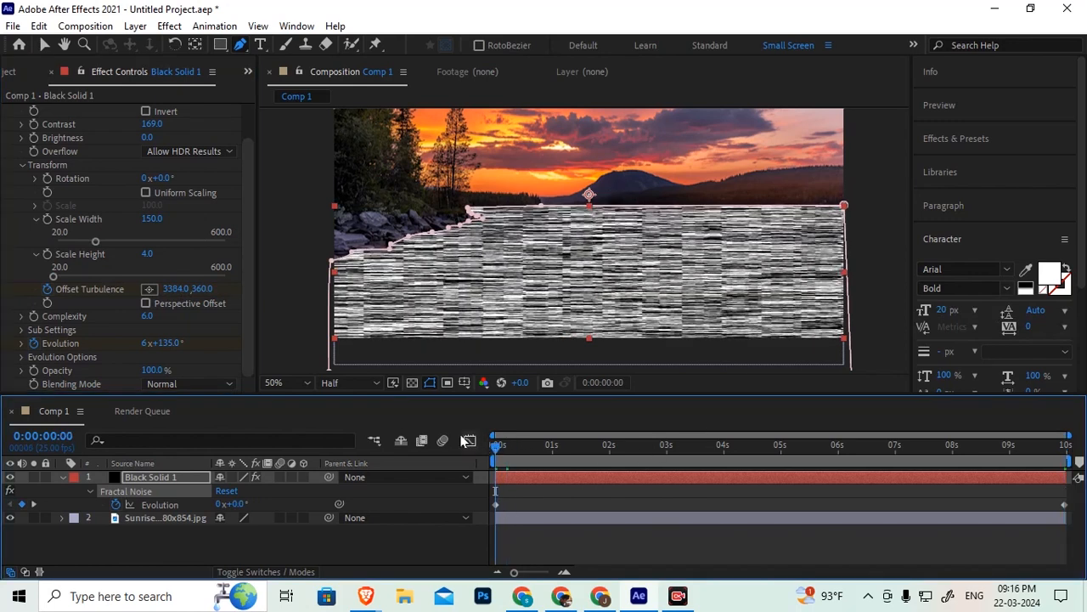
{"action": "key", "text": "space"}
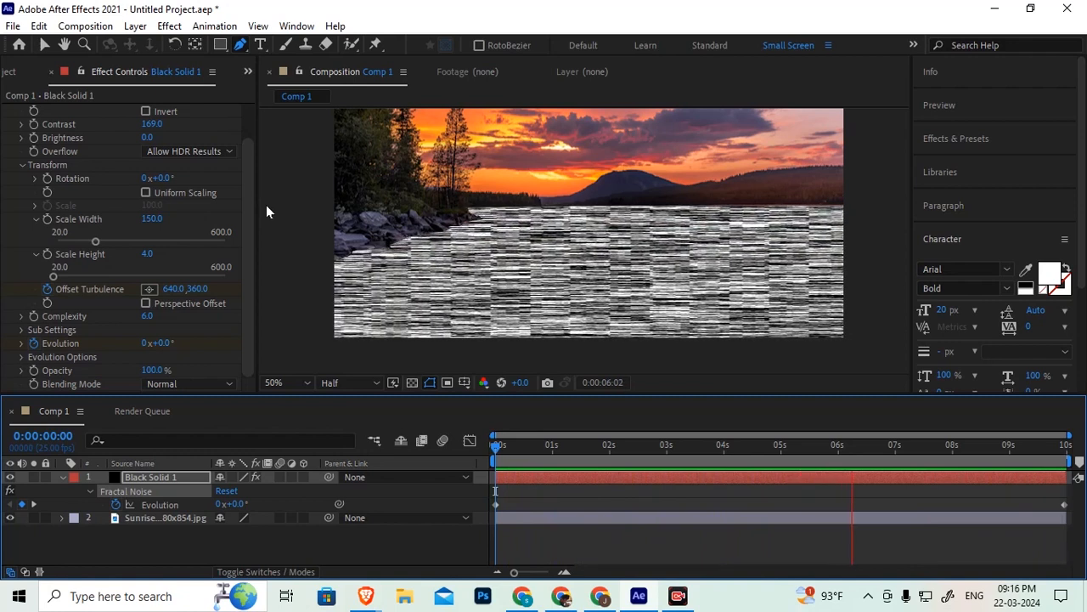
{"action": "key", "text": "space"}
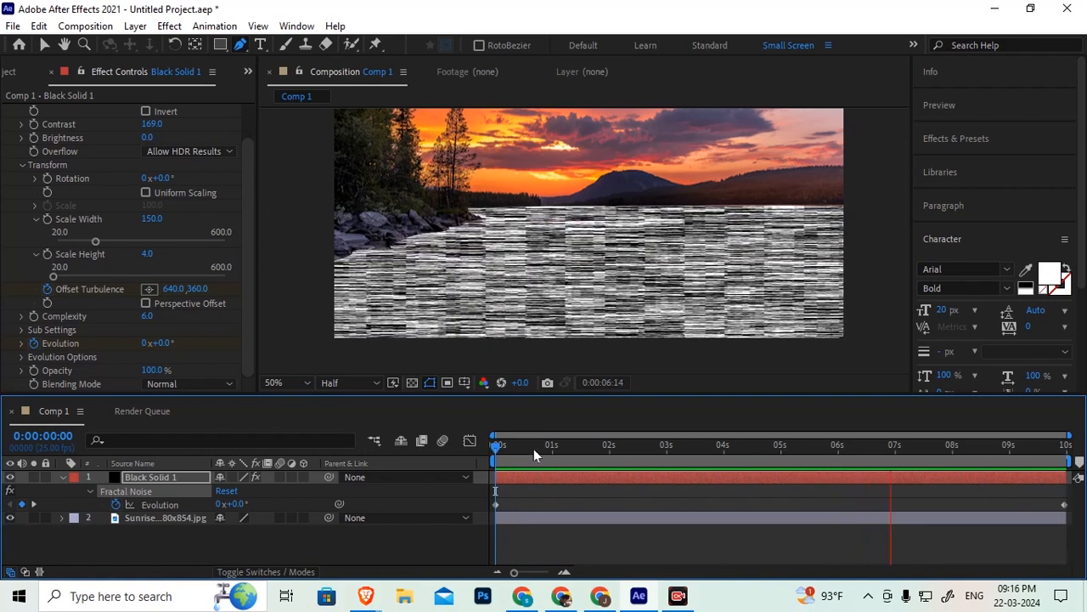
{"action": "left_click", "coordinate": [506, 442]}
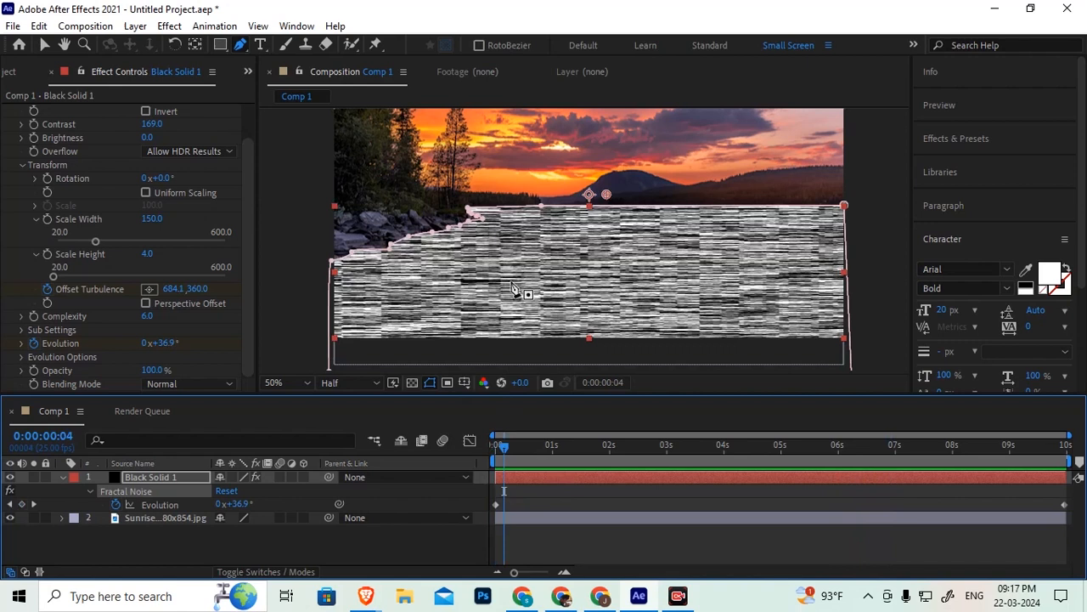
Step: Collapse the Transform group and the whole Fractal Noise effect, and hide the Black Solid 1 layer
{"action": "left_click", "coordinate": [22, 165]}
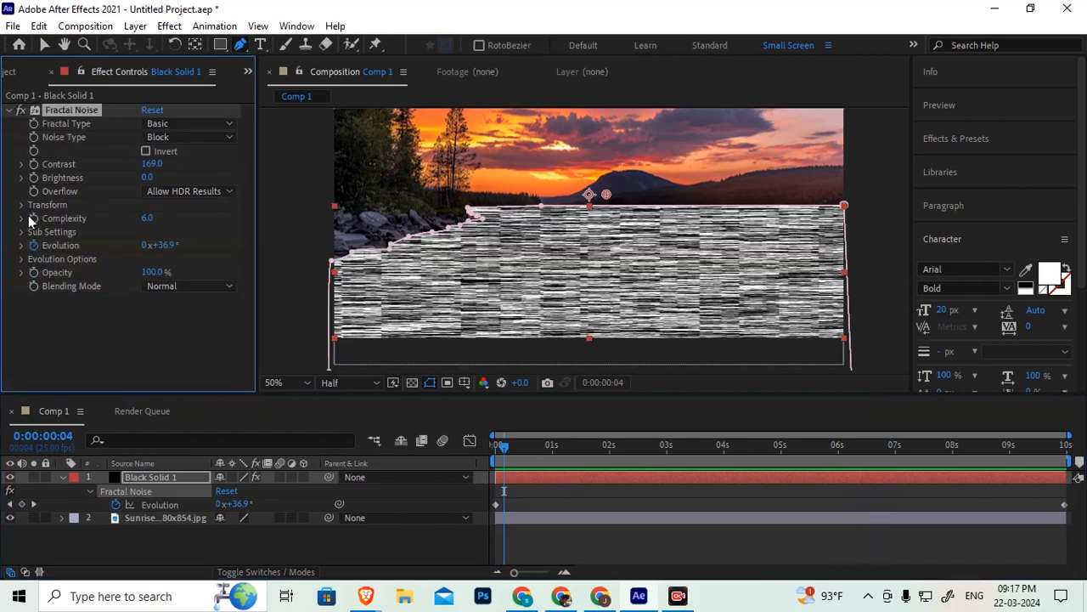
{"action": "left_click", "coordinate": [8, 110]}
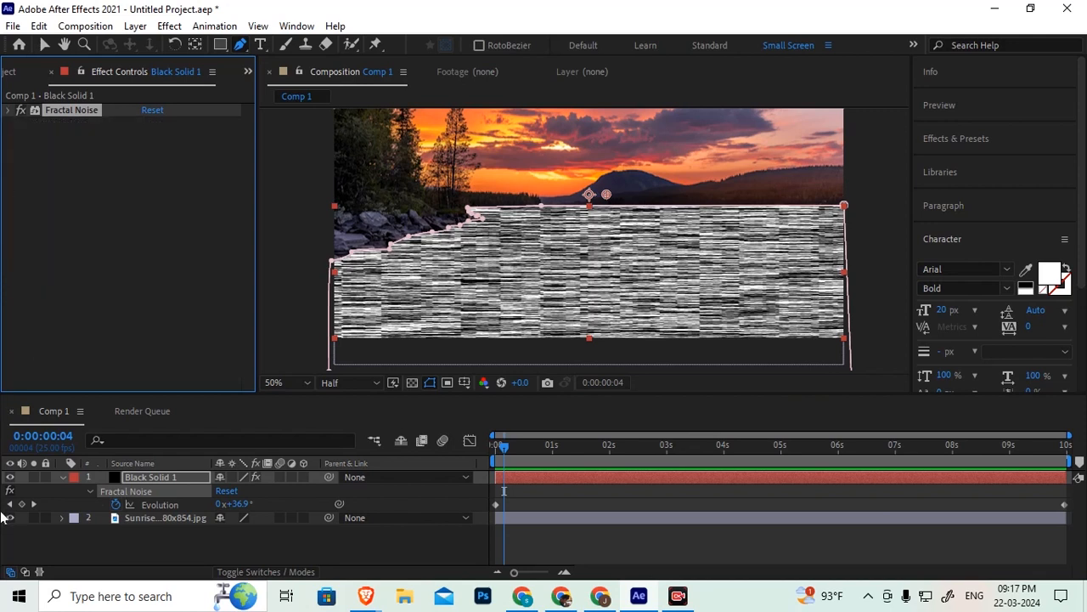
{"action": "left_click", "coordinate": [9, 478]}
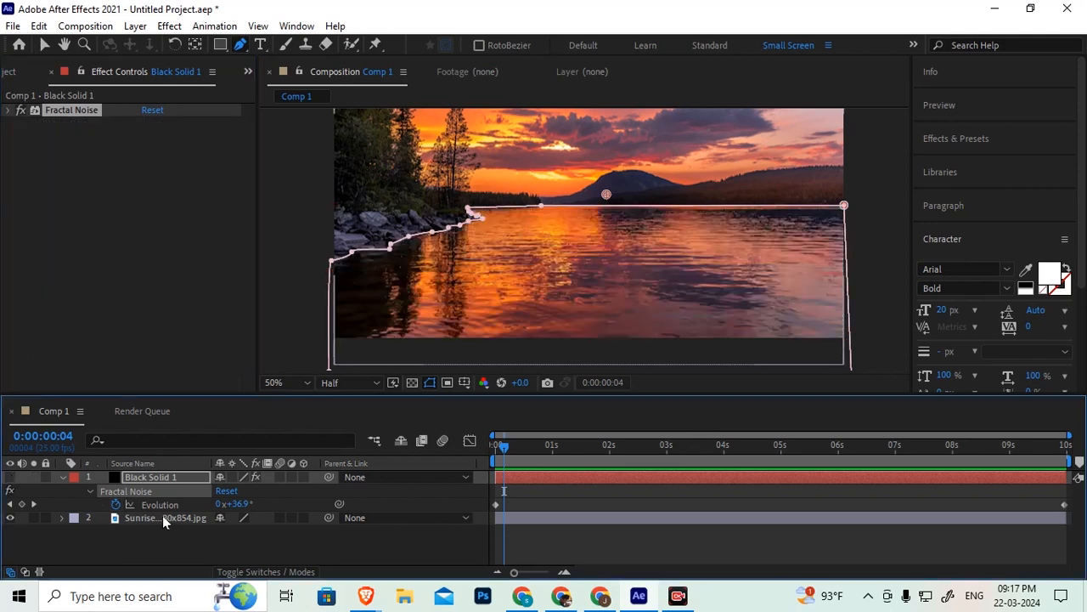
Step: Search the effects for "dis" and apply Displacement Map to the sunset lake photo layer
{"action": "left_click", "coordinate": [162, 516]}
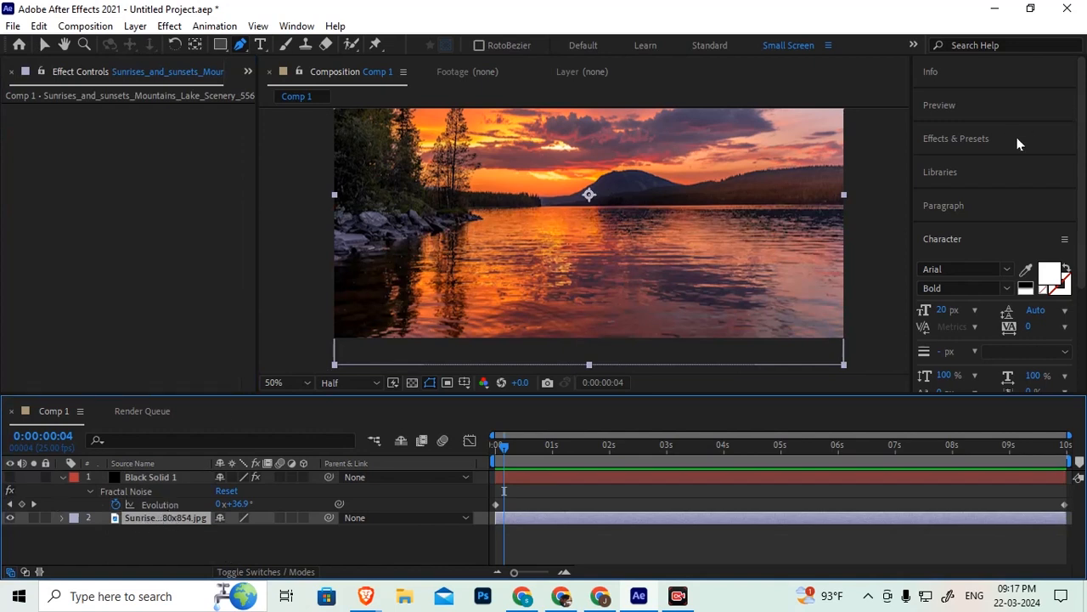
{"action": "left_click", "coordinate": [957, 140]}
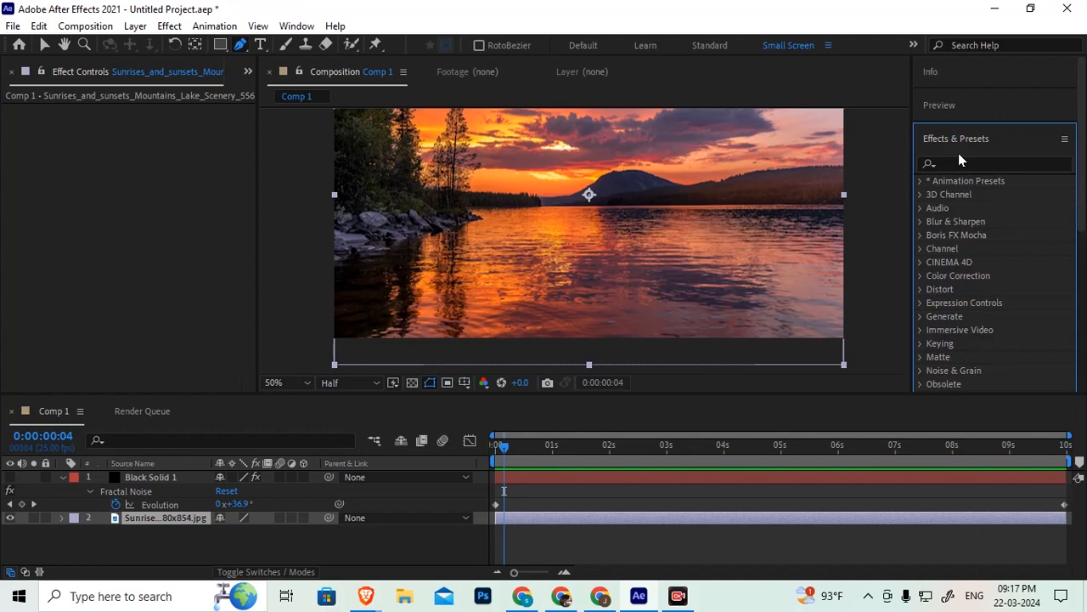
{"action": "left_click", "coordinate": [955, 162]}
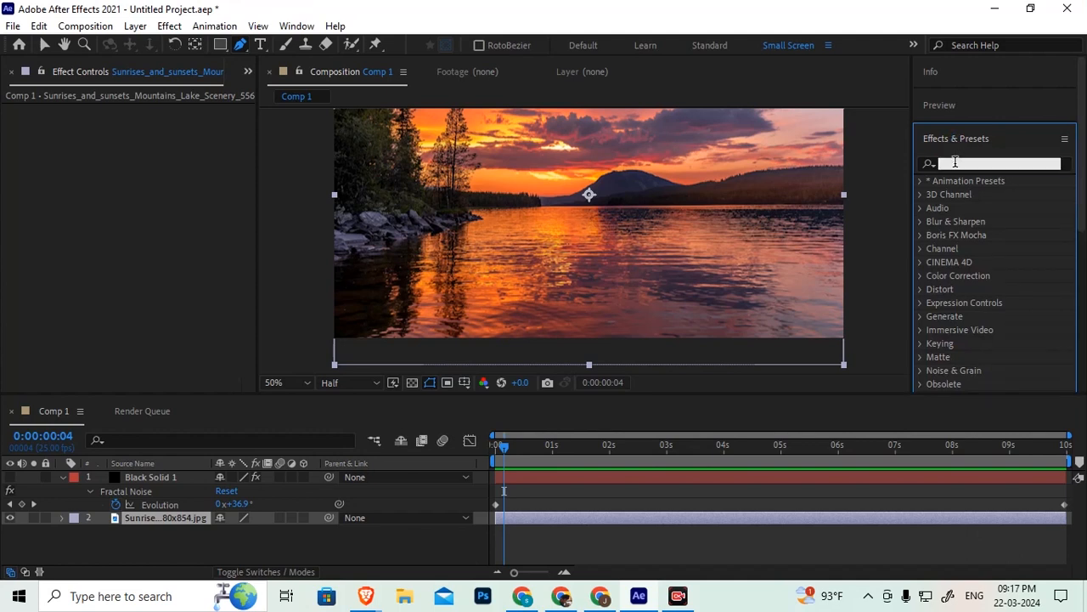
{"action": "type", "text": "dis"}
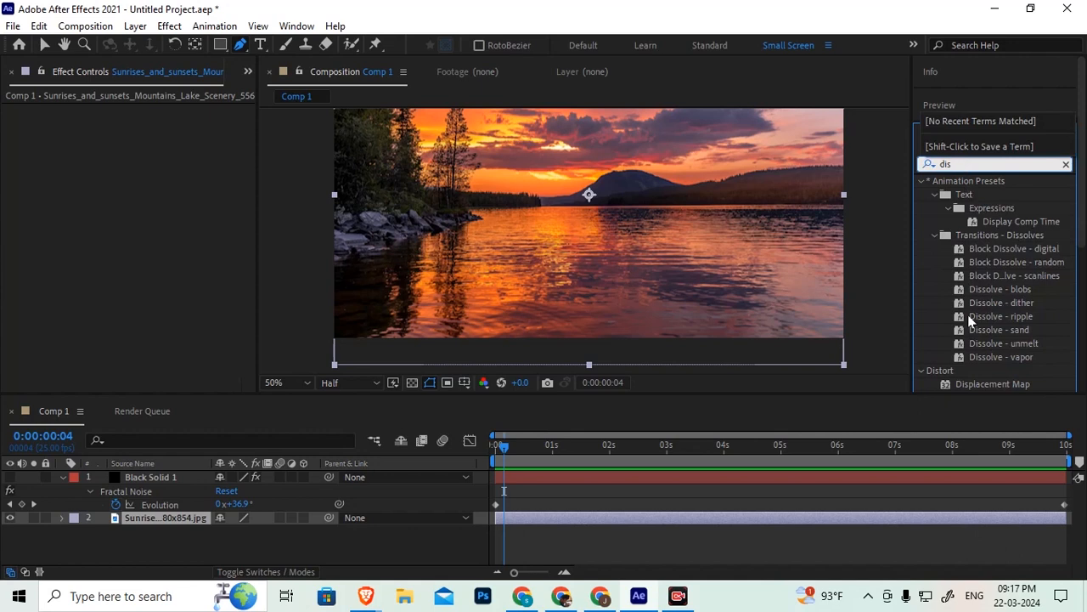
{"action": "left_click", "coordinate": [964, 382]}
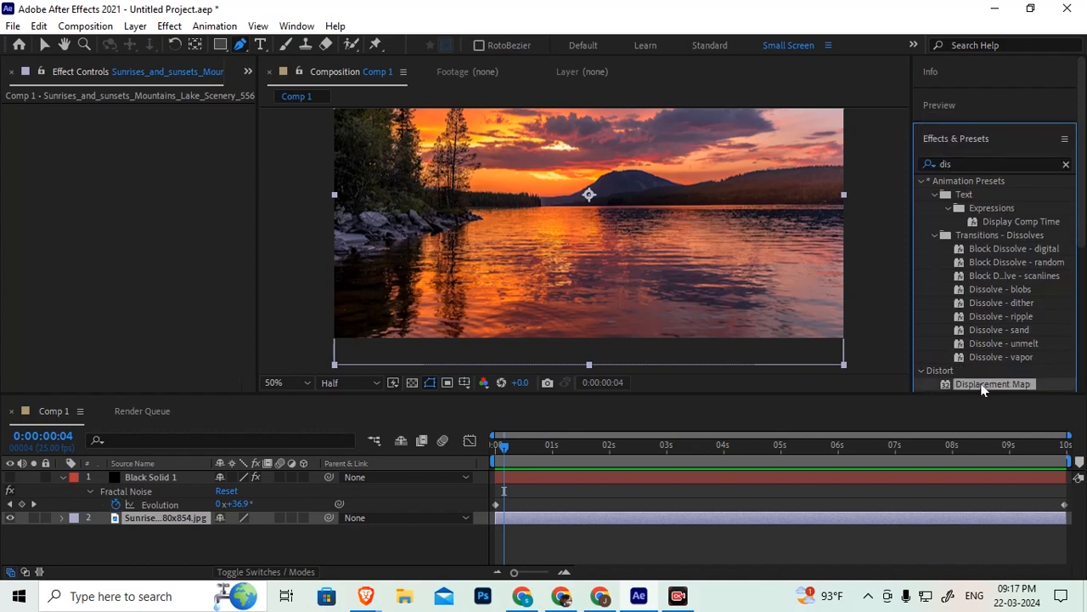
{"action": "left_click_drag", "start_coordinate": [977, 384], "coordinate": [153, 178]}
{"action": "key", "text": "v"}
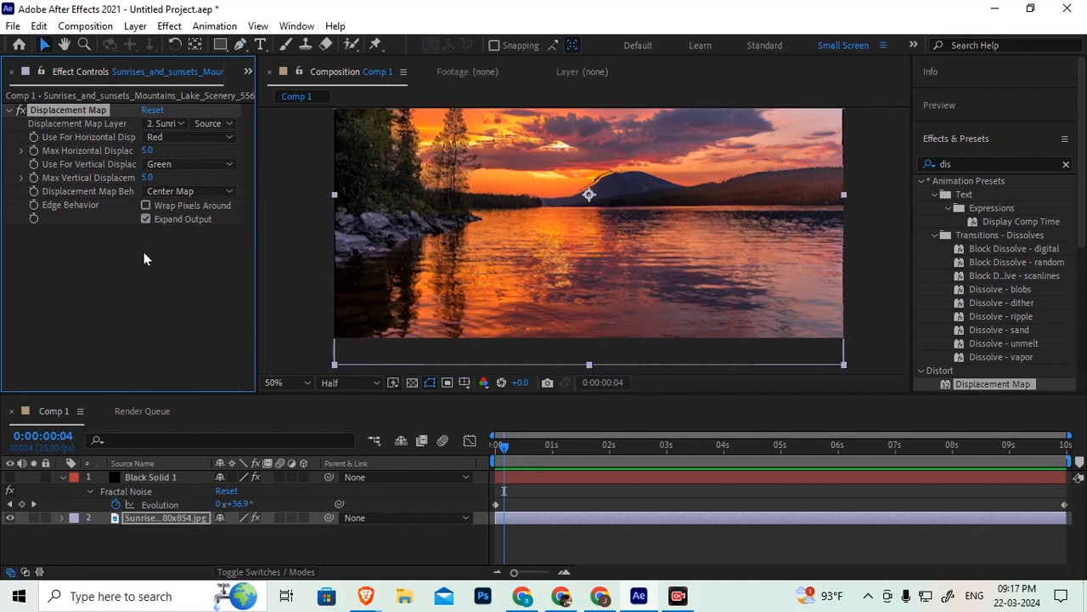
Step: Set the Displacement Map Layer of the photo's effect to 1. Black Solid 1
{"action": "left_click", "coordinate": [144, 519]}
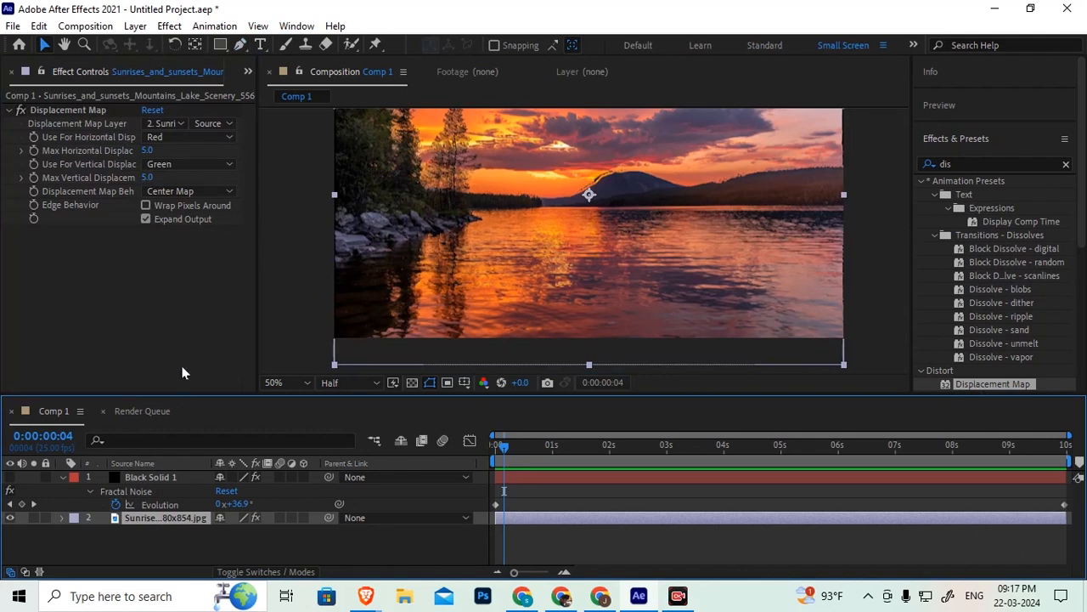
{"action": "left_click", "coordinate": [76, 110]}
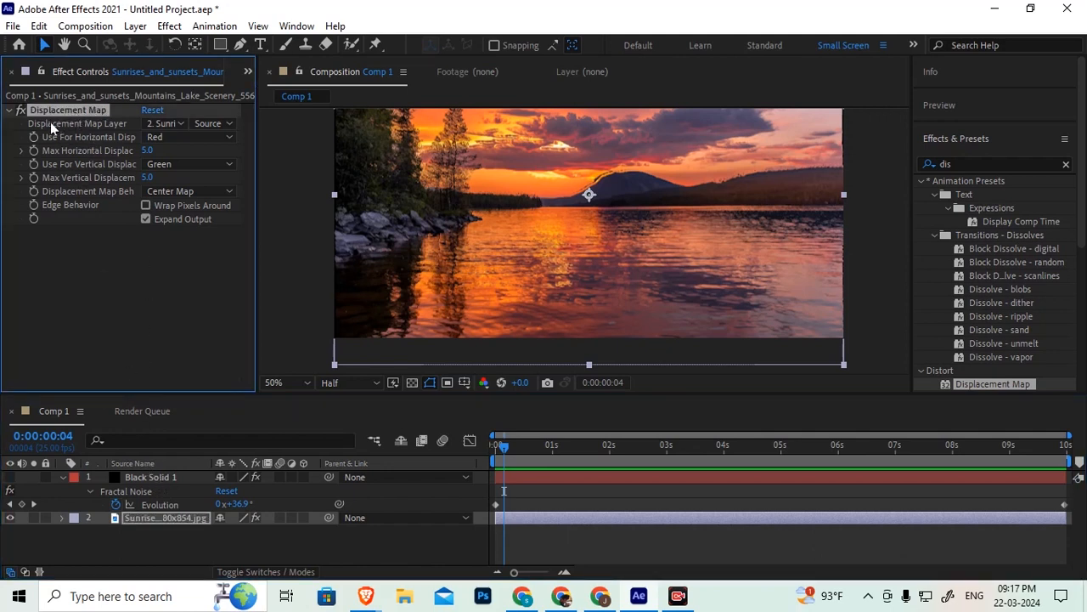
{"action": "left_click", "coordinate": [169, 124]}
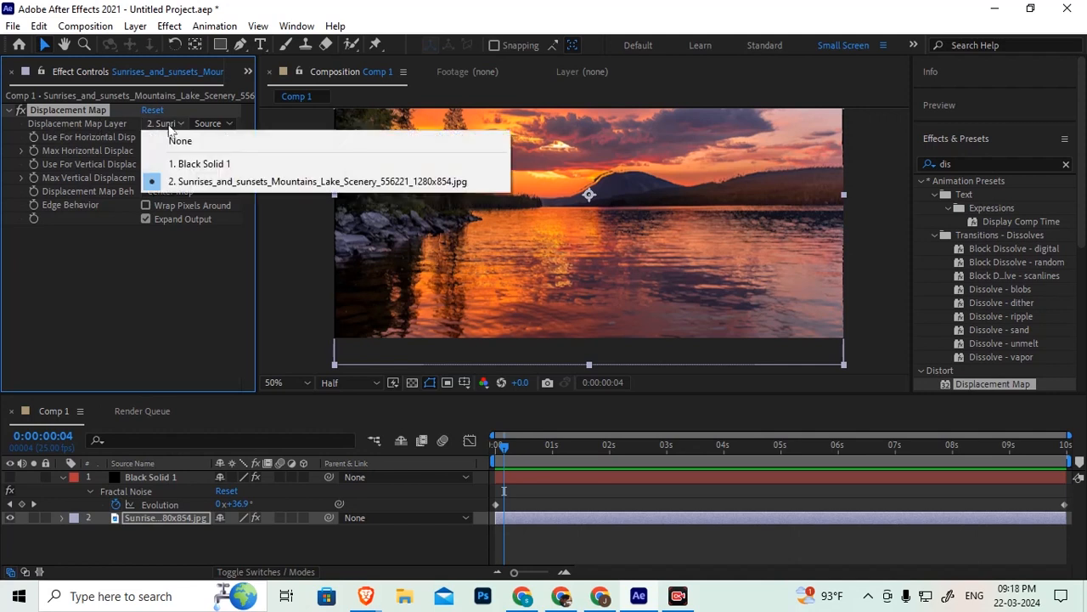
{"action": "left_click", "coordinate": [193, 164]}
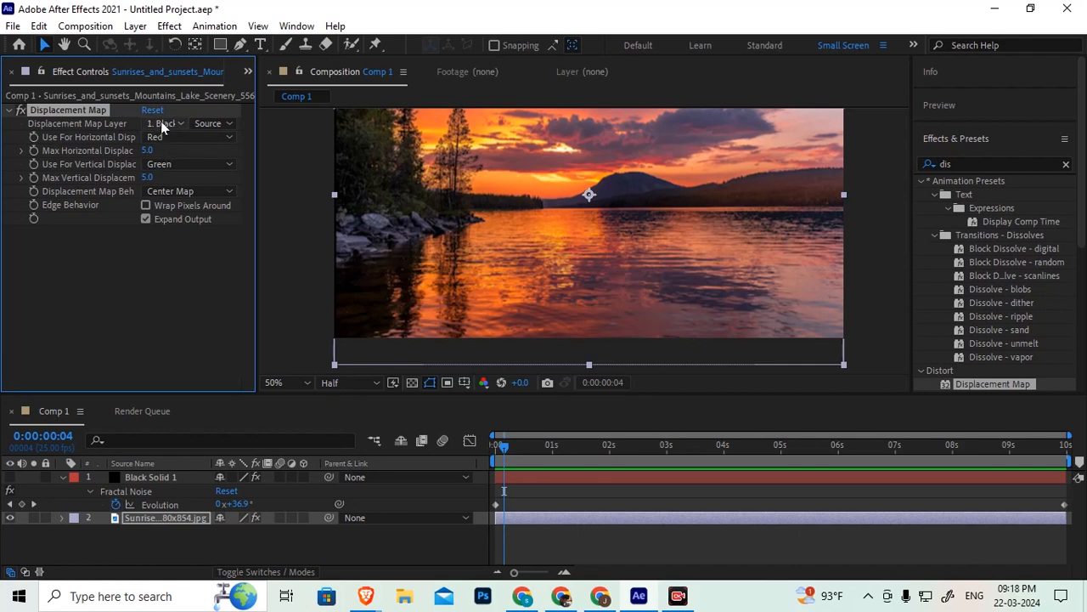
Step: Show Black Solid 1 temporarily to examine its Fractal Noise over the water, and hide the layer again
{"action": "left_click", "coordinate": [149, 477]}
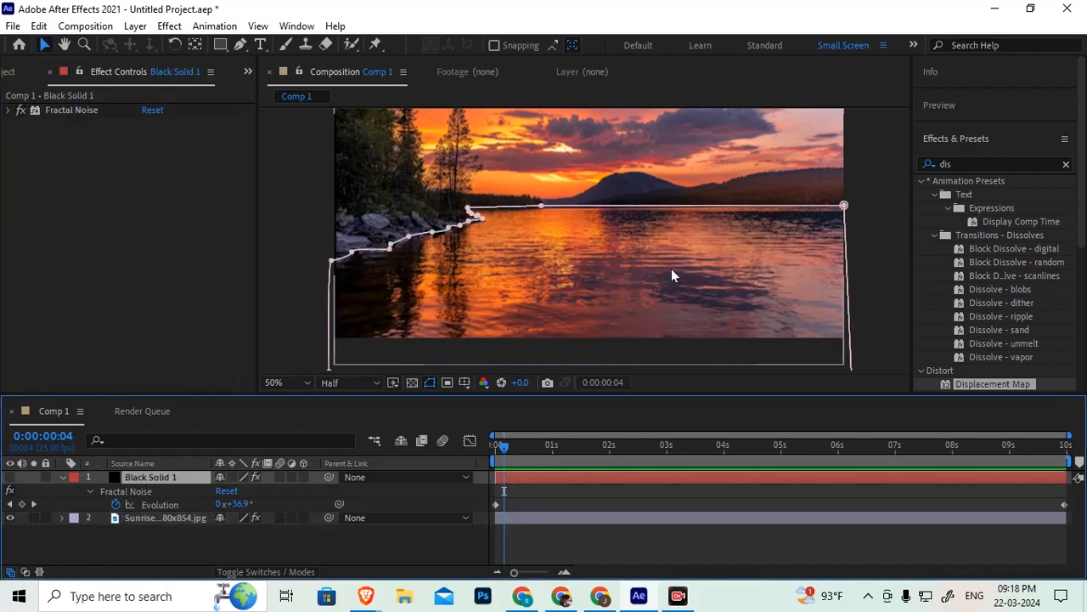
{"action": "left_click", "coordinate": [10, 490]}
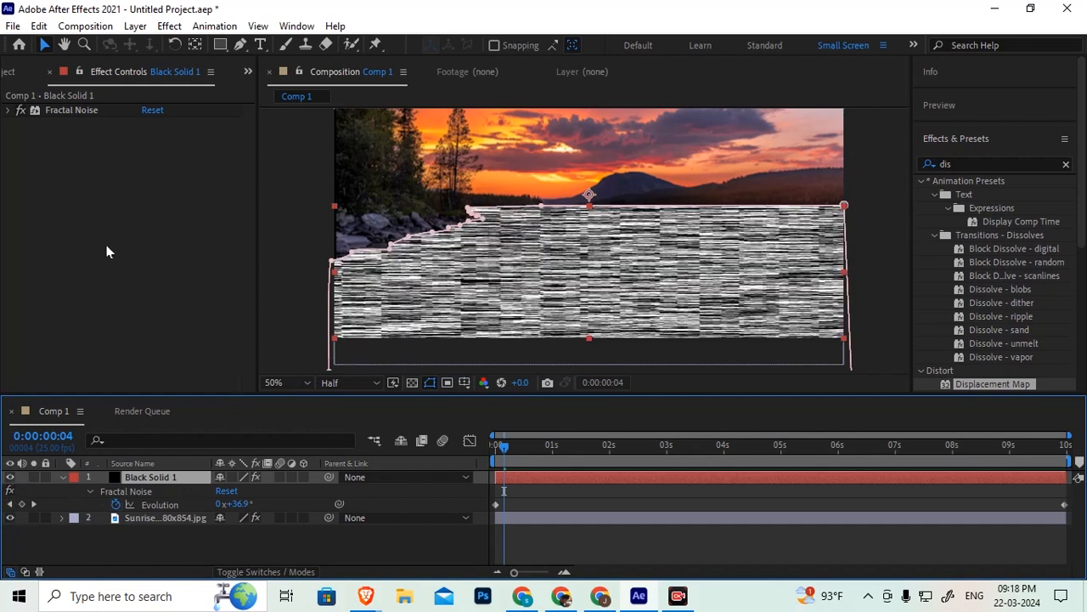
{"action": "left_click", "coordinate": [71, 111]}
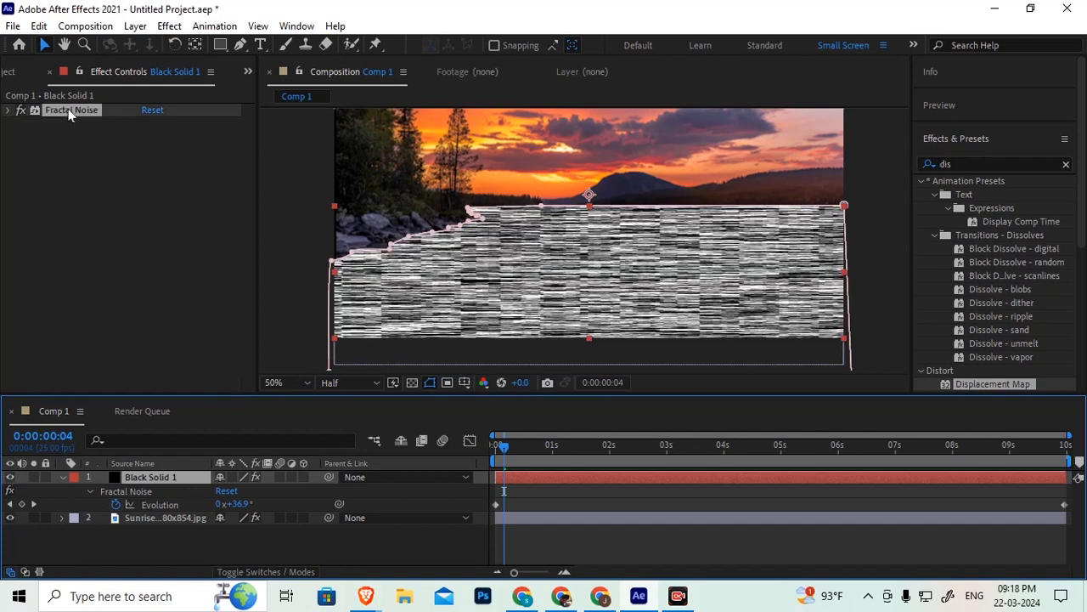
{"action": "left_click", "coordinate": [9, 491]}
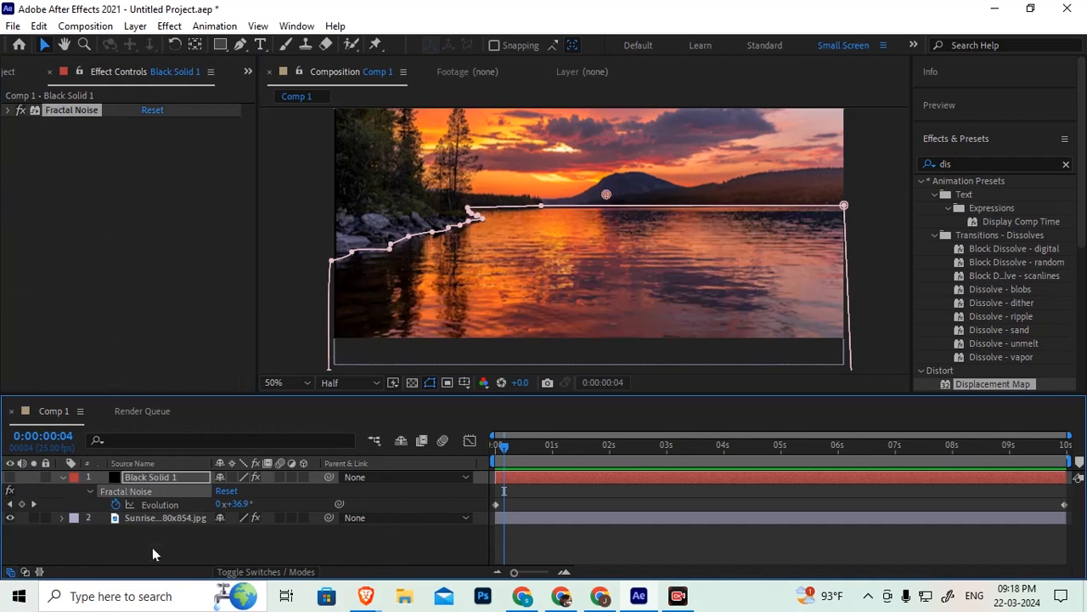
Step: On the photo's Displacement Map, keep Black Solid 1 as the map layer and change its source option to Effects & Masks
{"action": "left_click", "coordinate": [169, 517]}
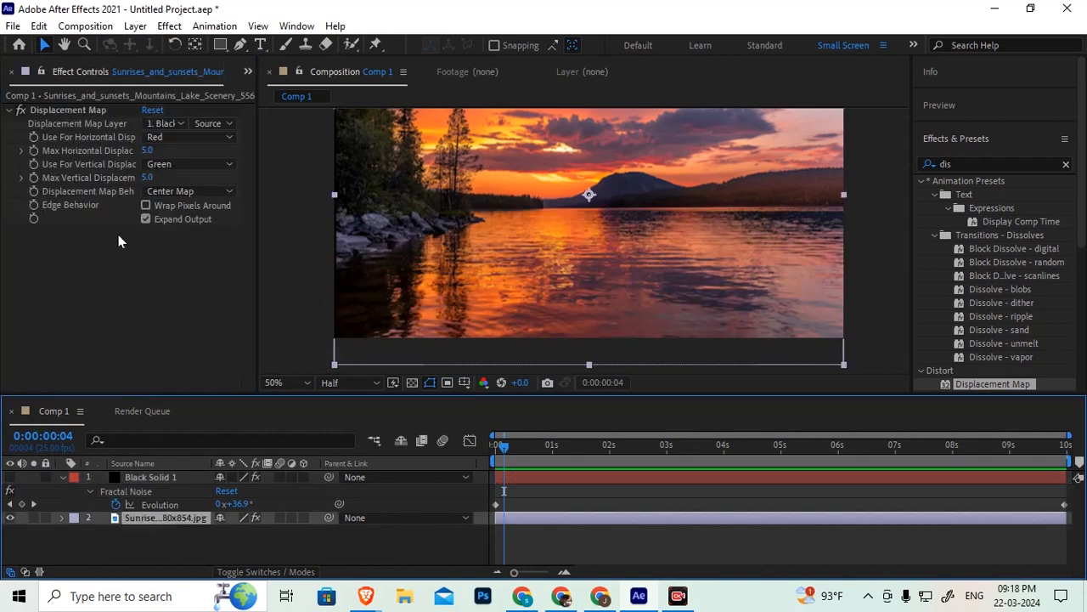
{"action": "left_click", "coordinate": [161, 123]}
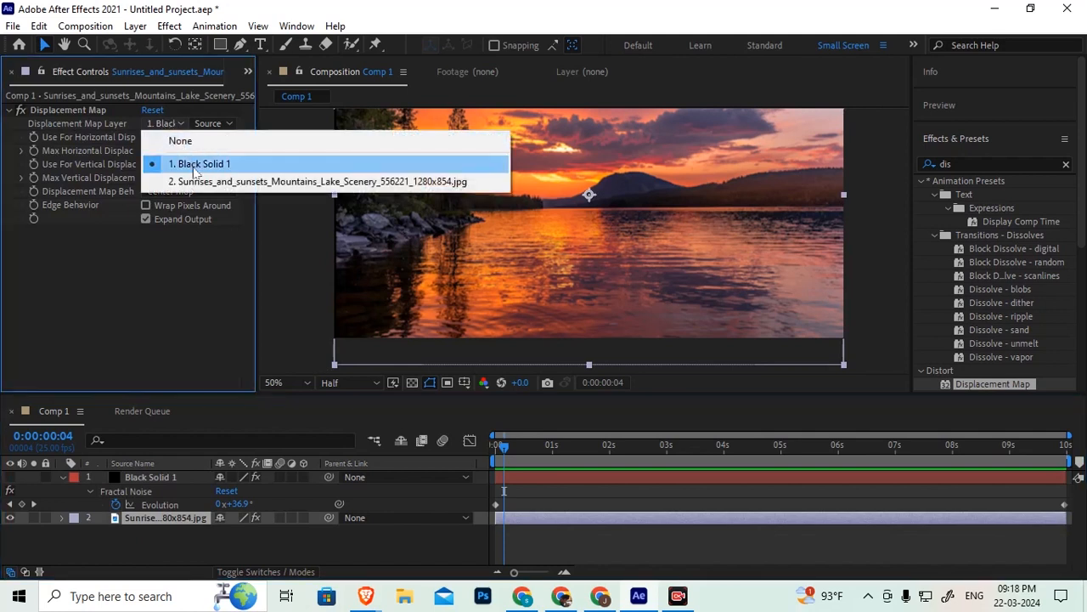
{"action": "left_click", "coordinate": [193, 165]}
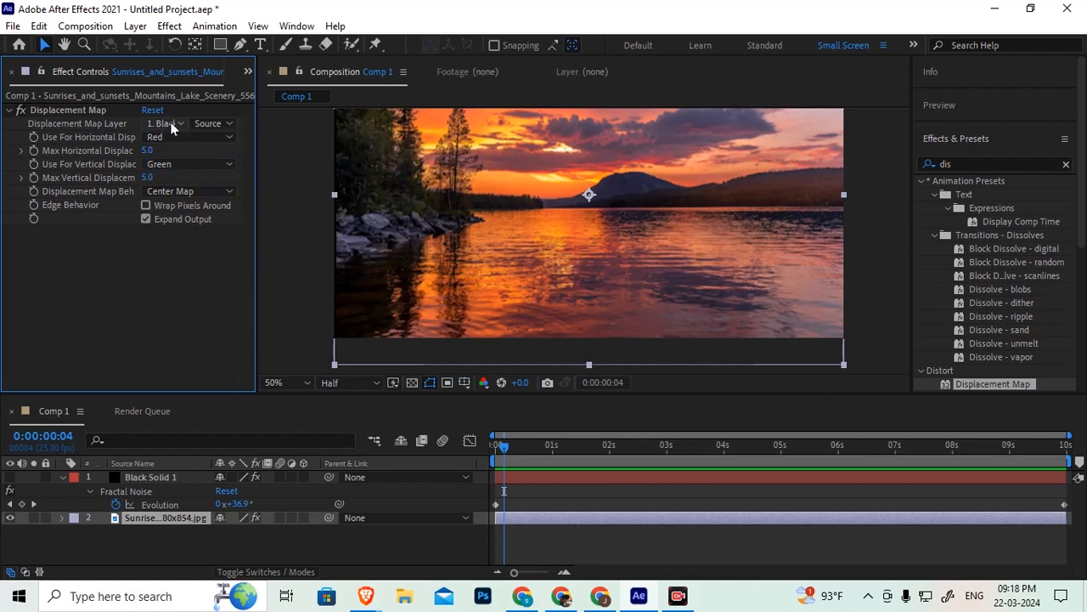
{"action": "left_click", "coordinate": [227, 127]}
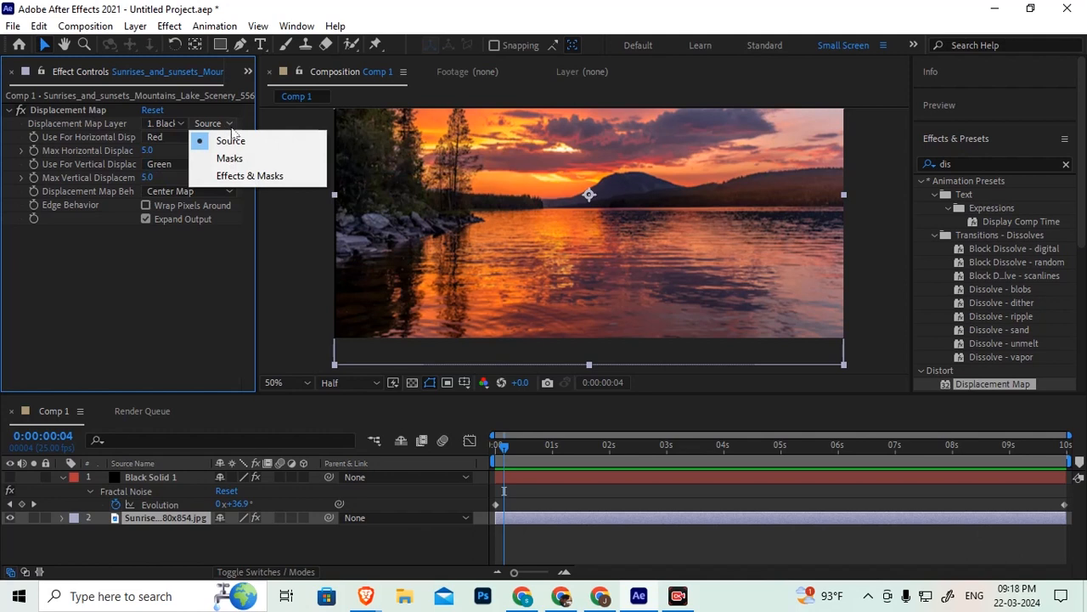
{"action": "left_click", "coordinate": [244, 179]}
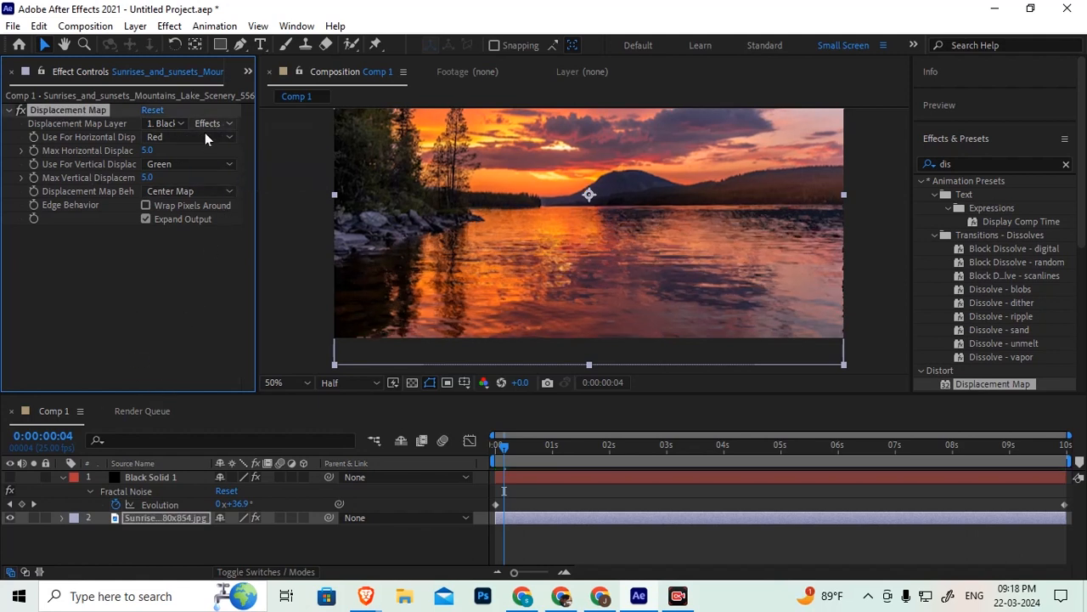
Step: Review the solid's Fractal Noise and the photo's Displacement Map, checking that Black Solid 1 is the chosen map layer
{"action": "left_click", "coordinate": [158, 520]}
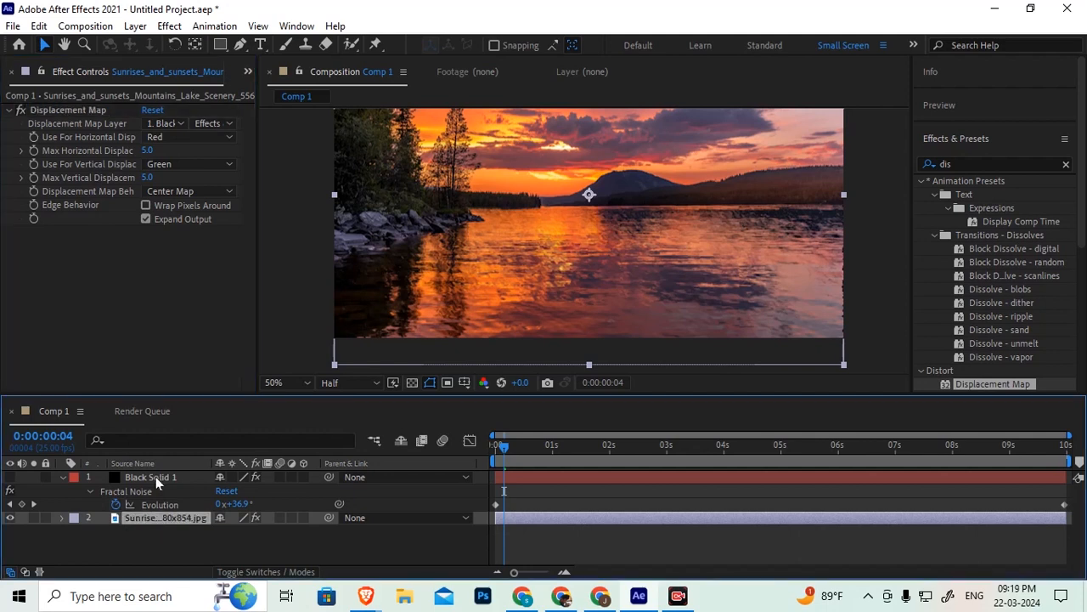
{"action": "left_click", "coordinate": [155, 477]}
{"action": "left_click", "coordinate": [83, 109]}
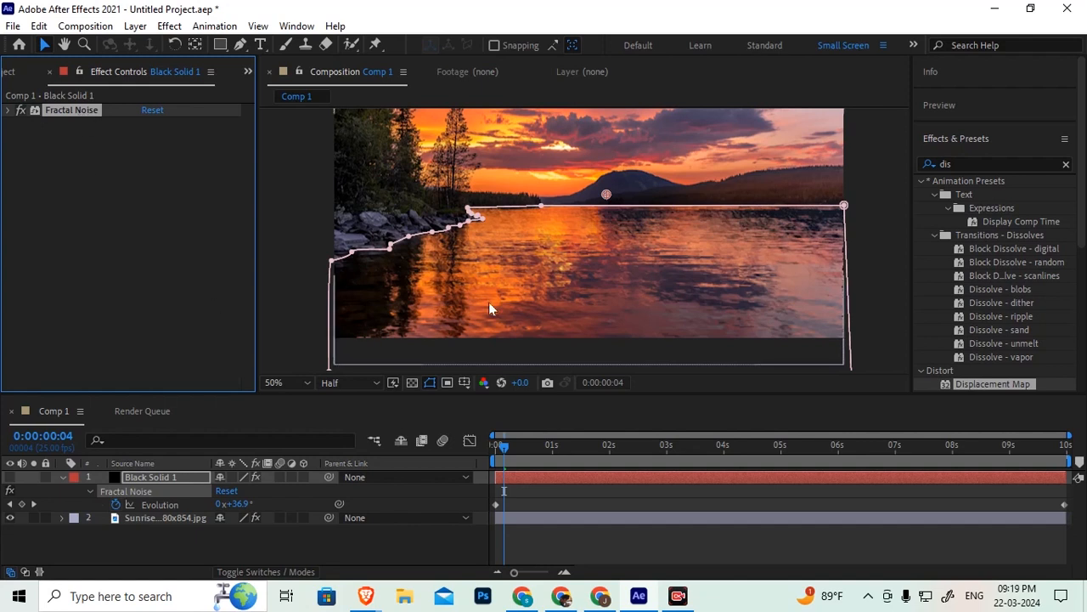
{"action": "left_click", "coordinate": [160, 518]}
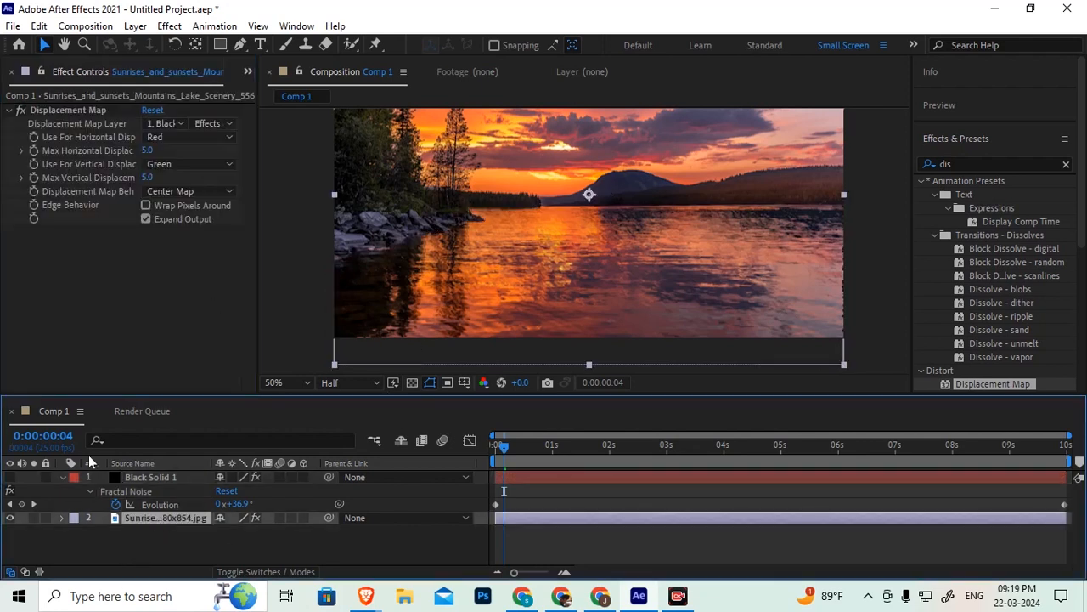
{"action": "left_click", "coordinate": [66, 110]}
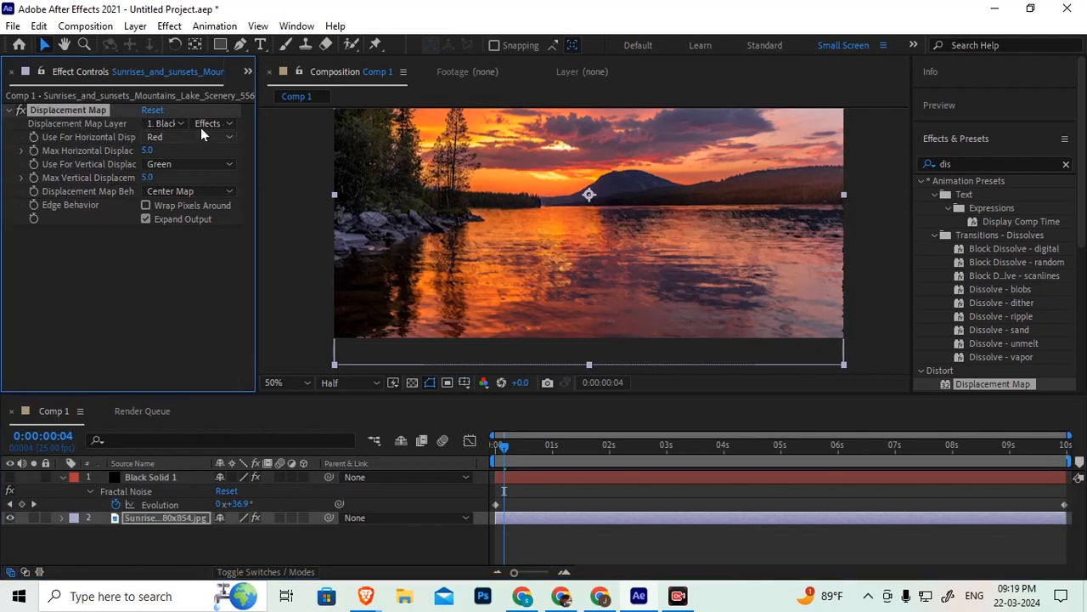
{"action": "left_click", "coordinate": [174, 123]}
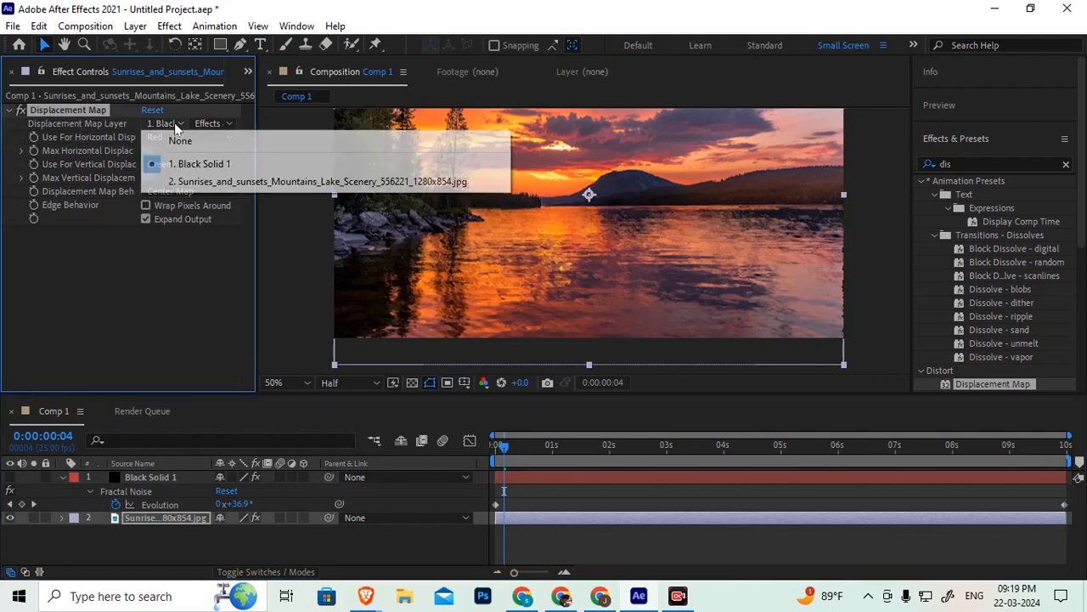
{"action": "left_click", "coordinate": [194, 165]}
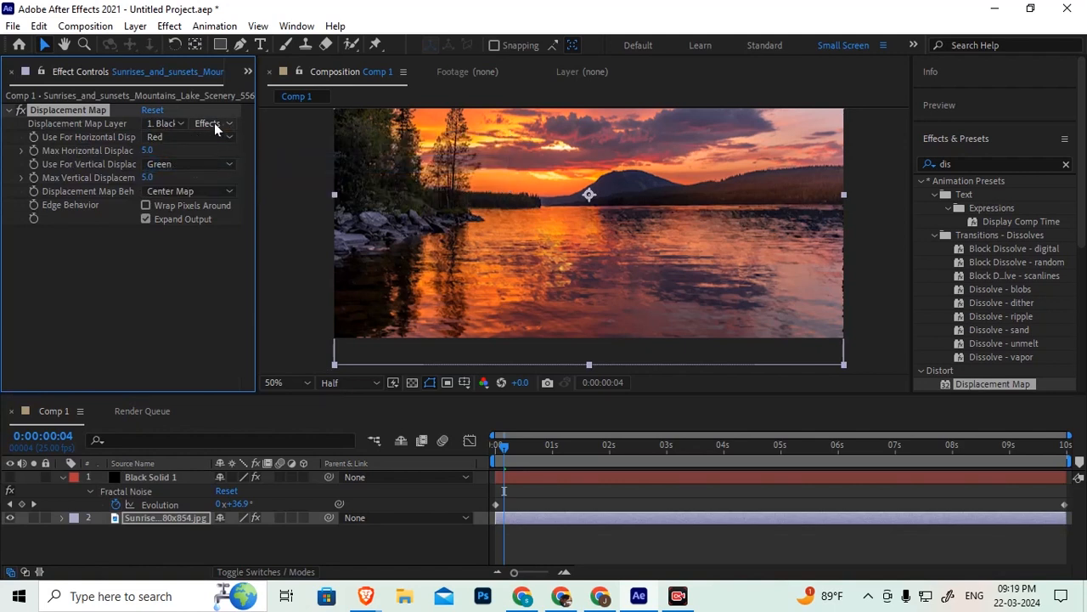
Step: Keep Effects & Masks as the map layer's source option and preview the water ripple from the composition's start
{"action": "left_click", "coordinate": [214, 125]}
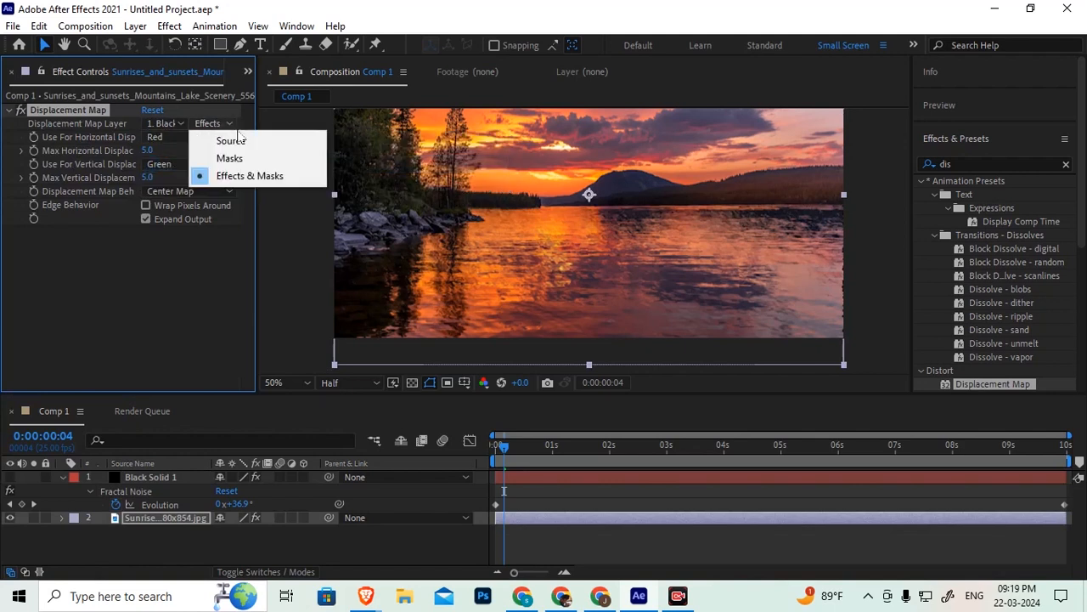
{"action": "left_click", "coordinate": [240, 177]}
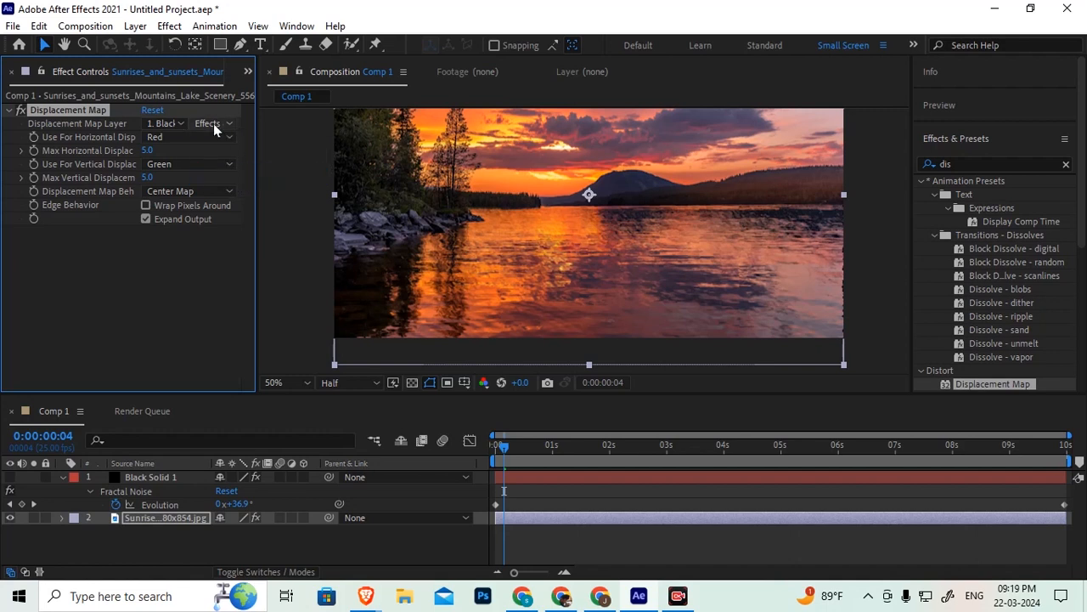
{"action": "left_click_drag", "start_coordinate": [499, 448], "coordinate": [496, 449]}
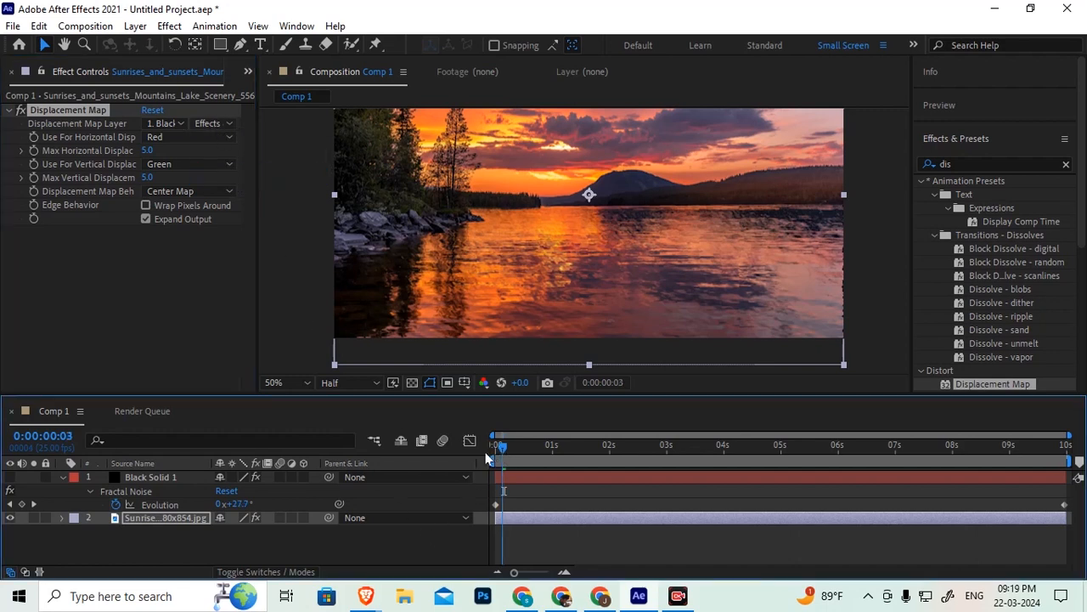
{"action": "key", "text": "h"}
{"action": "key", "text": "space"}
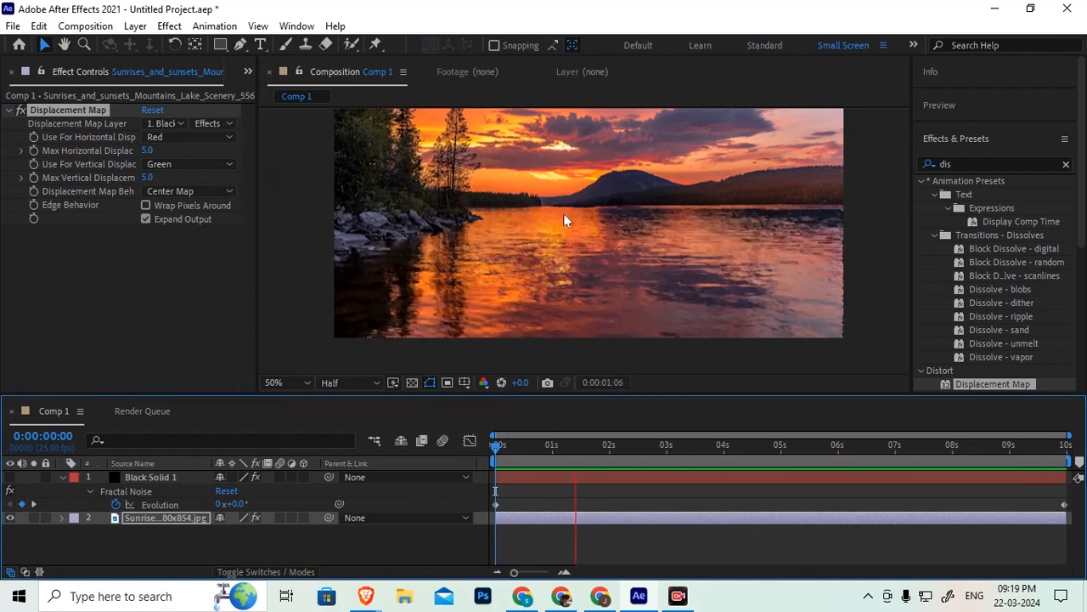
{"action": "key", "text": "space"}
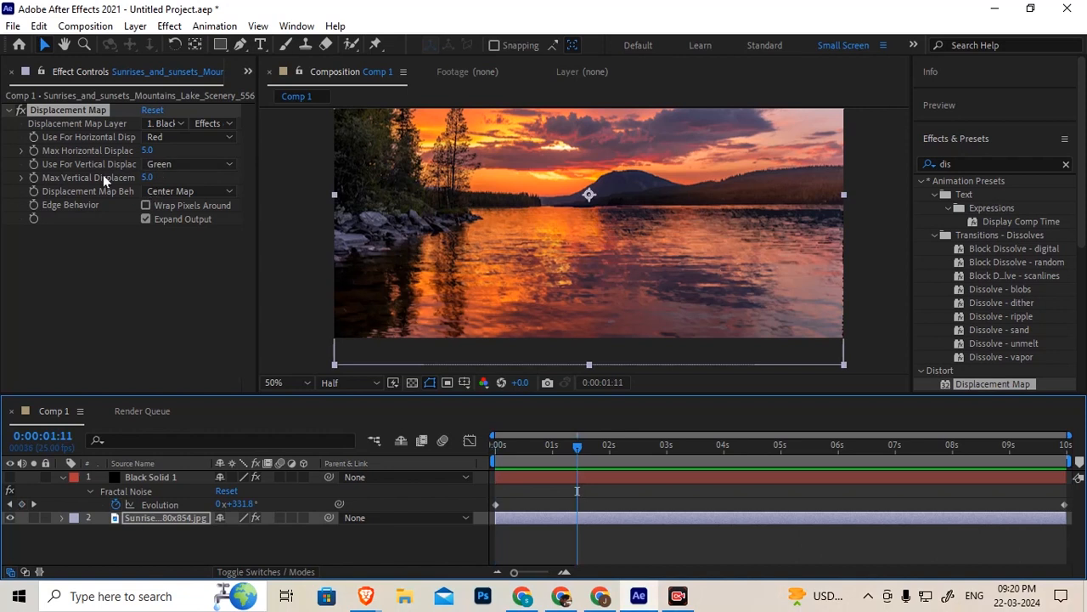
Step: Set the photo's Max Horizontal Displacement to 20 in its Displacement Map effect
{"action": "left_click_drag", "start_coordinate": [149, 151], "coordinate": [161, 149]}
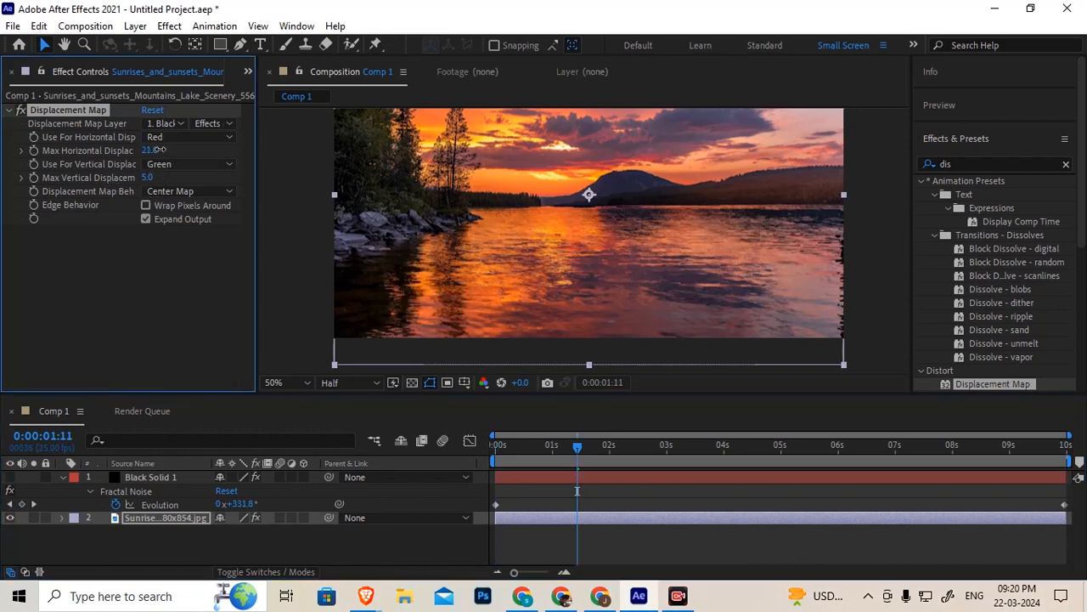
{"action": "left_click", "coordinate": [152, 150]}
{"action": "left_click", "coordinate": [151, 151]}
{"action": "type", "text": "20"}
{"action": "key", "text": "Return"}
Step: Inspect the photo's jagged right edge with the transparency grid toggled, and enable Wrap Pixels Around in the Displacement Map
{"action": "scroll", "coordinate": [885, 308], "scroll_direction": "up", "scroll_amount": 6}
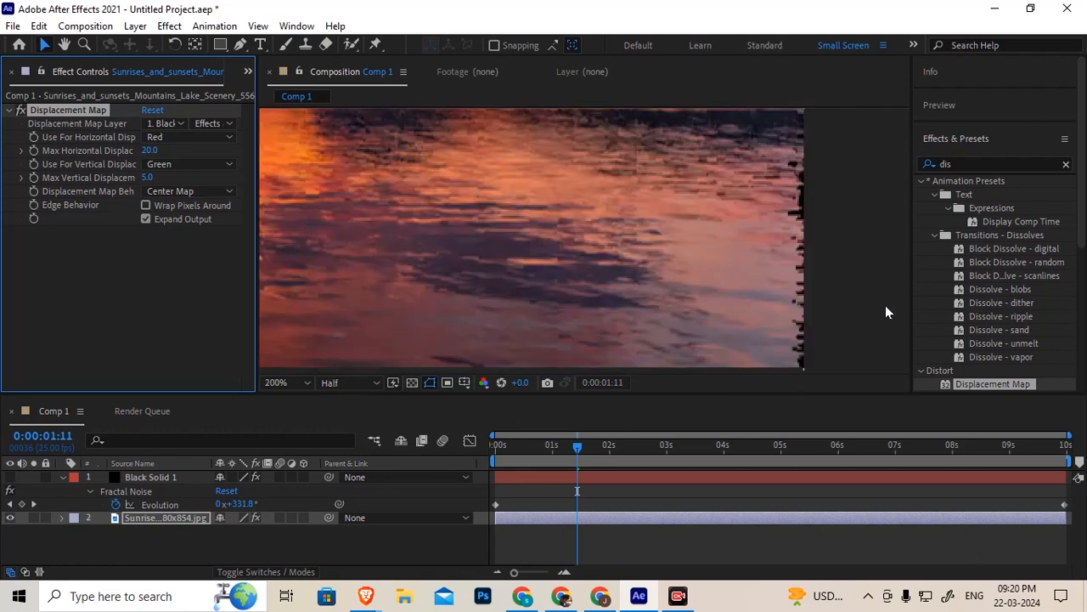
{"action": "left_click_drag", "start_coordinate": [728, 226], "coordinate": [768, 184]}
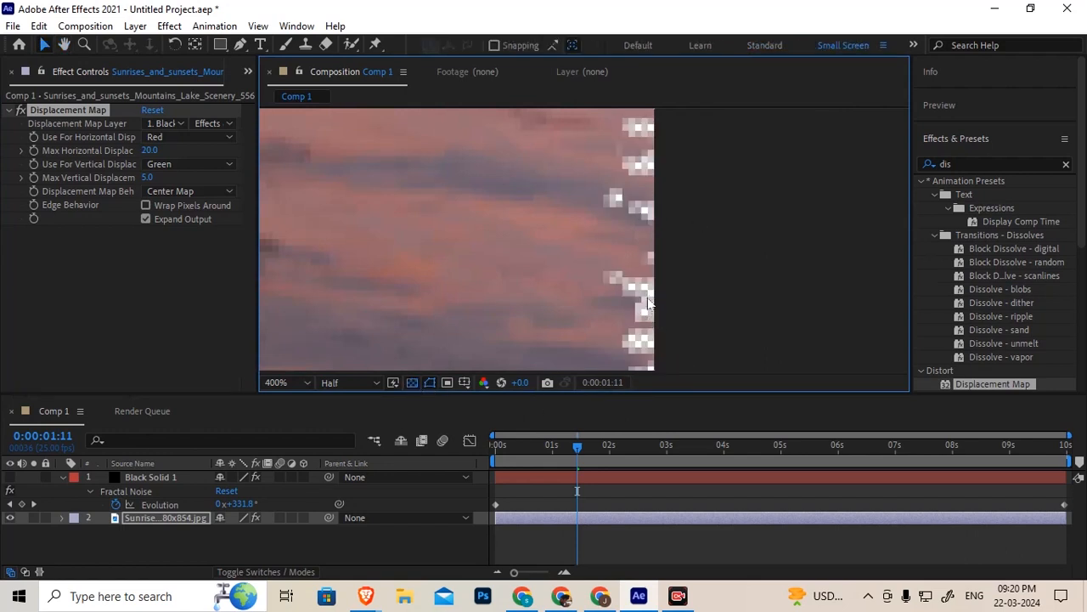
{"action": "left_click", "coordinate": [412, 382]}
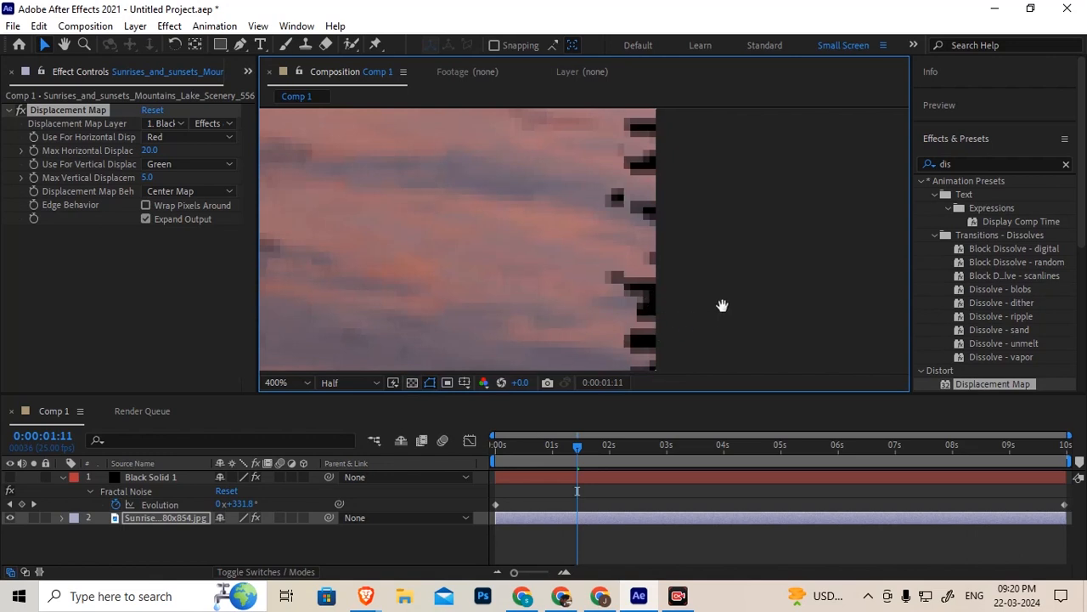
{"action": "key", "text": "h"}
{"action": "left_click_drag", "start_coordinate": [722, 306], "coordinate": [722, 262]}
{"action": "key", "text": "v"}
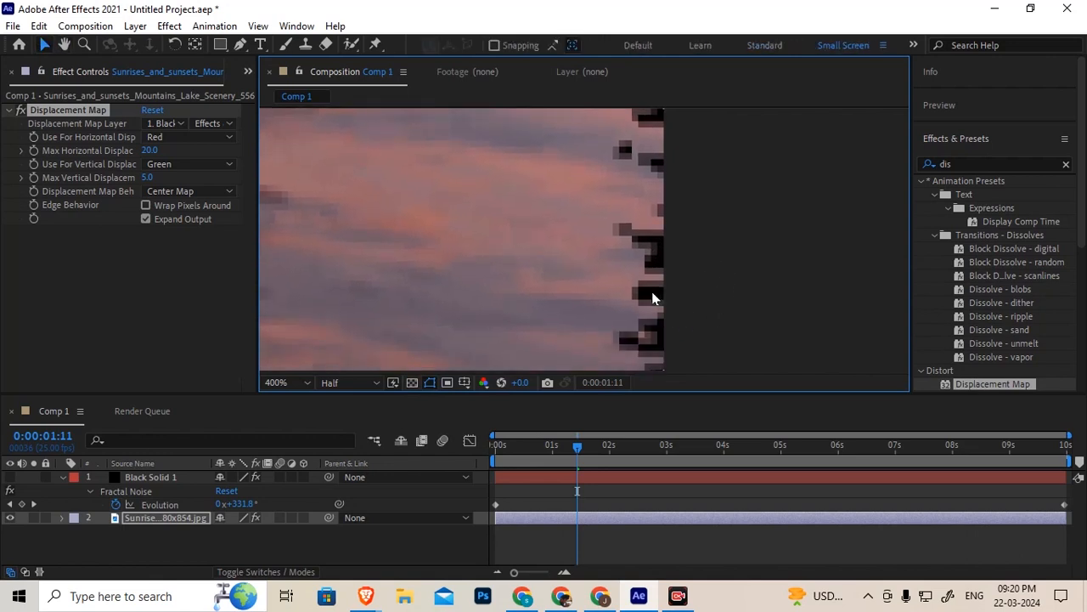
{"action": "left_click", "coordinate": [145, 208]}
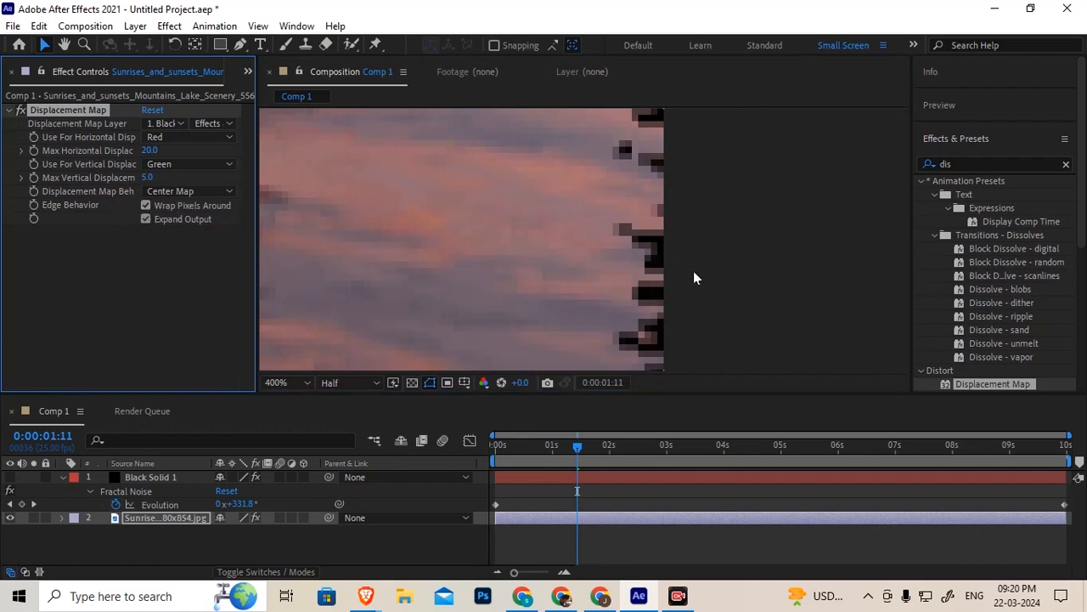
Step: Examine the water's outer edges with pixel wrapping enabled, deselect the photo, and play the ripple animation
{"action": "scroll", "coordinate": [664, 267], "scroll_direction": "down", "scroll_amount": 2}
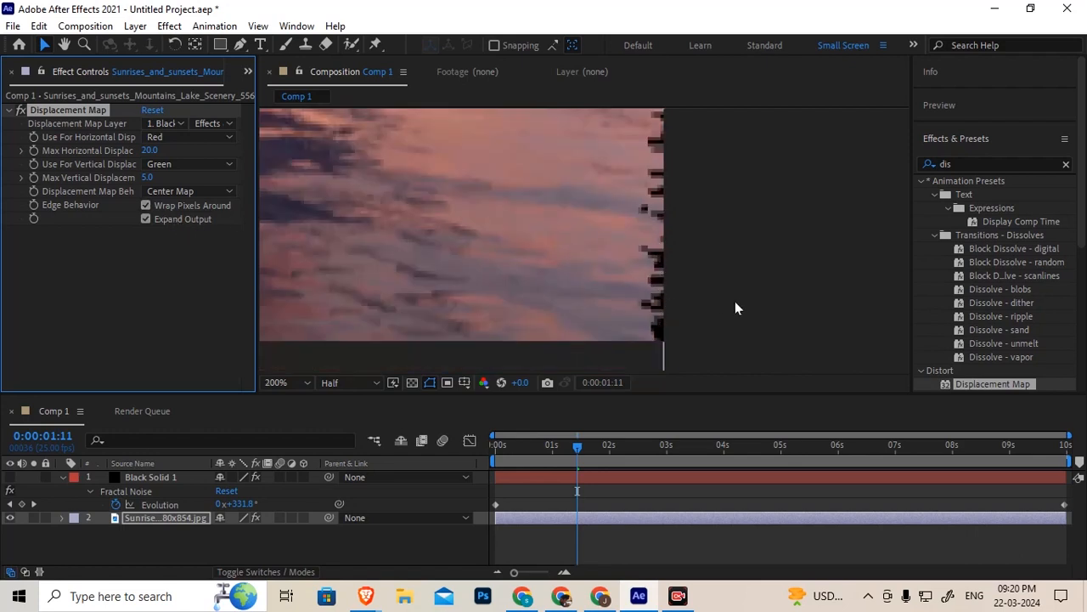
{"action": "left_click_drag", "start_coordinate": [725, 298], "coordinate": [844, 274]}
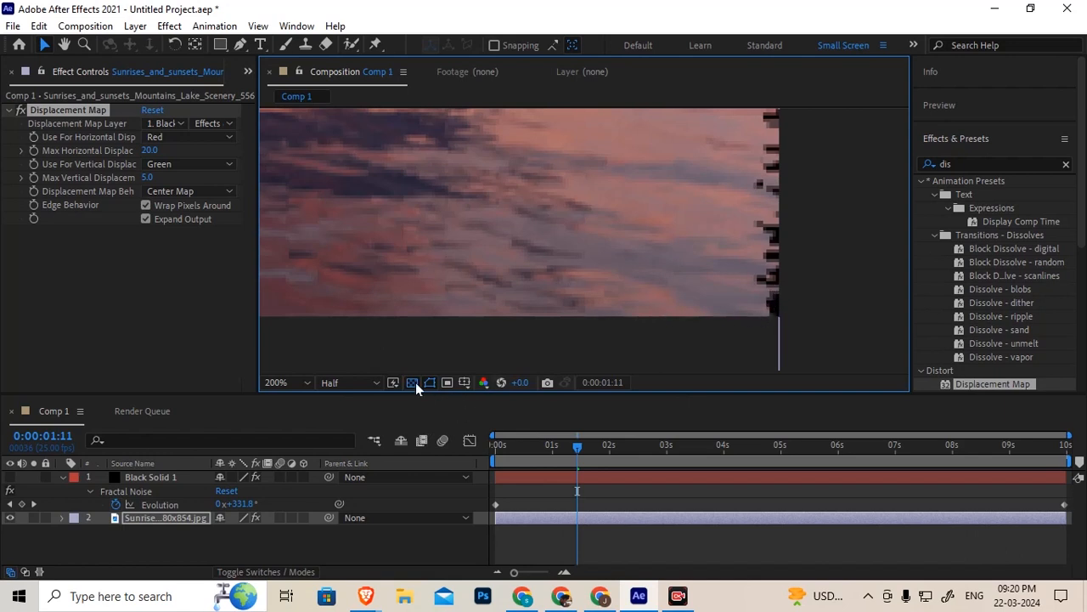
{"action": "scroll", "coordinate": [624, 235], "scroll_direction": "down", "scroll_amount": 4}
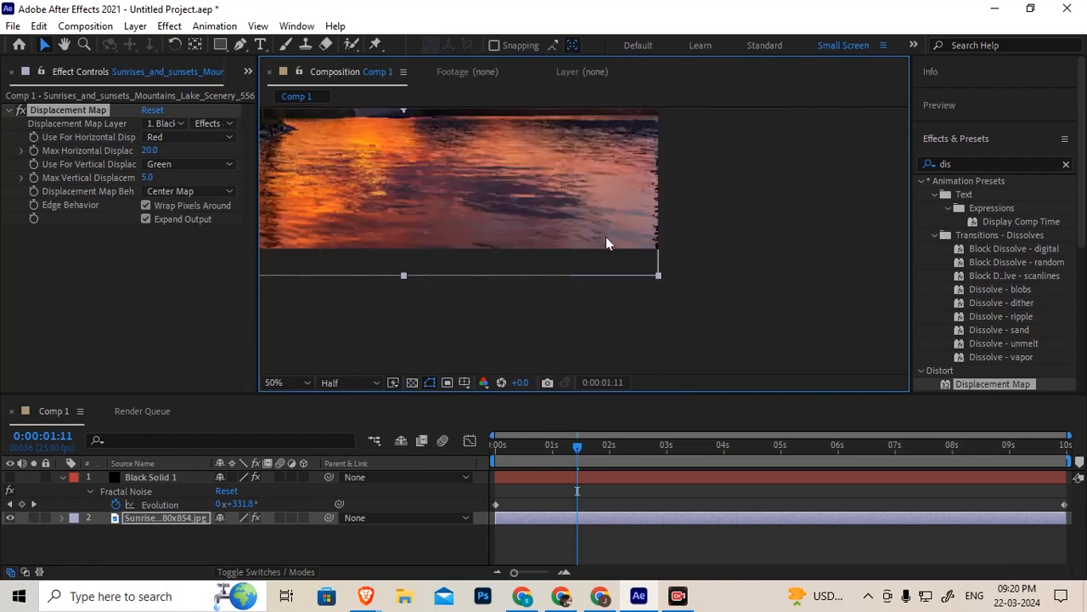
{"action": "left_click_drag", "start_coordinate": [606, 236], "coordinate": [587, 253]}
{"action": "key", "text": "v"}
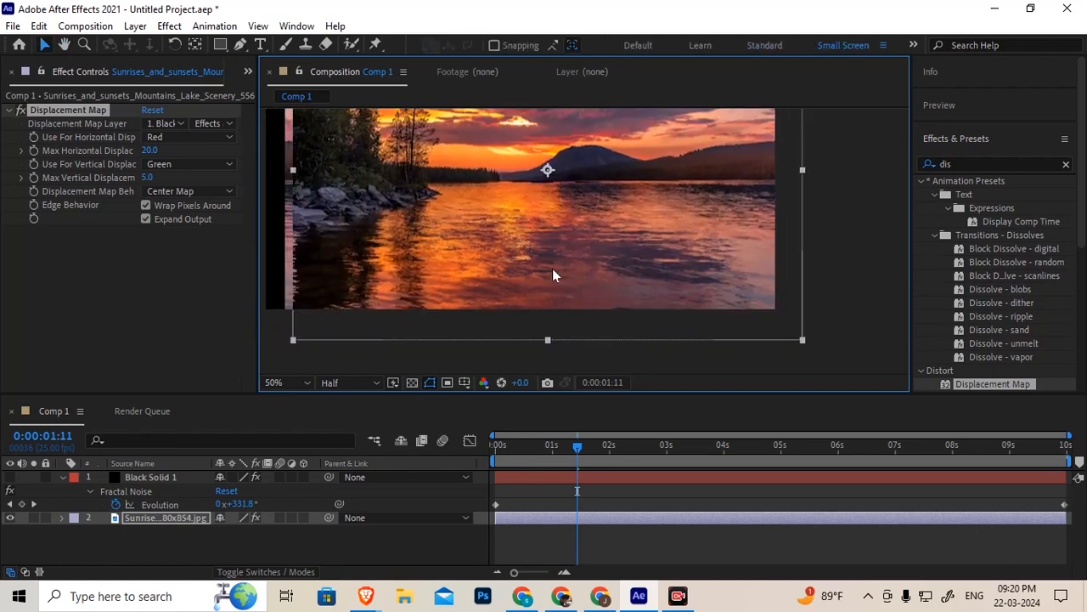
{"action": "left_click", "coordinate": [803, 299]}
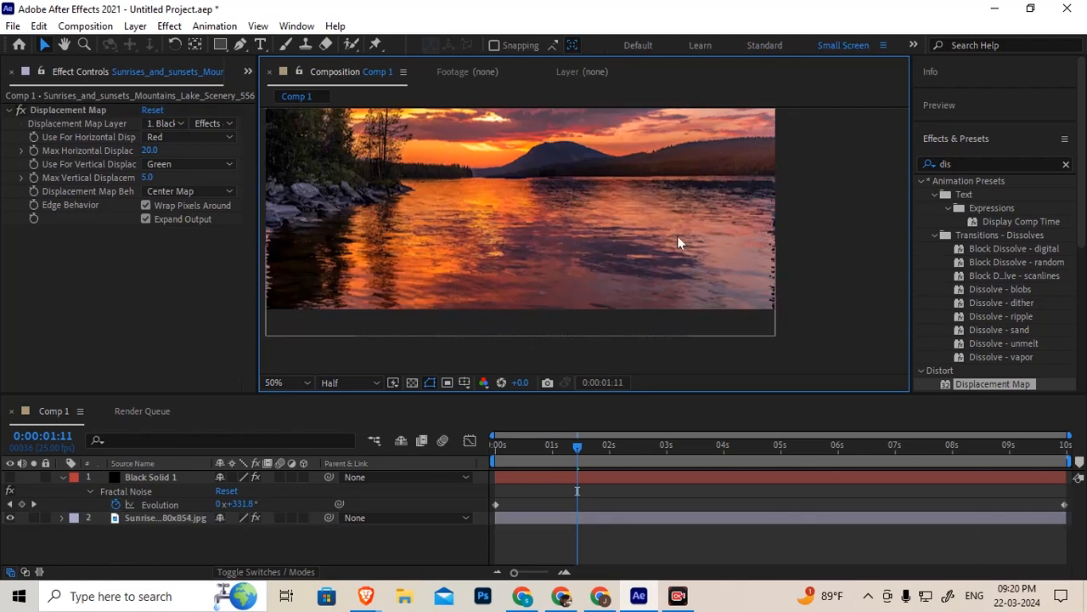
{"action": "key", "text": "h"}
{"action": "key", "text": "space"}
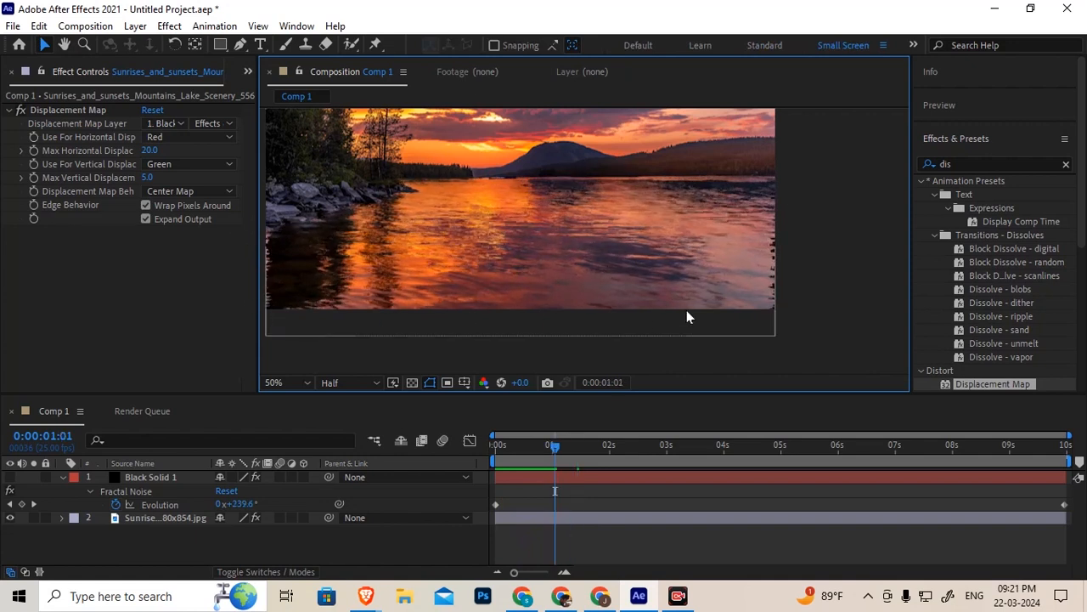
Step: Set the Displacement Map Behavior of the photo's effect to Stretch Map to Fit
{"action": "left_click", "coordinate": [169, 190]}
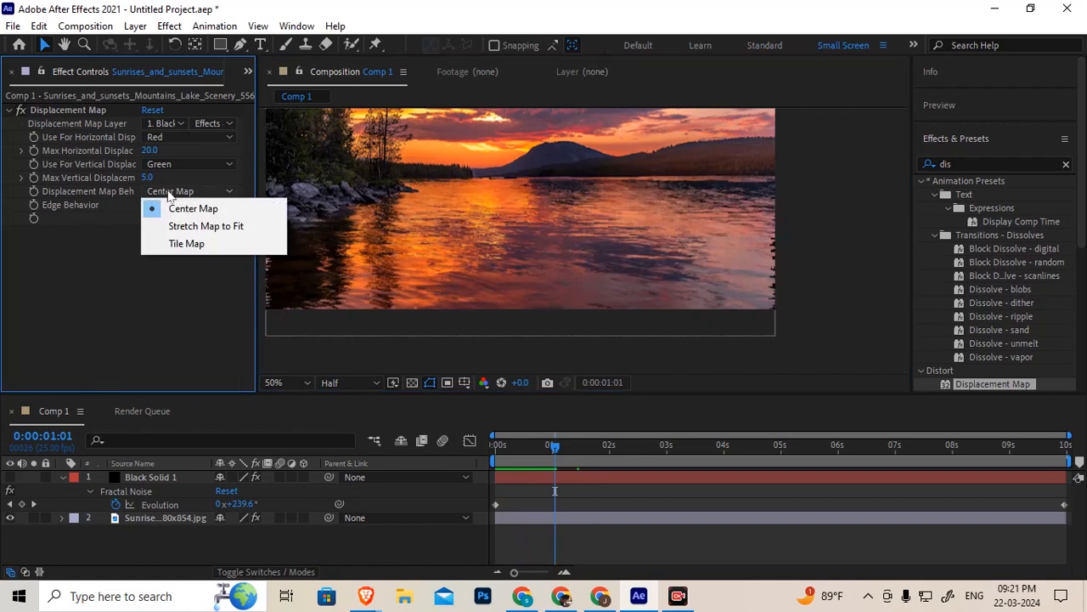
{"action": "left_click", "coordinate": [226, 229]}
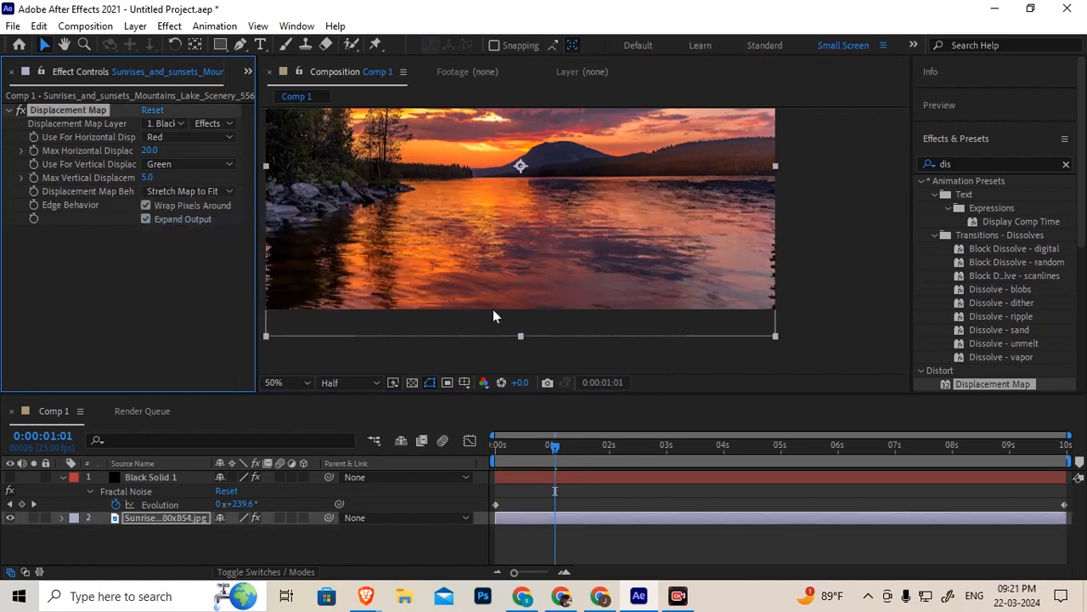
{"action": "left_click", "coordinate": [217, 191]}
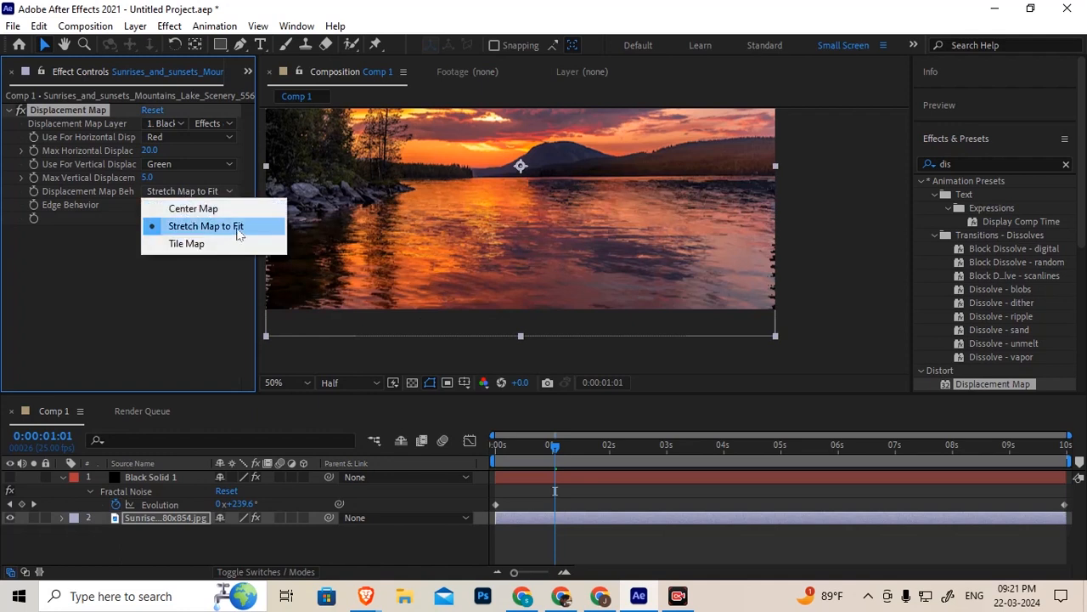
{"action": "left_click", "coordinate": [225, 226]}
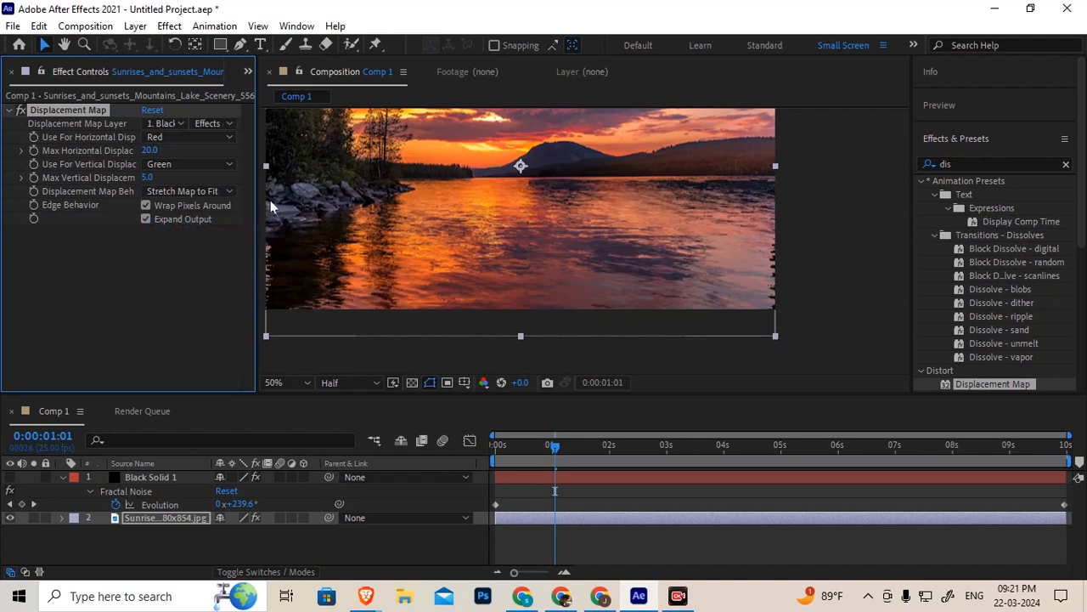
Step: Fit the whole composition in the viewer and play back the rippling water
{"action": "left_click", "coordinate": [820, 303]}
{"action": "left_click", "coordinate": [293, 382]}
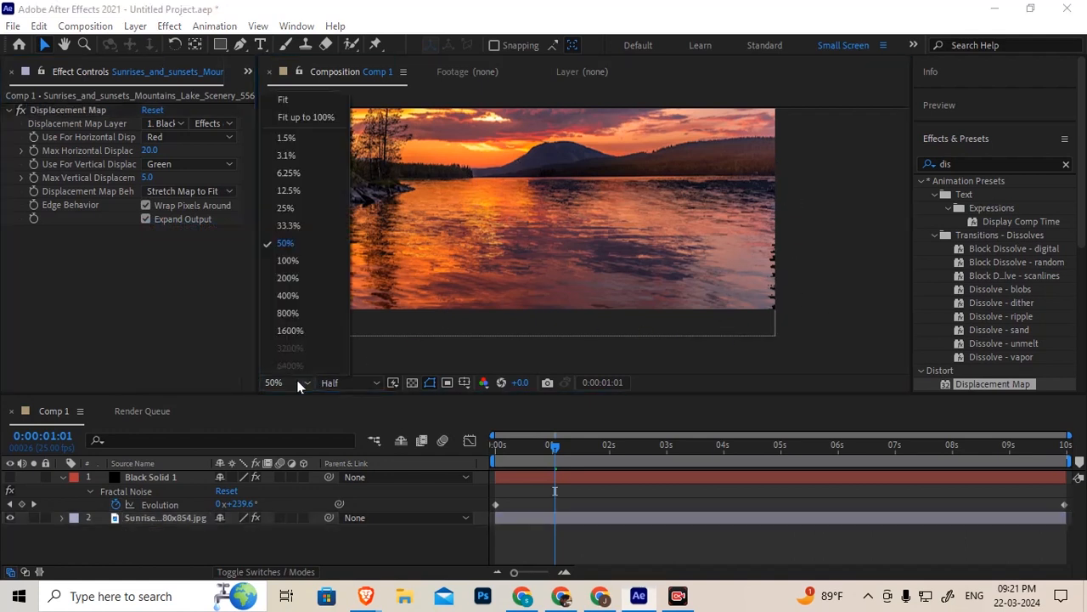
{"action": "left_click", "coordinate": [287, 101]}
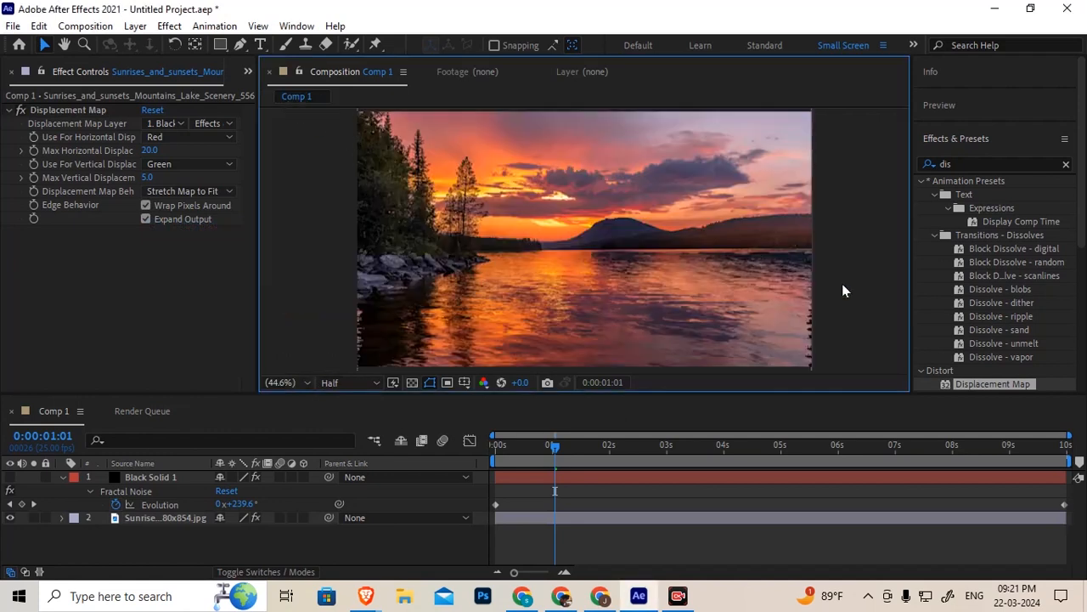
{"action": "key", "text": "space"}
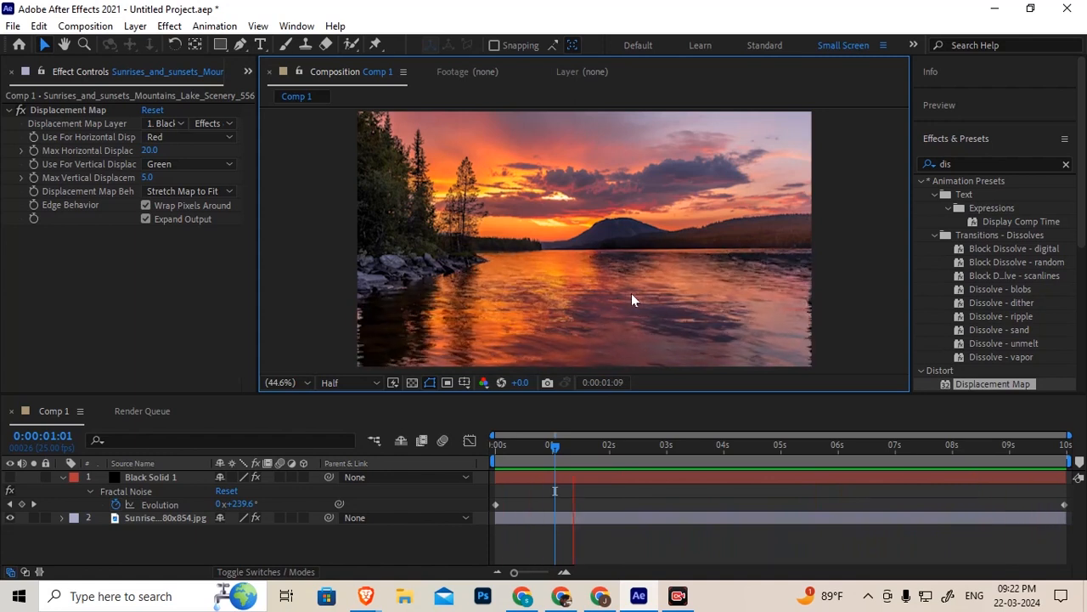
{"action": "key", "text": "space"}
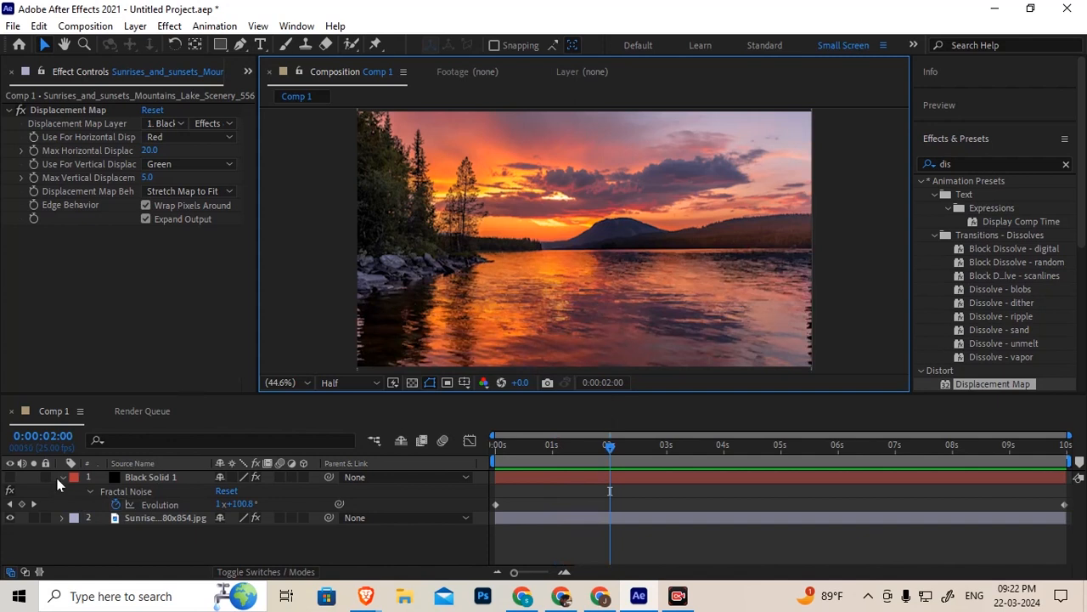
Step: Collapse Black Solid 1, toggle its visibility to compare while leaving it hidden, and return to the composition's start
{"action": "left_click", "coordinate": [62, 476]}
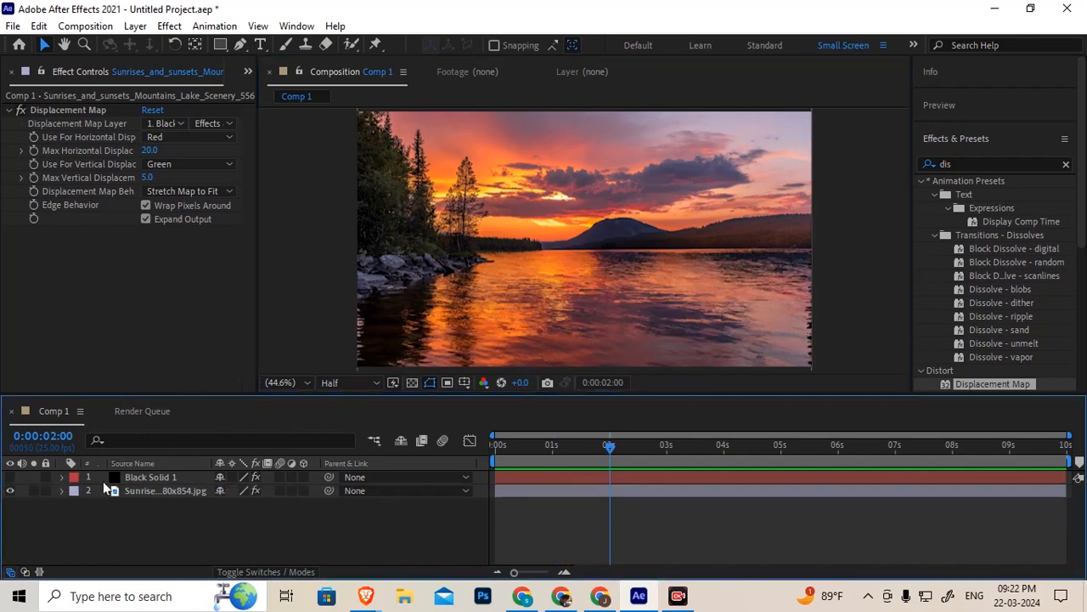
{"action": "left_click", "coordinate": [154, 478]}
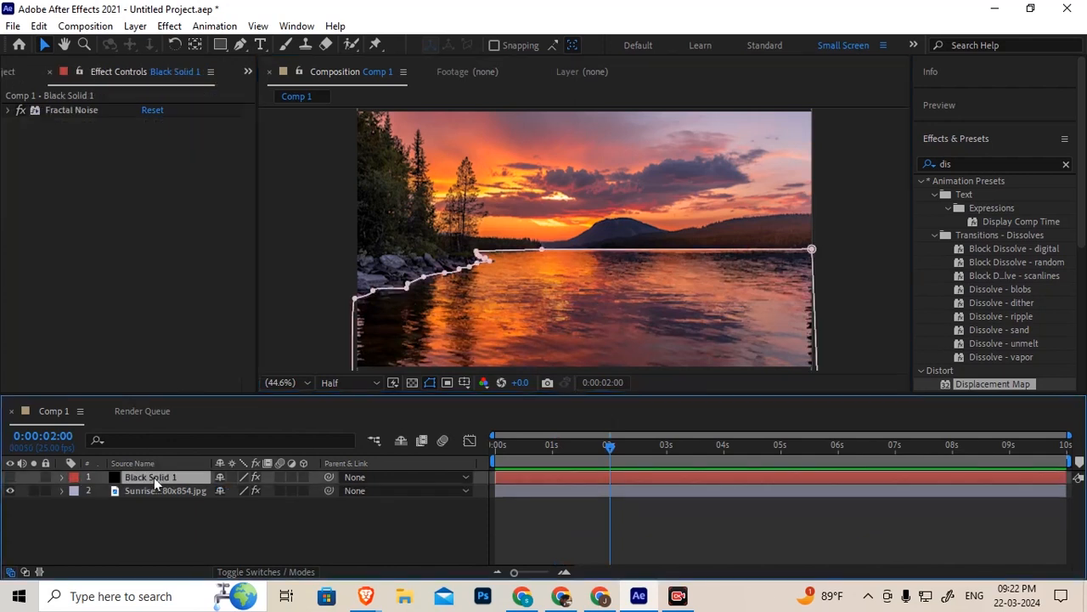
{"action": "left_click", "coordinate": [11, 479]}
{"action": "left_click", "coordinate": [12, 479]}
{"action": "left_click", "coordinate": [12, 479]}
{"action": "left_click", "coordinate": [12, 479]}
{"action": "left_click", "coordinate": [148, 525]}
{"action": "key", "text": "Home"}
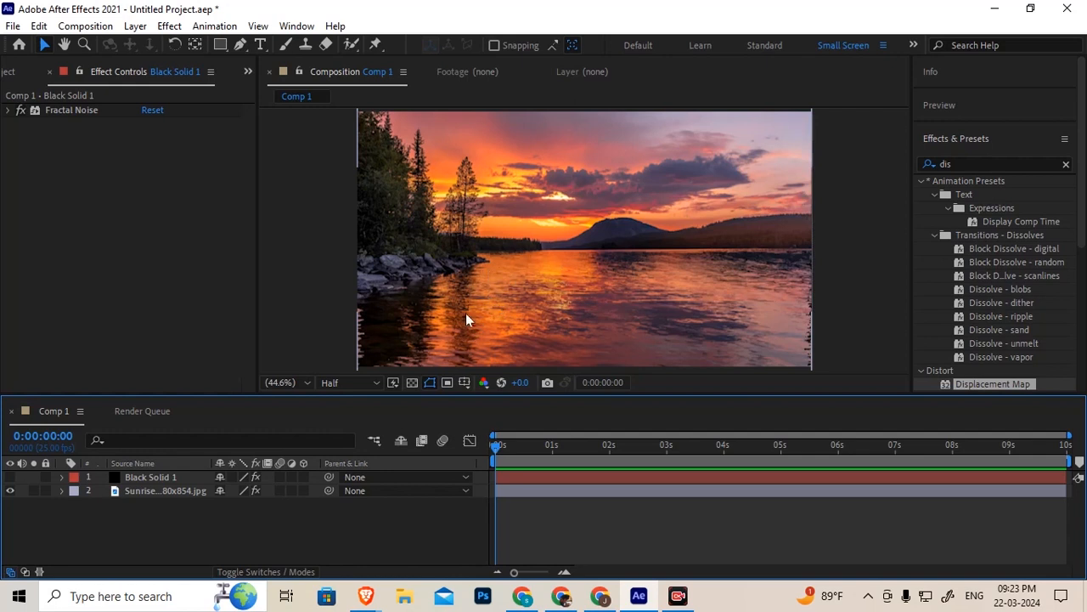
Step: Review the sunset photo's displaced water and sky, and duplicate the photo layer
{"action": "left_click", "coordinate": [155, 487]}
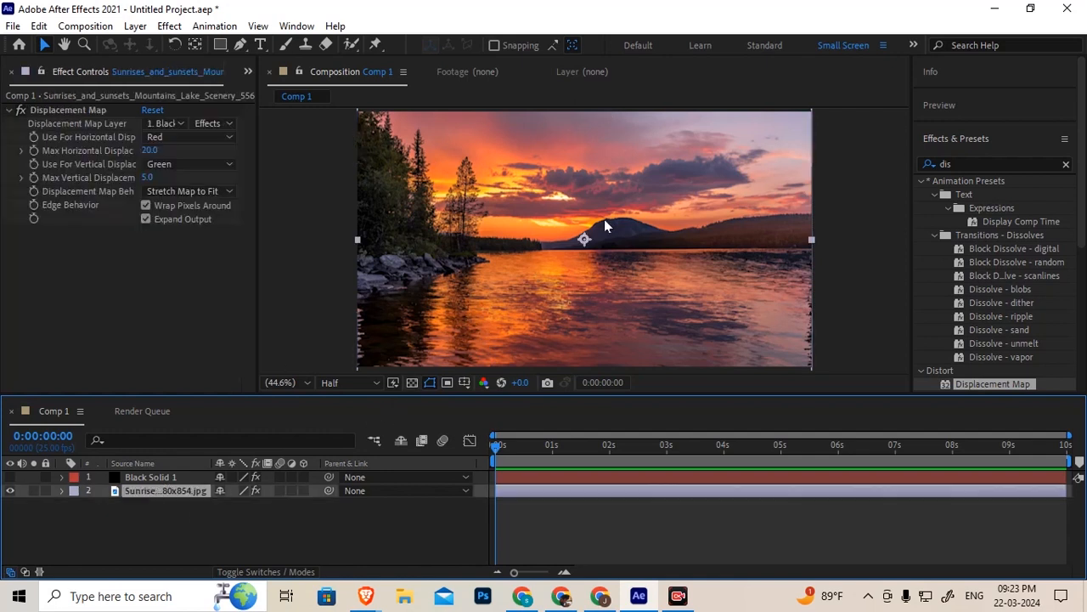
{"action": "scroll", "coordinate": [660, 269], "scroll_direction": "up", "scroll_amount": 1}
{"action": "scroll", "coordinate": [625, 217], "scroll_direction": "down", "scroll_amount": 2}
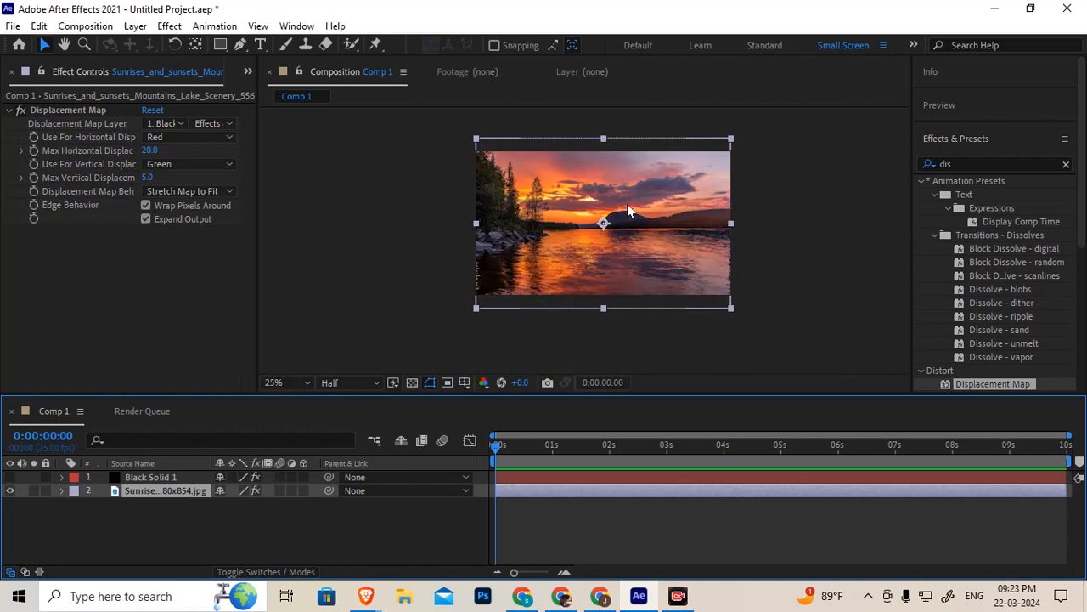
{"action": "scroll", "coordinate": [590, 216], "scroll_direction": "up", "scroll_amount": 2}
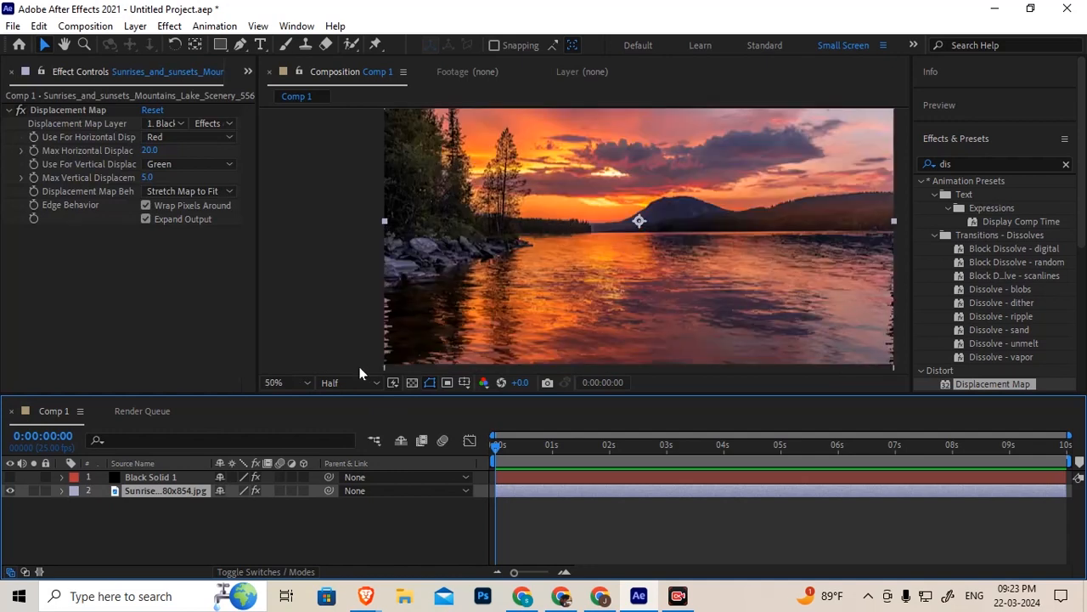
{"action": "scroll", "coordinate": [510, 255], "scroll_direction": "up", "scroll_amount": 1}
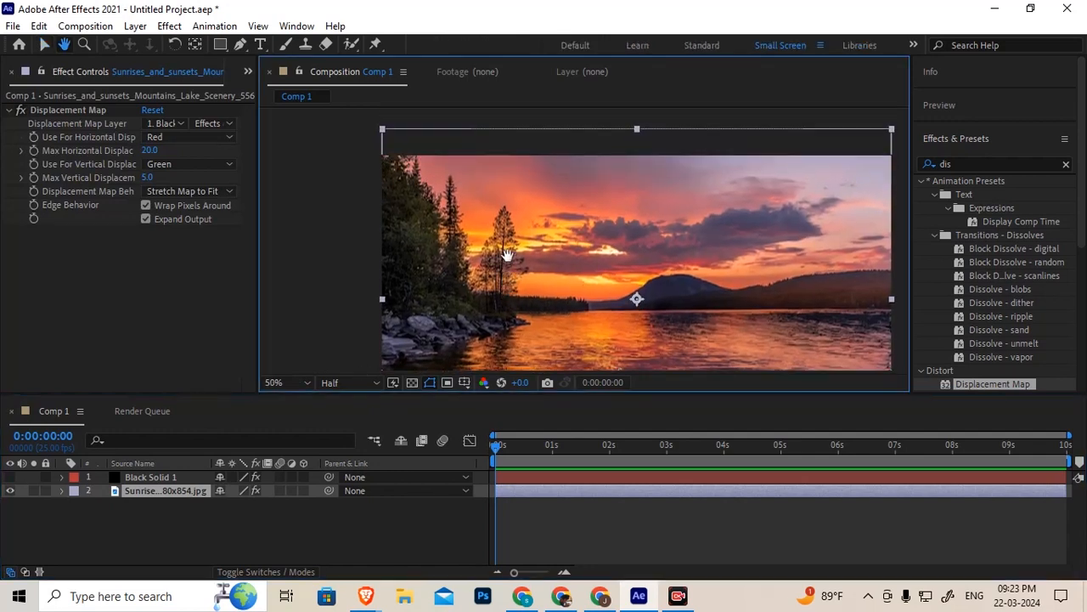
{"action": "scroll", "coordinate": [633, 289], "scroll_direction": "up", "scroll_amount": 2}
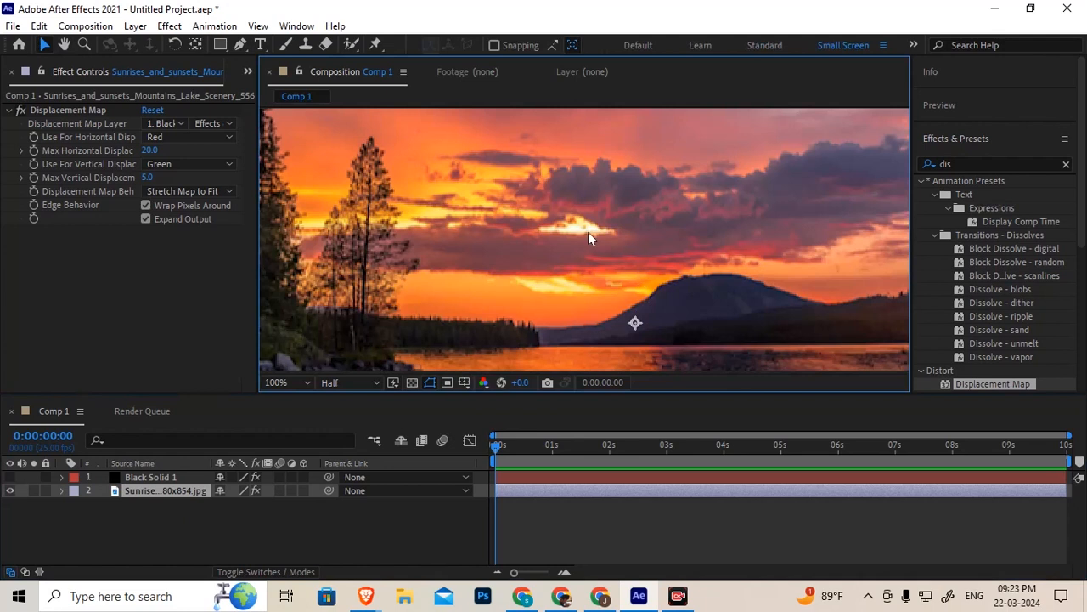
{"action": "scroll", "coordinate": [586, 233], "scroll_direction": "down", "scroll_amount": 2}
{"action": "key", "text": "h"}
{"action": "left_click_drag", "start_coordinate": [586, 236], "coordinate": [555, 181]}
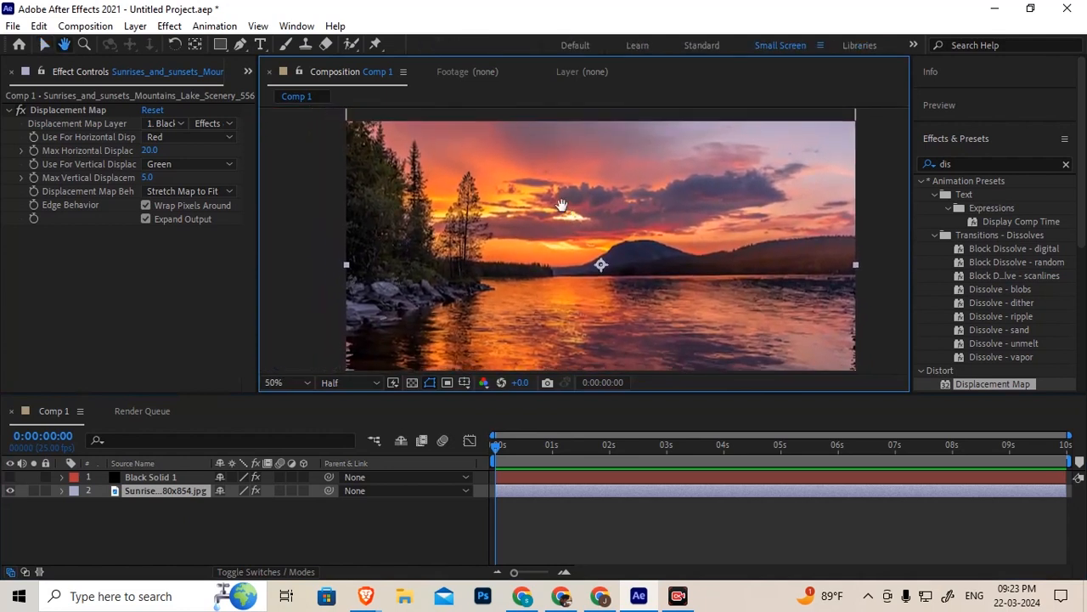
{"action": "left_click", "coordinate": [148, 490]}
{"action": "key", "text": "ctrl+d"}
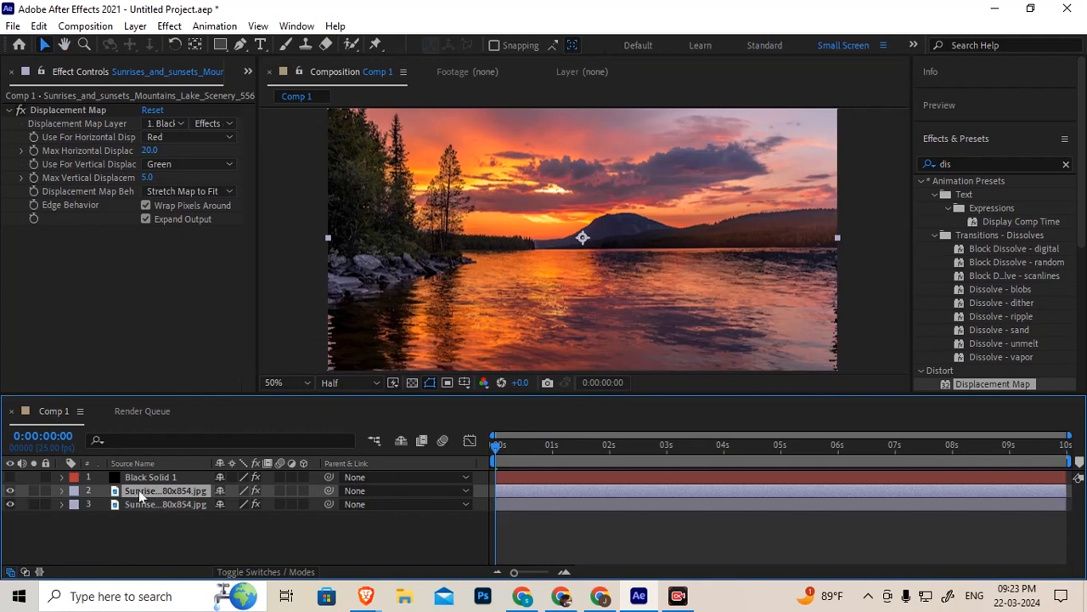
Step: Delete the duplicate photo's Displacement Map and place the copy above Black Solid 1 with the original photo hidden
{"action": "left_click", "coordinate": [62, 108]}
{"action": "key", "text": "Delete"}
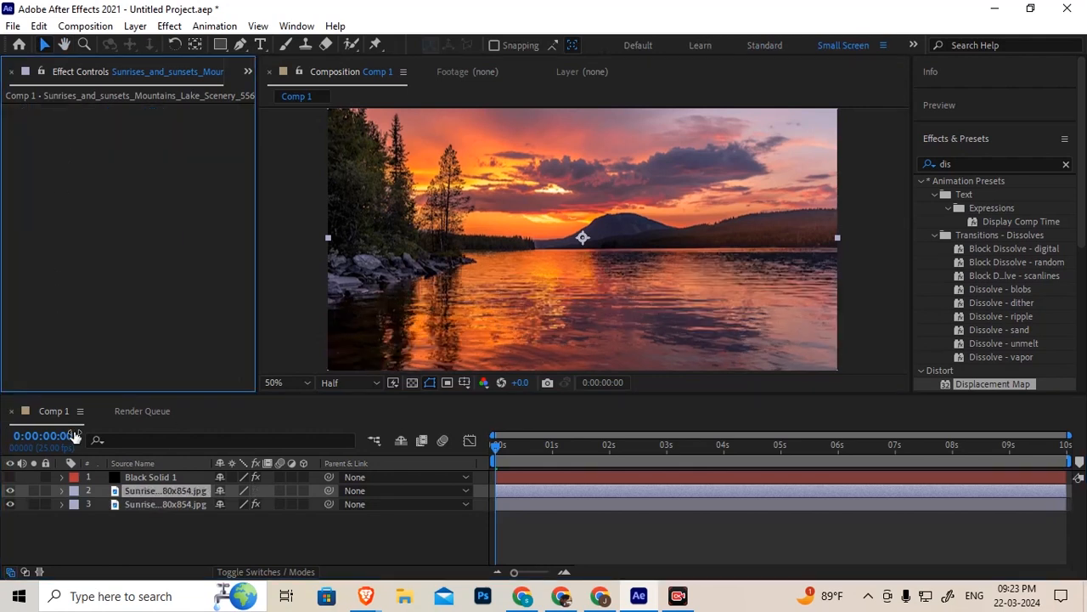
{"action": "left_click", "coordinate": [10, 503]}
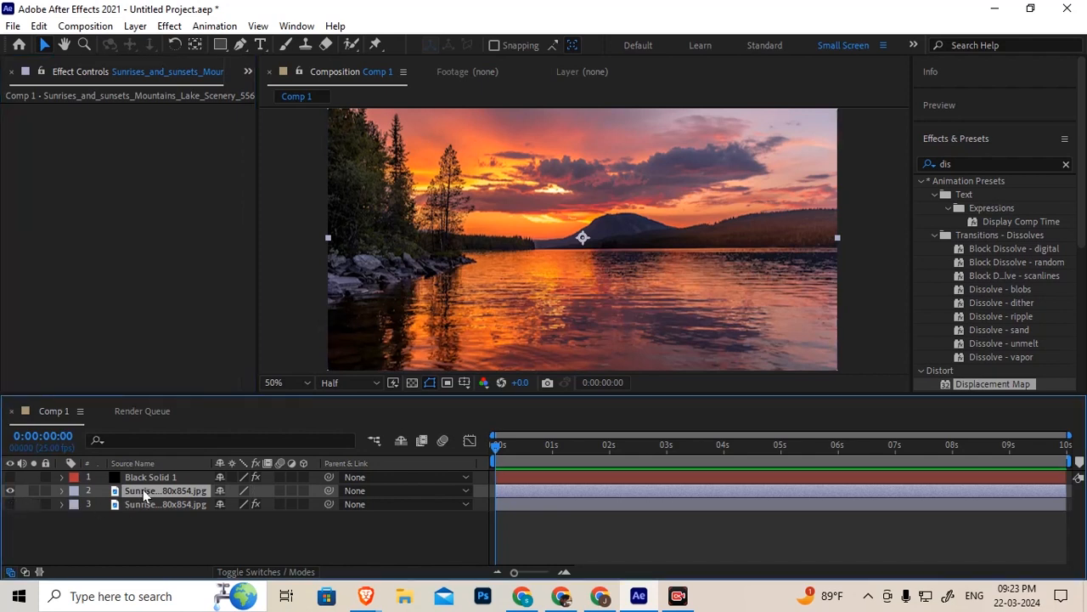
{"action": "left_click_drag", "start_coordinate": [144, 493], "coordinate": [145, 474]}
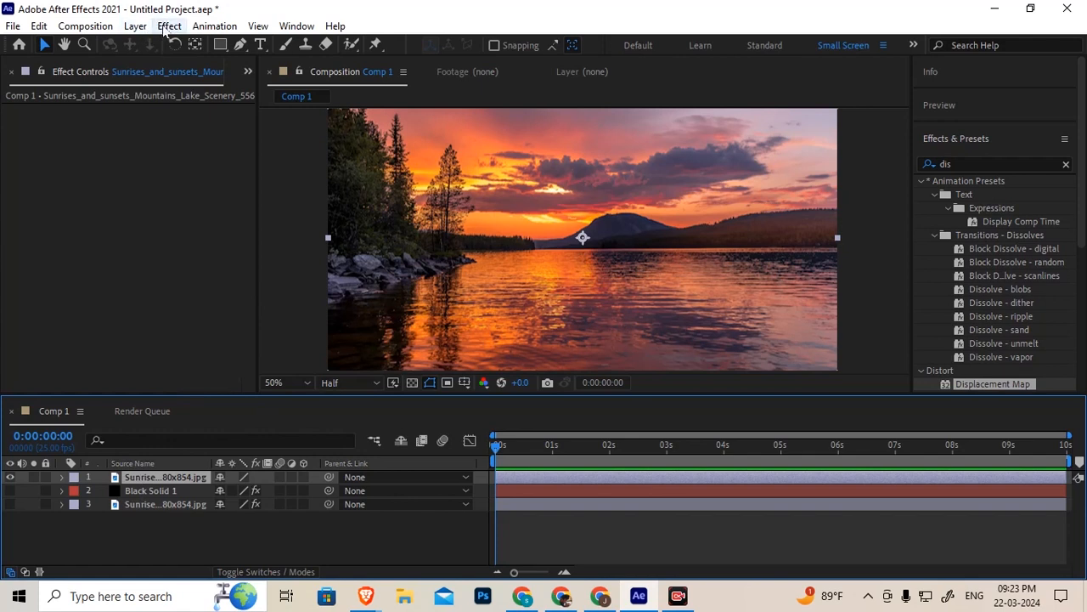
Step: Apply the Black & White effect to the photo copy with Reds 184, Yellows 122 and Greens 121
{"action": "left_click", "coordinate": [168, 26]}
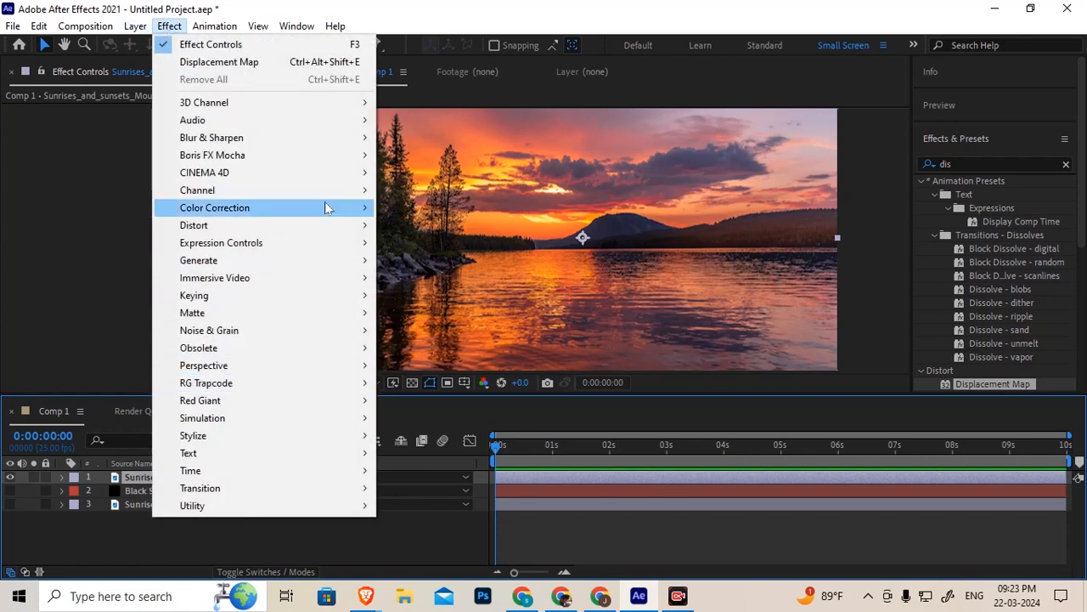
{"action": "mouse_move", "coordinate": [330, 208]}
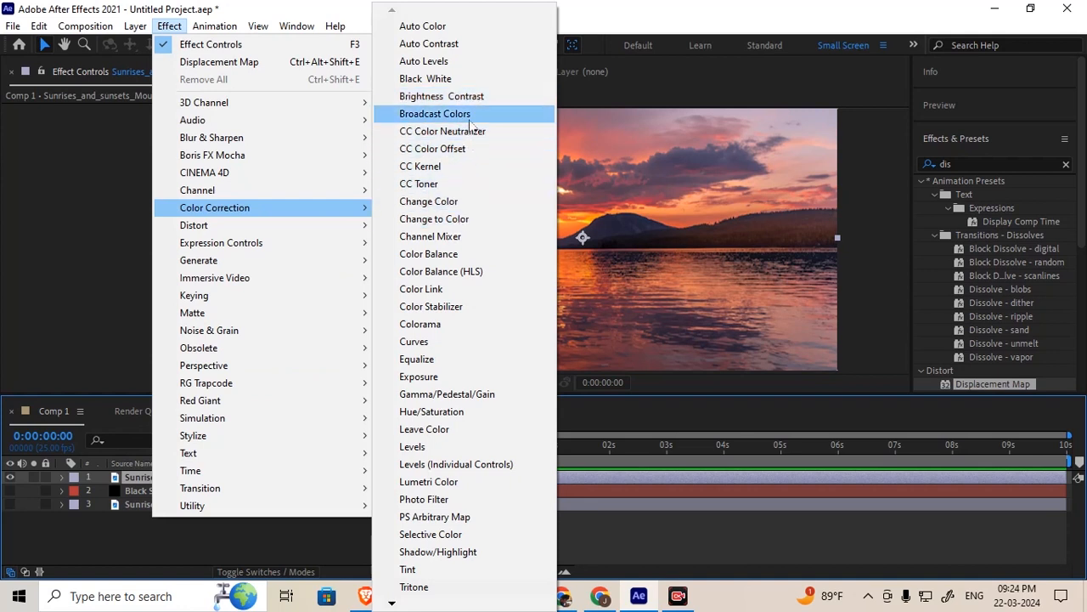
{"action": "left_click", "coordinate": [429, 81]}
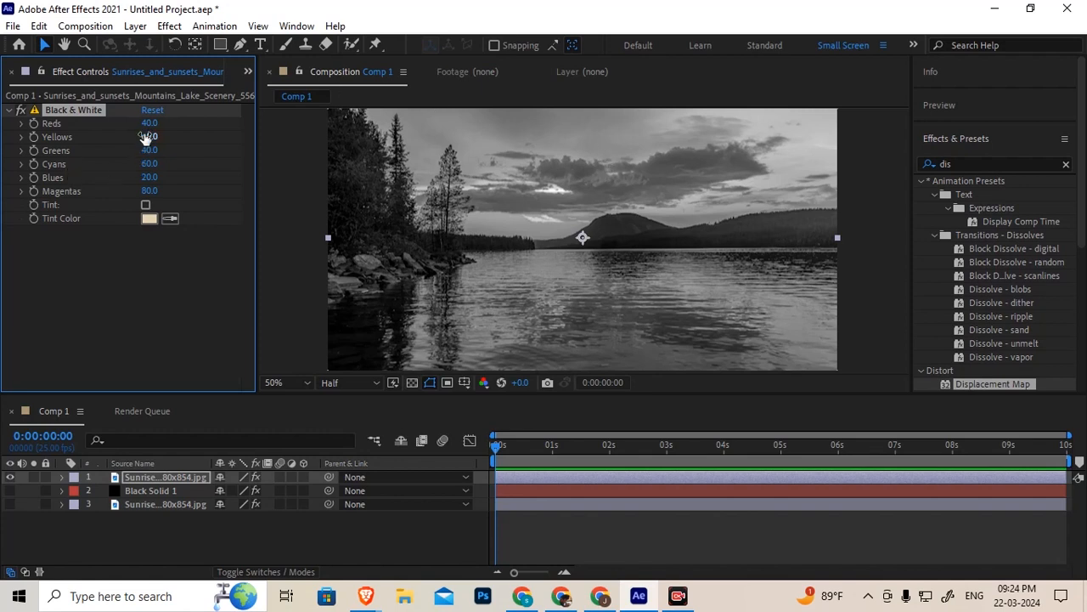
{"action": "left_click_drag", "start_coordinate": [149, 124], "coordinate": [230, 120]}
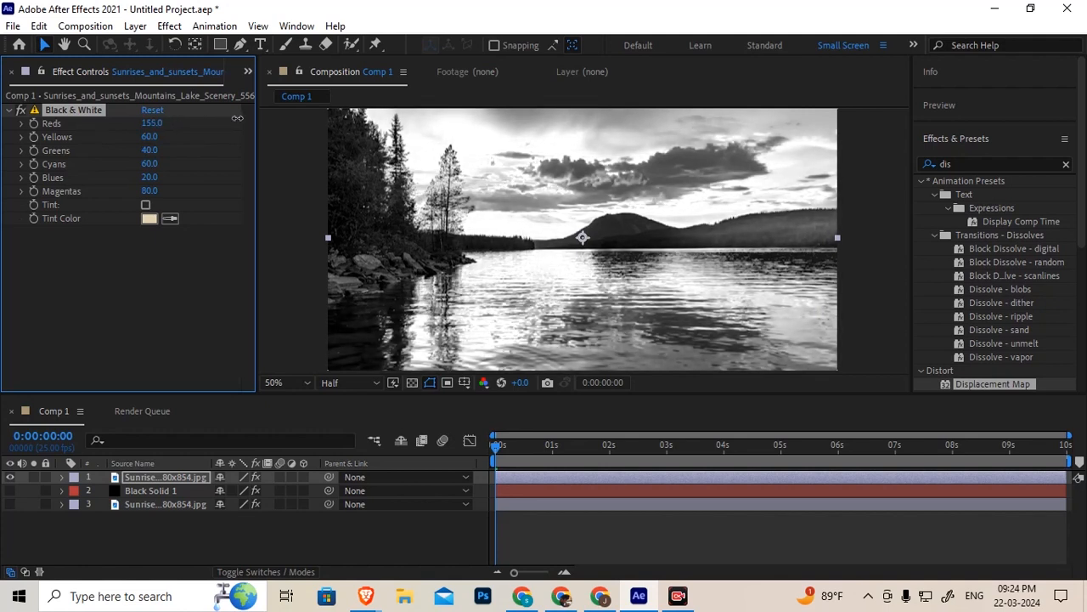
{"action": "left_click_drag", "start_coordinate": [243, 115], "coordinate": [257, 116]}
{"action": "left_click_drag", "start_coordinate": [168, 147], "coordinate": [192, 131]}
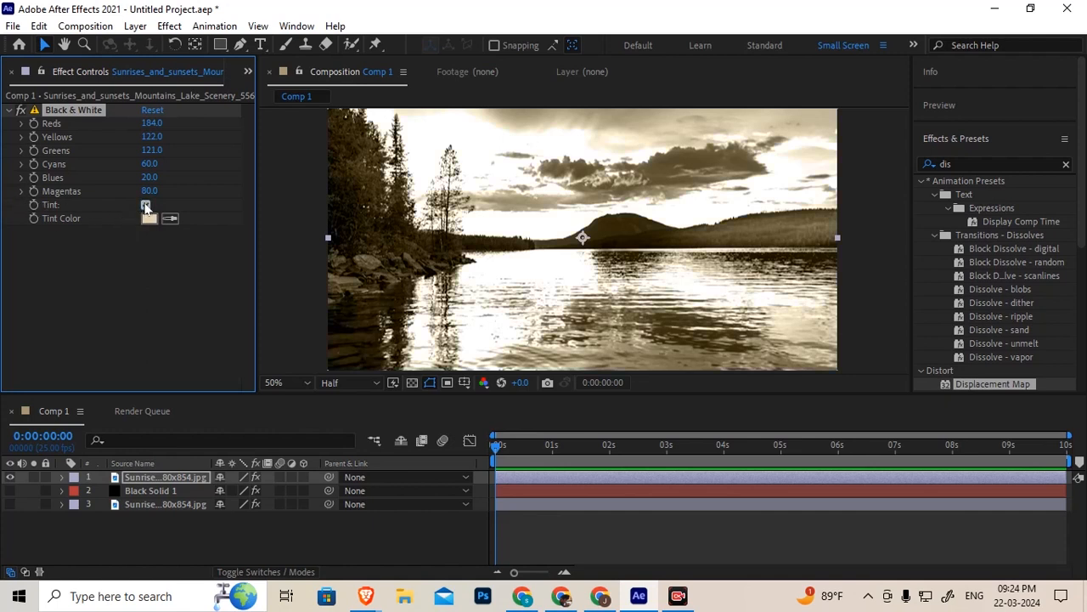
{"action": "left_click", "coordinate": [22, 191]}
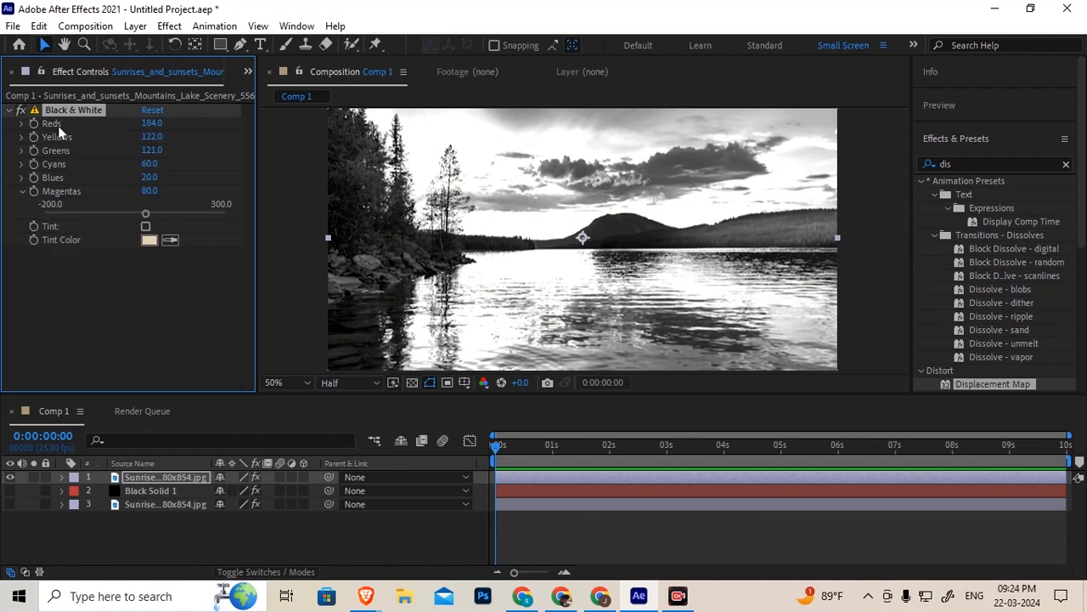
{"action": "left_click", "coordinate": [8, 111]}
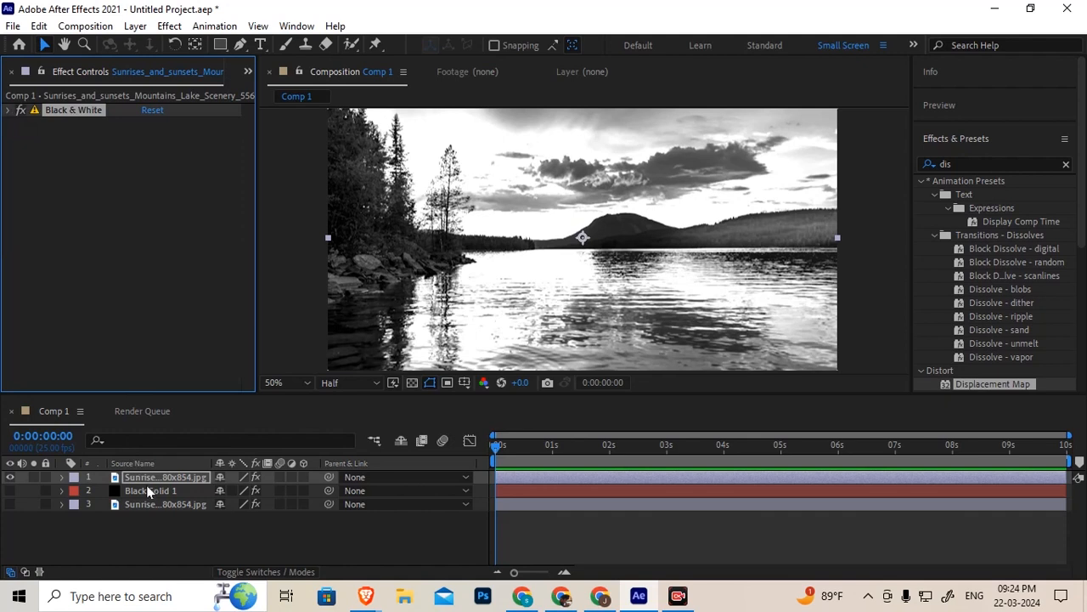
Step: Add Brightness & Contrast to the photo copy with Brightness -69 and Contrast 1
{"action": "left_click", "coordinate": [167, 26]}
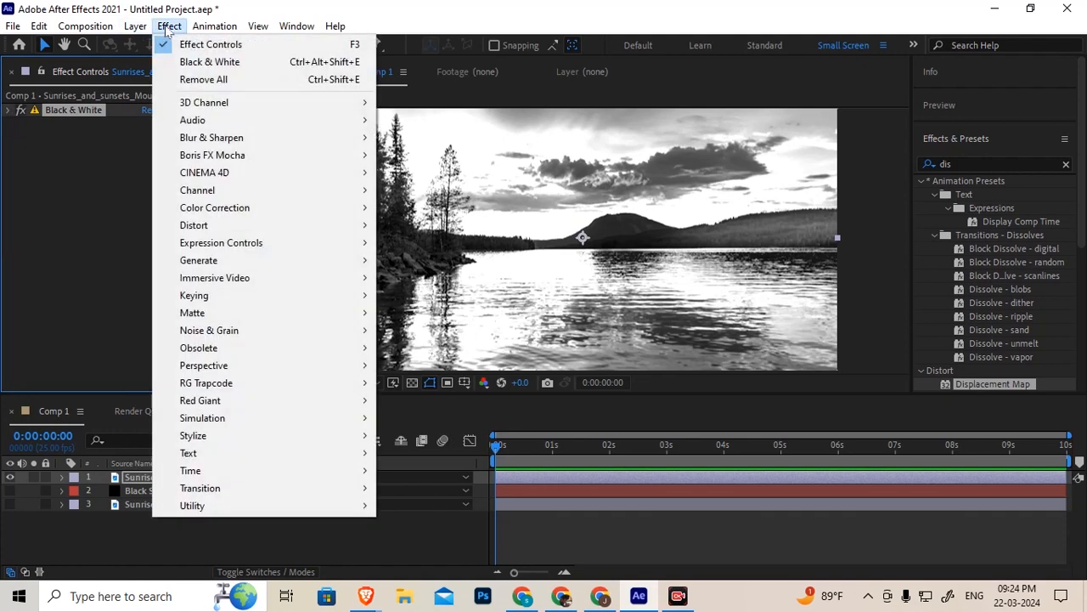
{"action": "mouse_move", "coordinate": [345, 211]}
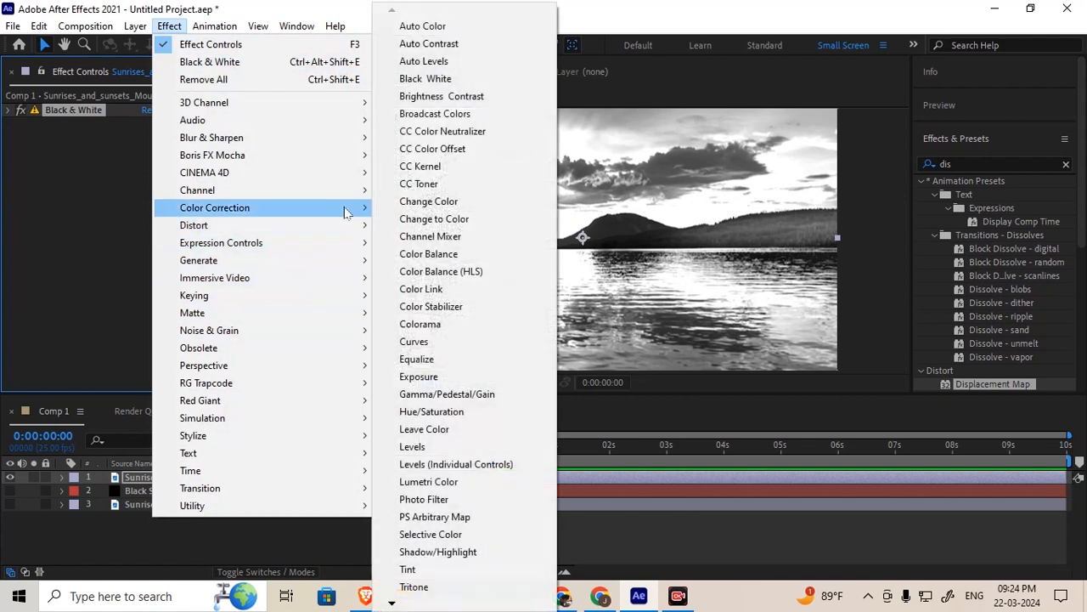
{"action": "left_click", "coordinate": [446, 98]}
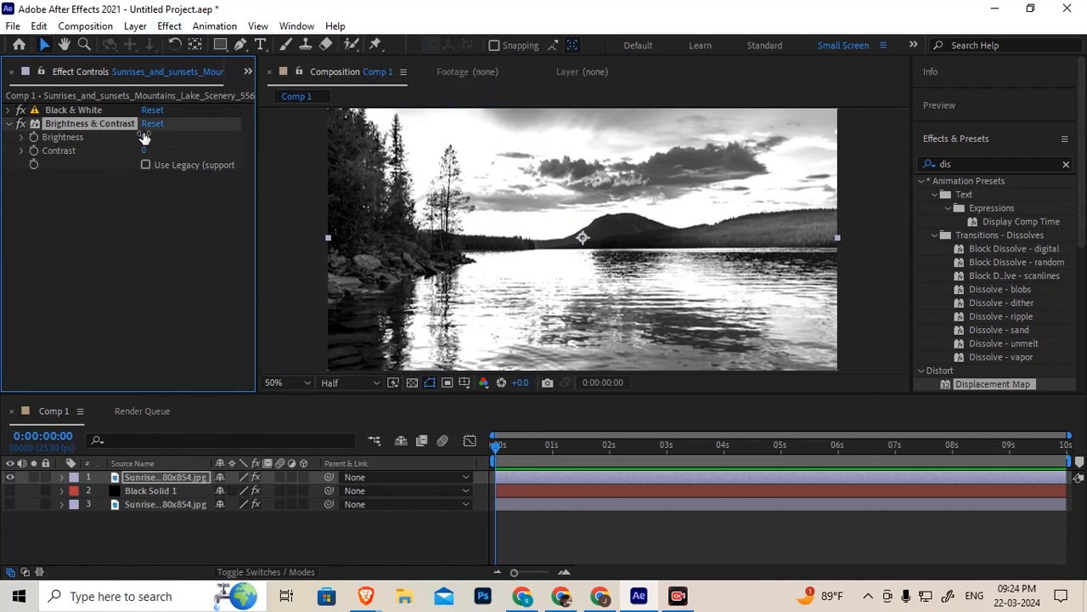
{"action": "left_click_drag", "start_coordinate": [144, 137], "coordinate": [48, 149]}
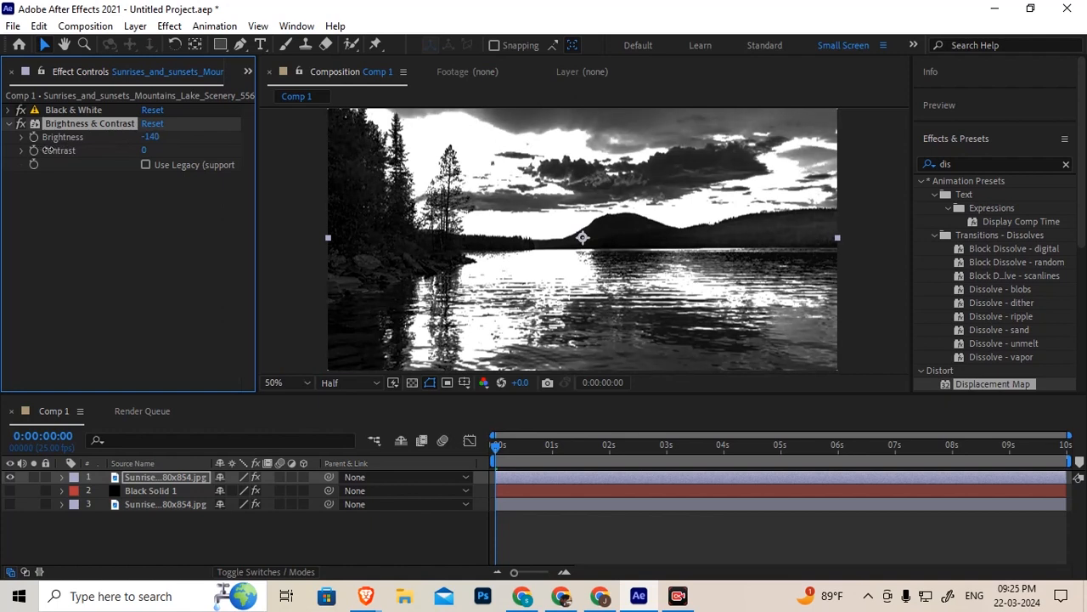
{"action": "left_click_drag", "start_coordinate": [145, 151], "coordinate": [354, 141]}
{"action": "left_click_drag", "start_coordinate": [156, 142], "coordinate": [129, 139]}
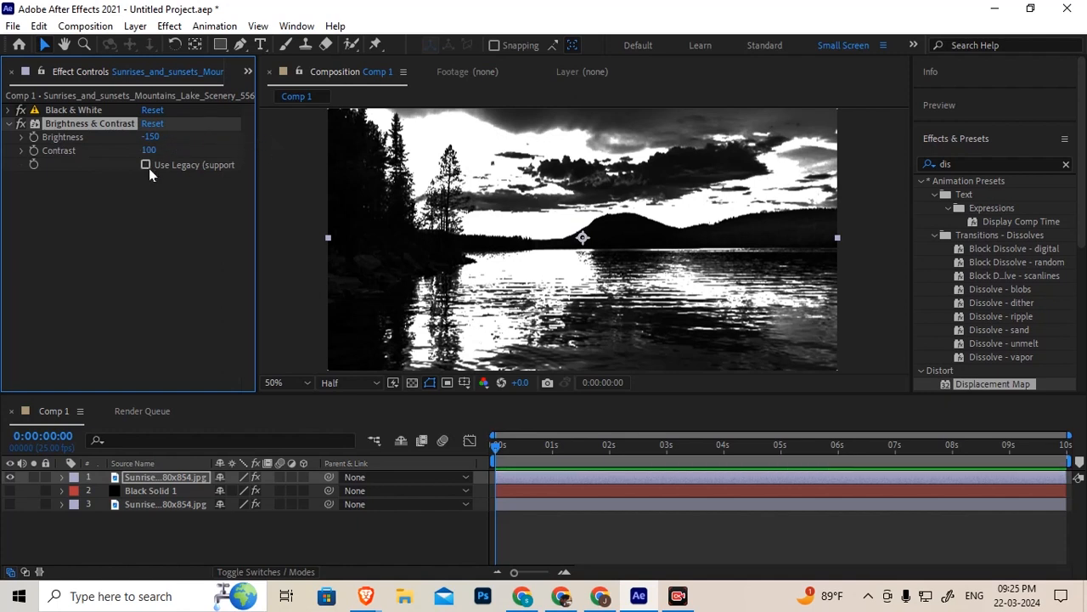
{"action": "left_click_drag", "start_coordinate": [148, 150], "coordinate": [71, 151]}
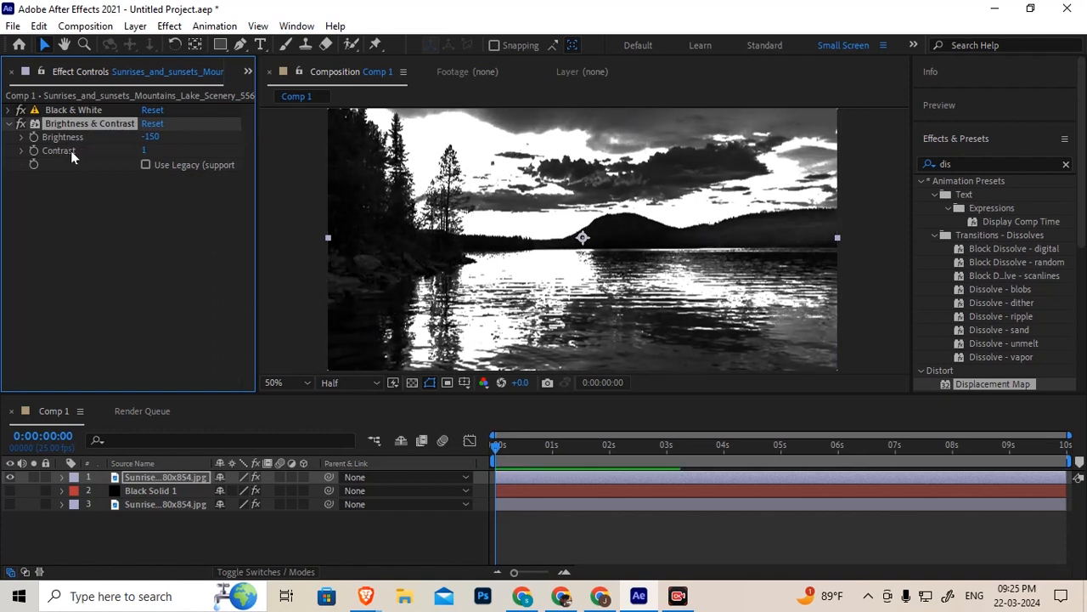
{"action": "left_click_drag", "start_coordinate": [151, 140], "coordinate": [180, 130]}
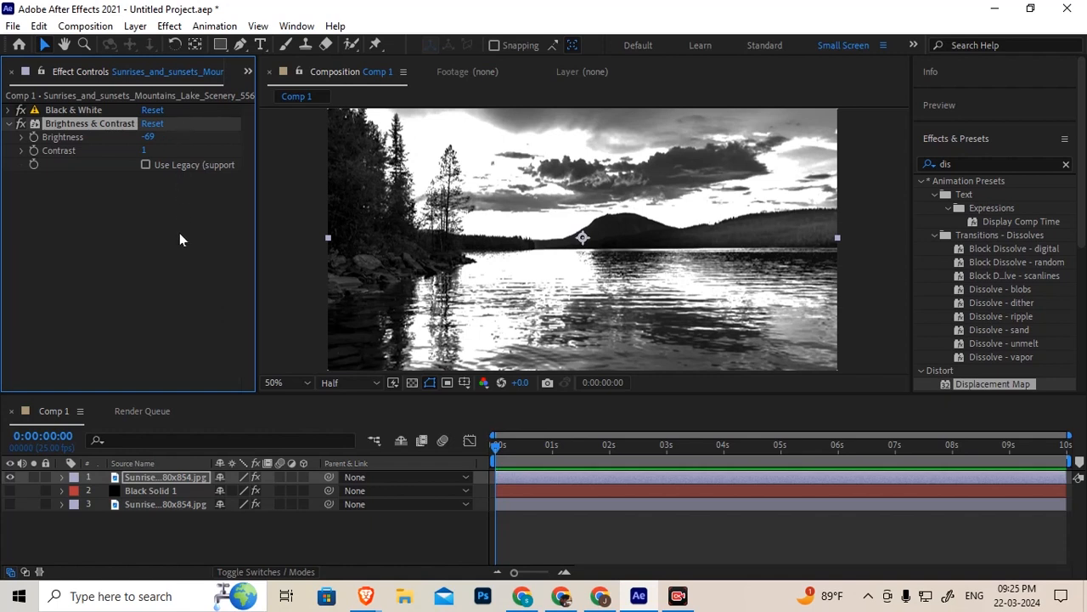
Step: Turn on Use Legacy for Brightness & Contrast and set Brightness to -62
{"action": "left_click", "coordinate": [146, 165]}
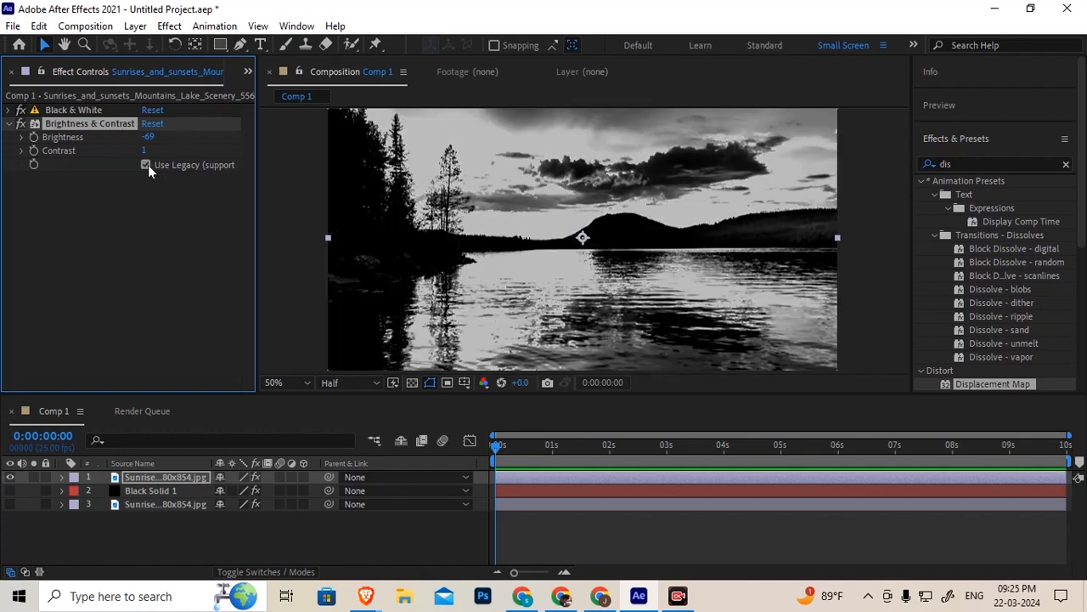
{"action": "left_click", "coordinate": [146, 165]}
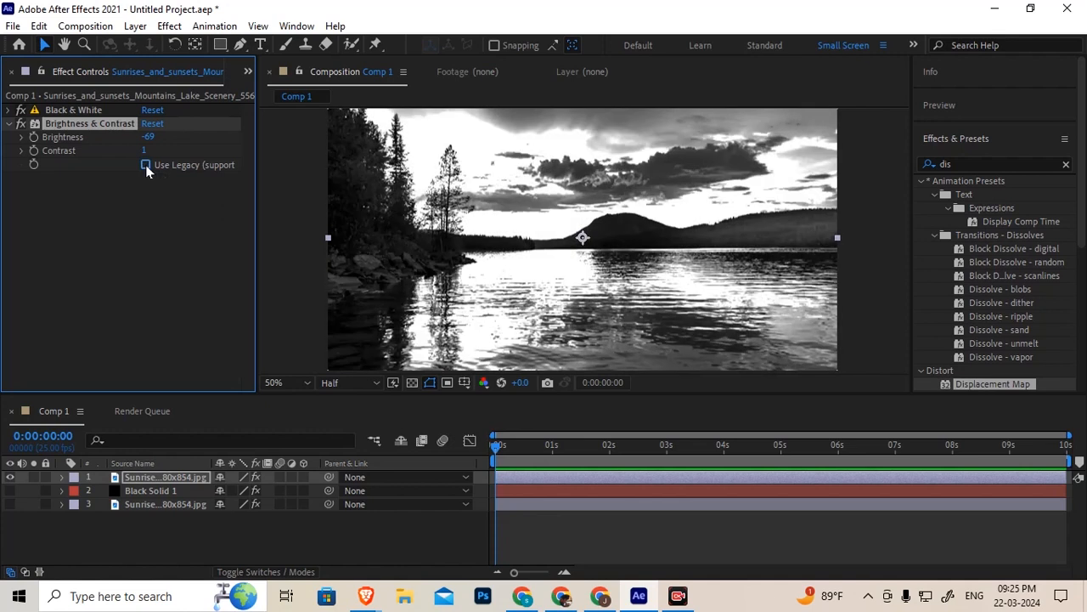
{"action": "left_click", "coordinate": [146, 165]}
{"action": "mouse_move", "coordinate": [147, 137]}
{"action": "left_mouse_down"}
{"action": "mouse_move", "coordinate": [184, 135]}
{"action": "mouse_move", "coordinate": [157, 137]}
{"action": "left_mouse_up"}
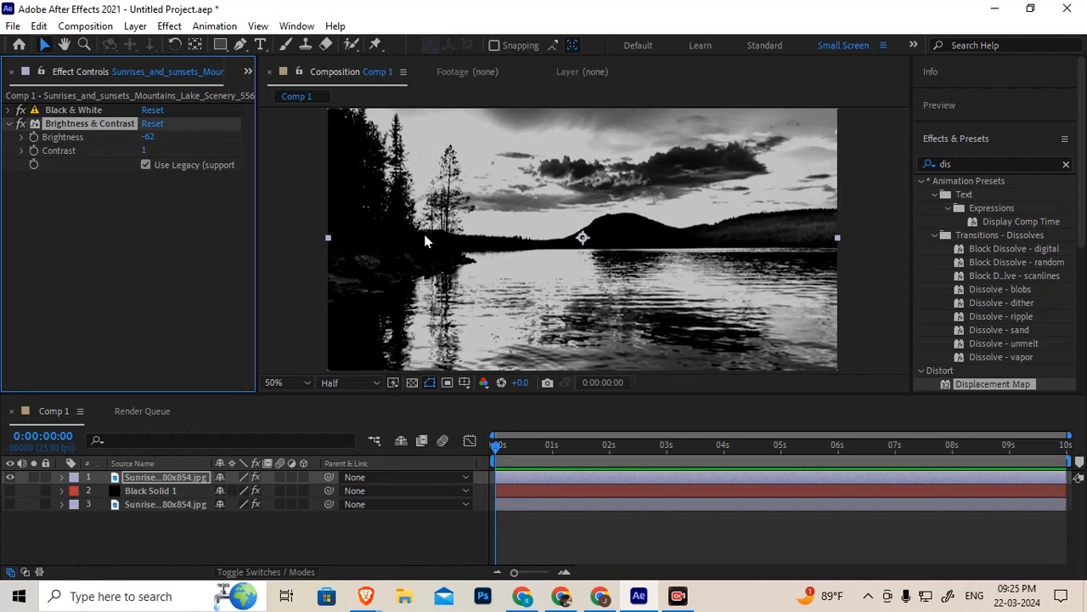
{"action": "left_click", "coordinate": [10, 125]}
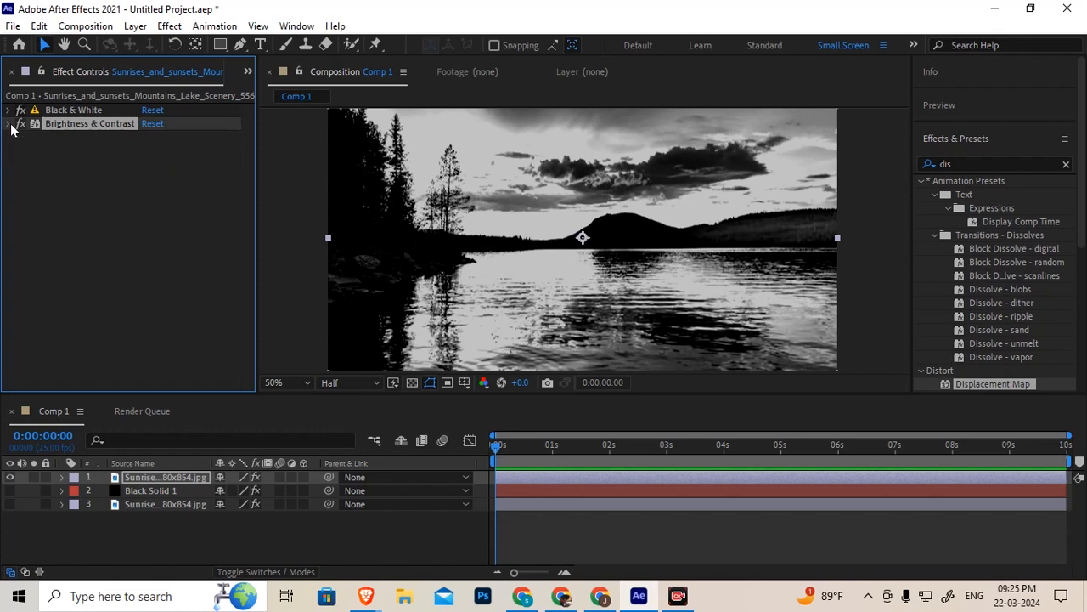
Step: Set up the Brush tool with the default black paint color and open the photo copy in its own layer view
{"action": "left_click", "coordinate": [146, 478]}
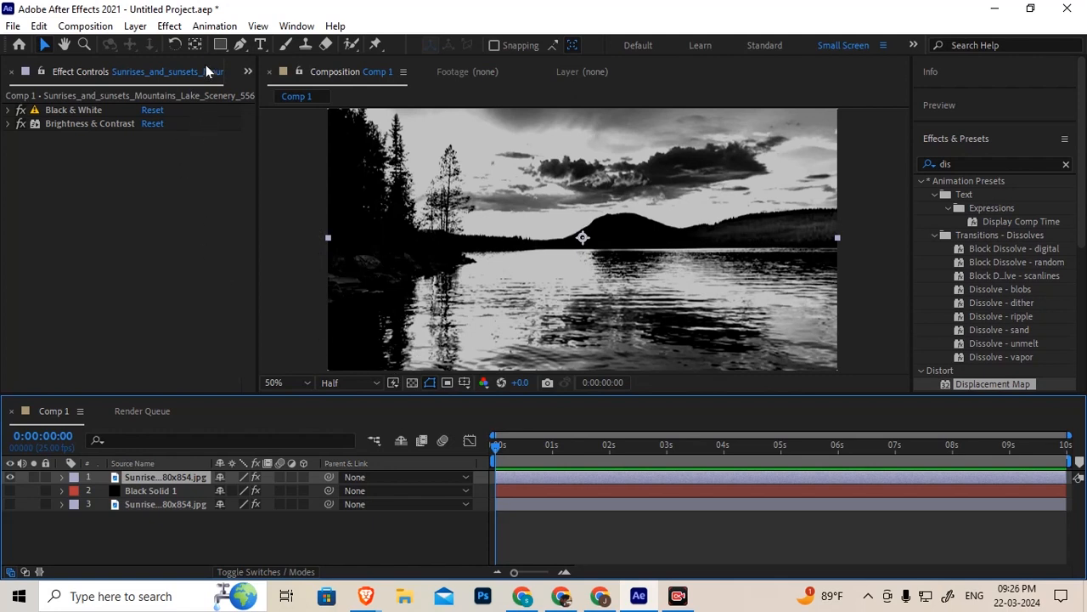
{"action": "left_click", "coordinate": [285, 48]}
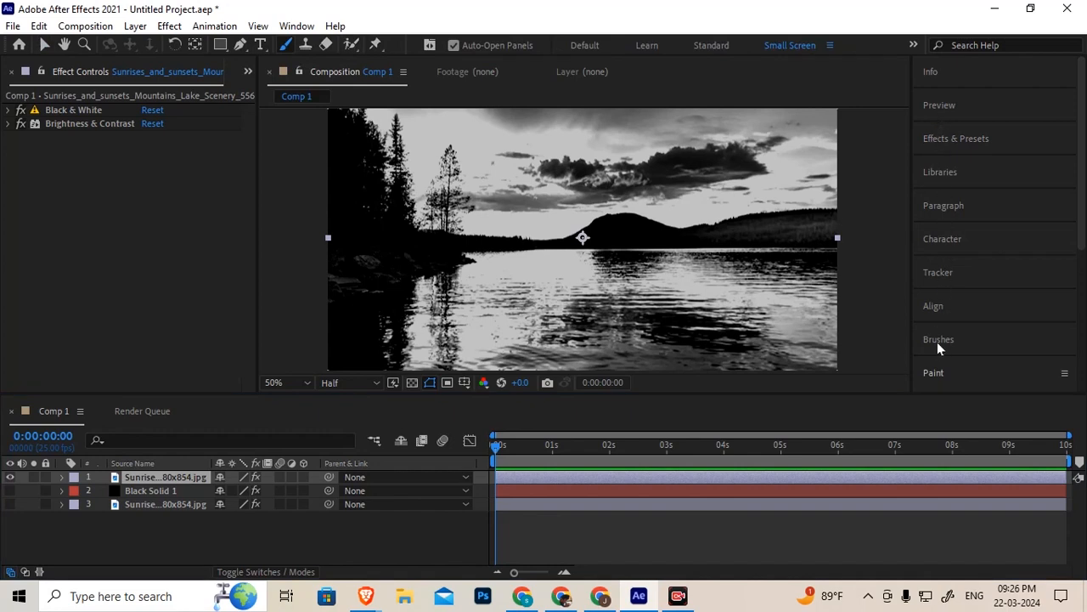
{"action": "left_click", "coordinate": [973, 371]}
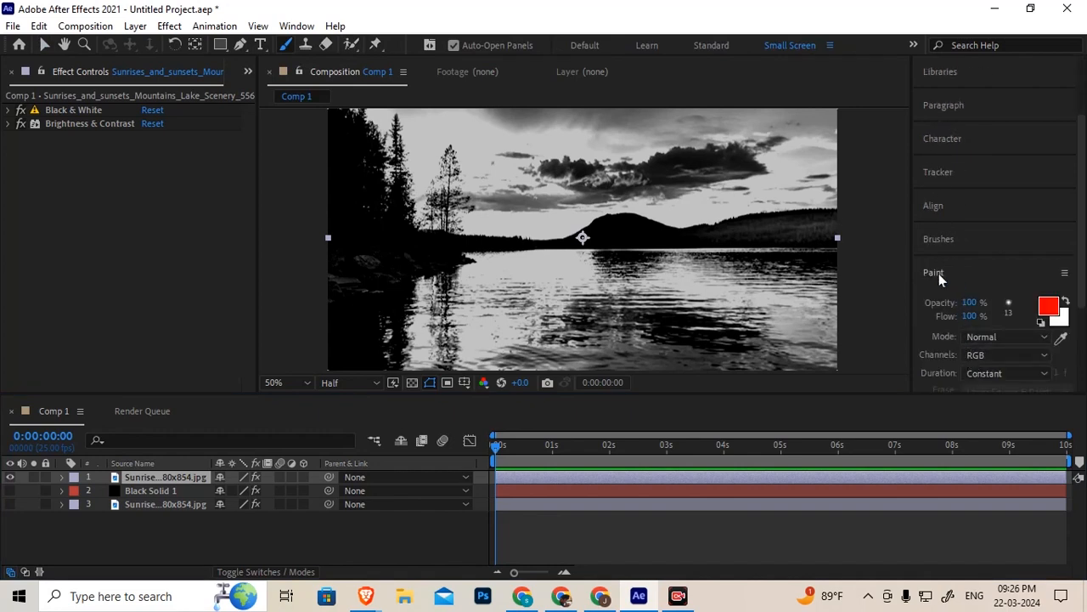
{"action": "left_click", "coordinate": [1041, 322]}
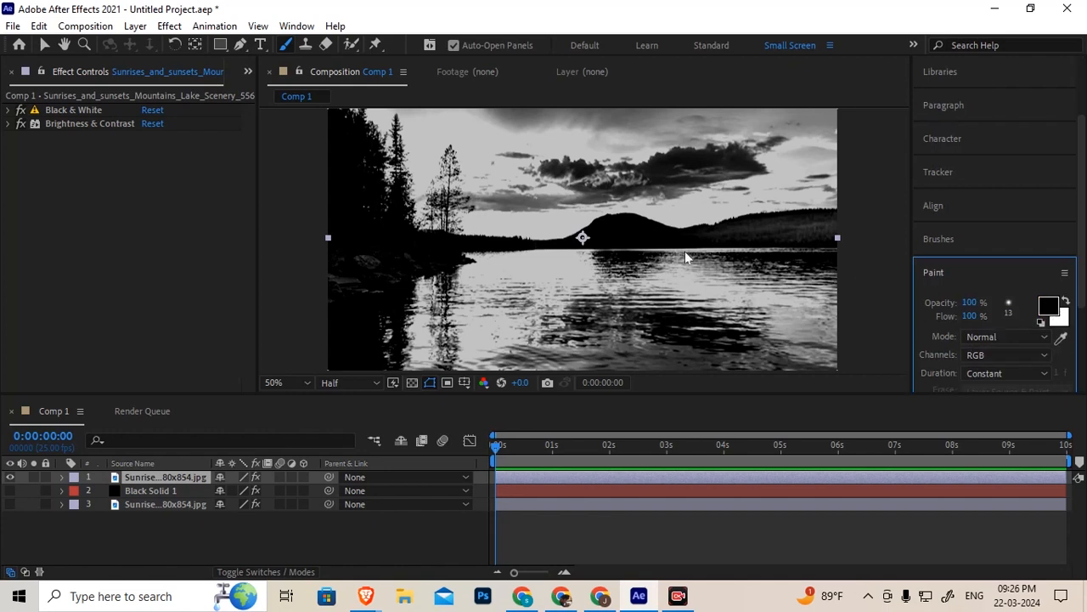
{"action": "double_click", "coordinate": [631, 257]}
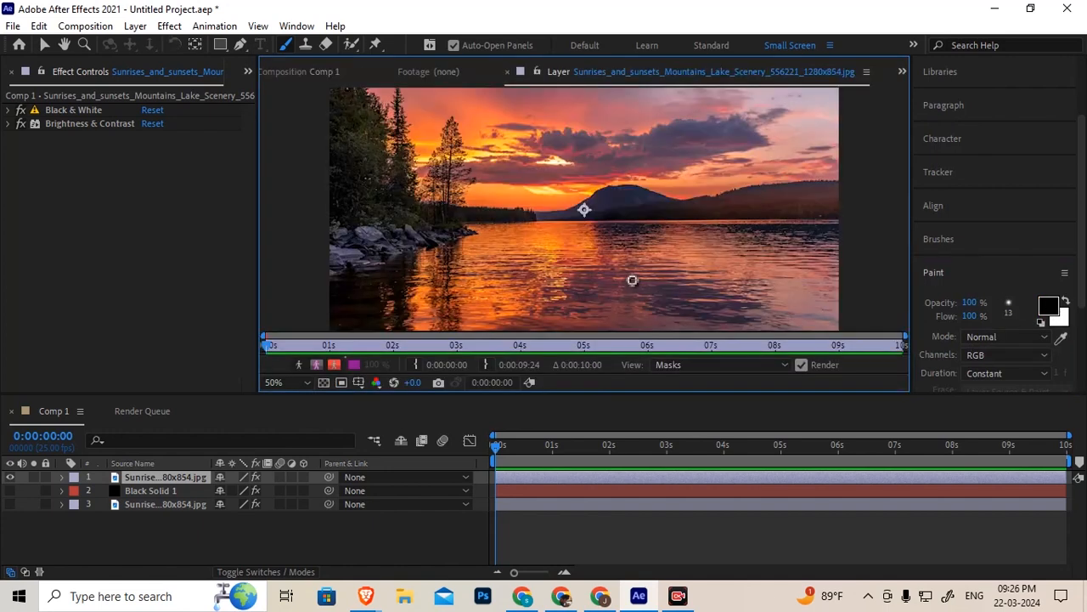
Step: Dab a few black test marks on the lake's water with the small brush
{"action": "left_click", "coordinate": [469, 265]}
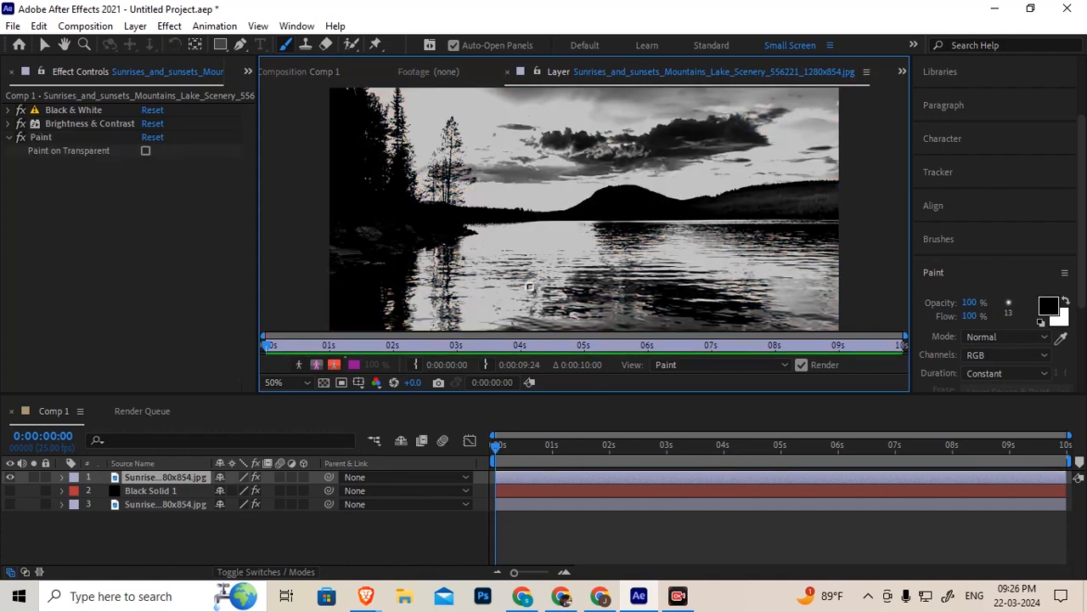
{"action": "left_click", "coordinate": [537, 243]}
{"action": "right_click", "coordinate": [599, 293]}
{"action": "left_click", "coordinate": [514, 274]}
{"action": "left_click_drag", "start_coordinate": [514, 275], "coordinate": [547, 274]}
Step: Select the 9 px hard round brush preset and enlarge the brush for painting broad areas
{"action": "left_click", "coordinate": [1008, 302]}
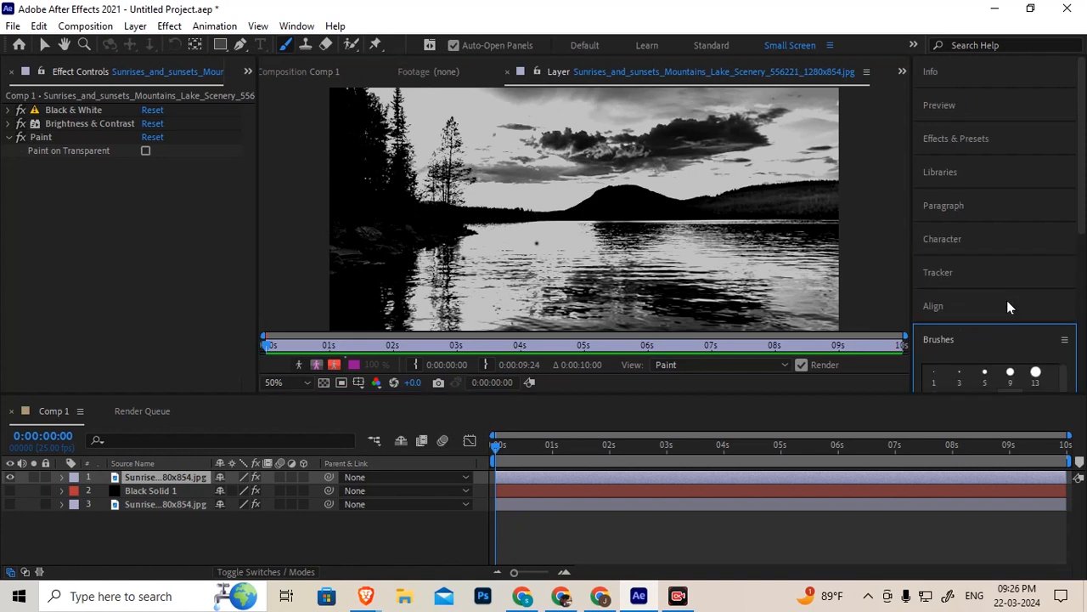
{"action": "left_click", "coordinate": [1010, 376]}
{"action": "double_click", "coordinate": [1009, 376]}
{"action": "right_click", "coordinate": [493, 266]}
{"action": "left_click", "coordinate": [460, 279]}
Step: Paint the shoreline, lake, hills and gaps in the dark tree mass solid black, leaving the sky unpainted
{"action": "mouse_move", "coordinate": [359, 262]}
{"action": "left_mouse_down"}
{"action": "mouse_move", "coordinate": [405, 264]}
{"action": "mouse_move", "coordinate": [337, 233]}
{"action": "mouse_move", "coordinate": [379, 228]}
{"action": "mouse_move", "coordinate": [308, 222]}
{"action": "mouse_move", "coordinate": [415, 230]}
{"action": "left_mouse_up"}
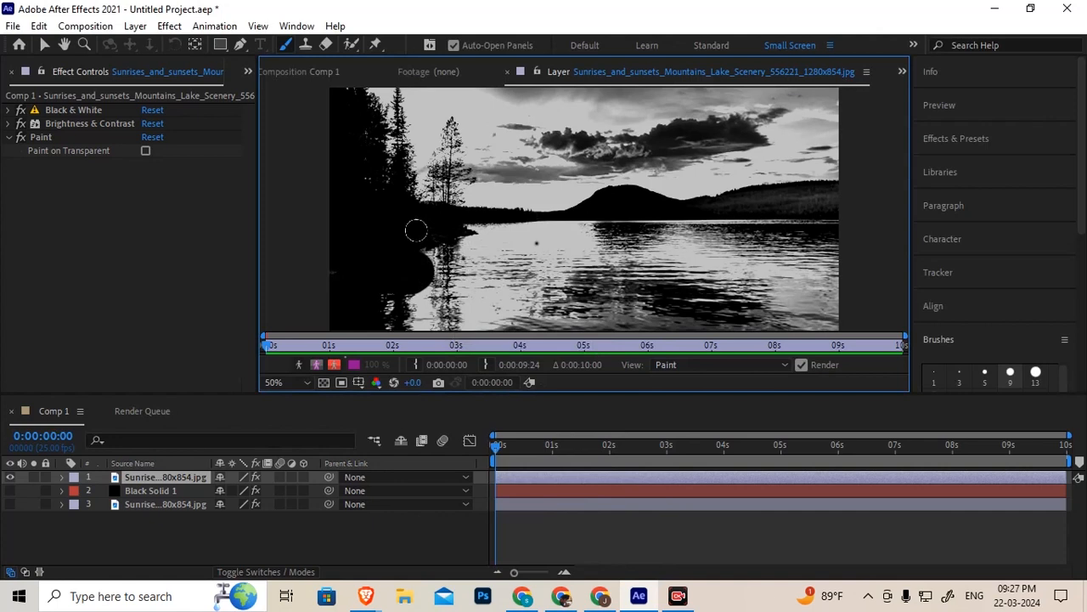
{"action": "mouse_move", "coordinate": [415, 230]}
{"action": "left_mouse_down"}
{"action": "mouse_move", "coordinate": [590, 243]}
{"action": "mouse_move", "coordinate": [325, 264]}
{"action": "mouse_move", "coordinate": [547, 278]}
{"action": "mouse_move", "coordinate": [815, 263]}
{"action": "mouse_move", "coordinate": [402, 273]}
{"action": "mouse_move", "coordinate": [875, 325]}
{"action": "mouse_move", "coordinate": [707, 293]}
{"action": "mouse_move", "coordinate": [338, 279]}
{"action": "mouse_move", "coordinate": [706, 300]}
{"action": "left_mouse_up"}
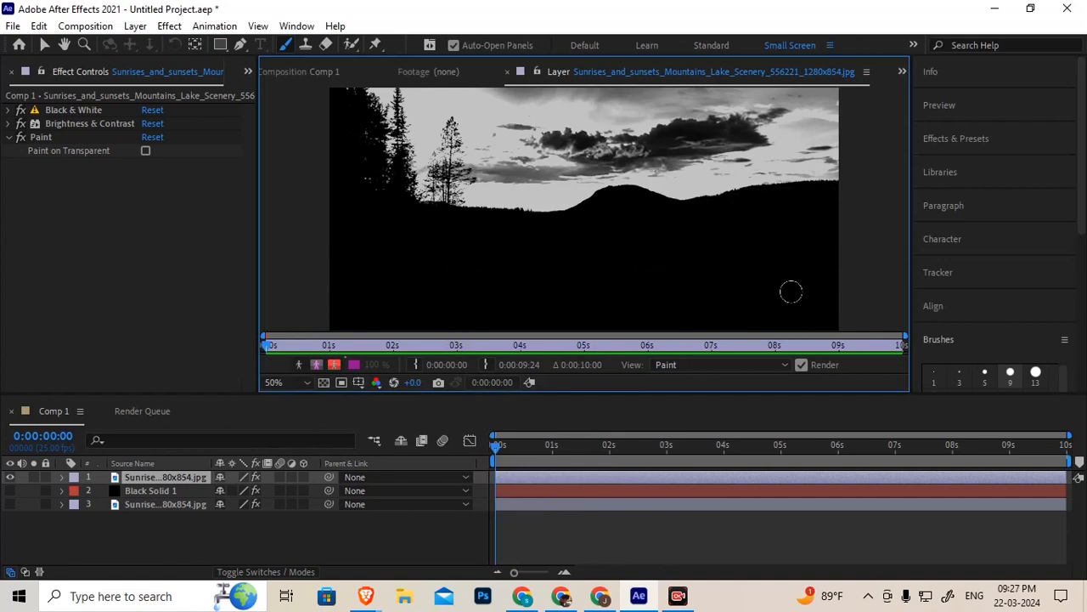
{"action": "key", "text": "h"}
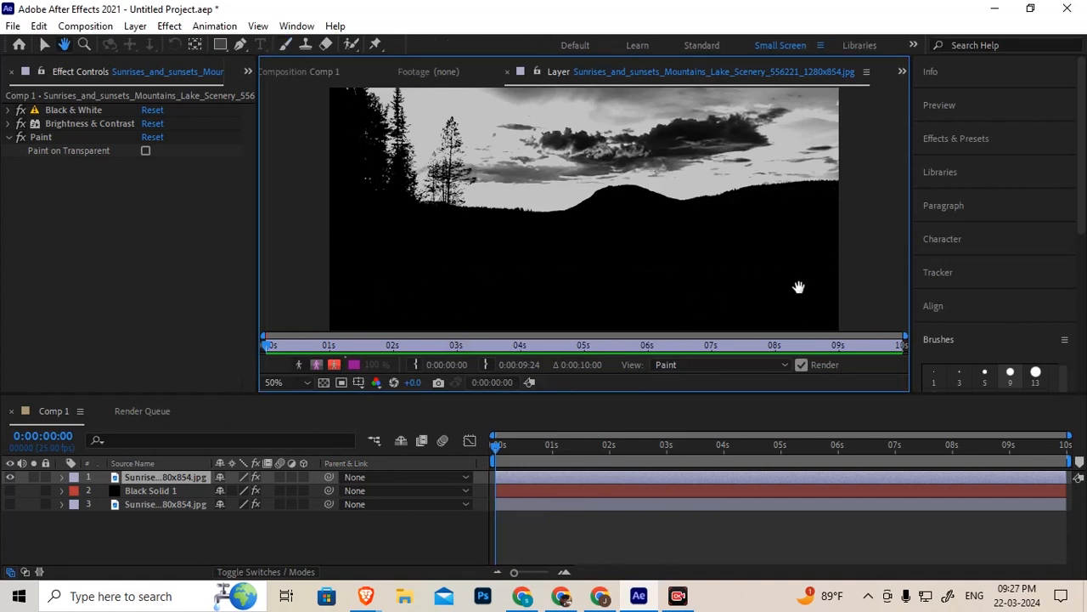
{"action": "left_click_drag", "start_coordinate": [799, 289], "coordinate": [787, 215]}
{"action": "key", "text": "ctrl+b"}
{"action": "mouse_move", "coordinate": [293, 269]}
{"action": "left_mouse_down"}
{"action": "mouse_move", "coordinate": [843, 287]}
{"action": "mouse_move", "coordinate": [226, 298]}
{"action": "left_mouse_up"}
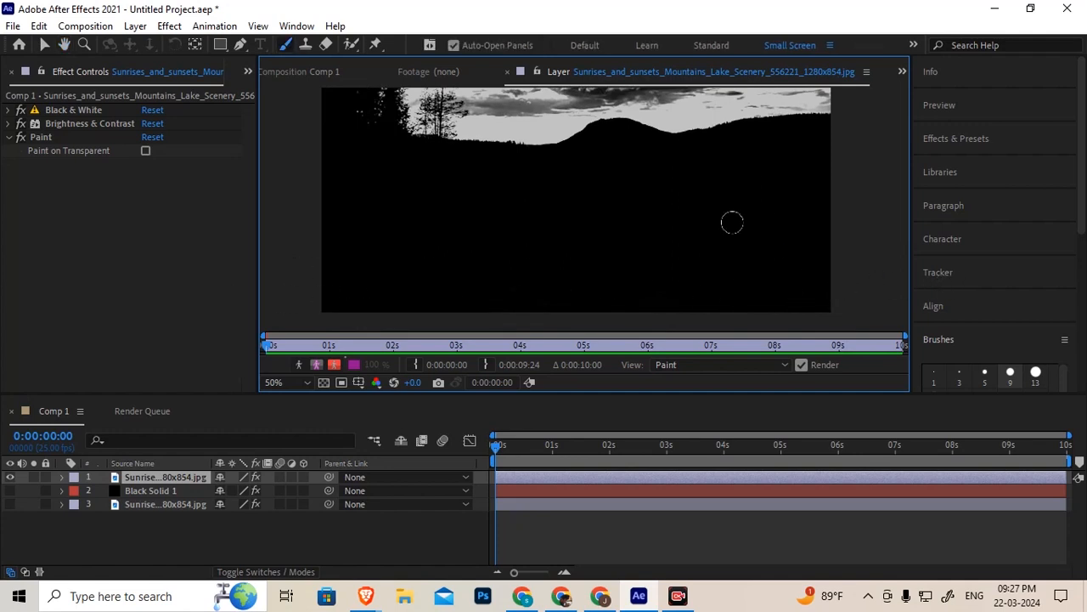
{"action": "mouse_move", "coordinate": [554, 200]}
{"action": "left_mouse_down"}
{"action": "mouse_move", "coordinate": [575, 289]}
{"action": "mouse_move", "coordinate": [566, 289]}
{"action": "left_mouse_up"}
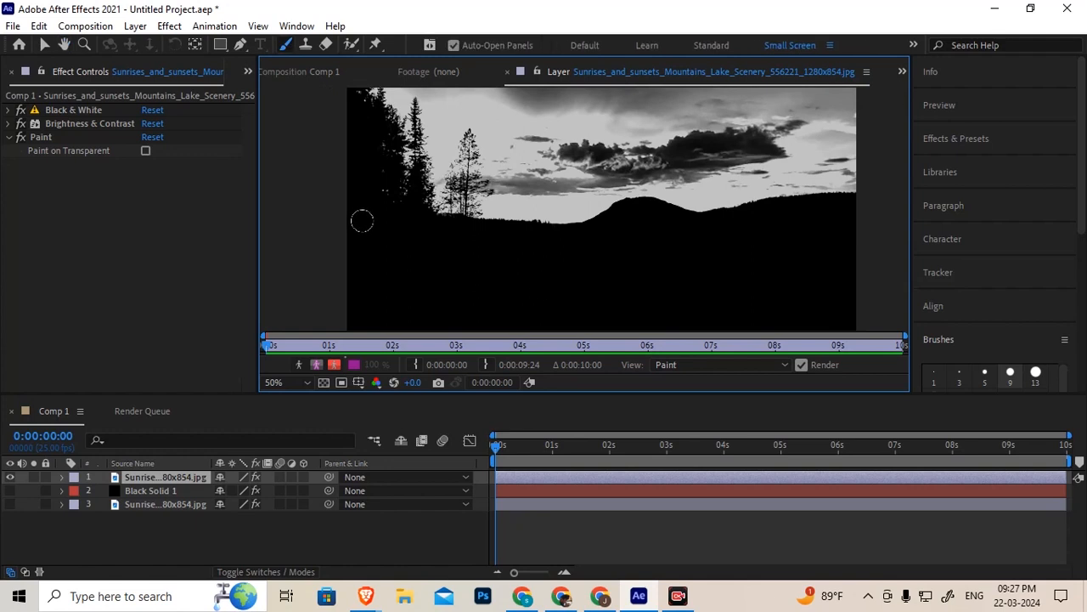
{"action": "left_click_drag", "start_coordinate": [378, 184], "coordinate": [376, 257]}
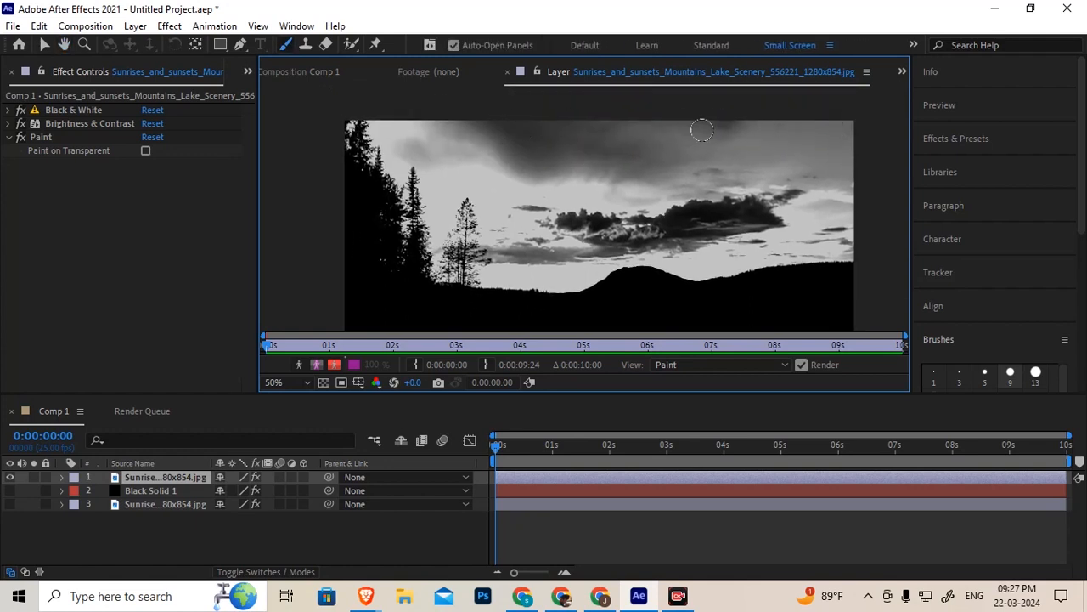
Step: Switch the foreground paint color to white and undo a trial stroke across the upper sky
{"action": "mouse_move", "coordinate": [1082, 223]}
{"action": "left_mouse_down"}
{"action": "mouse_move", "coordinate": [1081, 348]}
{"action": "mouse_move", "coordinate": [1059, 386]}
{"action": "left_mouse_up"}
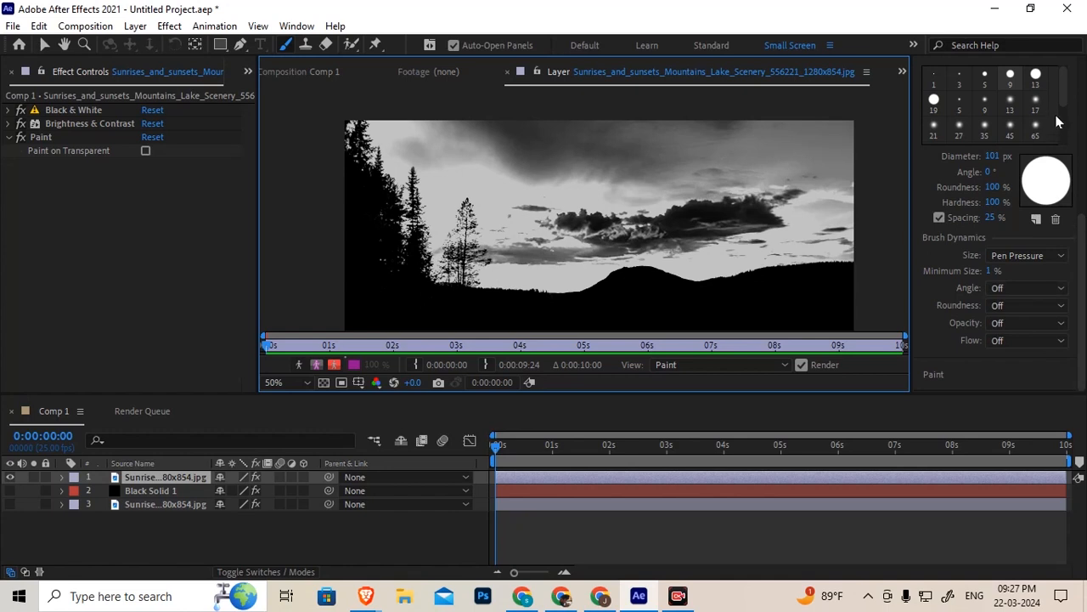
{"action": "scroll", "coordinate": [934, 299], "scroll_direction": "up", "scroll_amount": 5}
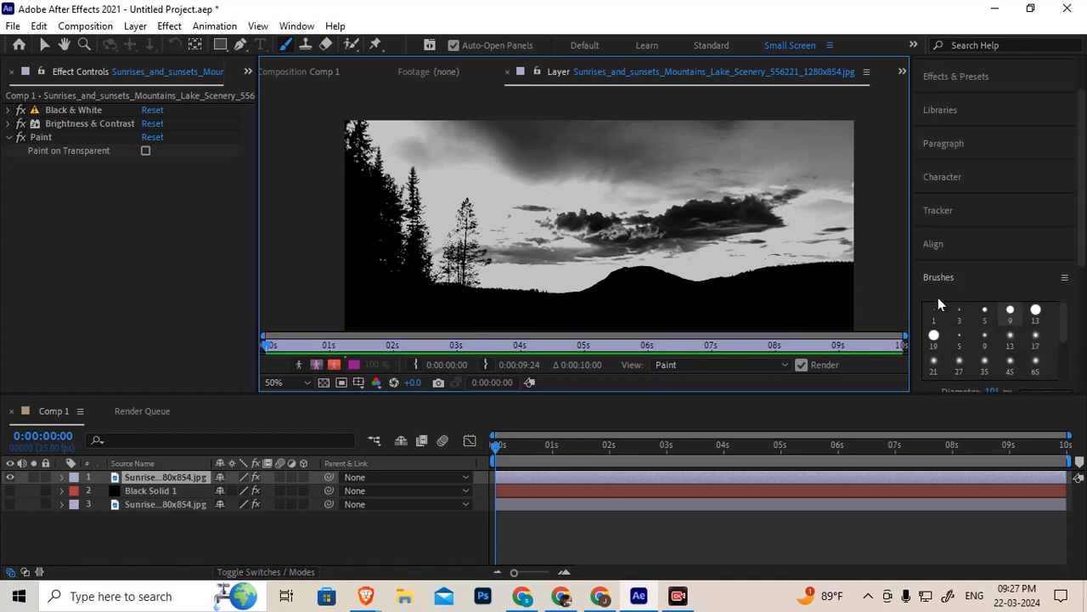
{"action": "left_click", "coordinate": [949, 277]}
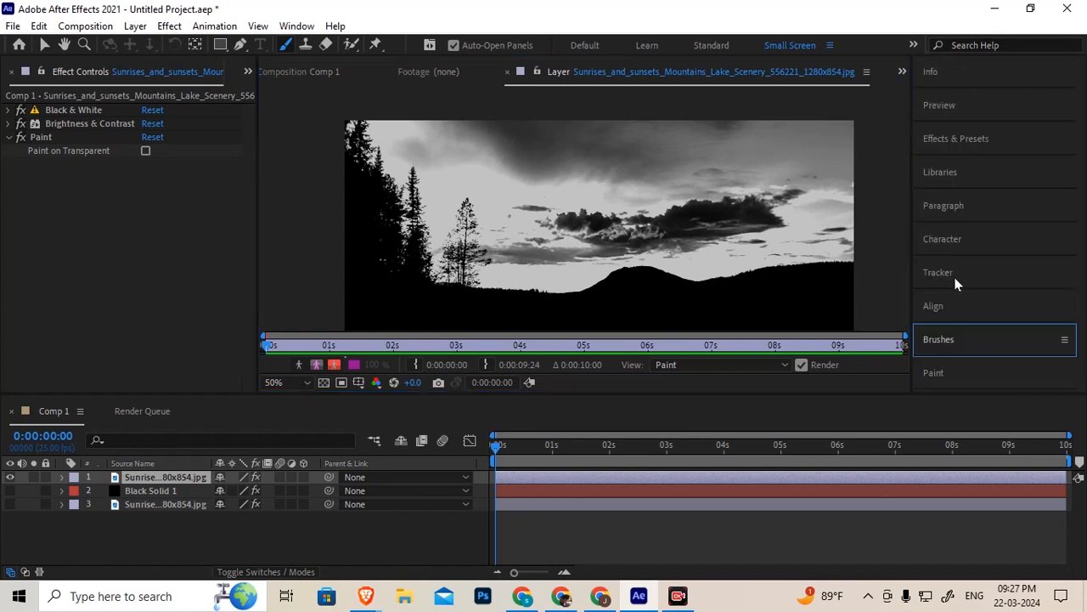
{"action": "left_click", "coordinate": [934, 374]}
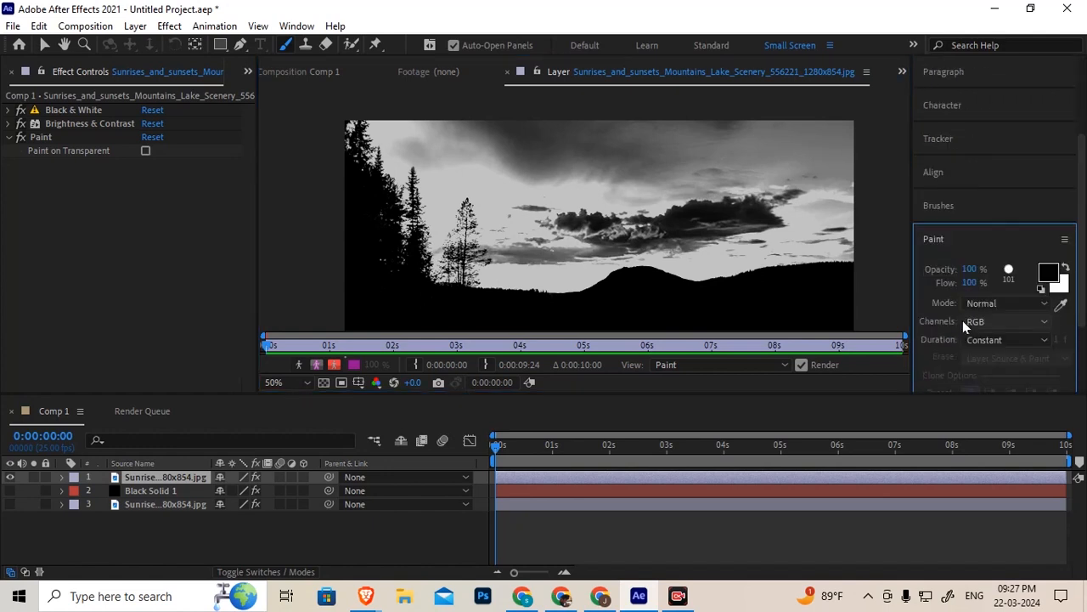
{"action": "left_click", "coordinate": [1066, 268]}
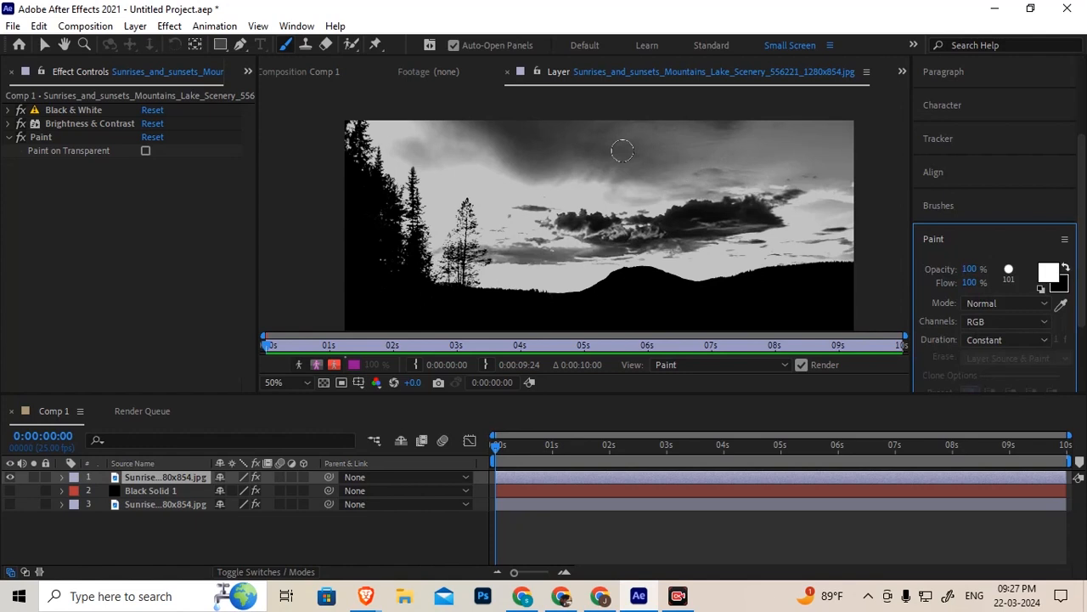
{"action": "mouse_move", "coordinate": [399, 123]}
{"action": "left_mouse_down"}
{"action": "mouse_move", "coordinate": [400, 134]}
{"action": "mouse_move", "coordinate": [563, 117]}
{"action": "mouse_move", "coordinate": [709, 117]}
{"action": "left_mouse_up"}
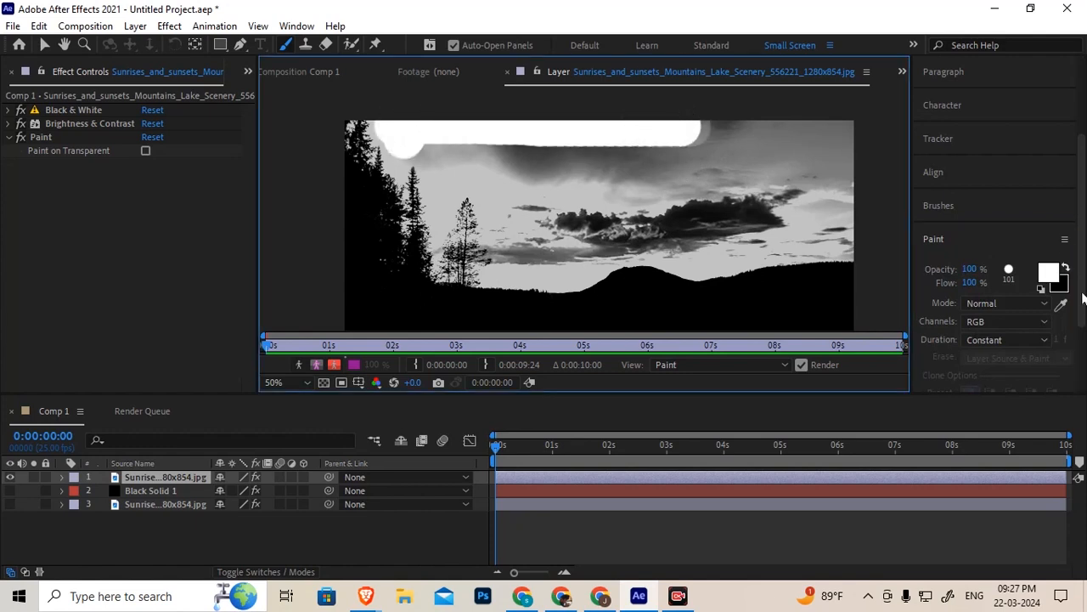
{"action": "key", "text": "ctrl+z"}
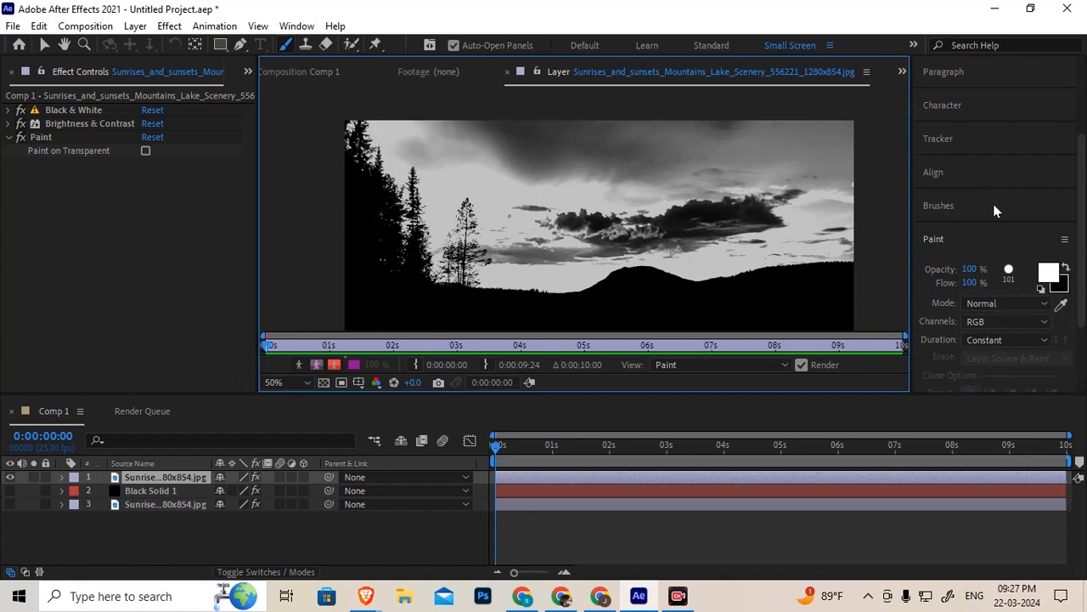
Step: Choose the 45 px soft round brush preset and enlarge its diameter to 185 px
{"action": "left_click_drag", "start_coordinate": [1078, 220], "coordinate": [1077, 281]}
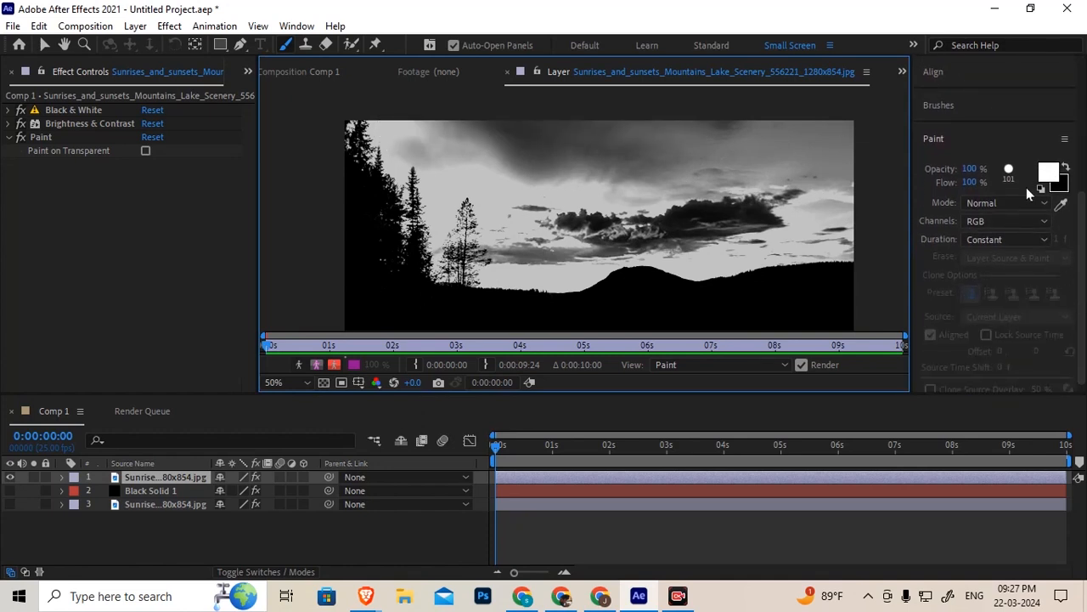
{"action": "left_click", "coordinate": [1011, 171]}
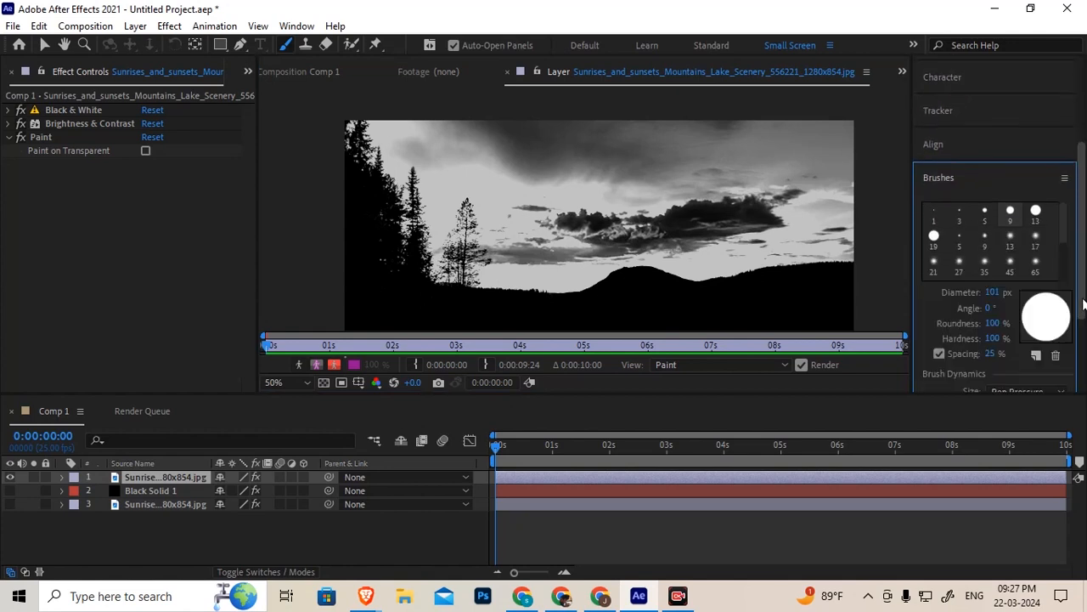
{"action": "left_click", "coordinate": [1009, 265]}
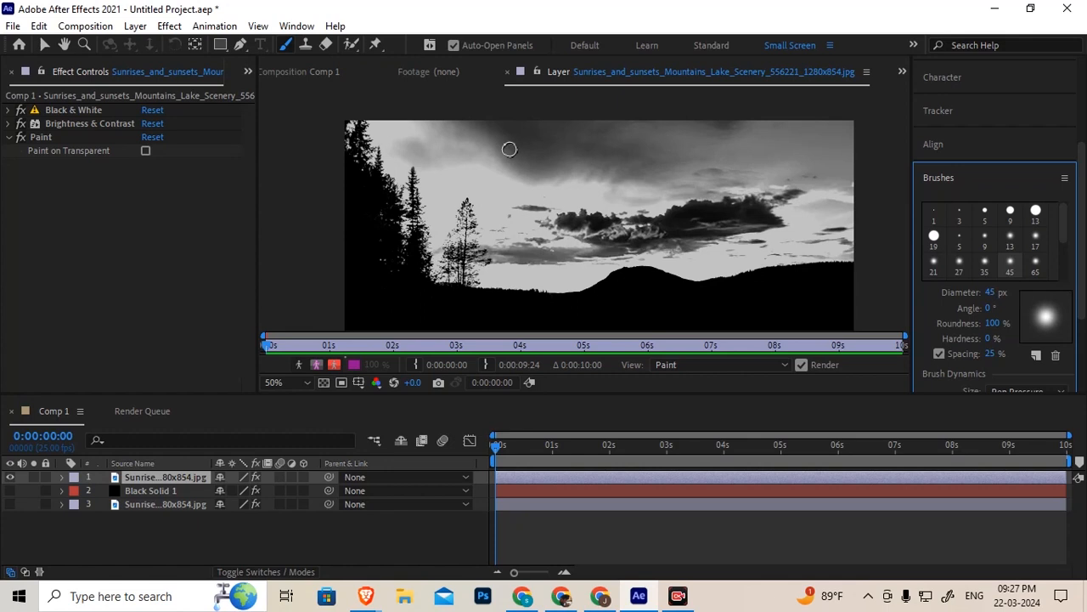
{"action": "left_click_drag", "start_coordinate": [514, 158], "coordinate": [613, 156], "text": "ctrl"}
Step: Paint the clouds and open sky solid white down towards the hills, leaving the area around the trees
{"action": "mouse_move", "coordinate": [397, 100]}
{"action": "left_mouse_down"}
{"action": "mouse_move", "coordinate": [861, 102]}
{"action": "mouse_move", "coordinate": [760, 128]}
{"action": "mouse_move", "coordinate": [533, 136]}
{"action": "mouse_move", "coordinate": [452, 118]}
{"action": "mouse_move", "coordinate": [418, 122]}
{"action": "left_mouse_up"}
{"action": "mouse_move", "coordinate": [501, 183]}
{"action": "left_mouse_down"}
{"action": "mouse_move", "coordinate": [484, 213]}
{"action": "mouse_move", "coordinate": [481, 179]}
{"action": "mouse_move", "coordinate": [491, 220]}
{"action": "mouse_move", "coordinate": [633, 176]}
{"action": "mouse_move", "coordinate": [641, 159]}
{"action": "mouse_move", "coordinate": [497, 175]}
{"action": "mouse_move", "coordinate": [560, 197]}
{"action": "mouse_move", "coordinate": [865, 174]}
{"action": "mouse_move", "coordinate": [629, 169]}
{"action": "mouse_move", "coordinate": [744, 159]}
{"action": "left_mouse_up"}
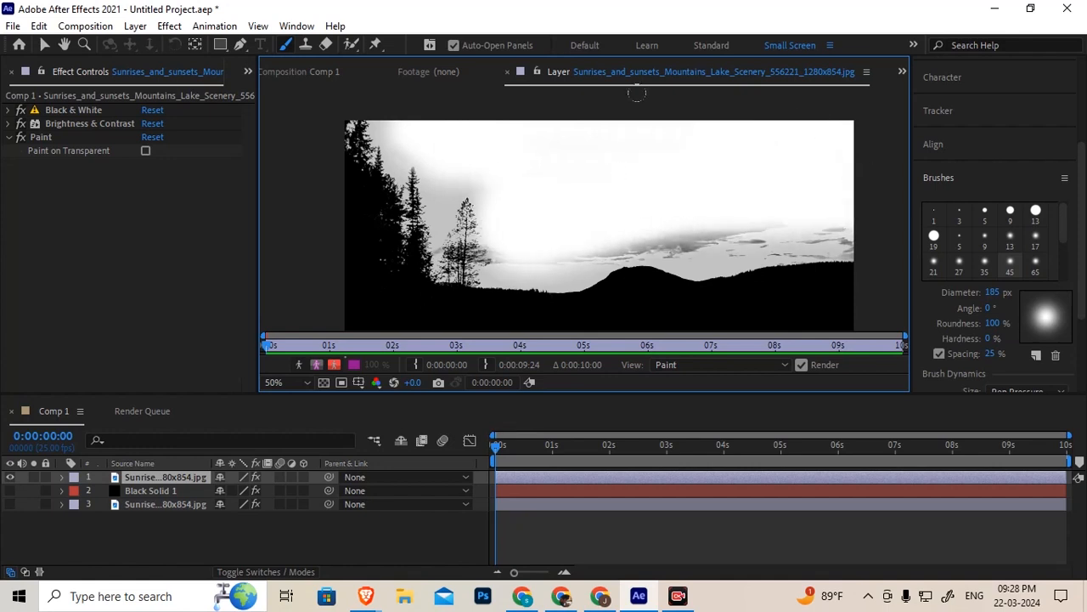
{"action": "mouse_move", "coordinate": [626, 179]}
{"action": "left_mouse_down"}
{"action": "mouse_move", "coordinate": [735, 180]}
{"action": "mouse_move", "coordinate": [687, 196]}
{"action": "mouse_move", "coordinate": [573, 198]}
{"action": "mouse_move", "coordinate": [530, 216]}
{"action": "mouse_move", "coordinate": [746, 202]}
{"action": "mouse_move", "coordinate": [702, 201]}
{"action": "left_mouse_up"}
{"action": "mouse_move", "coordinate": [781, 195]}
{"action": "left_mouse_down"}
{"action": "mouse_move", "coordinate": [651, 214]}
{"action": "mouse_move", "coordinate": [840, 196]}
{"action": "left_mouse_up"}
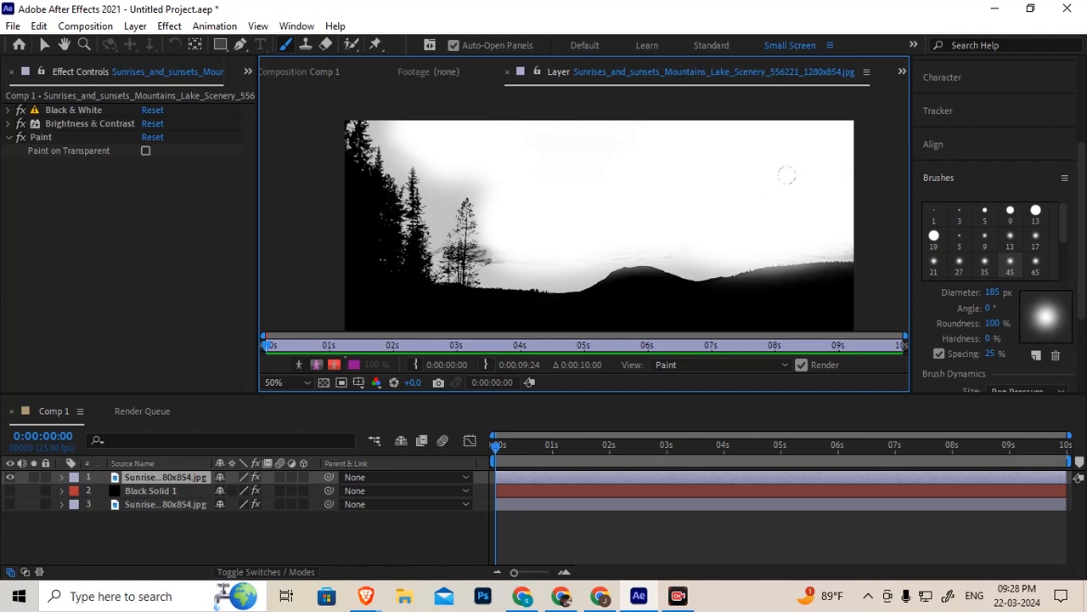
Step: Reduce the soft brush to 67 px and paint the remaining gray sky white along the horizon and beside the trees
{"action": "key", "text": "period"}
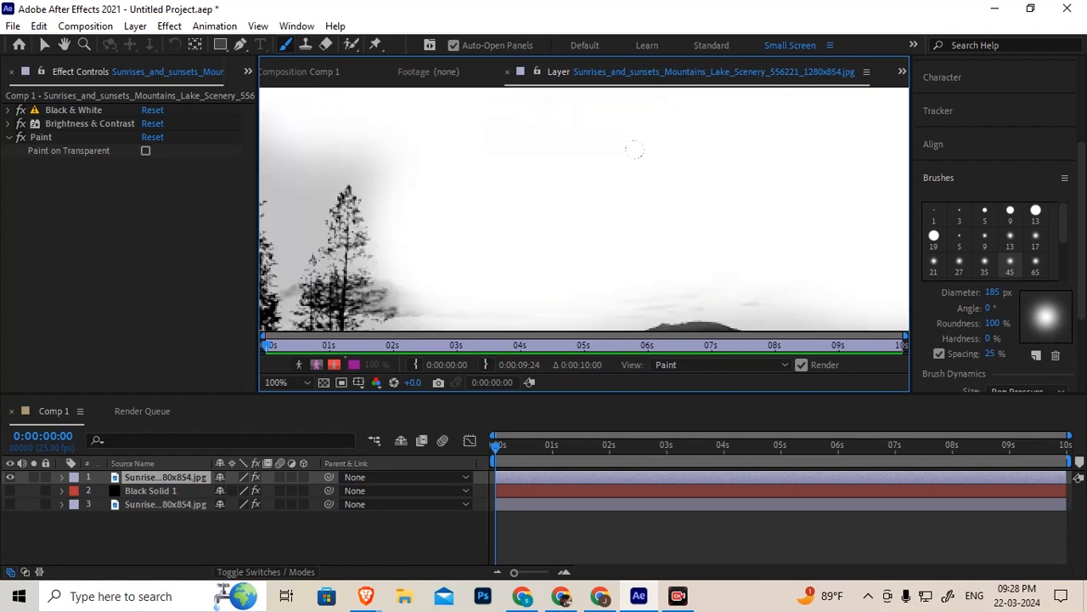
{"action": "key", "text": "comma"}
{"action": "left_click_drag", "start_coordinate": [700, 201], "coordinate": [700, 202]}
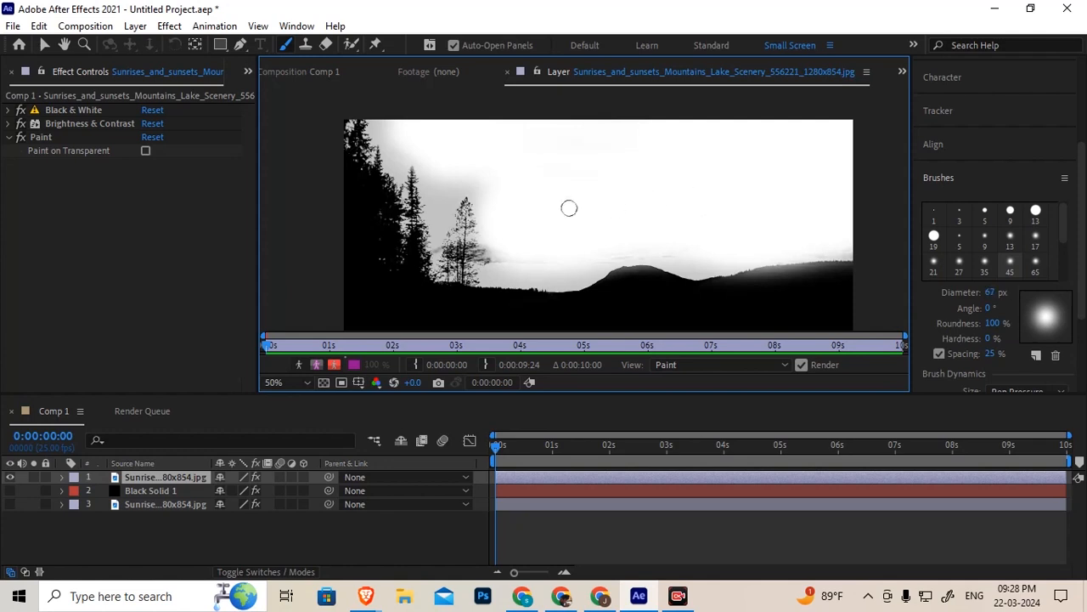
{"action": "left_click", "coordinate": [499, 264]}
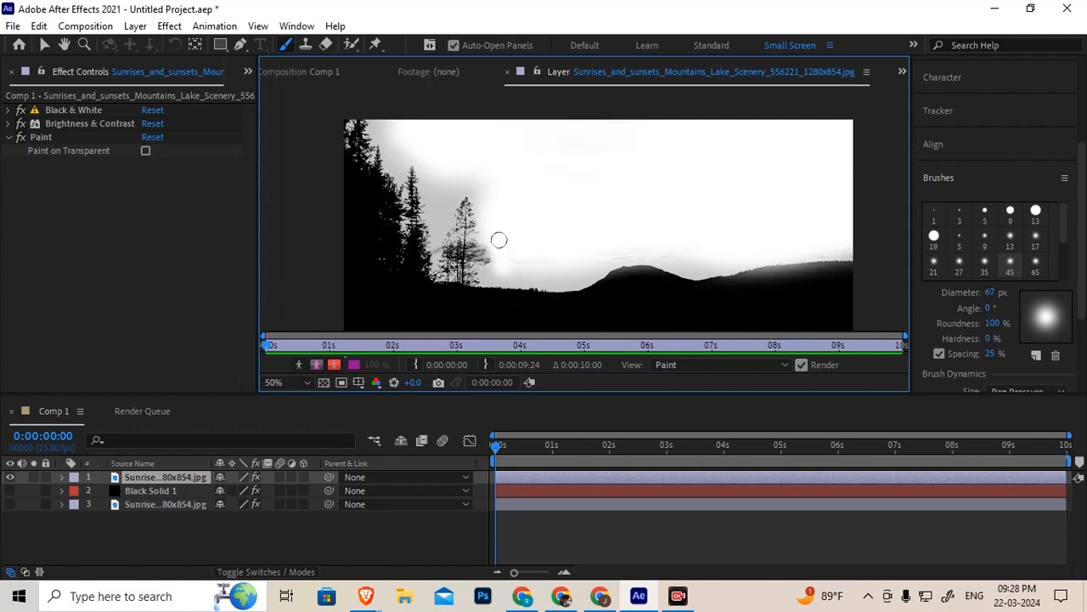
{"action": "mouse_move", "coordinate": [502, 259]}
{"action": "left_mouse_down"}
{"action": "mouse_move", "coordinate": [611, 247]}
{"action": "mouse_move", "coordinate": [571, 265]}
{"action": "mouse_move", "coordinate": [499, 268]}
{"action": "mouse_move", "coordinate": [580, 271]}
{"action": "mouse_move", "coordinate": [616, 250]}
{"action": "mouse_move", "coordinate": [731, 252]}
{"action": "mouse_move", "coordinate": [685, 262]}
{"action": "mouse_move", "coordinate": [641, 246]}
{"action": "mouse_move", "coordinate": [852, 241]}
{"action": "mouse_move", "coordinate": [759, 244]}
{"action": "mouse_move", "coordinate": [803, 245]}
{"action": "left_mouse_up"}
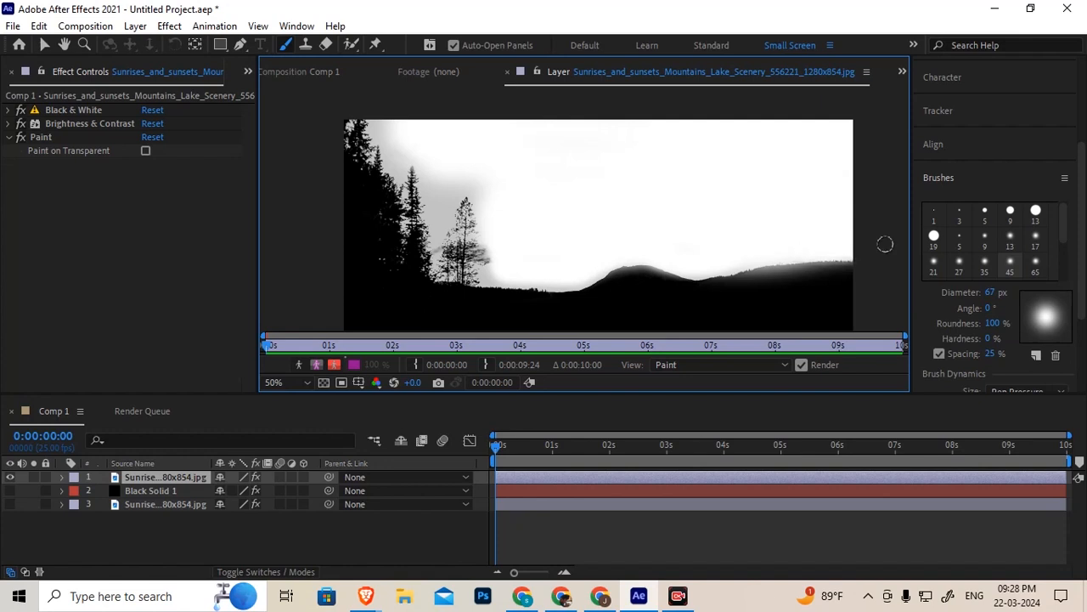
{"action": "mouse_move", "coordinate": [381, 126]}
{"action": "left_mouse_down"}
{"action": "mouse_move", "coordinate": [430, 138]}
{"action": "mouse_move", "coordinate": [410, 122]}
{"action": "mouse_move", "coordinate": [438, 150]}
{"action": "mouse_move", "coordinate": [445, 177]}
{"action": "mouse_move", "coordinate": [434, 194]}
{"action": "mouse_move", "coordinate": [487, 172]}
{"action": "mouse_move", "coordinate": [451, 181]}
{"action": "mouse_move", "coordinate": [488, 193]}
{"action": "mouse_move", "coordinate": [494, 174]}
{"action": "mouse_move", "coordinate": [432, 181]}
{"action": "mouse_move", "coordinate": [400, 138]}
{"action": "mouse_move", "coordinate": [482, 118]}
{"action": "mouse_move", "coordinate": [382, 115]}
{"action": "mouse_move", "coordinate": [395, 151]}
{"action": "mouse_move", "coordinate": [408, 103]}
{"action": "left_mouse_up"}
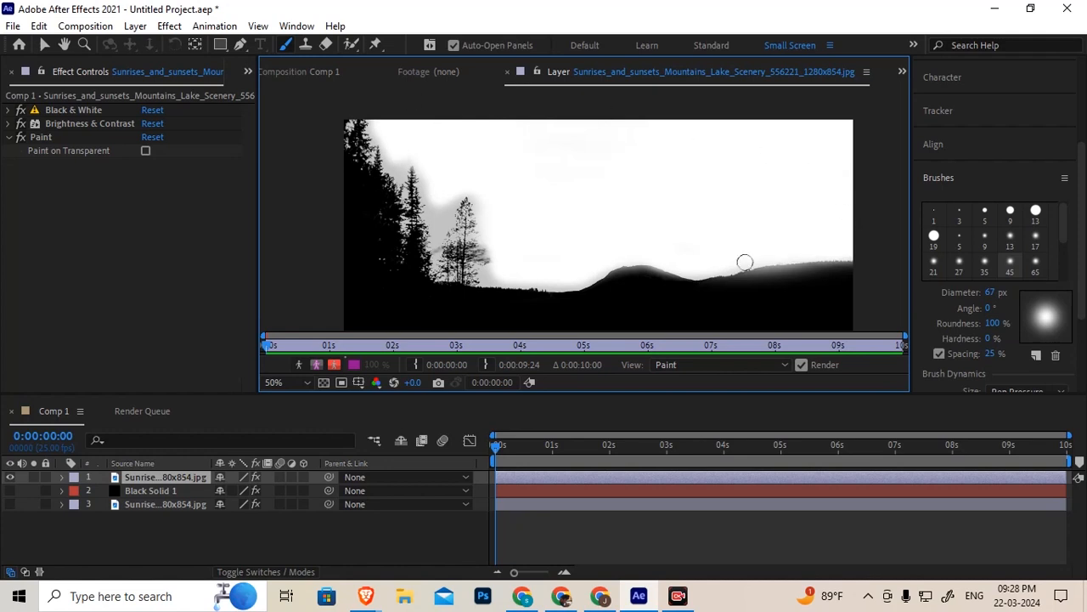
Step: Return to the Comp 1 view and move the Brightness & Contrast effect below Paint in the effect order
{"action": "key", "text": "comma"}
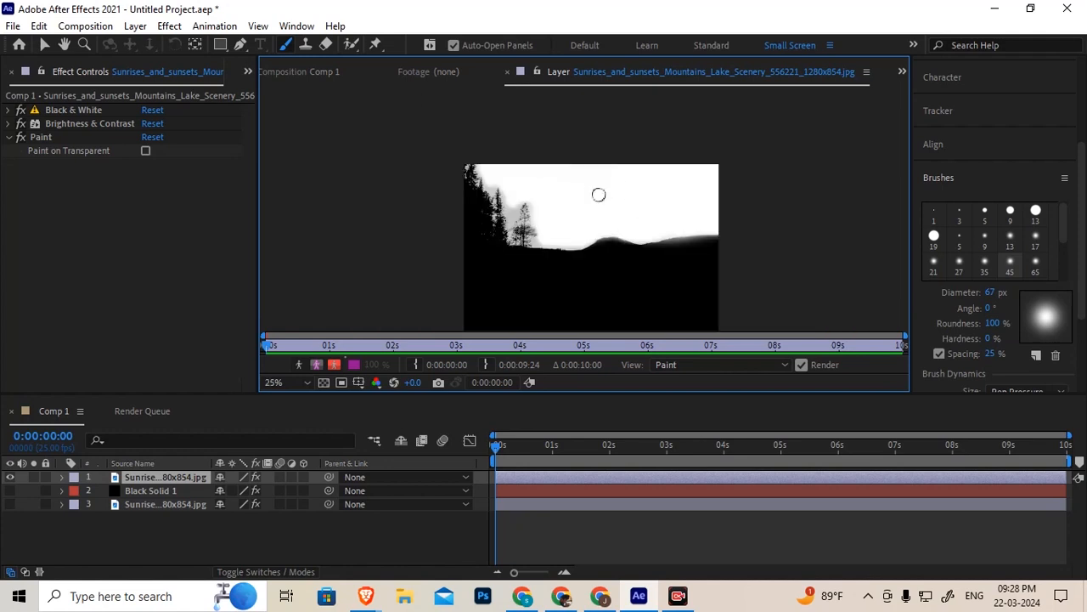
{"action": "left_click", "coordinate": [311, 75]}
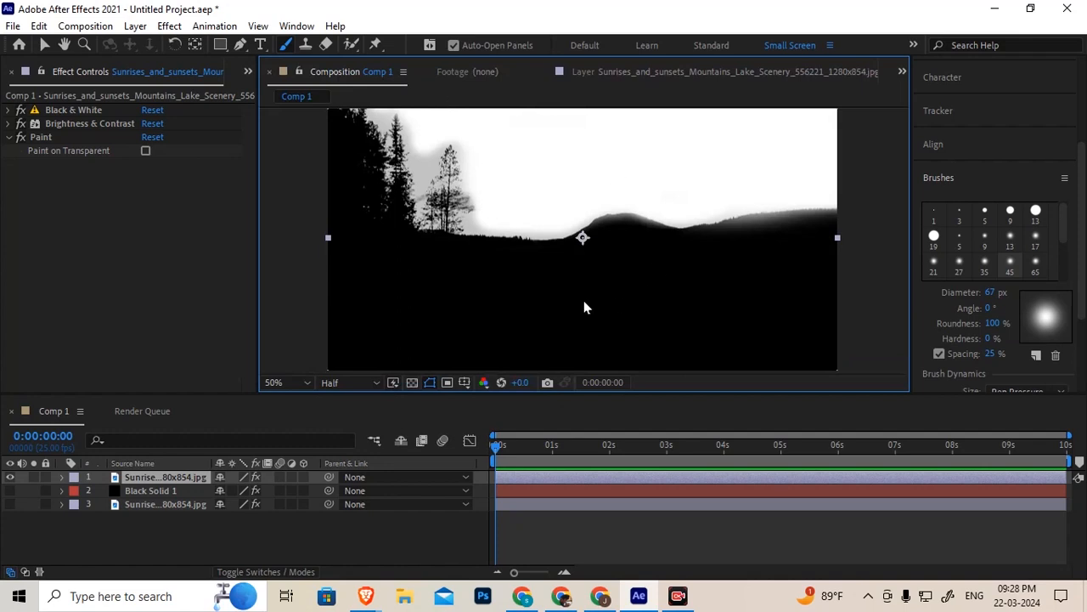
{"action": "key", "text": "comma"}
{"action": "key", "text": "period"}
{"action": "left_click", "coordinate": [8, 138]}
{"action": "left_click", "coordinate": [71, 125]}
{"action": "left_click_drag", "start_coordinate": [88, 129], "coordinate": [78, 162]}
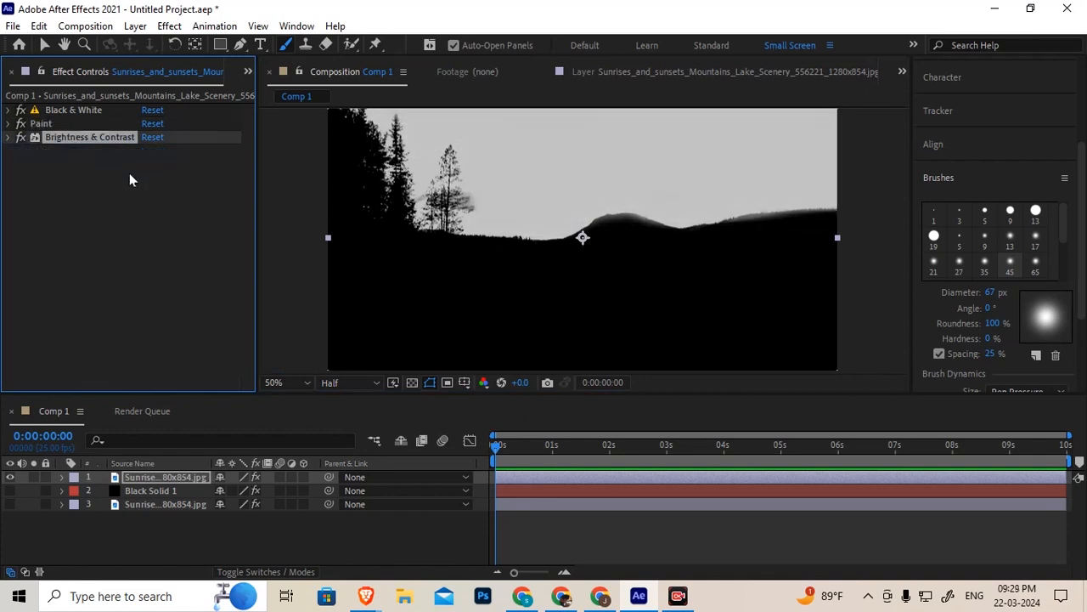
Step: Set Brightness to -27 and Contrast to 27 on the painted copy, and inspect the mask's edges up close
{"action": "key", "text": "comma"}
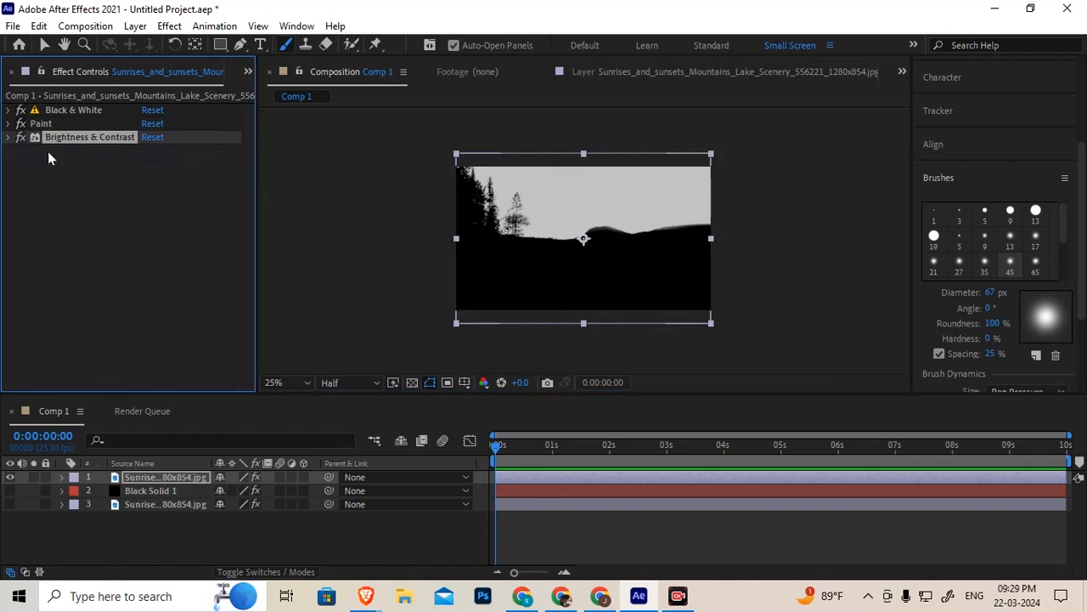
{"action": "left_click", "coordinate": [9, 139]}
{"action": "left_click_drag", "start_coordinate": [148, 151], "coordinate": [182, 152]}
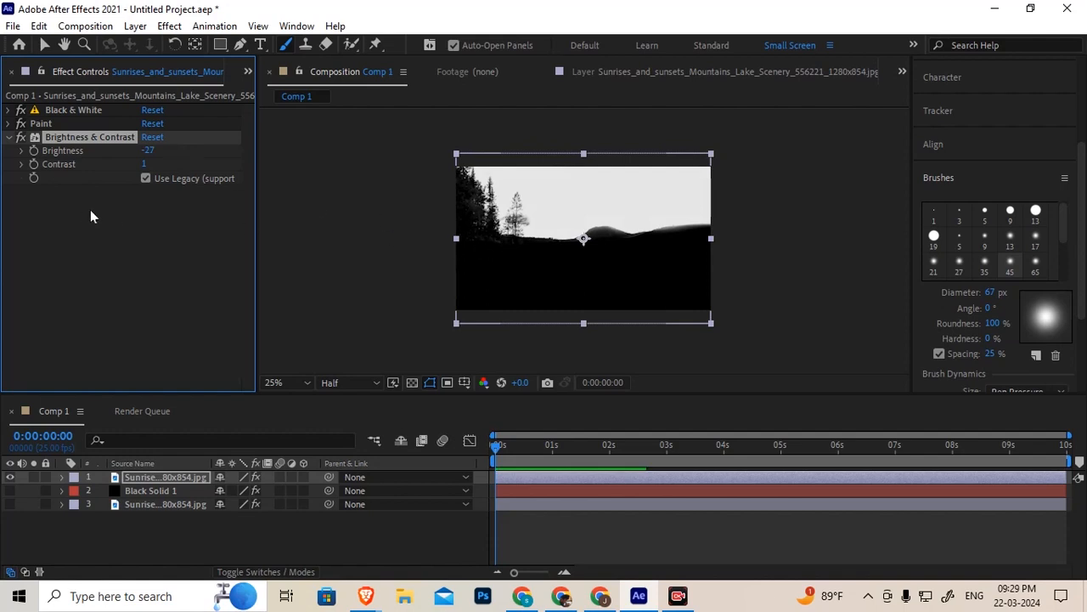
{"action": "mouse_move", "coordinate": [144, 164]}
{"action": "left_mouse_down"}
{"action": "mouse_move", "coordinate": [180, 177]}
{"action": "mouse_move", "coordinate": [146, 178]}
{"action": "left_mouse_up"}
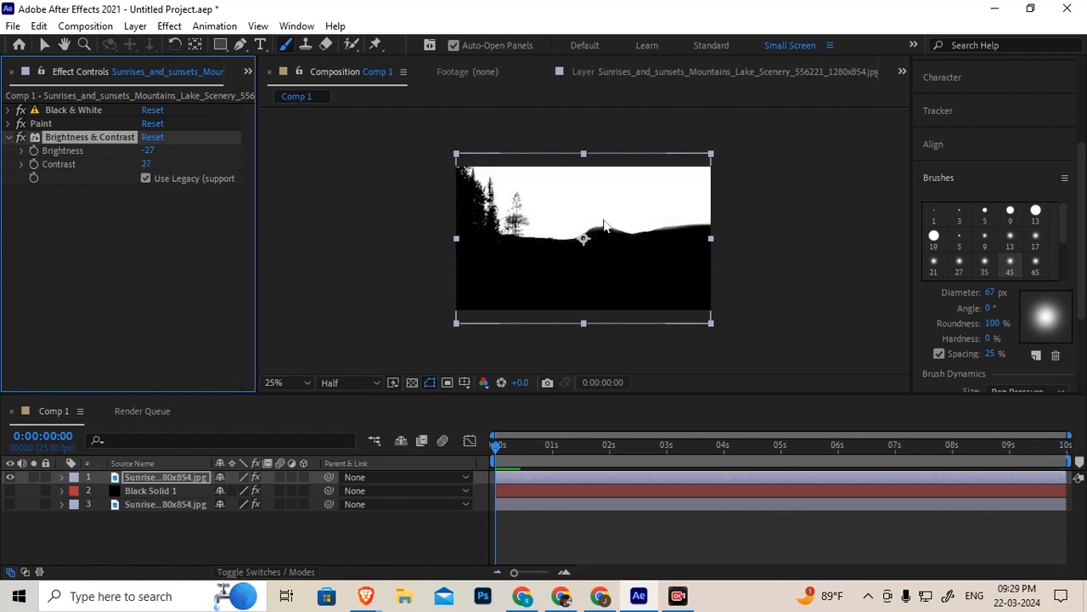
{"action": "scroll", "coordinate": [605, 224], "scroll_direction": "up", "scroll_amount": 1}
{"action": "key", "text": "h"}
{"action": "mouse_move", "coordinate": [570, 173]}
{"action": "left_mouse_down"}
{"action": "mouse_move", "coordinate": [526, 240]}
{"action": "mouse_move", "coordinate": [580, 189]}
{"action": "left_mouse_up"}
{"action": "key", "text": "ctrl+b"}
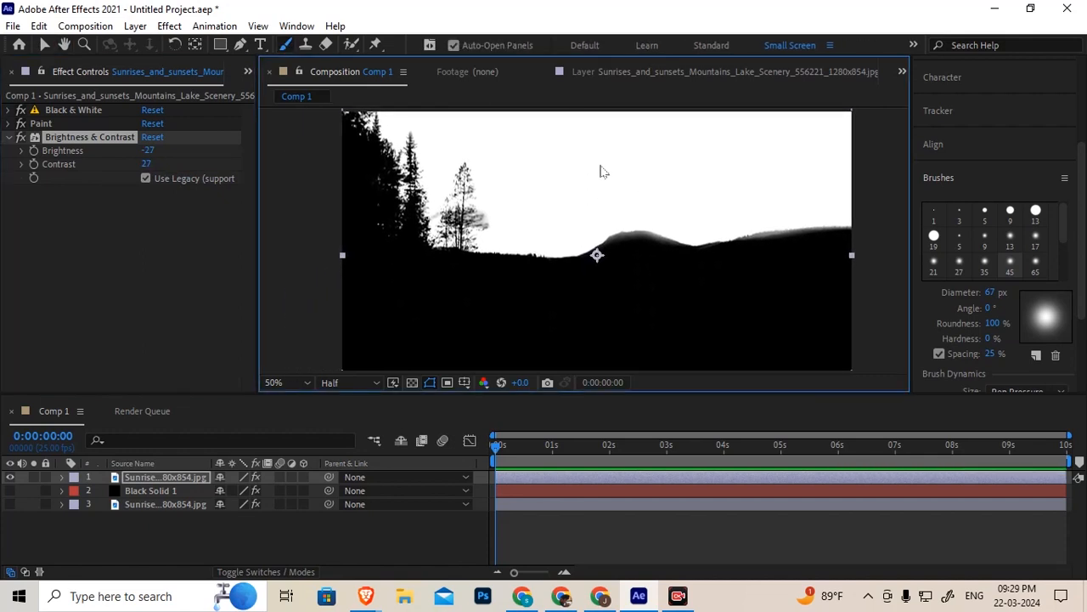
{"action": "scroll", "coordinate": [606, 229], "scroll_direction": "down", "scroll_amount": 1}
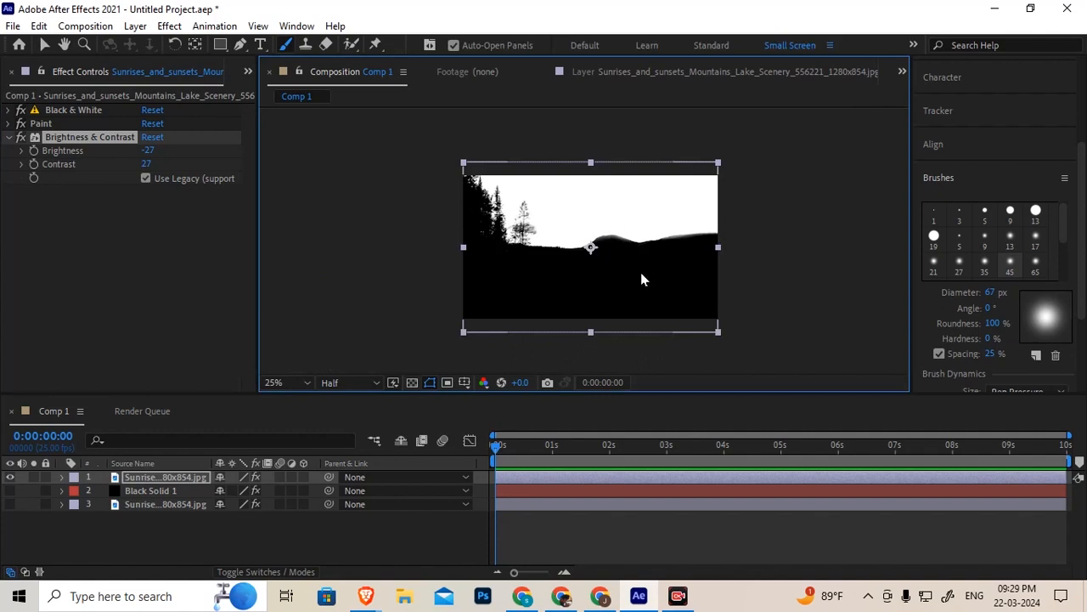
{"action": "left_click", "coordinate": [9, 140]}
{"action": "left_click", "coordinate": [50, 122]}
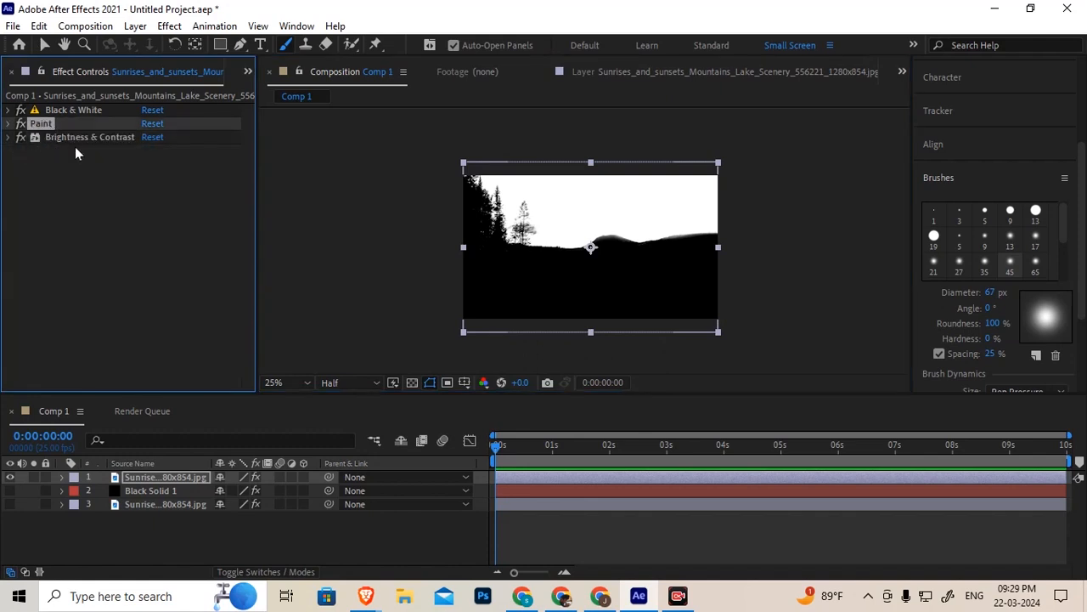
{"action": "left_click", "coordinate": [81, 138]}
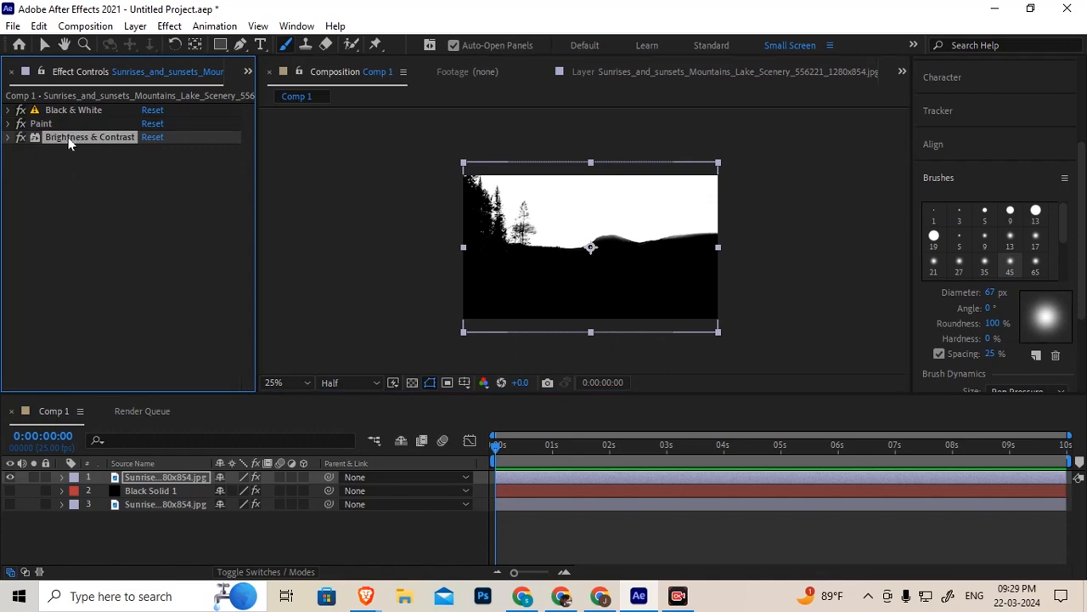
{"action": "left_click", "coordinate": [52, 123]}
{"action": "left_click", "coordinate": [71, 139]}
Step: Make the original photo layer visible and move the painted copy directly above it, below Black Solid 1
{"action": "left_click", "coordinate": [158, 479]}
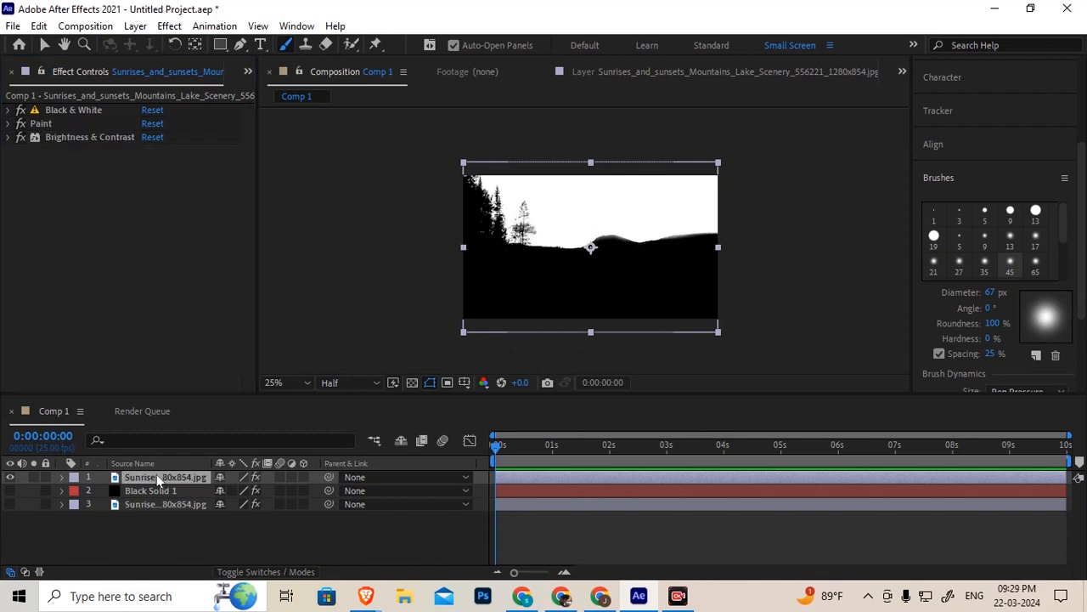
{"action": "left_click", "coordinate": [10, 504]}
{"action": "left_click_drag", "start_coordinate": [136, 477], "coordinate": [146, 506]}
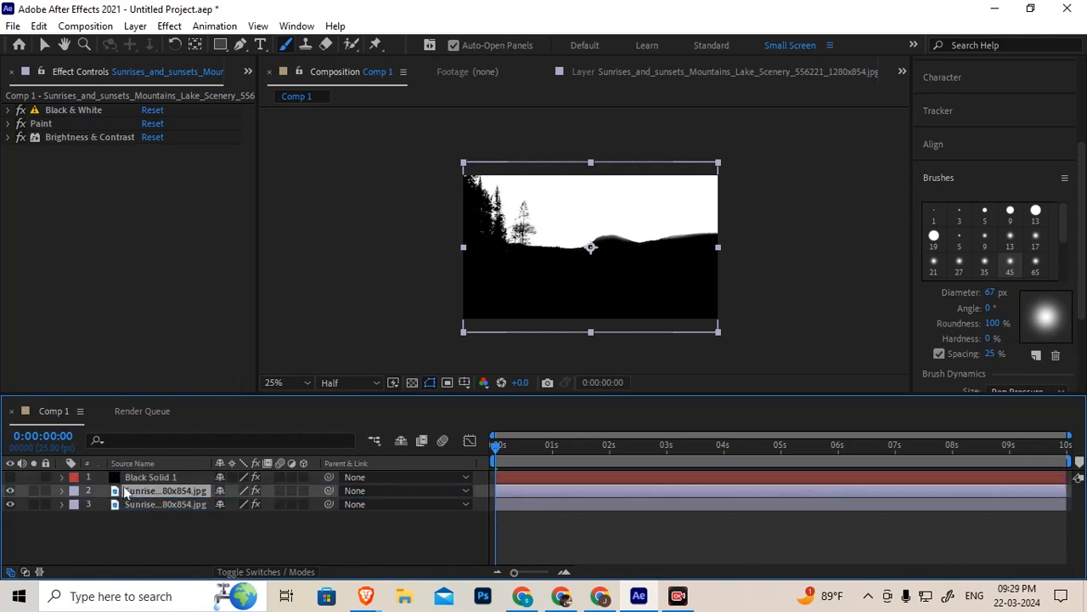
Step: Toggle the painted copy's visibility to compare the black-and-white mask with the original sunset photo
{"action": "left_click", "coordinate": [9, 492]}
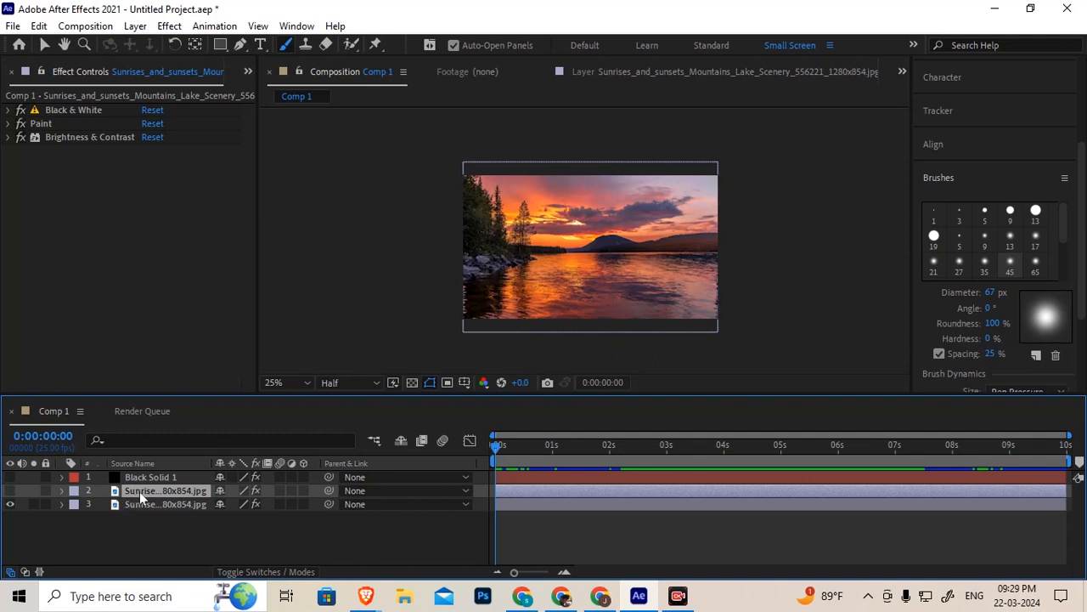
{"action": "left_click", "coordinate": [9, 491]}
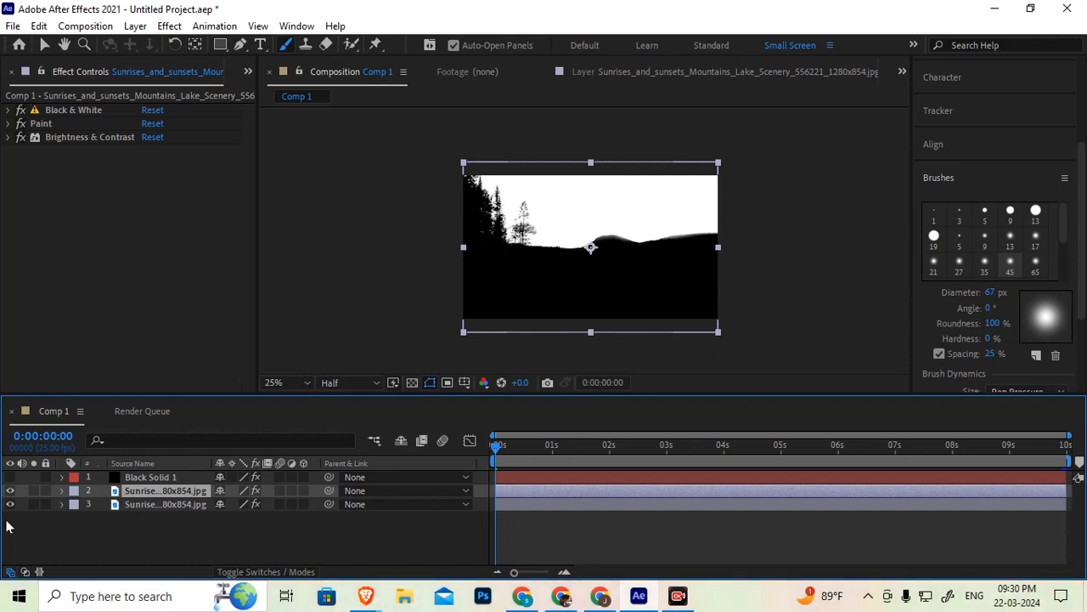
{"action": "left_click", "coordinate": [10, 490]}
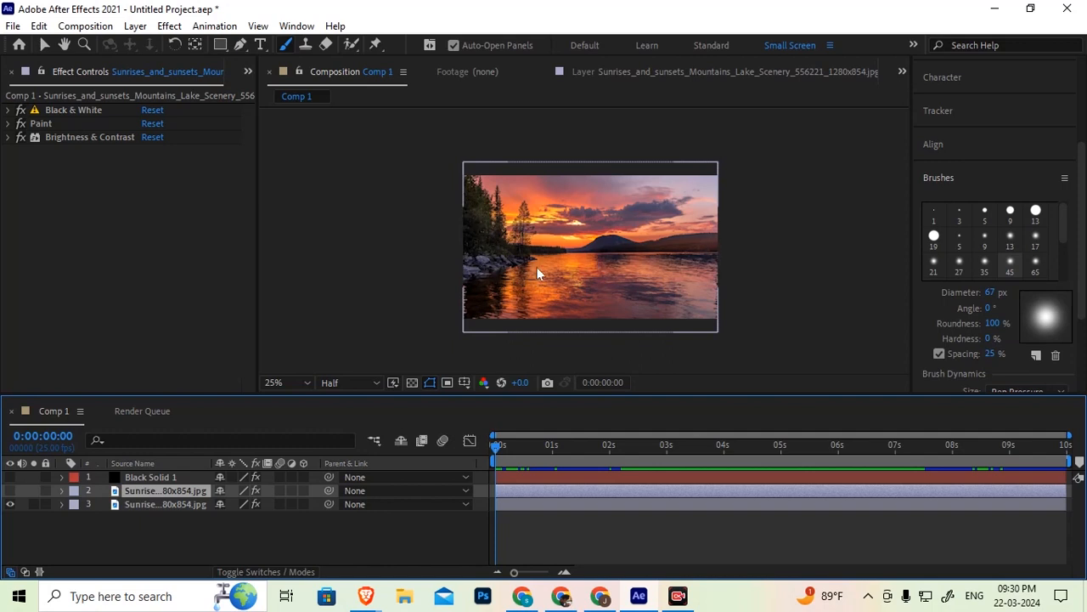
{"action": "left_click", "coordinate": [9, 492]}
{"action": "left_click", "coordinate": [10, 493]}
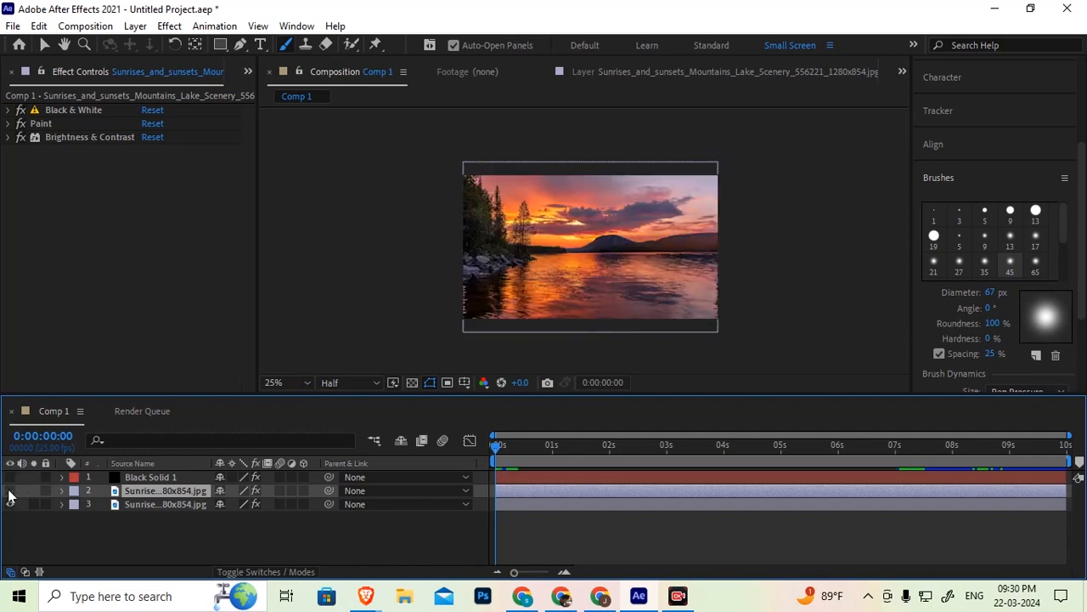
{"action": "left_click", "coordinate": [9, 493]}
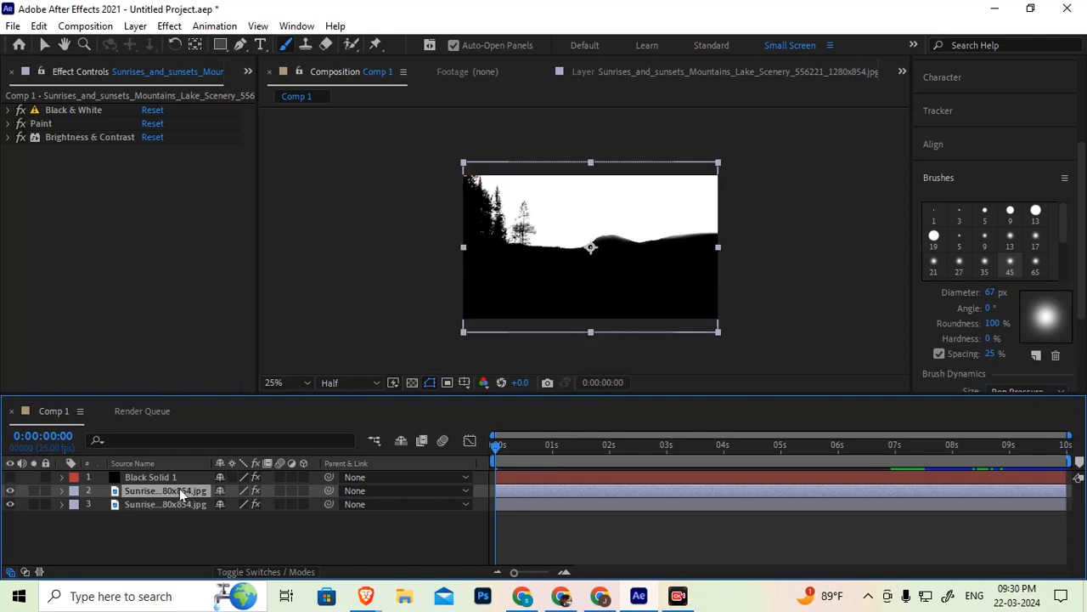
Step: Show the layers' blending mode and track matte columns and review the matte options for the original photo
{"action": "left_click", "coordinate": [266, 572]}
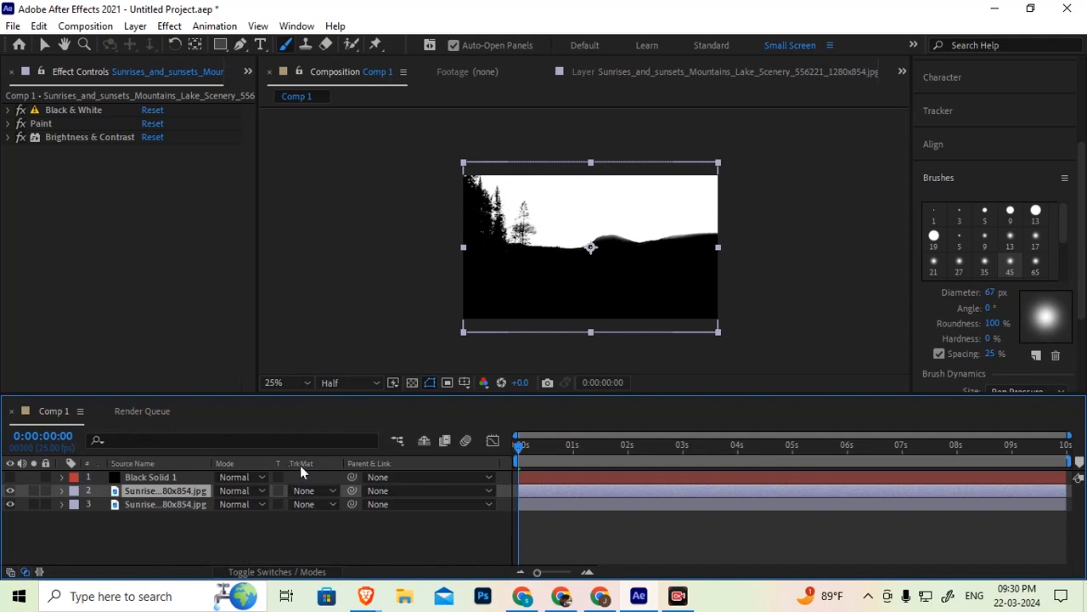
{"action": "left_click", "coordinate": [313, 504]}
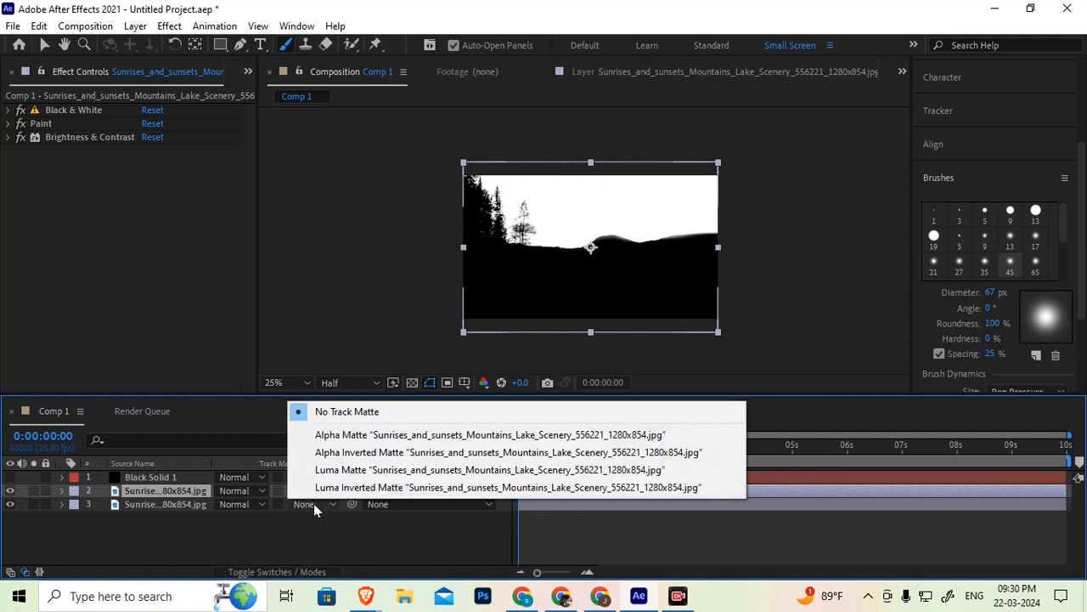
{"action": "left_click", "coordinate": [292, 528]}
{"action": "left_click", "coordinate": [292, 527]}
{"action": "left_click", "coordinate": [162, 490]}
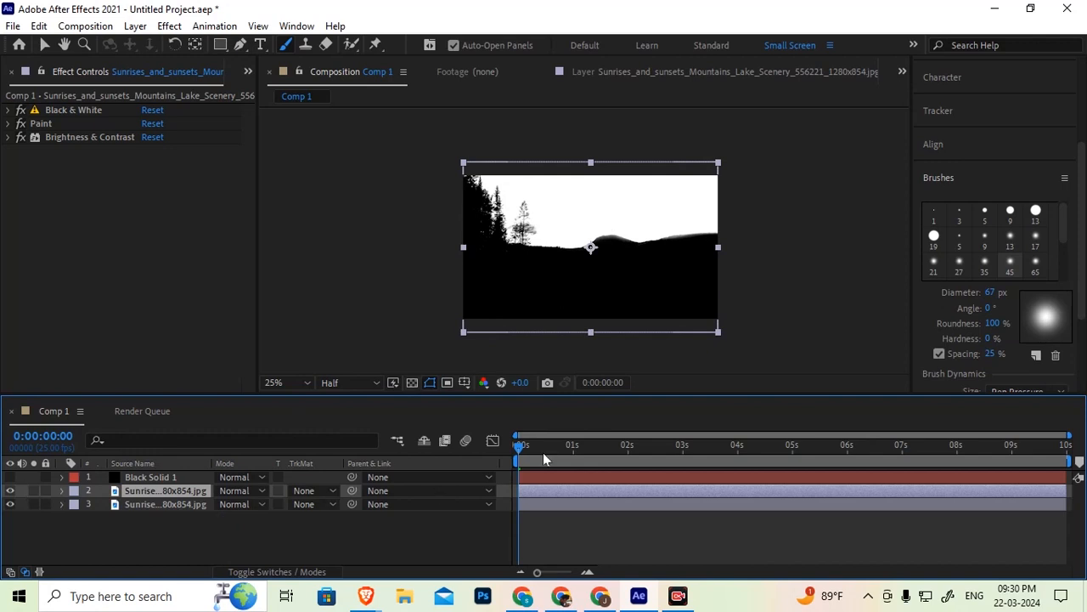
Step: Inspect the composition's Alpha channel with the painted copy on top, and return the display to RGB
{"action": "left_click", "coordinate": [486, 383]}
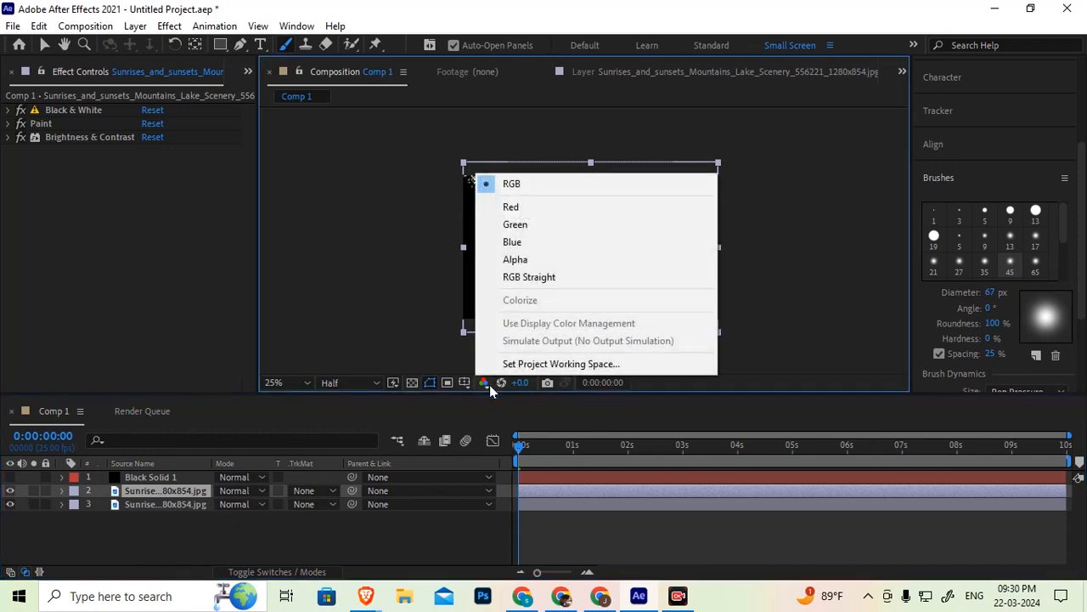
{"action": "left_click", "coordinate": [520, 259]}
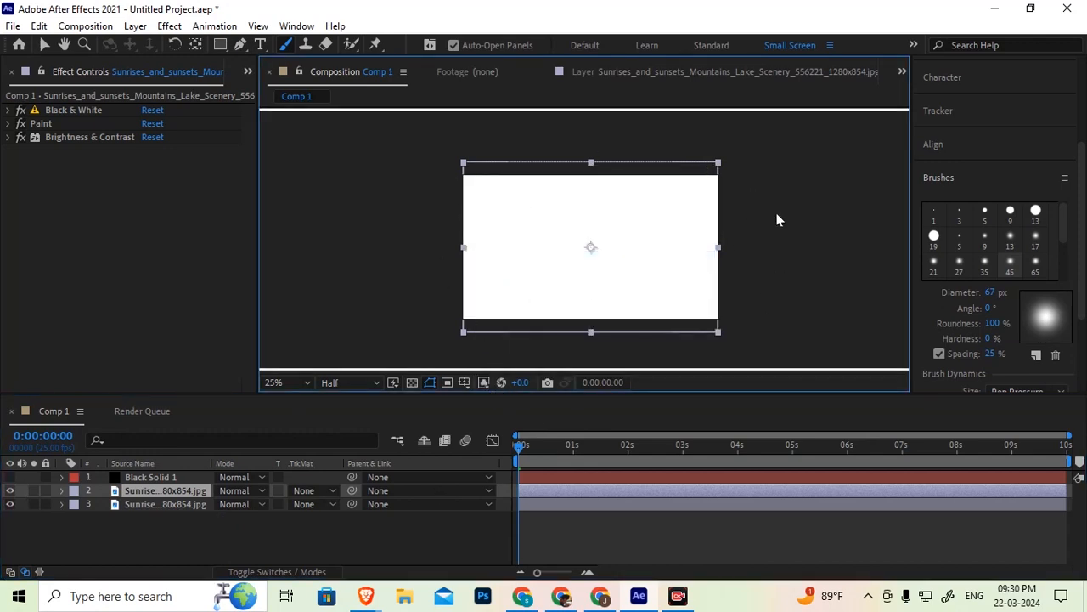
{"action": "left_click", "coordinate": [483, 383]}
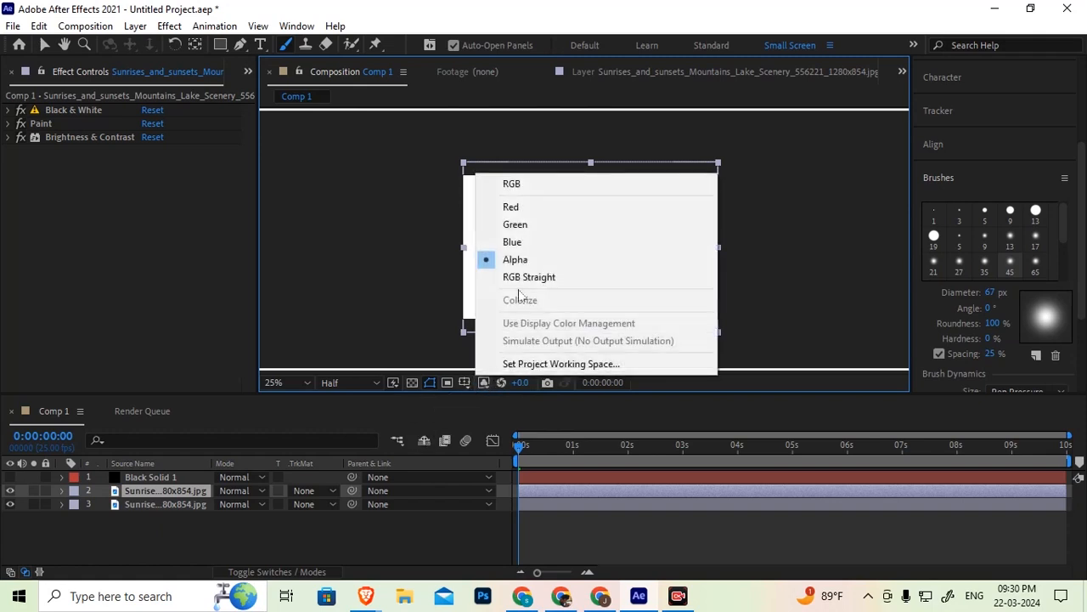
{"action": "left_click", "coordinate": [514, 187]}
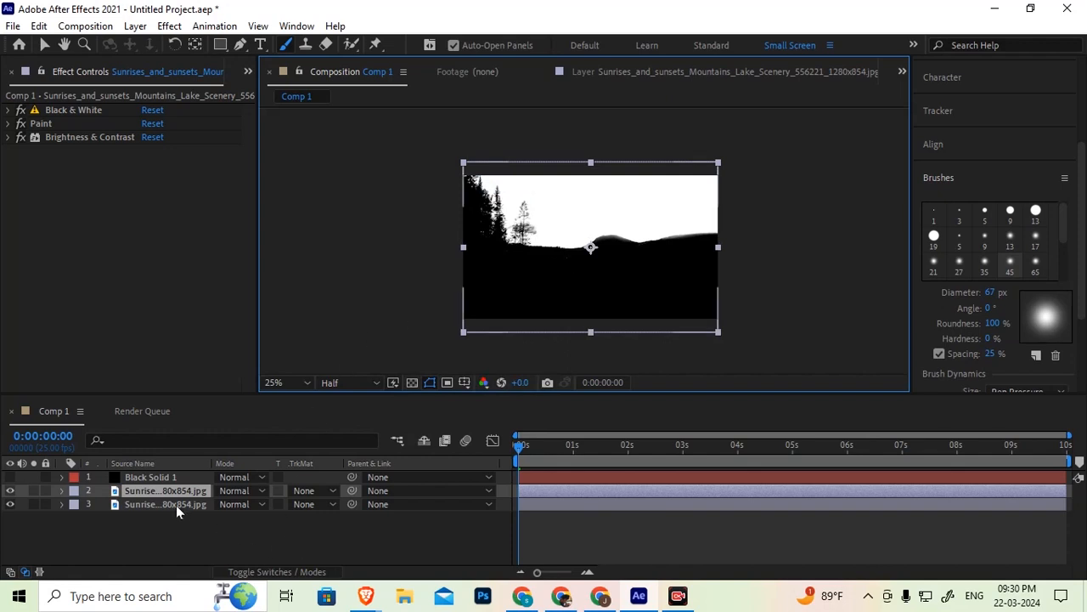
Step: Assign the painted copy as a Luma Matte to the original photo and turn on the transparency grid
{"action": "left_click", "coordinate": [315, 504]}
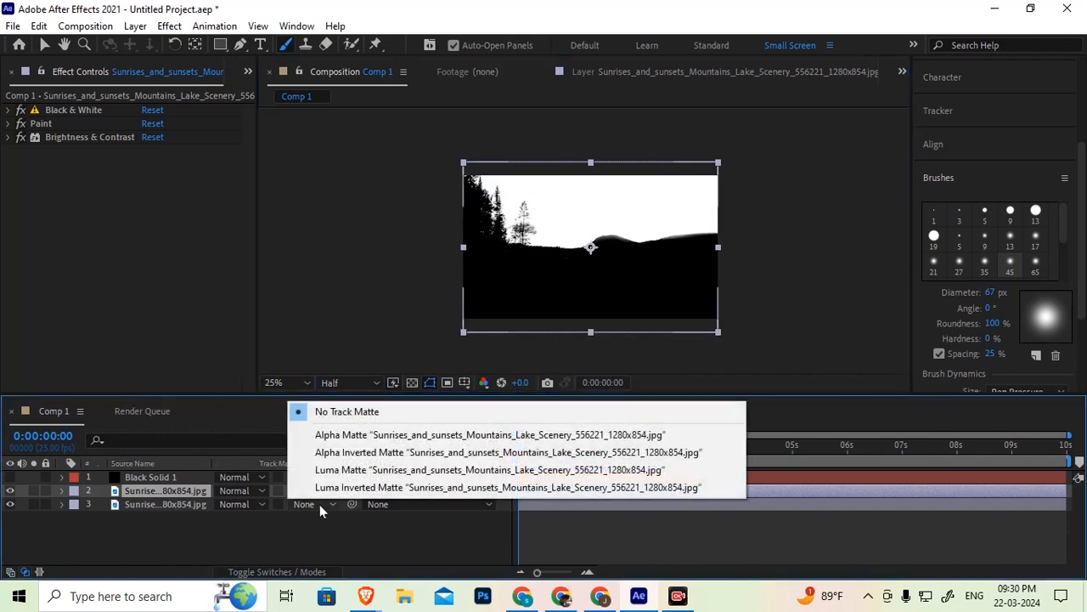
{"action": "left_click", "coordinate": [377, 469]}
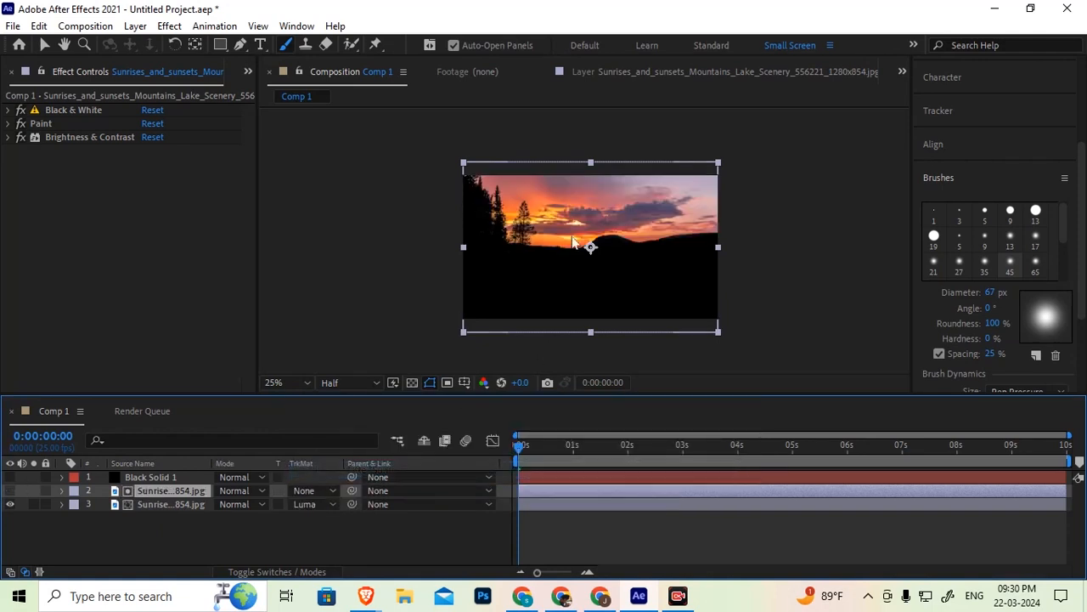
{"action": "left_click", "coordinate": [412, 382]}
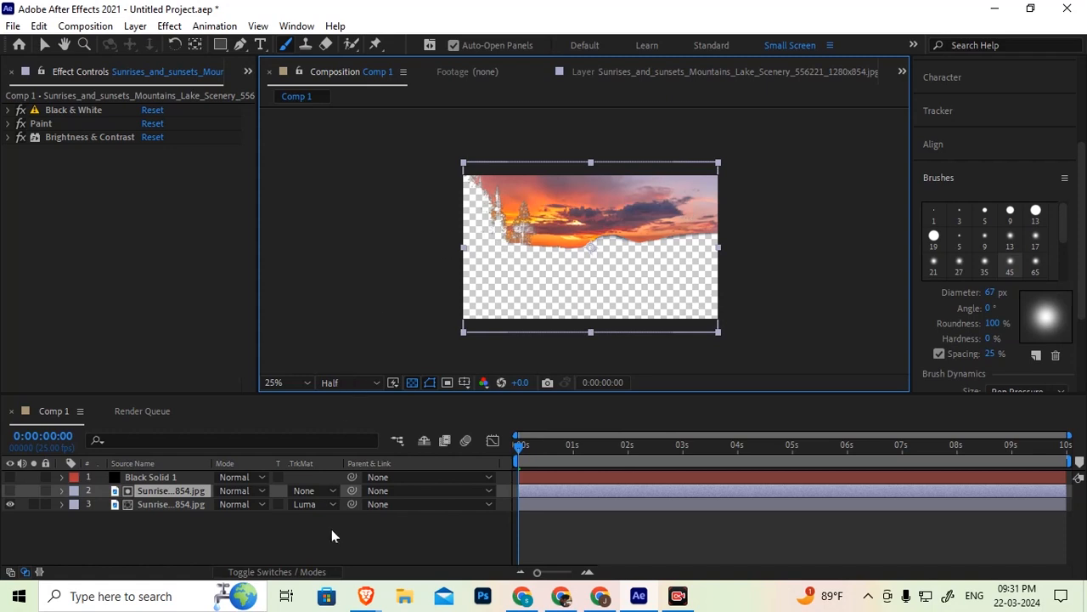
Step: Change the original photo's track matte to Luma Inverted Matte to cut out the sky
{"action": "left_click", "coordinate": [326, 504]}
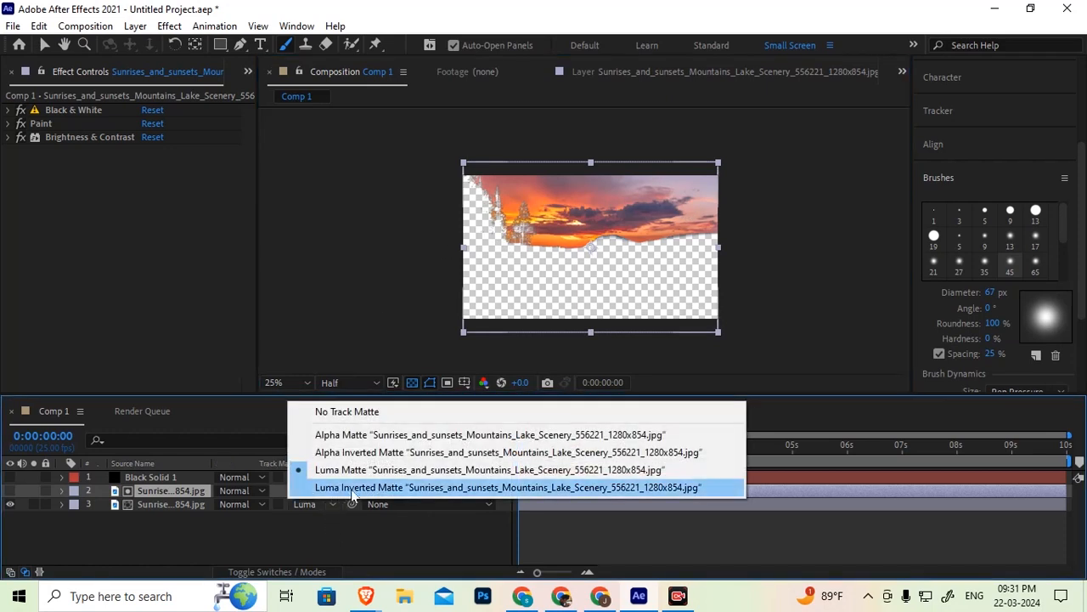
{"action": "left_click", "coordinate": [353, 490]}
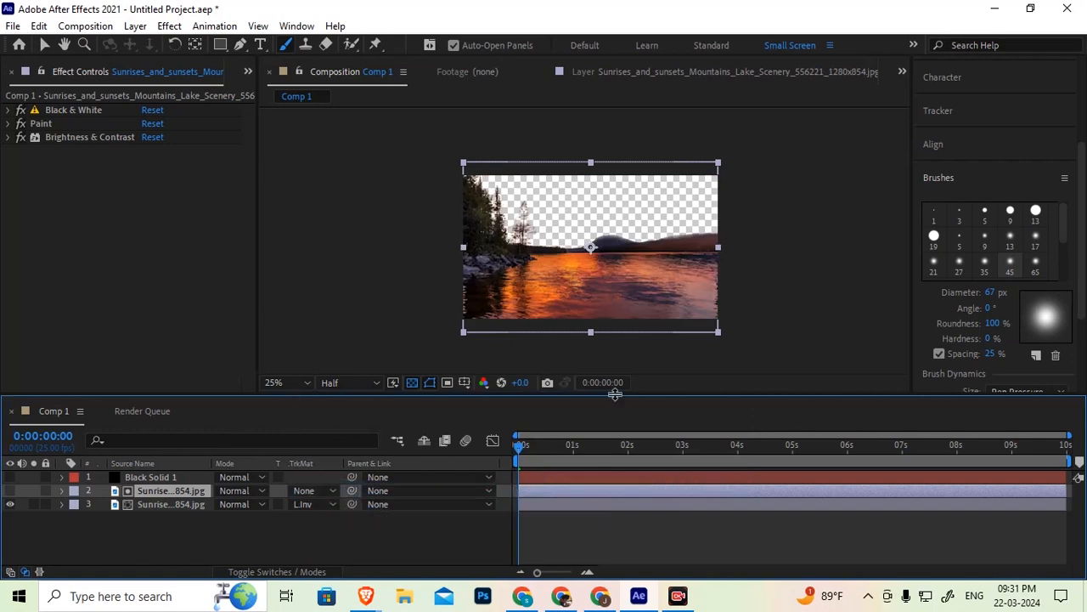
{"action": "scroll", "coordinate": [581, 249], "scroll_direction": "up", "scroll_amount": 2}
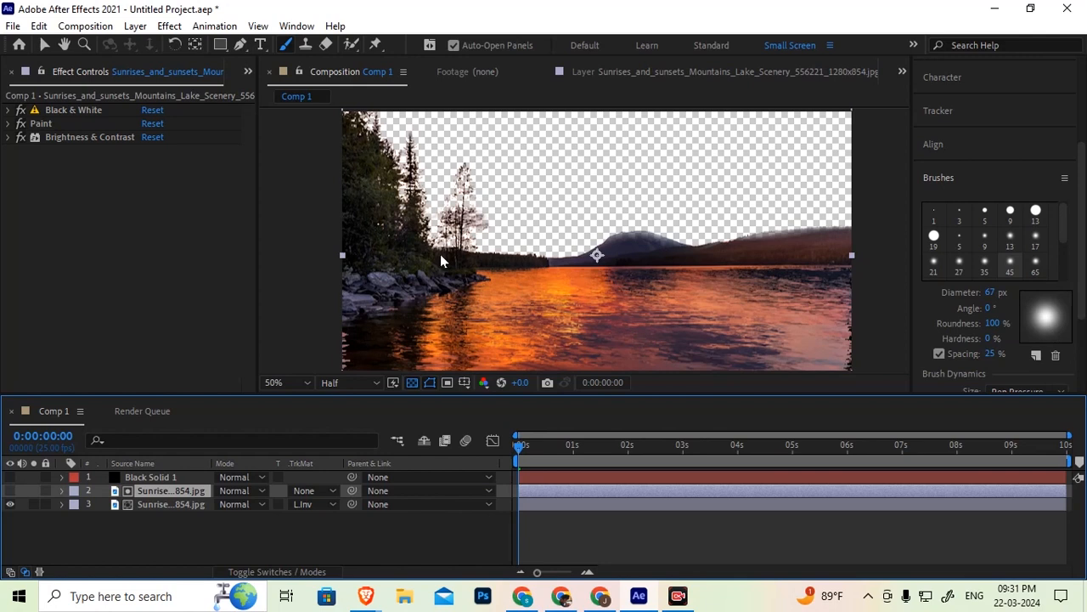
Step: Toggle Black Solid 1's visibility over the water and play back the ripple animation on the original photo from the start
{"action": "left_click", "coordinate": [10, 476]}
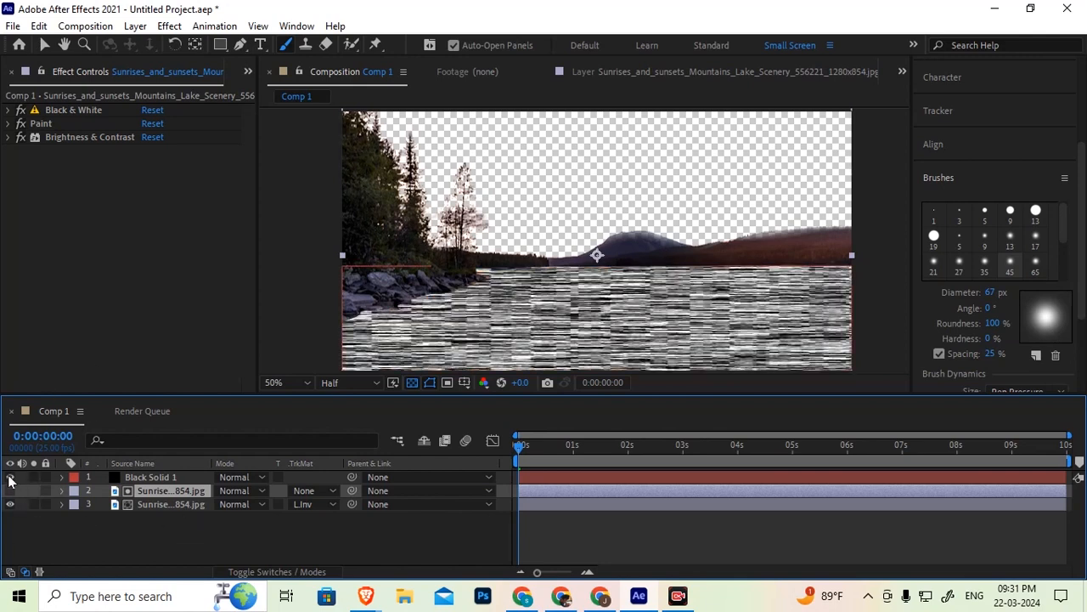
{"action": "left_click", "coordinate": [11, 478]}
{"action": "left_click", "coordinate": [170, 504]}
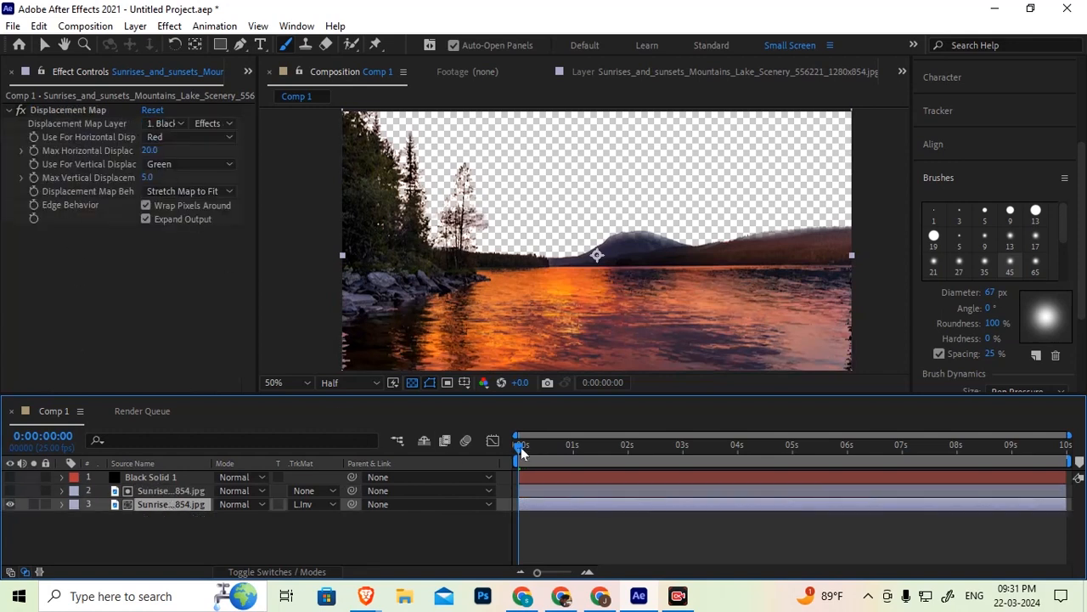
{"action": "key", "text": "space"}
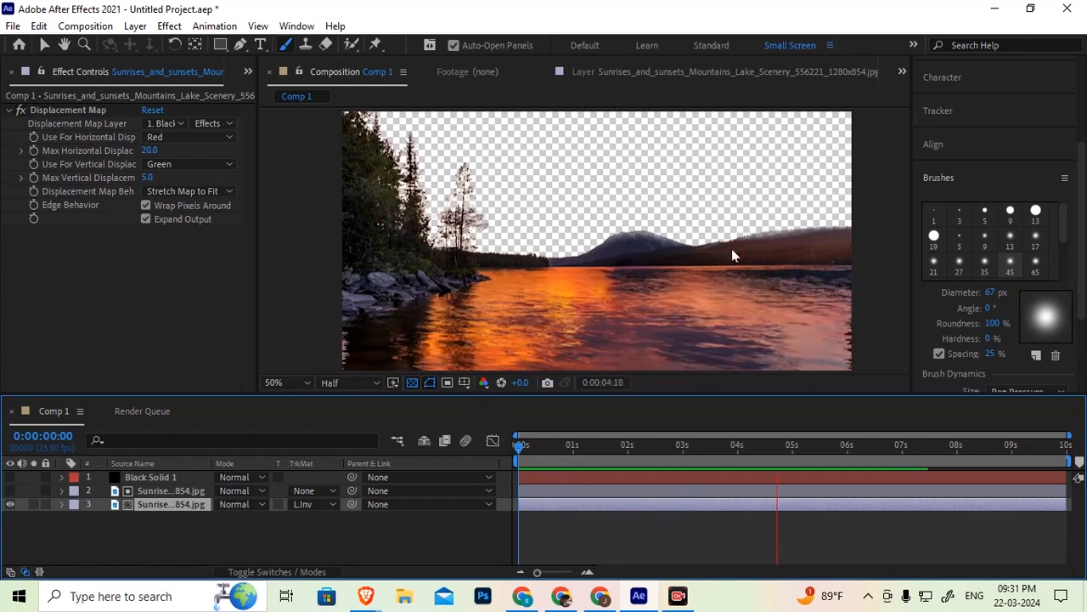
{"action": "left_click", "coordinate": [795, 312]}
{"action": "left_click", "coordinate": [521, 444]}
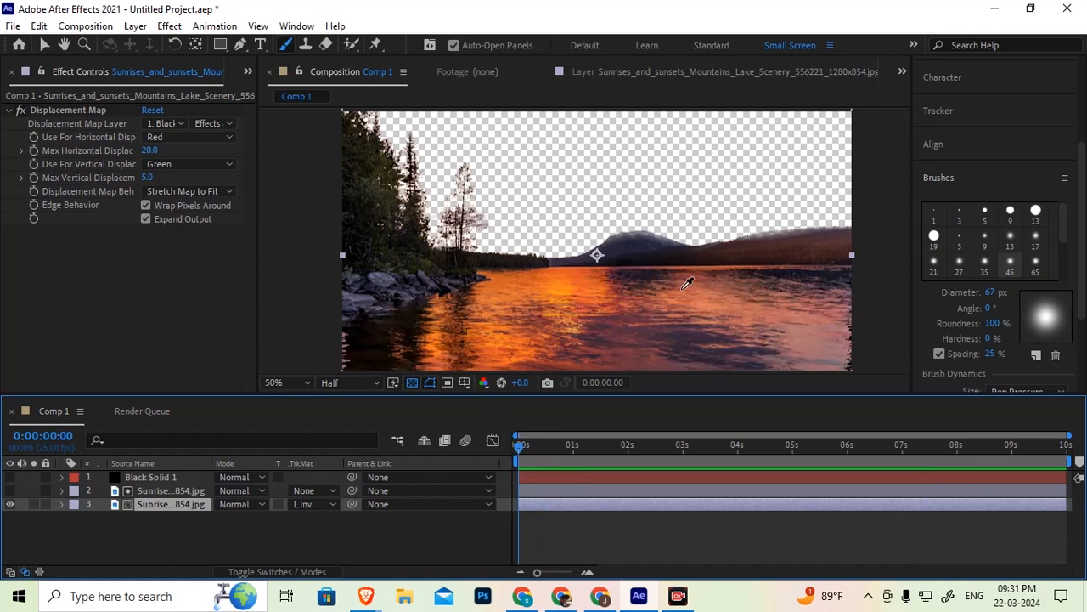
Step: Fit the whole composition in the viewer and collapse the original photo's Displacement Map settings
{"action": "scroll", "coordinate": [685, 282], "scroll_direction": "up", "scroll_amount": 2}
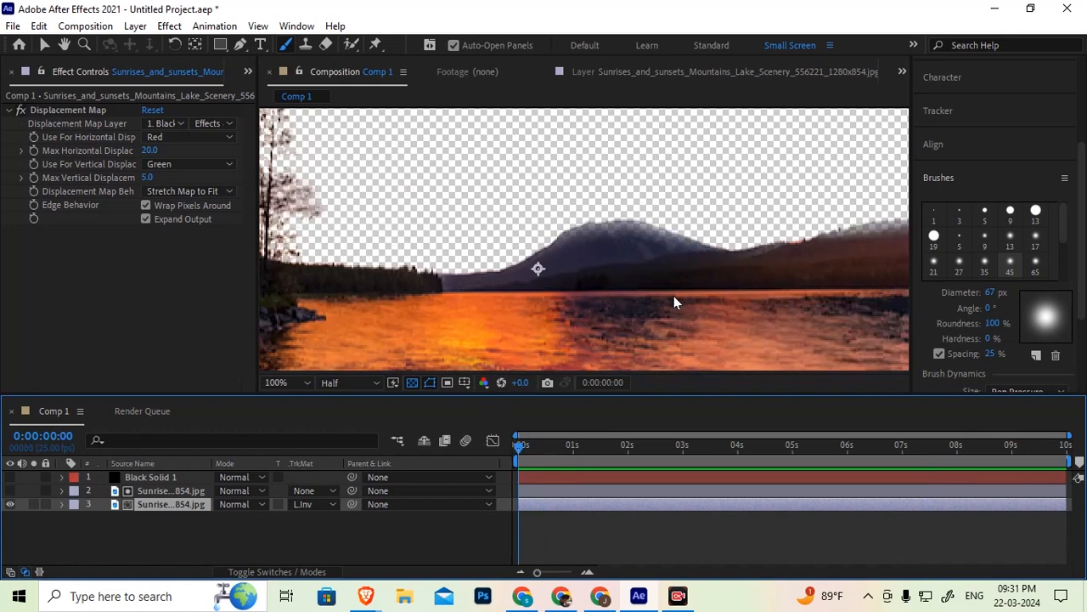
{"action": "left_click", "coordinate": [285, 382]}
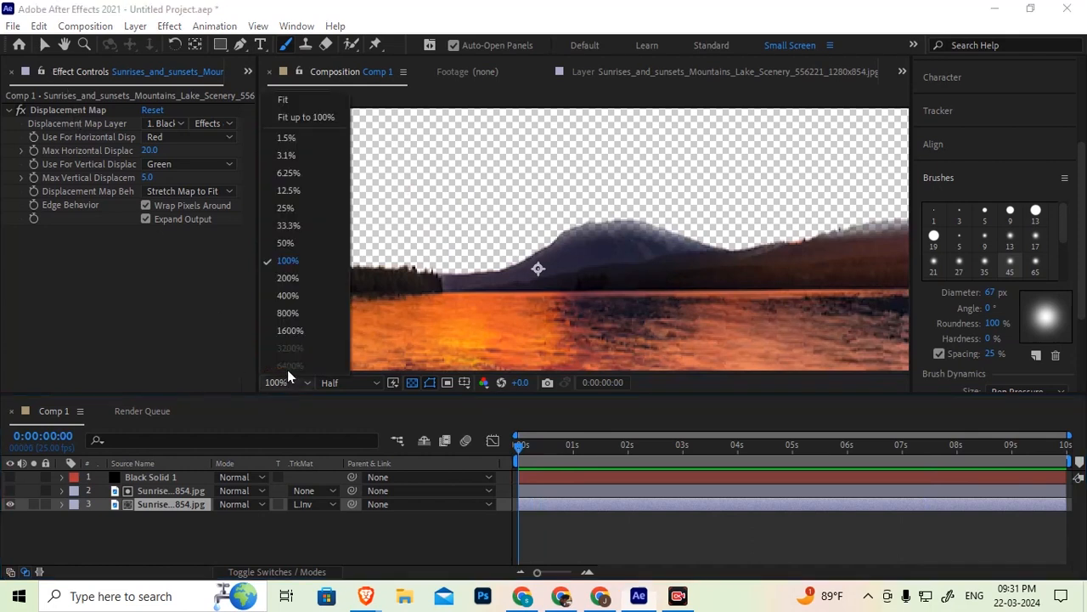
{"action": "left_click", "coordinate": [286, 101]}
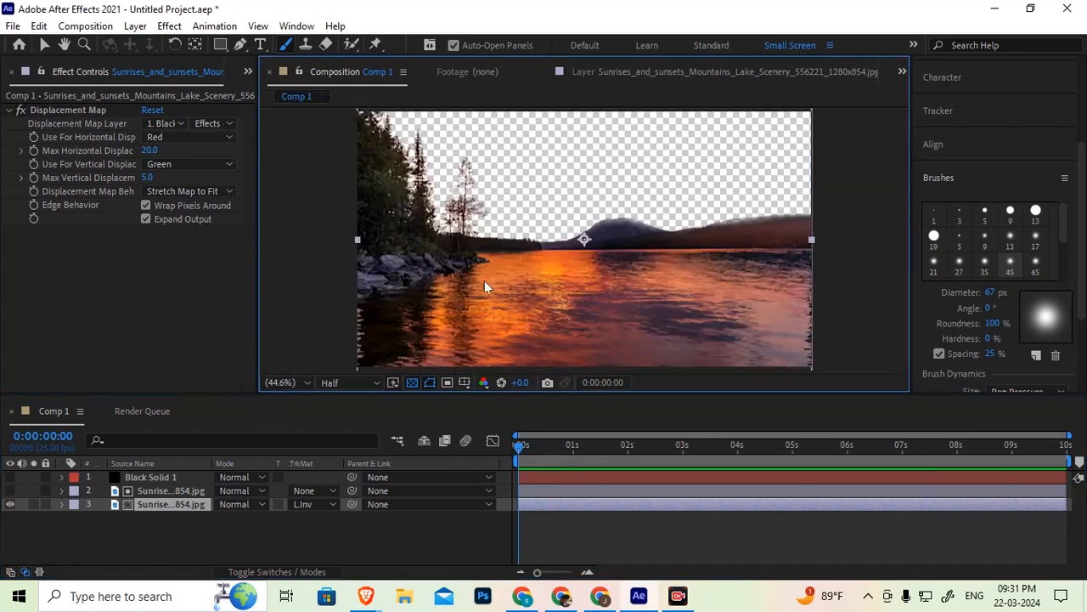
{"action": "left_click", "coordinate": [147, 547]}
{"action": "left_click", "coordinate": [10, 110]}
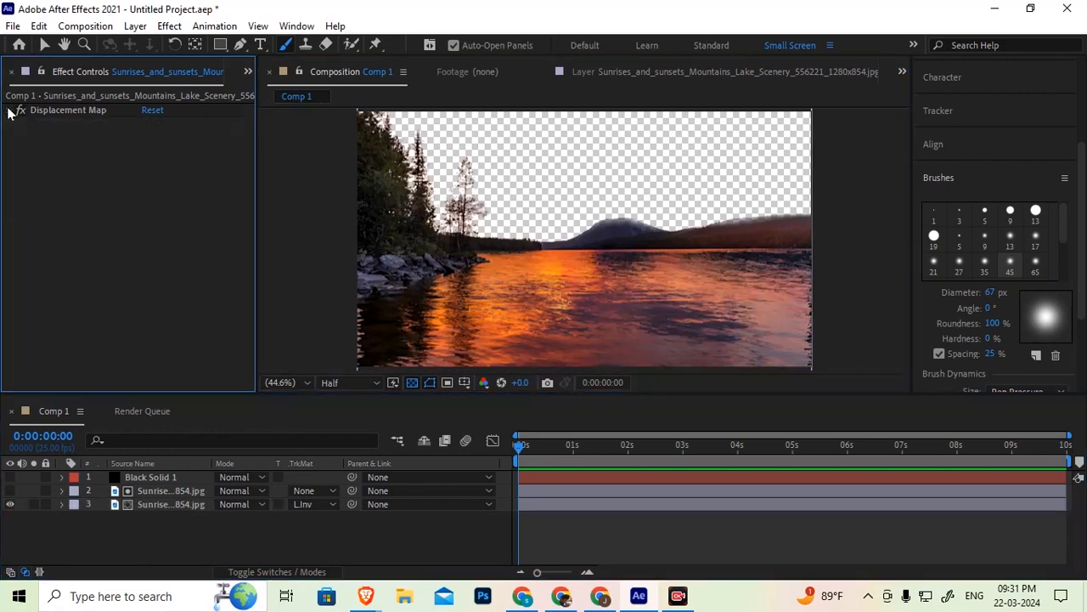
{"action": "left_click", "coordinate": [167, 537]}
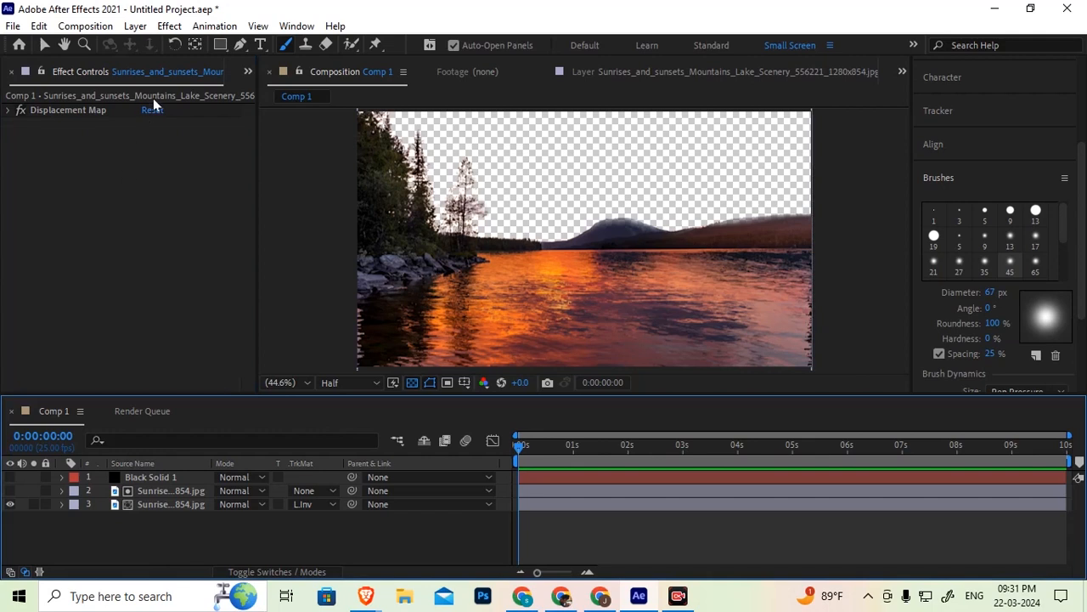
Step: Create a new black solid layer, Black Solid 2, at the composition size of 1280 x 720 px
{"action": "left_click", "coordinate": [133, 26]}
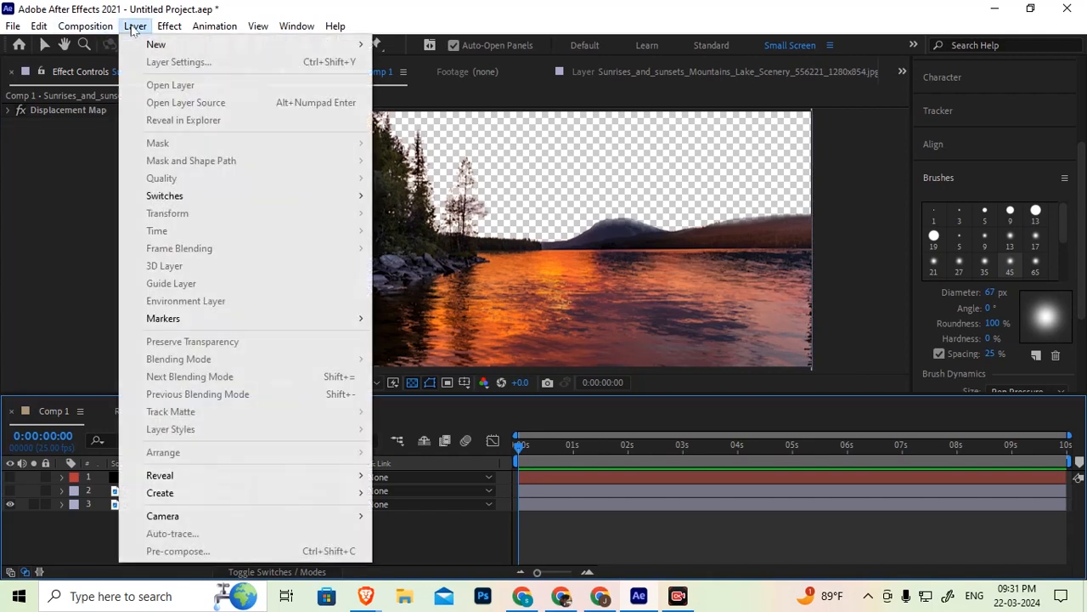
{"action": "mouse_move", "coordinate": [214, 49]}
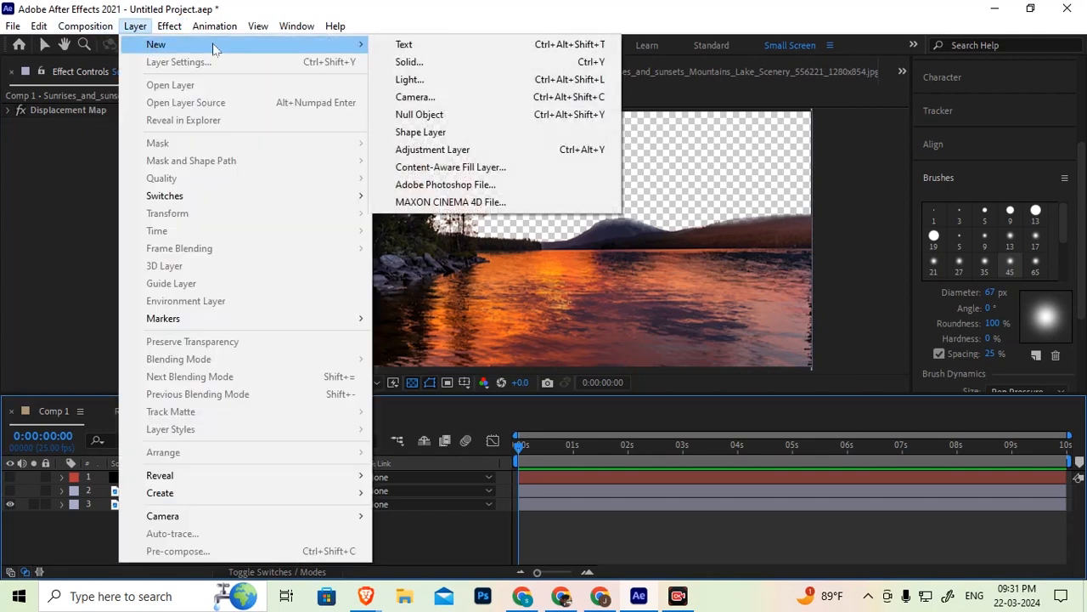
{"action": "left_click", "coordinate": [443, 62]}
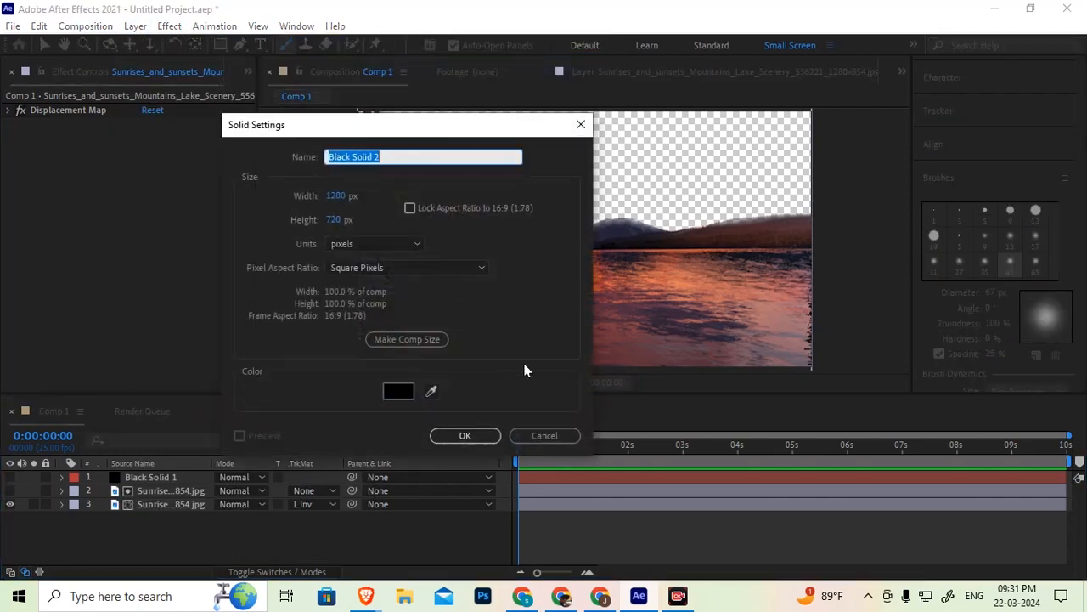
{"action": "left_click", "coordinate": [465, 436]}
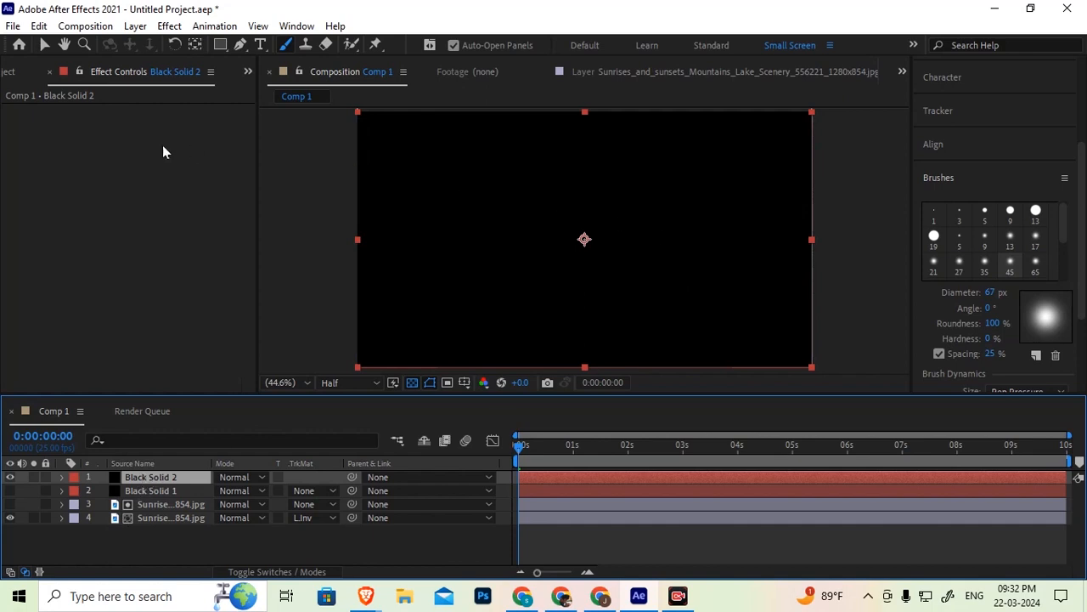
Step: Search the effects for "grad" and apply Gradient Ramp to Black Solid 2
{"action": "left_click", "coordinate": [25, 75]}
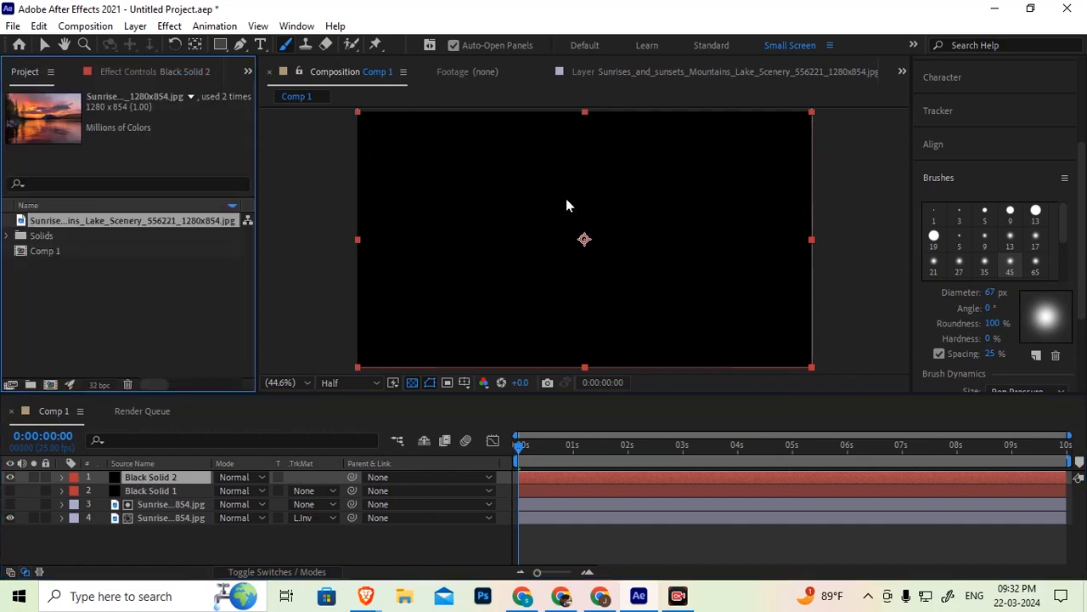
{"action": "left_click_drag", "start_coordinate": [1081, 230], "coordinate": [1080, 143]}
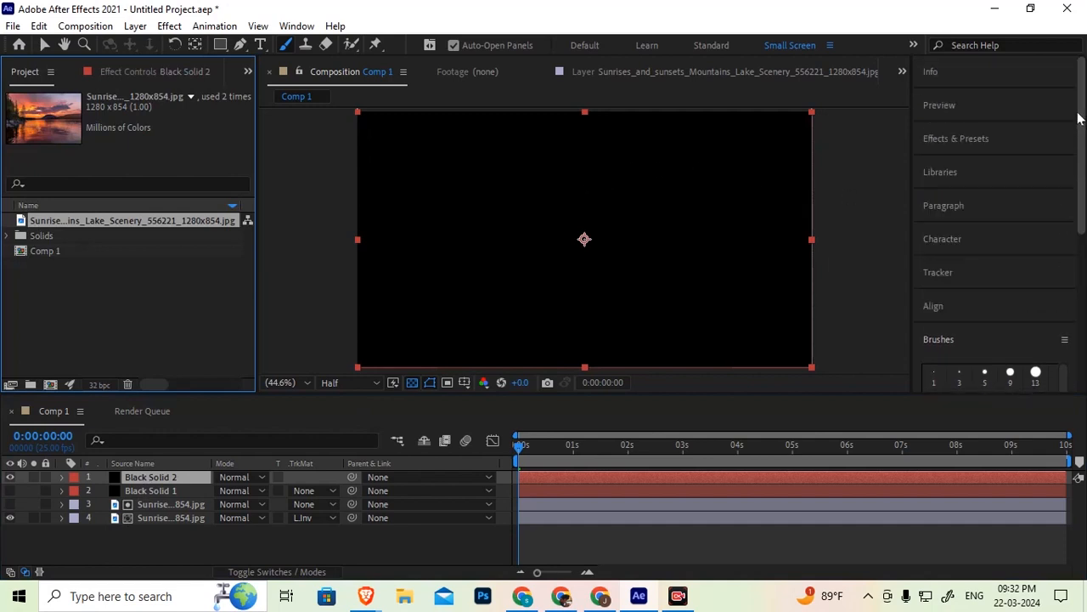
{"action": "left_click", "coordinate": [949, 138]}
{"action": "left_click", "coordinate": [958, 164]}
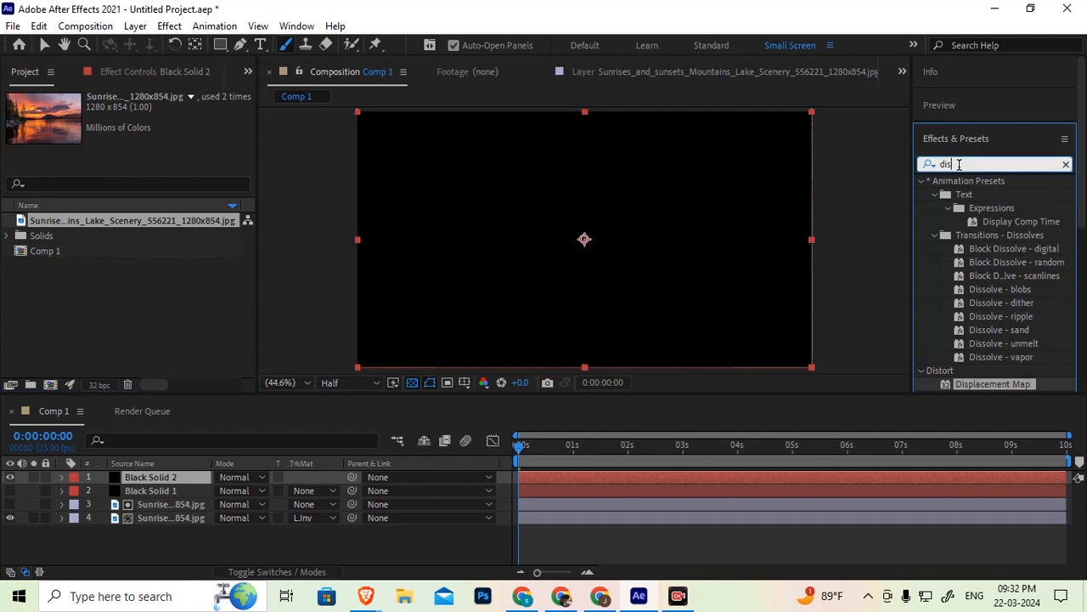
{"action": "left_click_drag", "start_coordinate": [958, 164], "coordinate": [904, 174]}
{"action": "type", "text": "grad"}
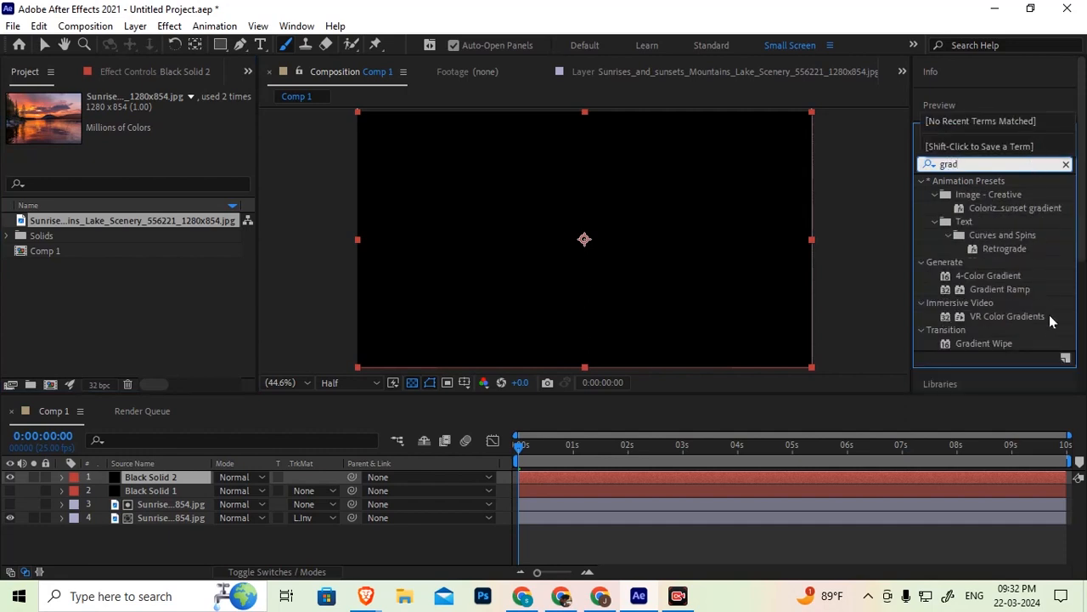
{"action": "left_click", "coordinate": [995, 289]}
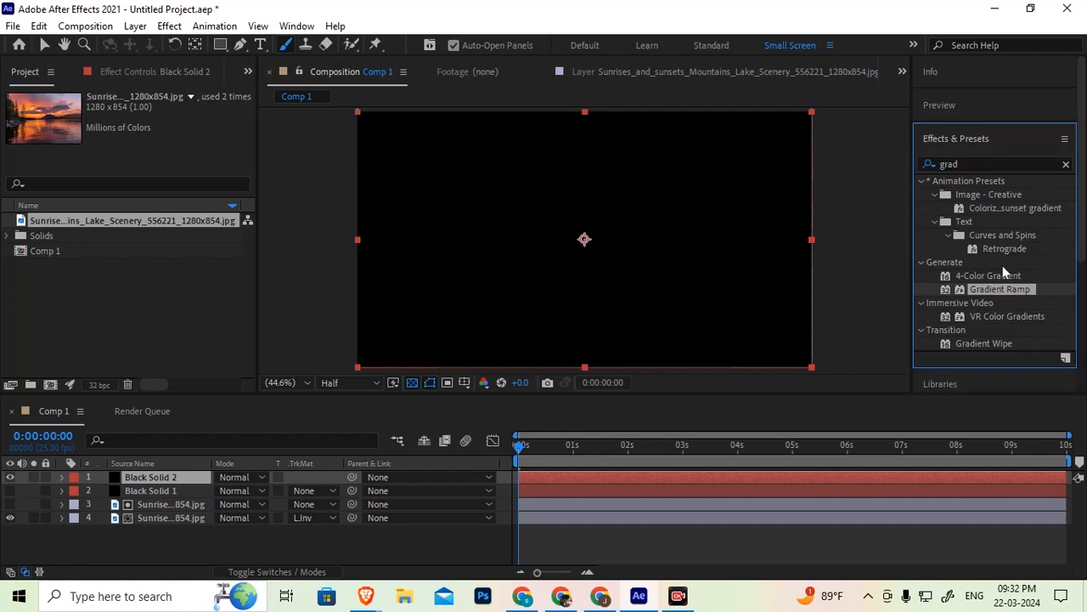
{"action": "left_click_drag", "start_coordinate": [994, 290], "coordinate": [620, 217]}
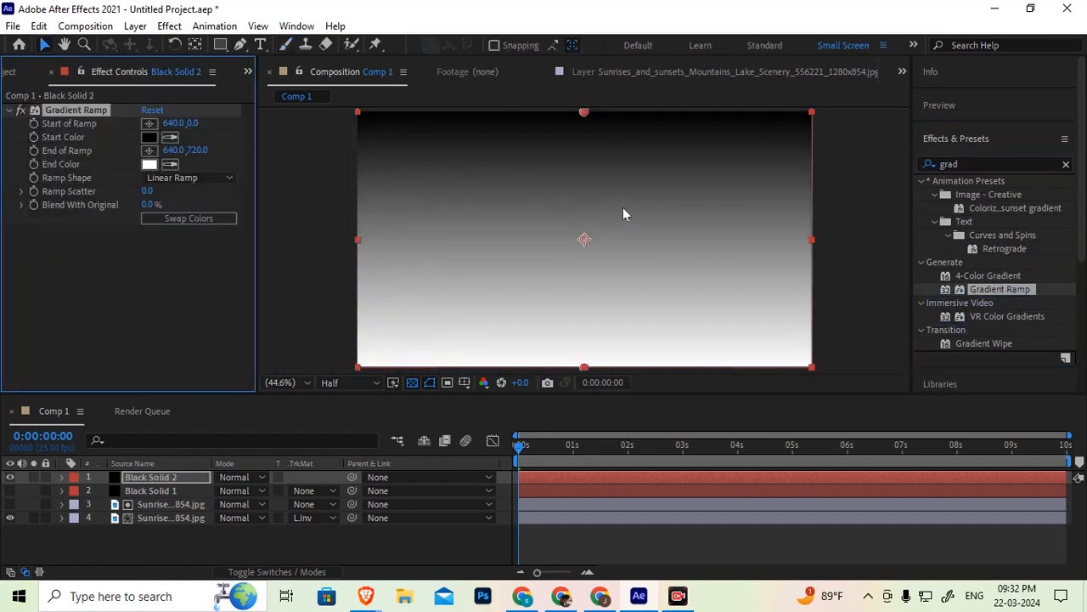
Step: Toggle Black Solid 2's visibility to compare its gradient with the cut-out landscape, leaving the layer visible and selected
{"action": "left_click", "coordinate": [10, 477]}
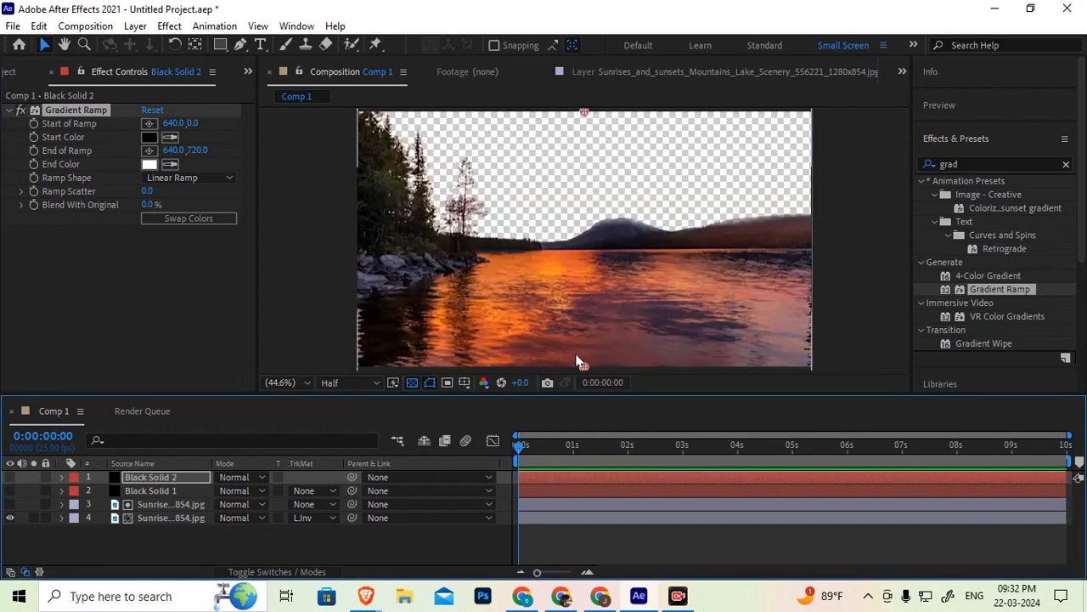
{"action": "left_click", "coordinate": [10, 477]}
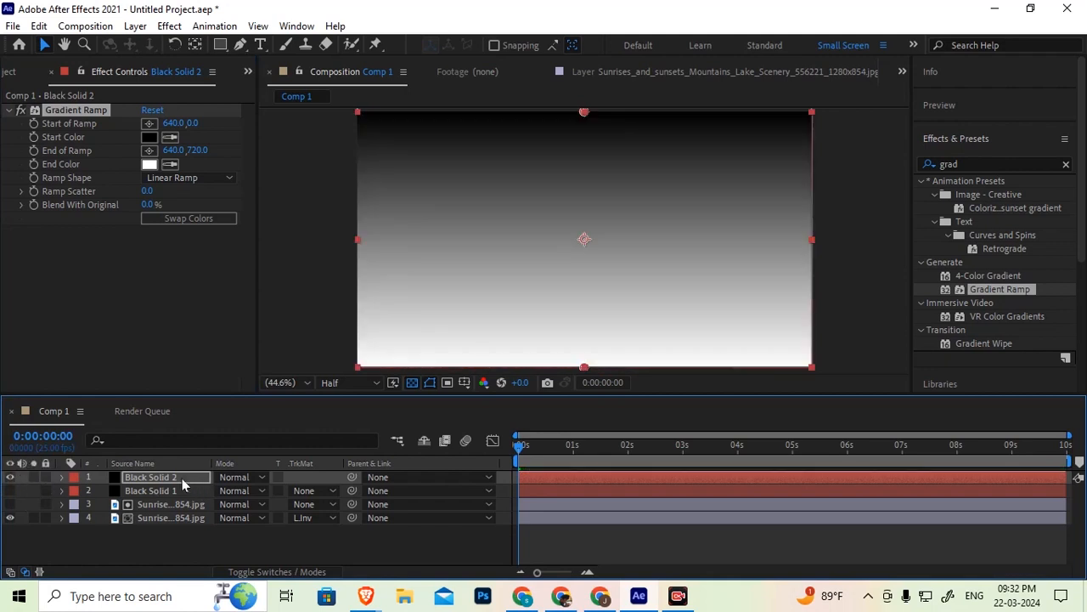
{"action": "left_click", "coordinate": [182, 479]}
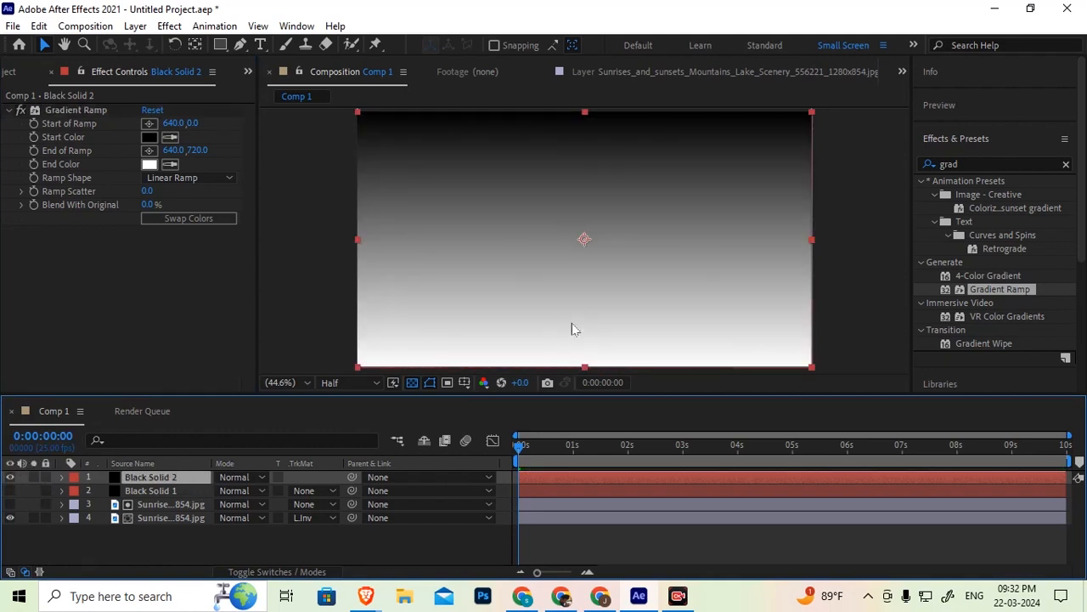
Step: Set the Gradient Ramp's start color on Black Solid 2 to the light golden orange F7CA6B
{"action": "left_click", "coordinate": [149, 137]}
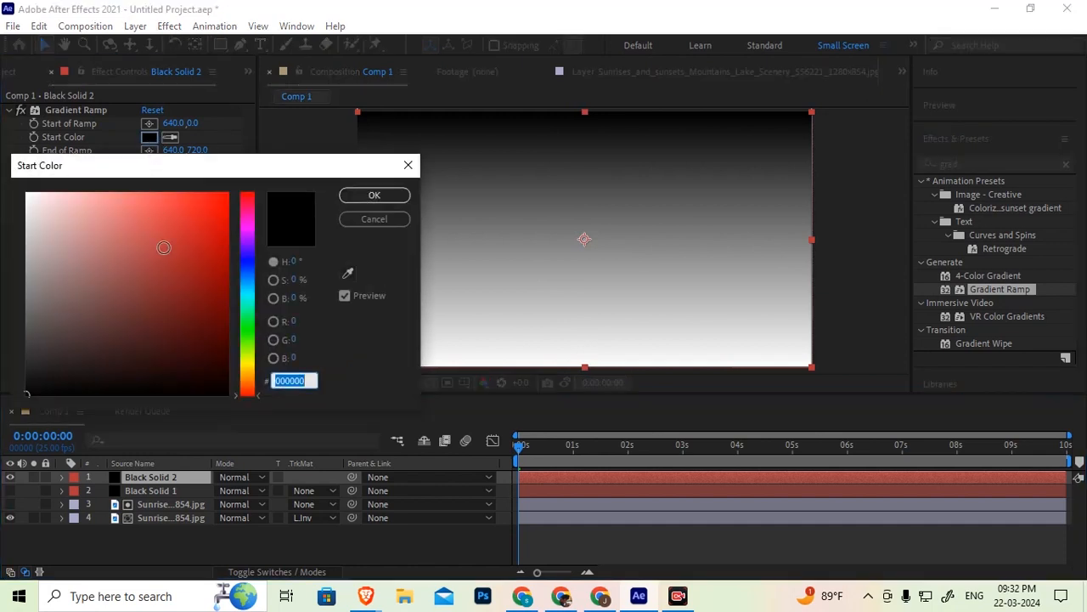
{"action": "left_click", "coordinate": [247, 372]}
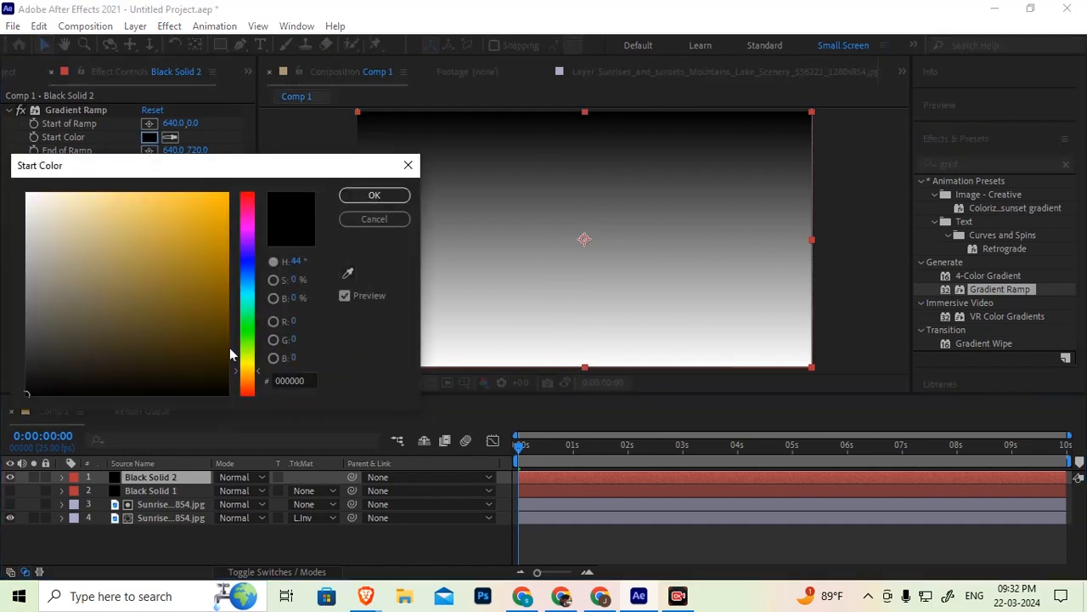
{"action": "left_click", "coordinate": [133, 200]}
{"action": "left_click_drag", "start_coordinate": [133, 200], "coordinate": [140, 198]}
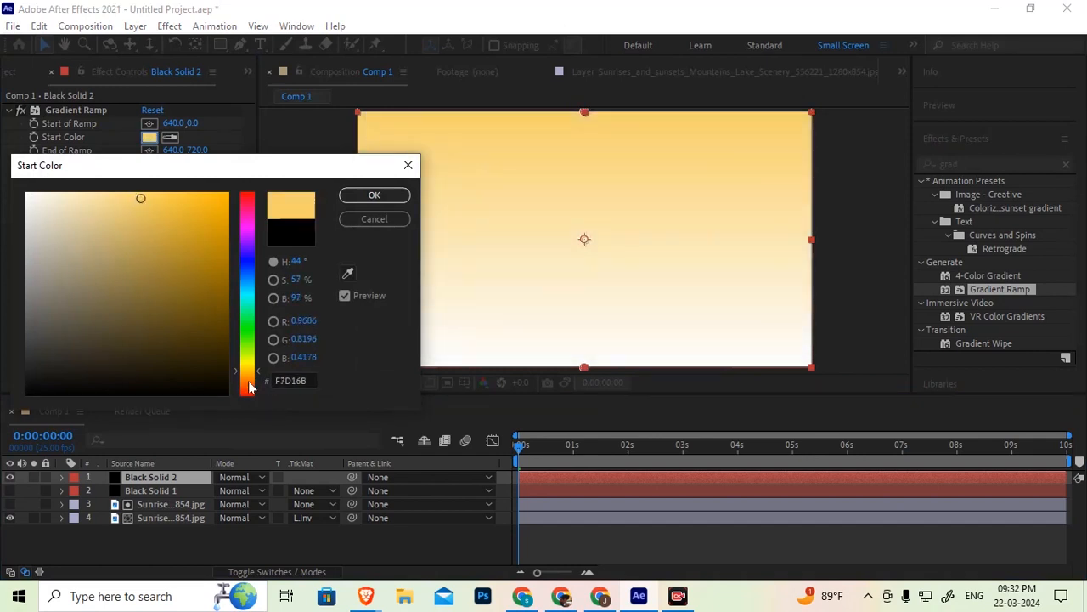
{"action": "left_click", "coordinate": [245, 372]}
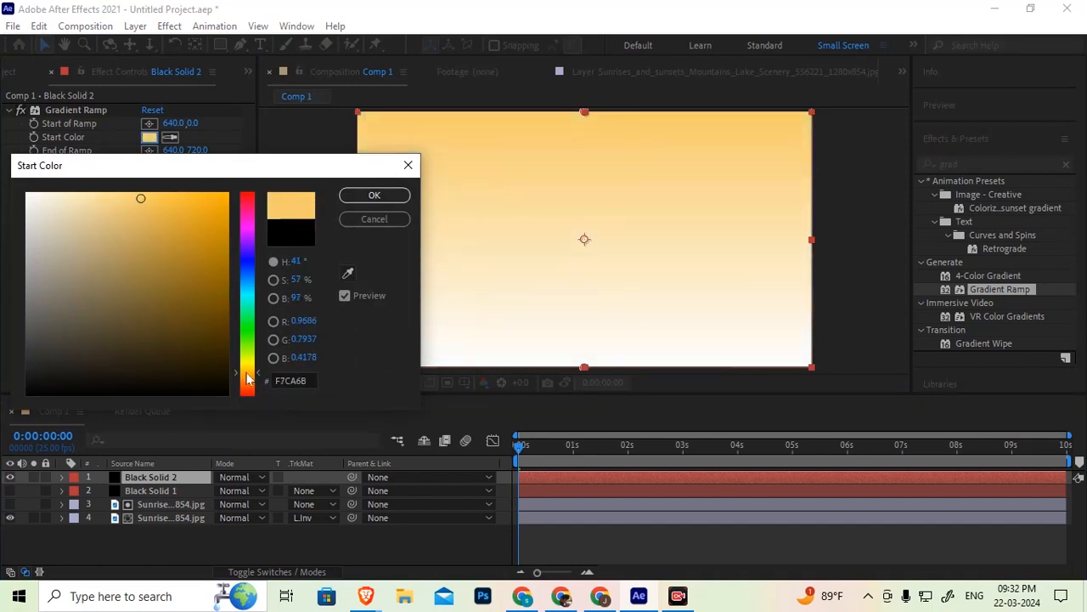
{"action": "left_click", "coordinate": [370, 196]}
Step: Set the Gradient Ramp's end color to the dark reddish brown 761C0A
{"action": "left_click", "coordinate": [149, 163]}
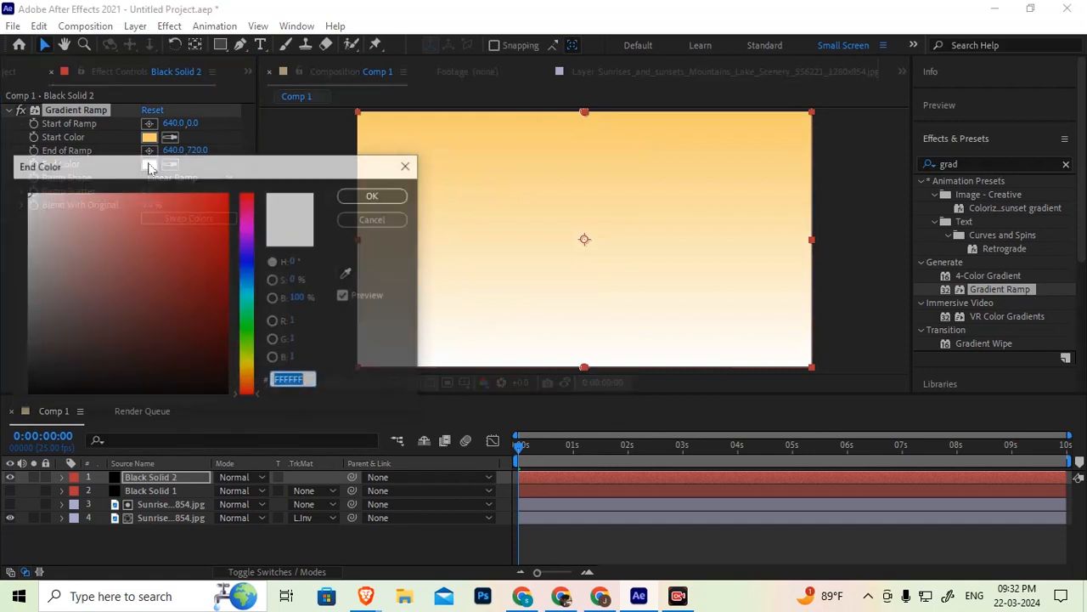
{"action": "left_click", "coordinate": [247, 389]}
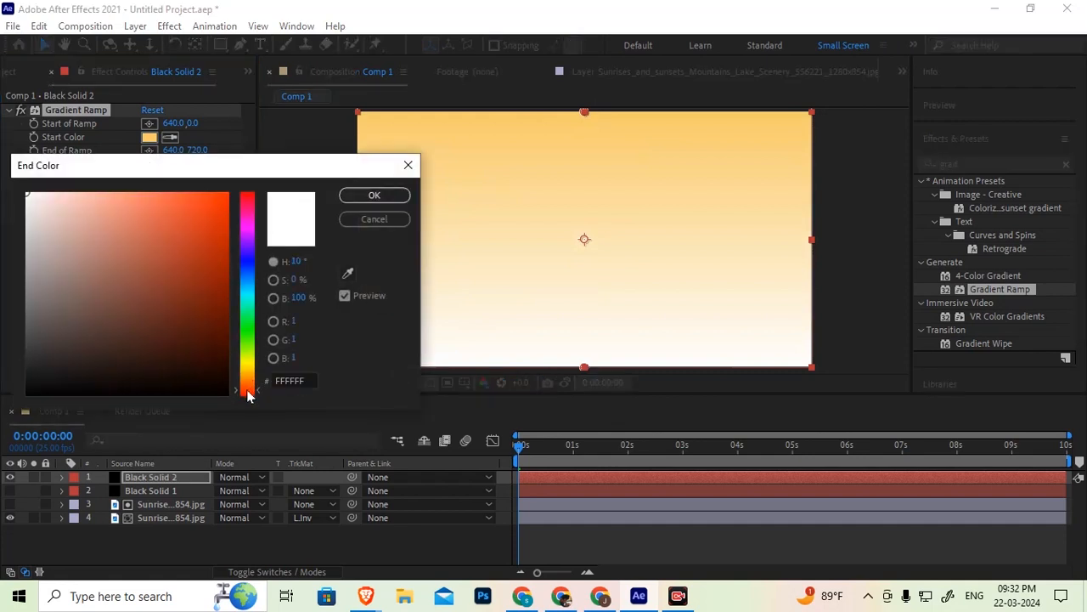
{"action": "mouse_move", "coordinate": [184, 279]}
{"action": "left_mouse_down"}
{"action": "mouse_move", "coordinate": [229, 275]}
{"action": "mouse_move", "coordinate": [213, 296]}
{"action": "mouse_move", "coordinate": [201, 282]}
{"action": "mouse_move", "coordinate": [201, 293]}
{"action": "mouse_move", "coordinate": [170, 308]}
{"action": "mouse_move", "coordinate": [210, 301]}
{"action": "left_mouse_up"}
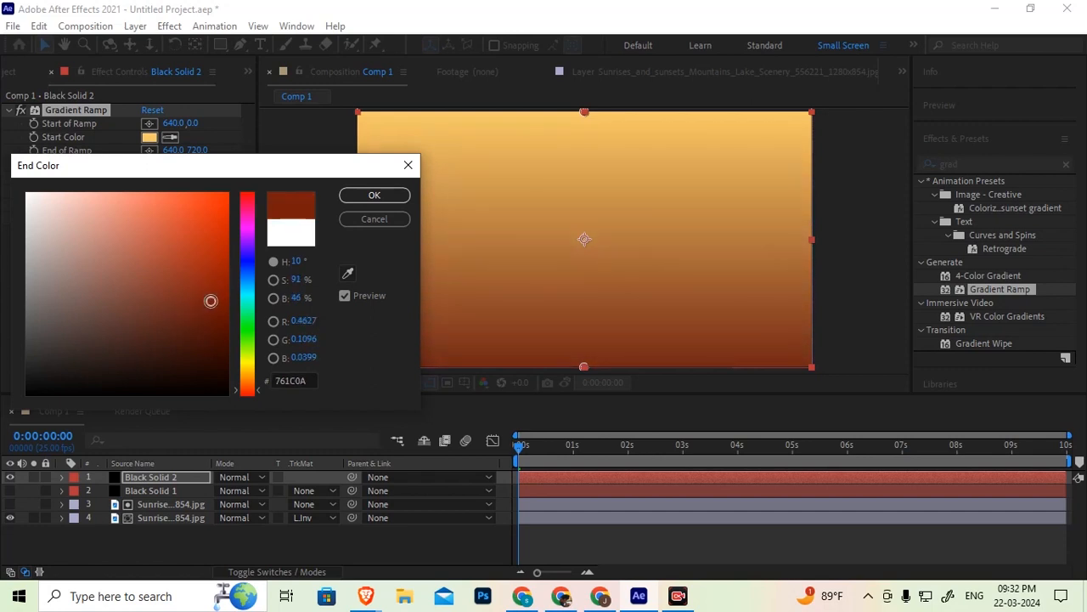
{"action": "left_click", "coordinate": [372, 194]}
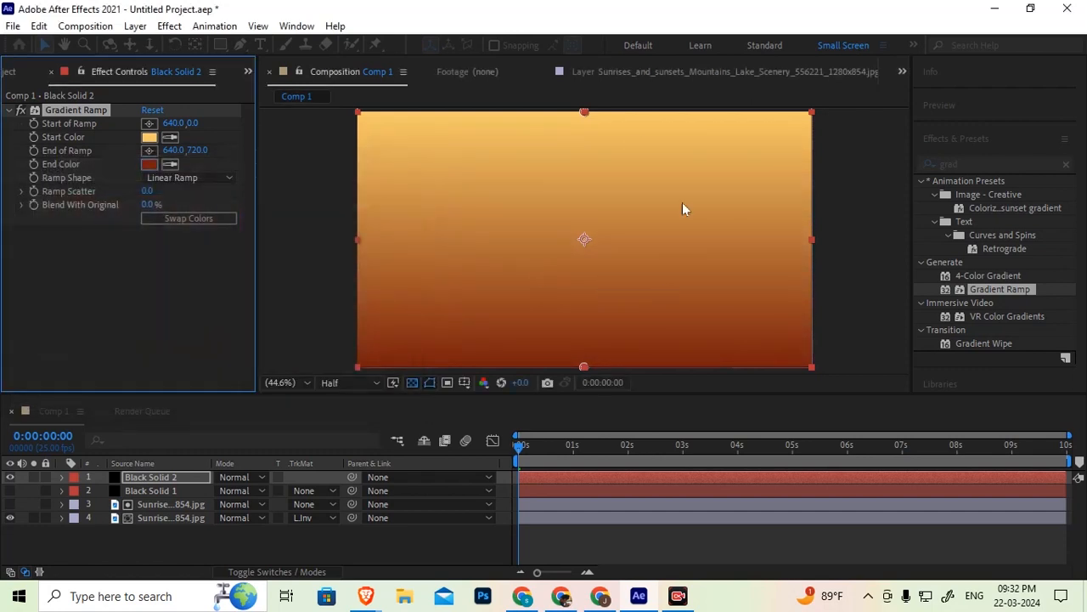
Step: Hide and reshow Black Solid 2 to compare its orange gradient with the cut-out landscape, then reselect the layer
{"action": "left_click", "coordinate": [10, 477]}
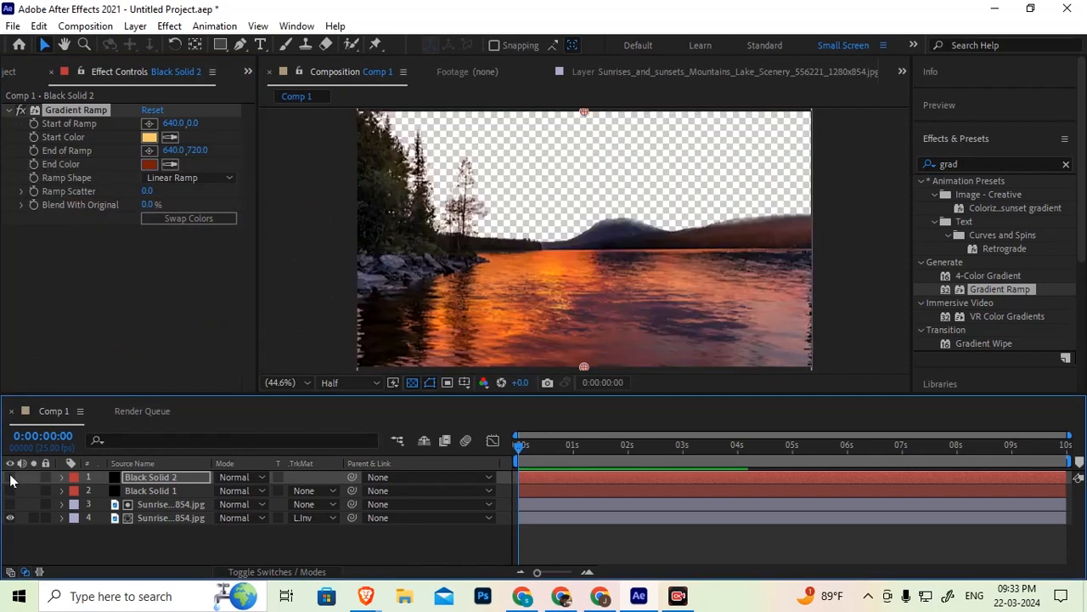
{"action": "left_click", "coordinate": [11, 477]}
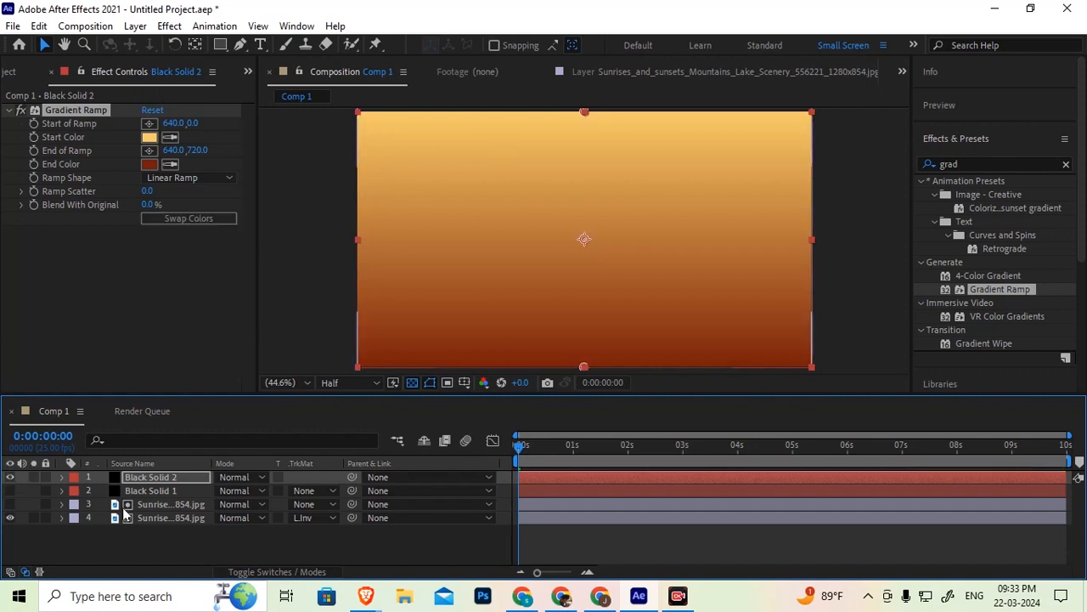
{"action": "left_click", "coordinate": [139, 483]}
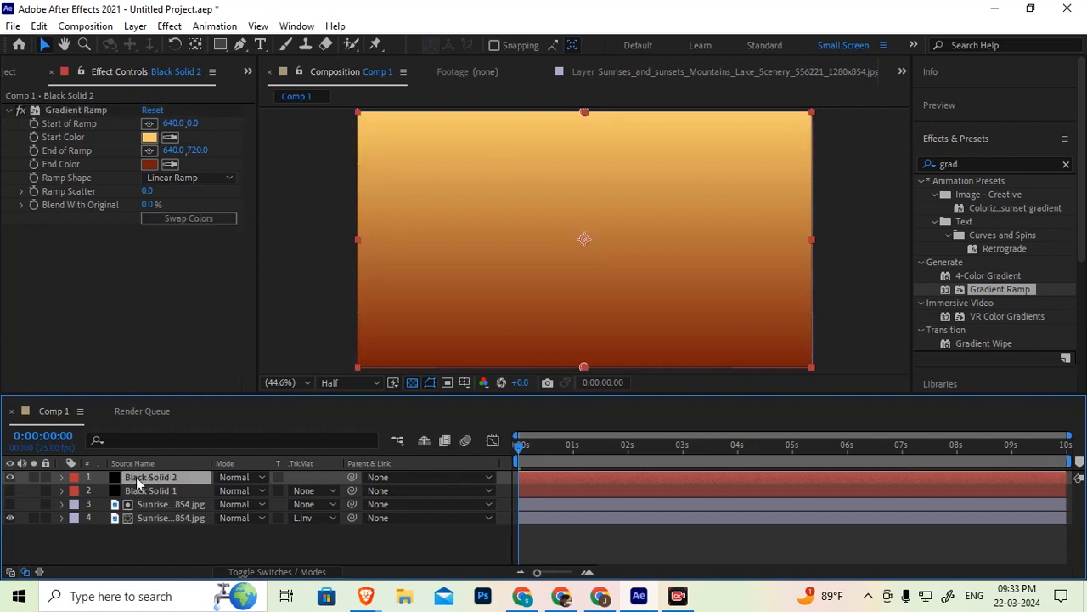
Step: Collapse the Gradient Ramp settings, search the effects for "fract" and apply Fractal Noise to Black Solid 2
{"action": "left_click", "coordinate": [9, 110]}
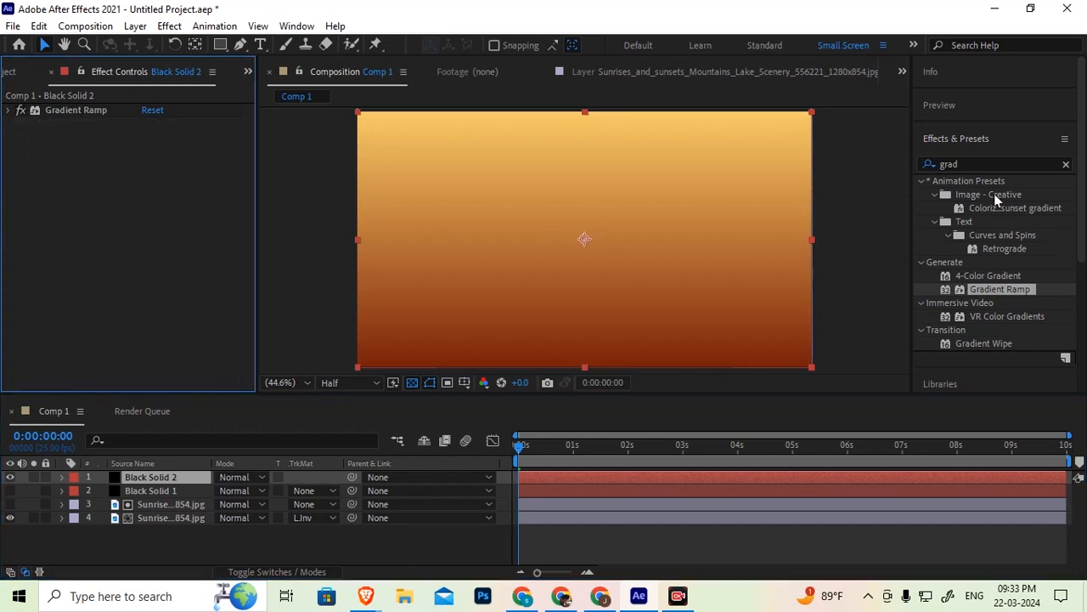
{"action": "double_click", "coordinate": [967, 163]}
{"action": "type", "text": "fract"}
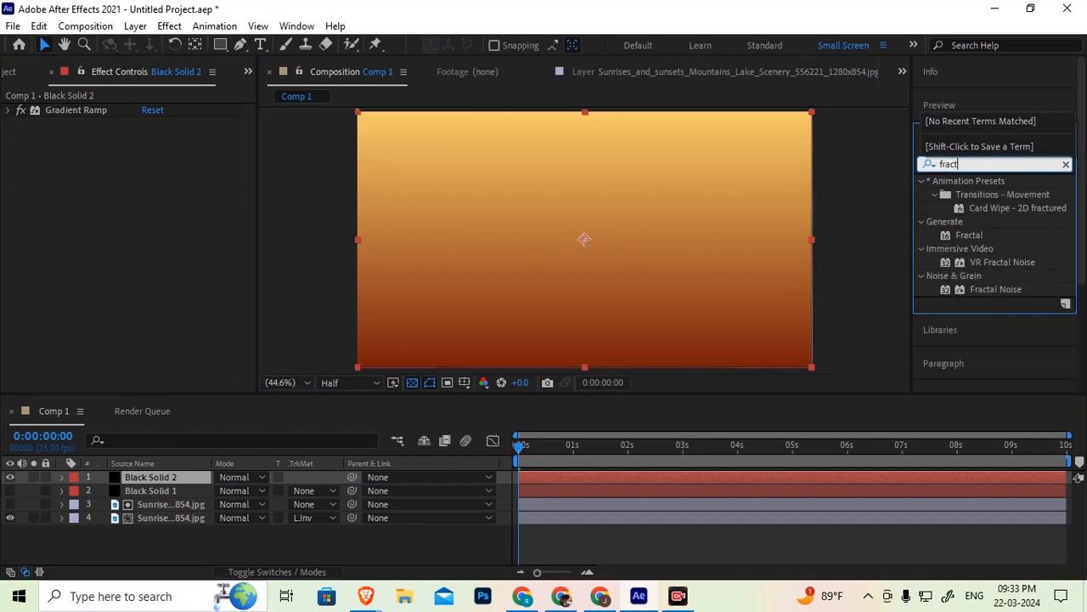
{"action": "left_click", "coordinate": [1009, 290]}
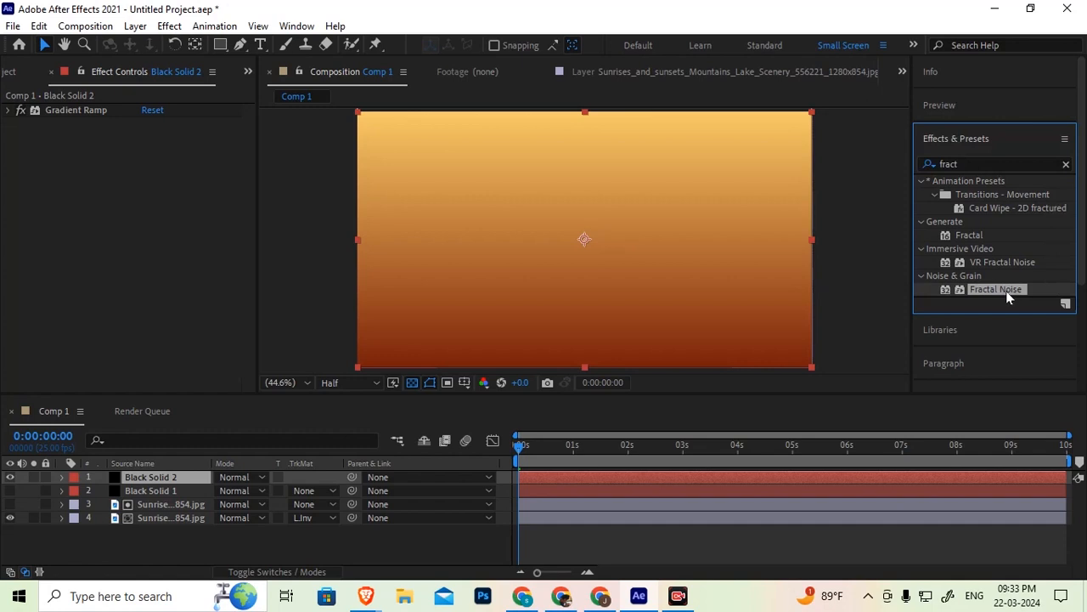
{"action": "scroll", "coordinate": [1081, 280], "scroll_direction": "down", "scroll_amount": 1}
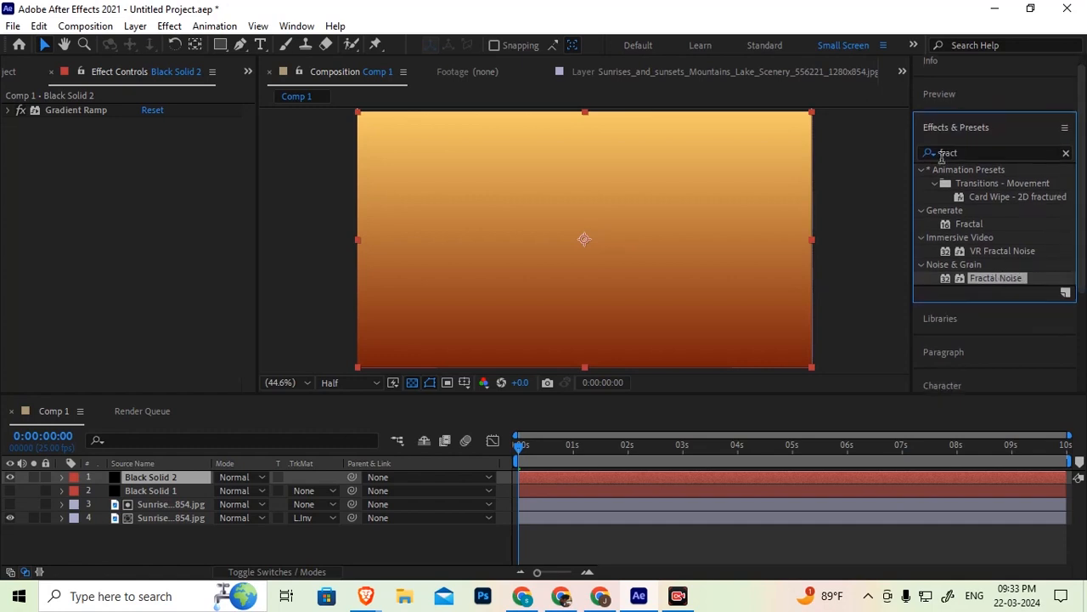
{"action": "left_click_drag", "start_coordinate": [985, 277], "coordinate": [90, 212]}
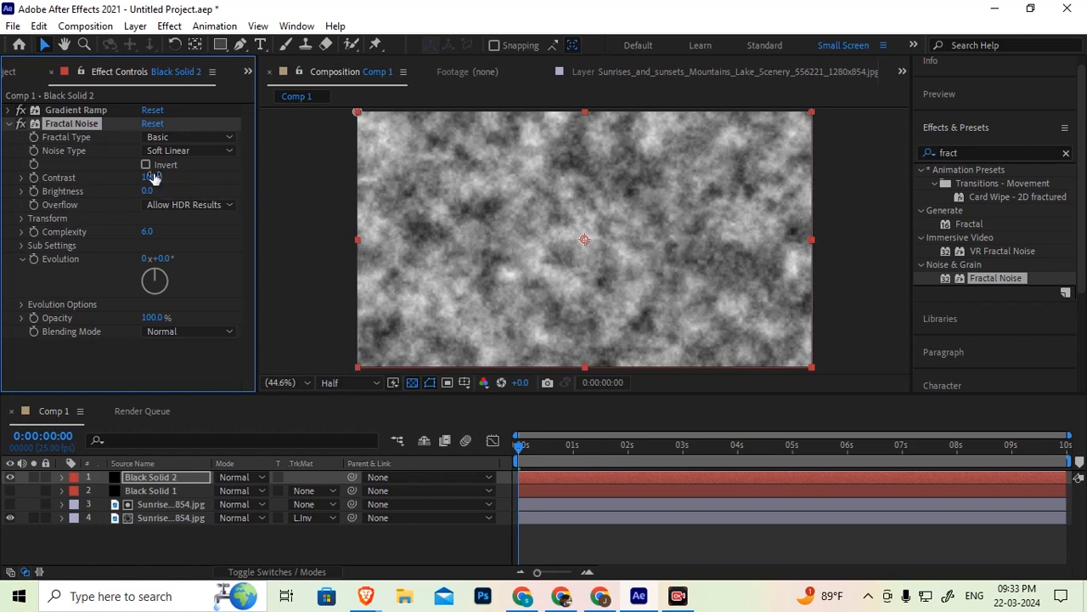
Step: Set Fractal Noise to the Terrain fractal type with Spline noise and invert it
{"action": "left_click", "coordinate": [160, 141]}
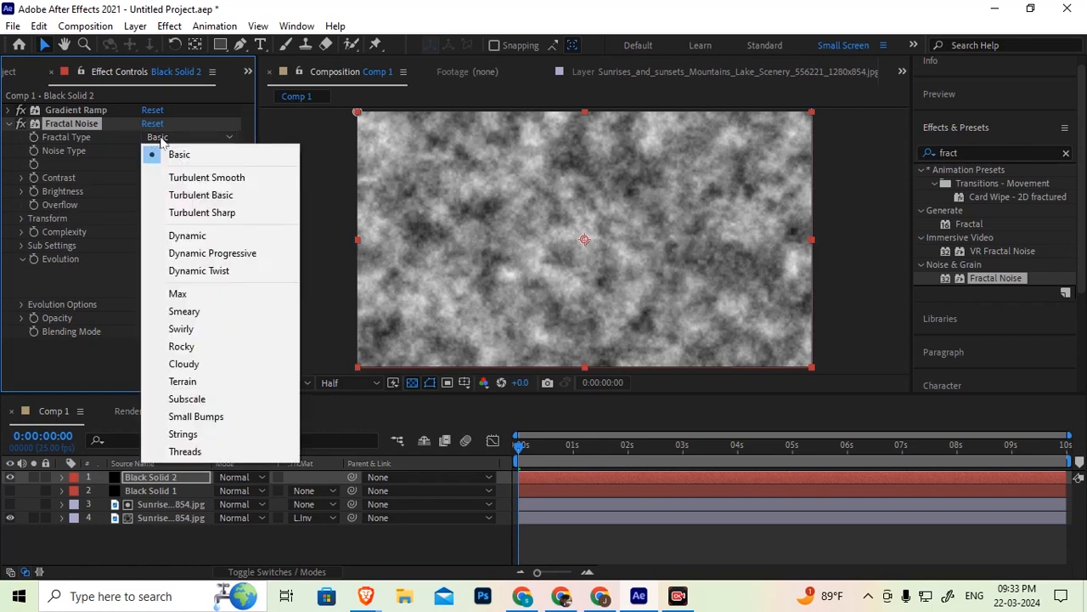
{"action": "left_click", "coordinate": [182, 383]}
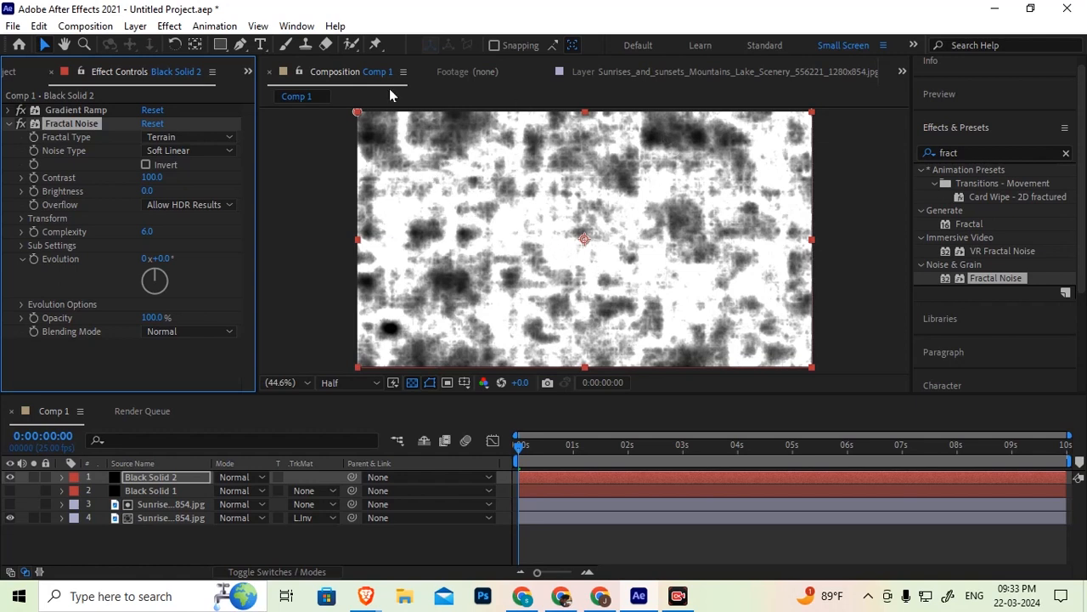
{"action": "left_click", "coordinate": [161, 151]}
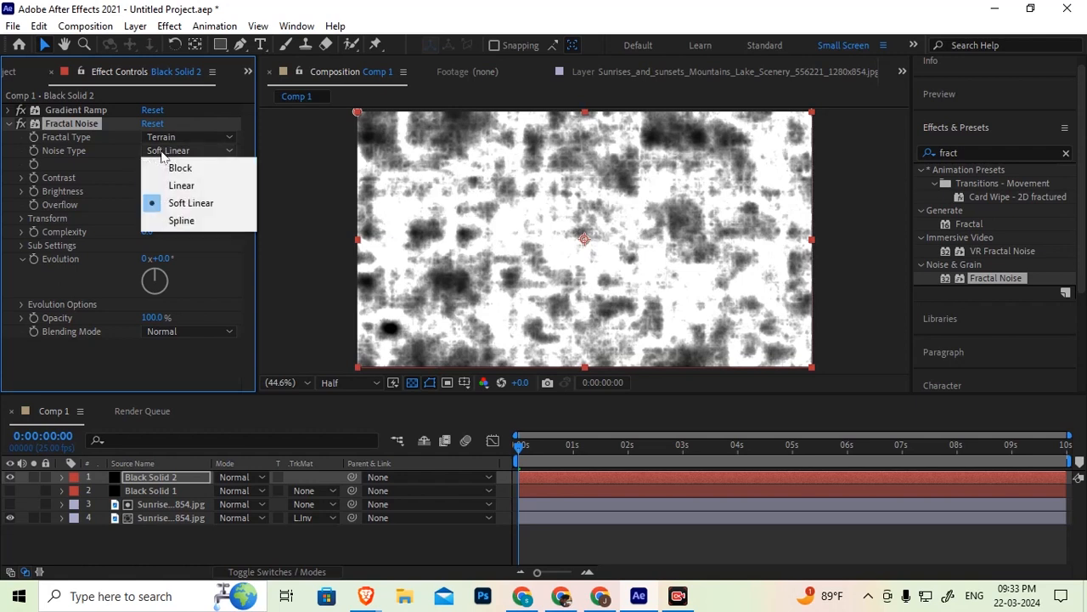
{"action": "left_click", "coordinate": [182, 221]}
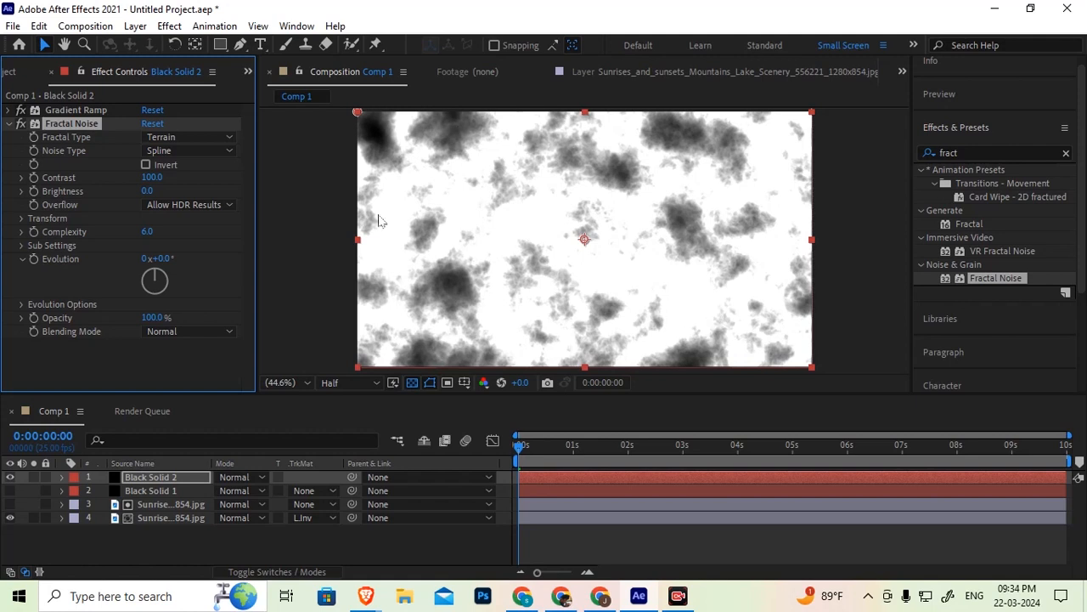
{"action": "left_click", "coordinate": [146, 166]}
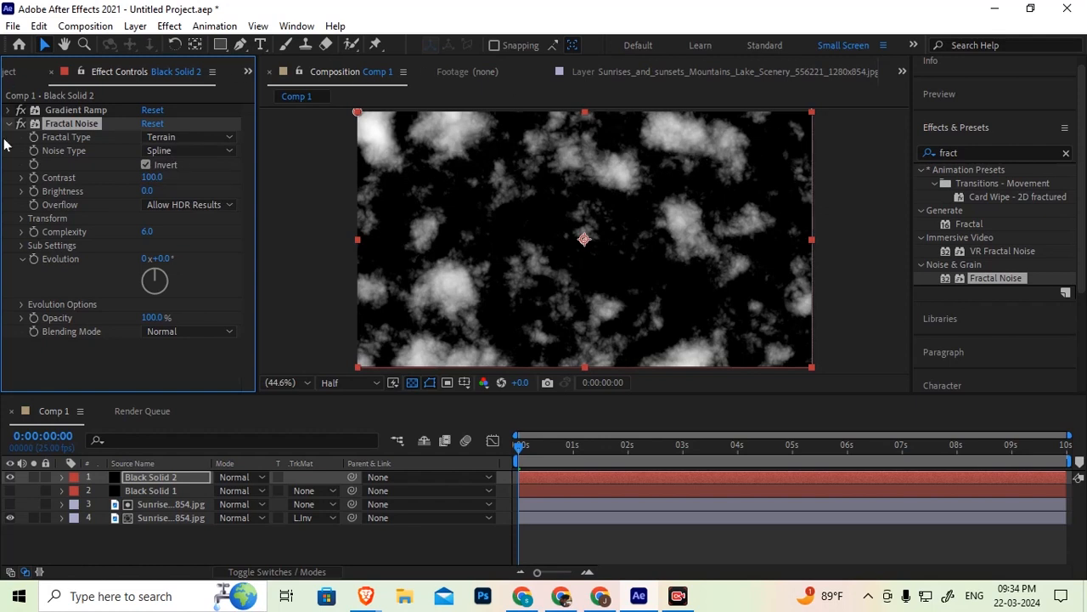
Step: In Fractal Noise's Transform settings, set the scale to 259 and the Offset Turbulence to 640, 706
{"action": "left_click", "coordinate": [21, 219]}
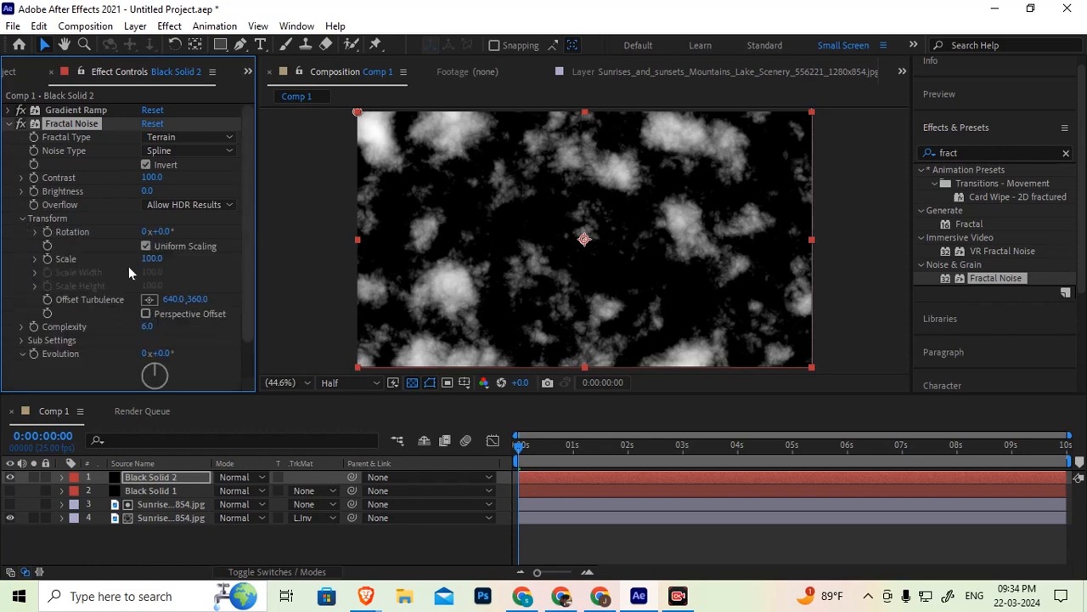
{"action": "left_click", "coordinate": [35, 259]}
{"action": "left_click_drag", "start_coordinate": [151, 258], "coordinate": [265, 252]}
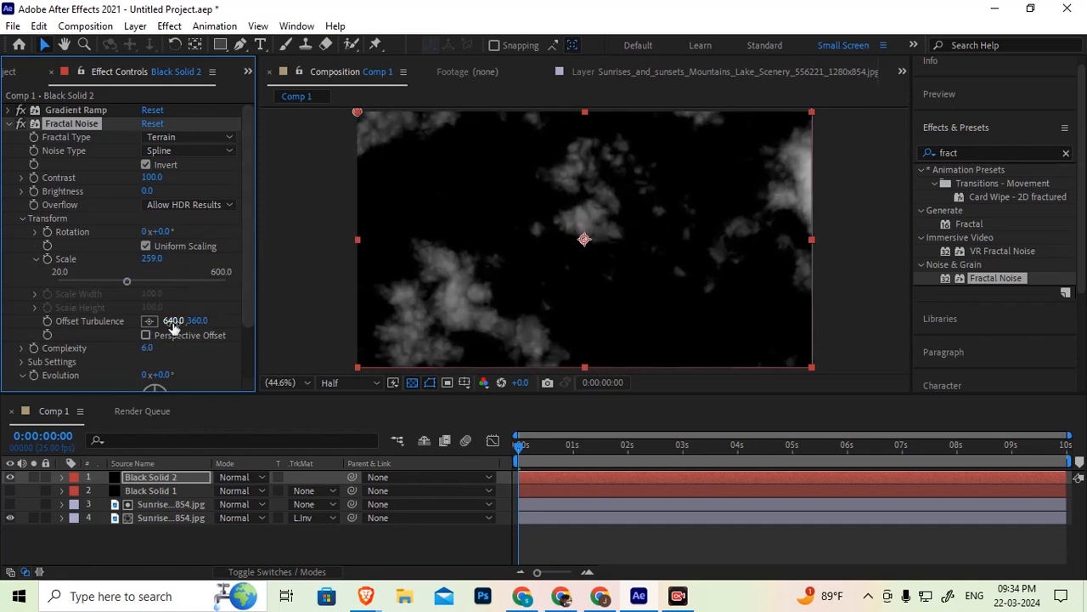
{"action": "left_click_drag", "start_coordinate": [203, 320], "coordinate": [494, 297]}
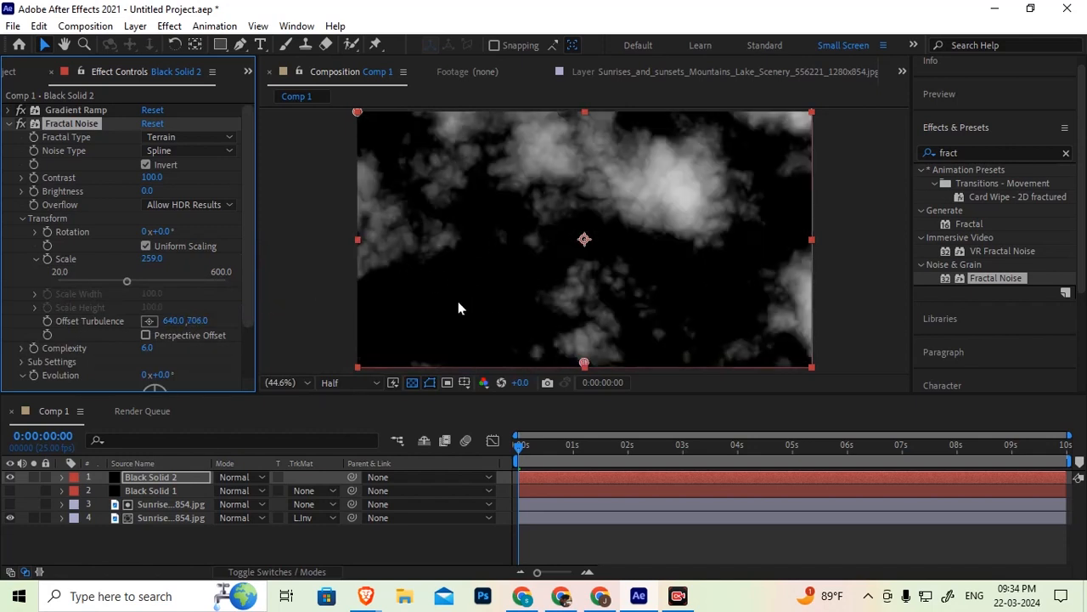
Step: Hide and reshow Black Solid 2 to compare the cloud noise with the landscape, and look through the remaining Fractal Noise settings
{"action": "left_click", "coordinate": [10, 477]}
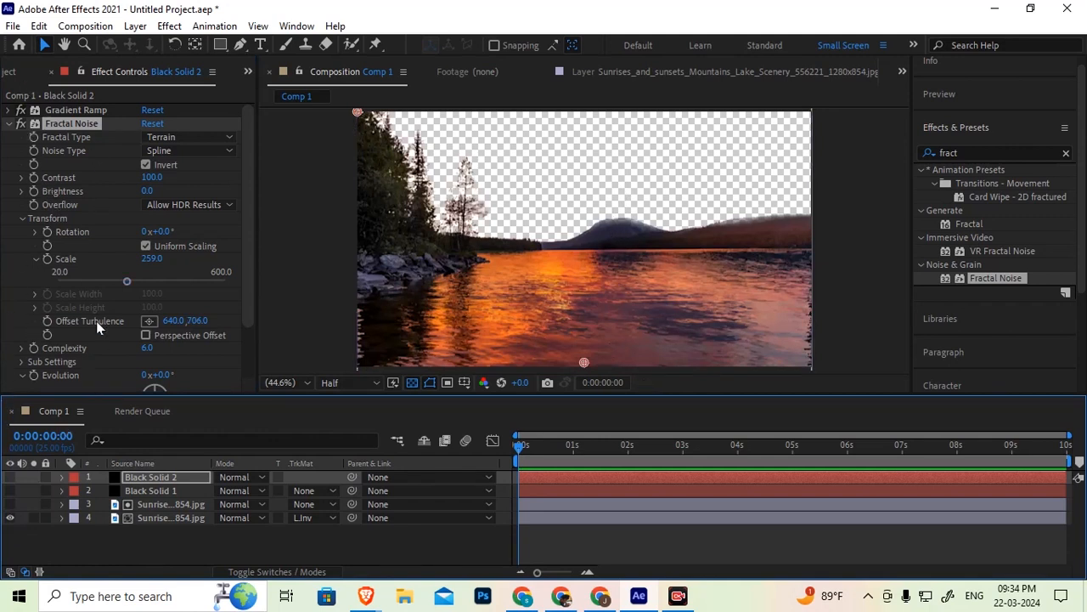
{"action": "left_click", "coordinate": [10, 477]}
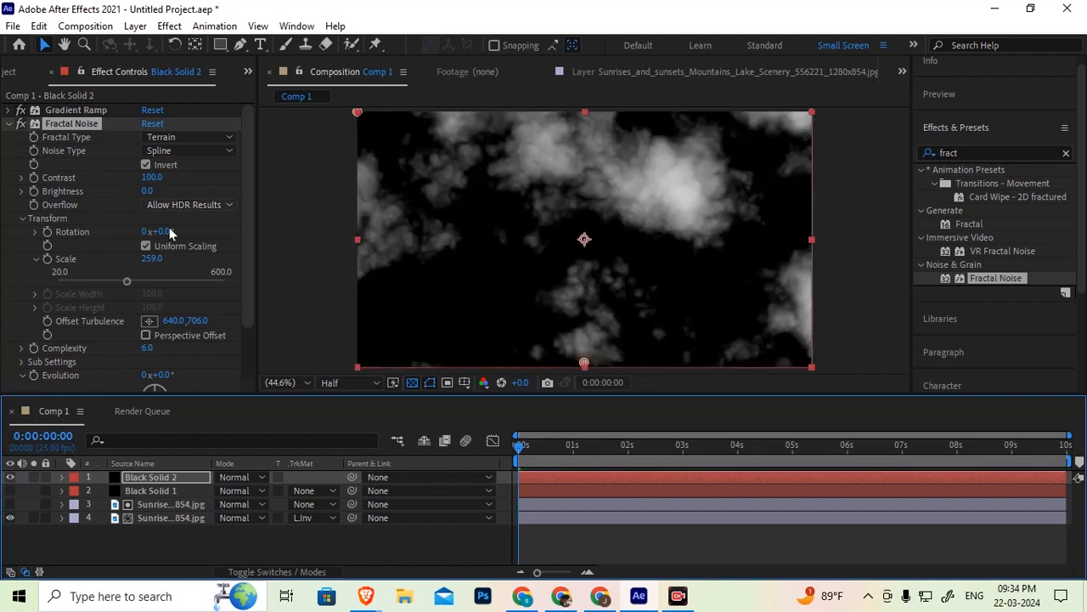
{"action": "scroll", "coordinate": [251, 321], "scroll_direction": "down", "scroll_amount": 1}
{"action": "left_click_drag", "start_coordinate": [251, 323], "coordinate": [251, 373]}
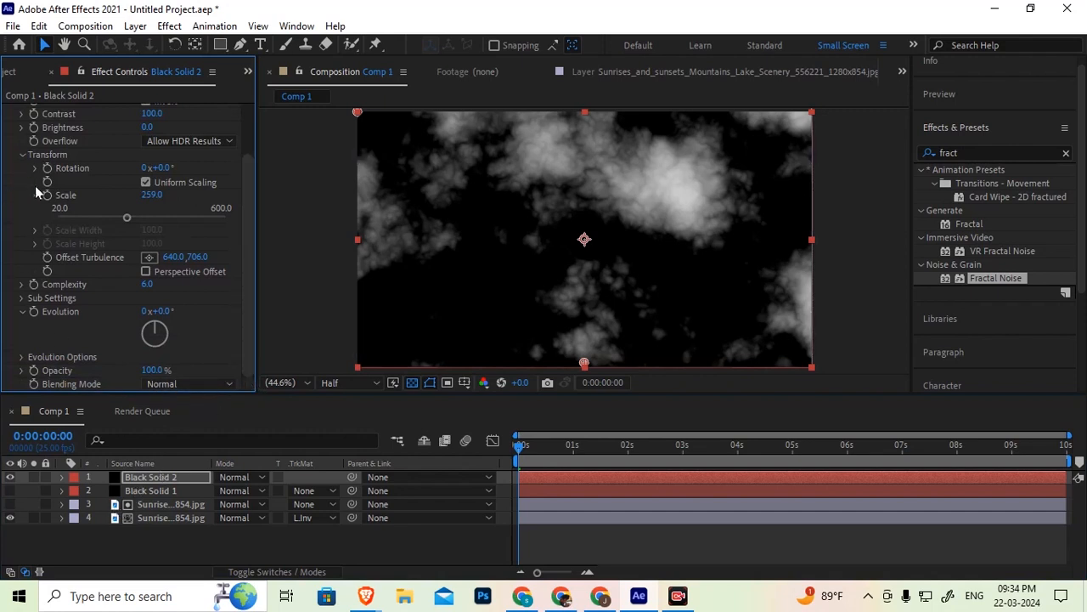
{"action": "scroll", "coordinate": [37, 192], "scroll_direction": "up", "scroll_amount": 3}
Step: Set Fractal Noise's blending mode to Screen so the clouds blend over the gradient
{"action": "left_click", "coordinate": [74, 111]}
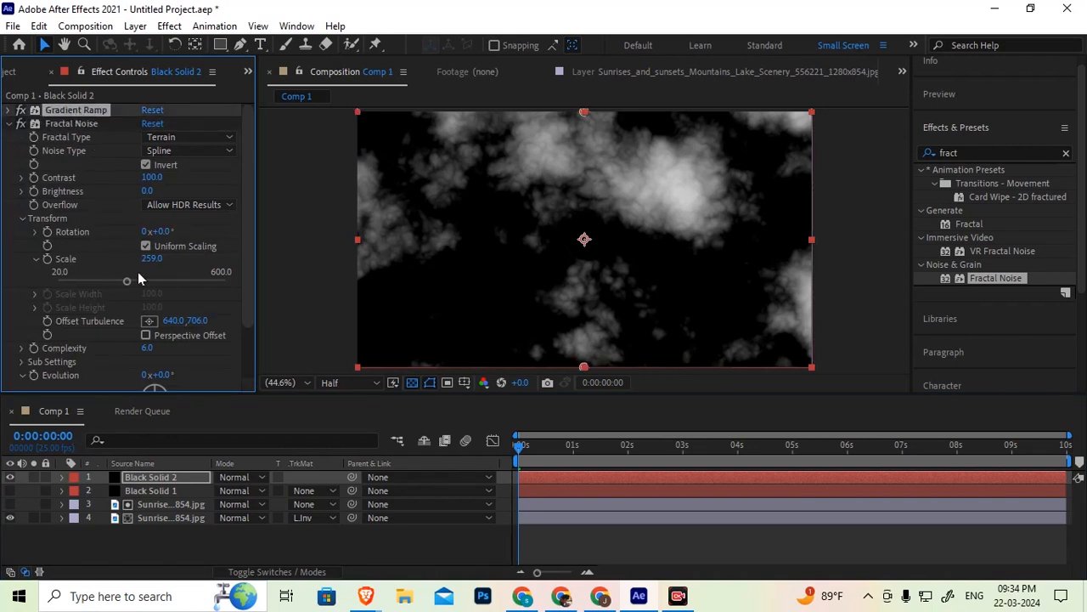
{"action": "left_click_drag", "start_coordinate": [249, 318], "coordinate": [254, 371]}
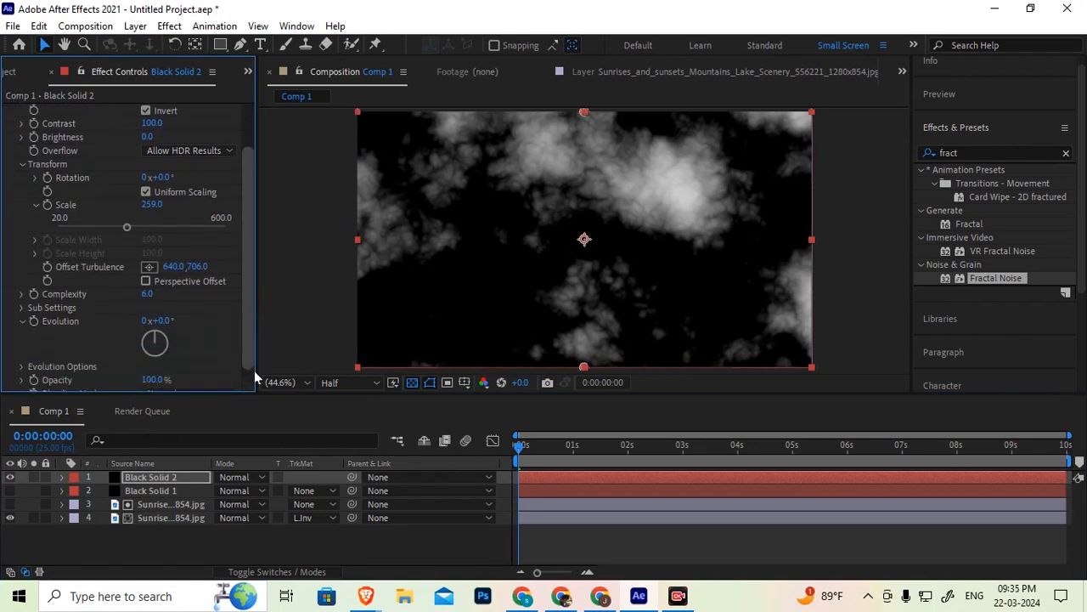
{"action": "left_click", "coordinate": [170, 384]}
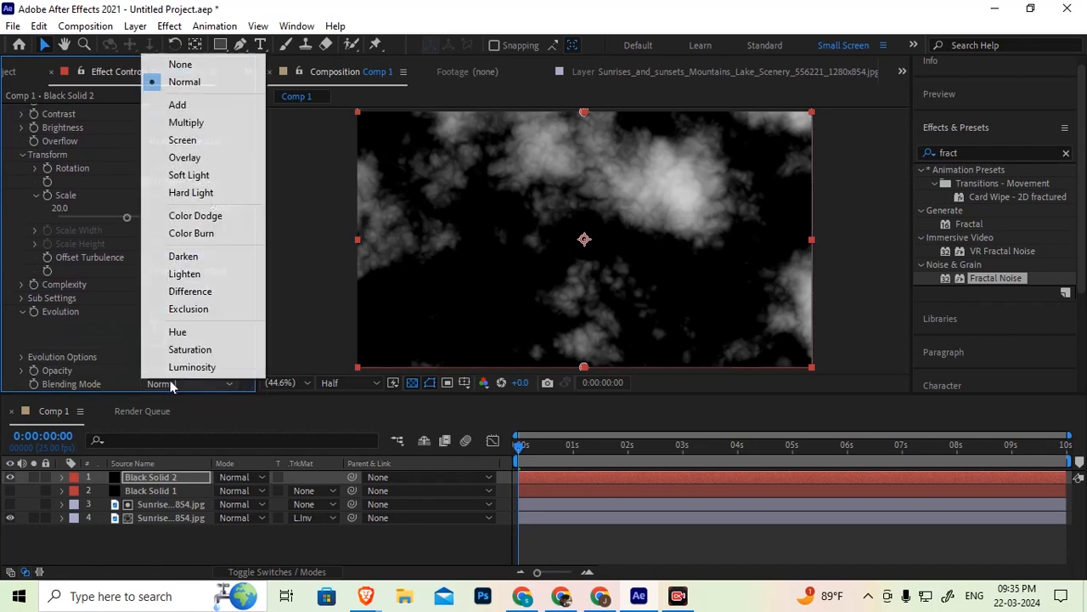
{"action": "left_click", "coordinate": [184, 142]}
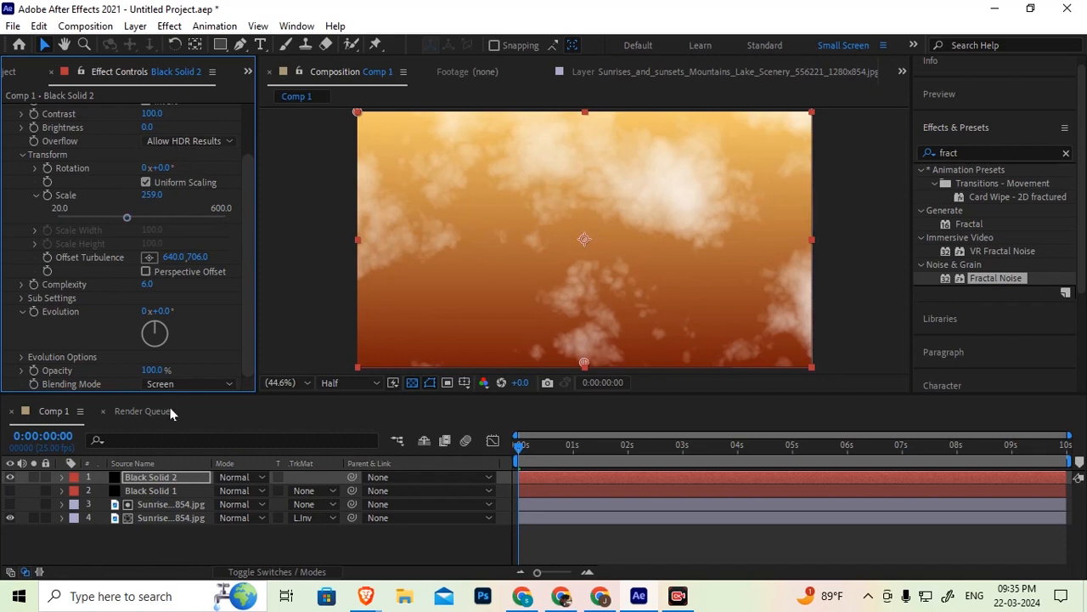
Step: Try Fractal Noise's Add blending mode and switch it to Multiply
{"action": "left_click", "coordinate": [172, 383]}
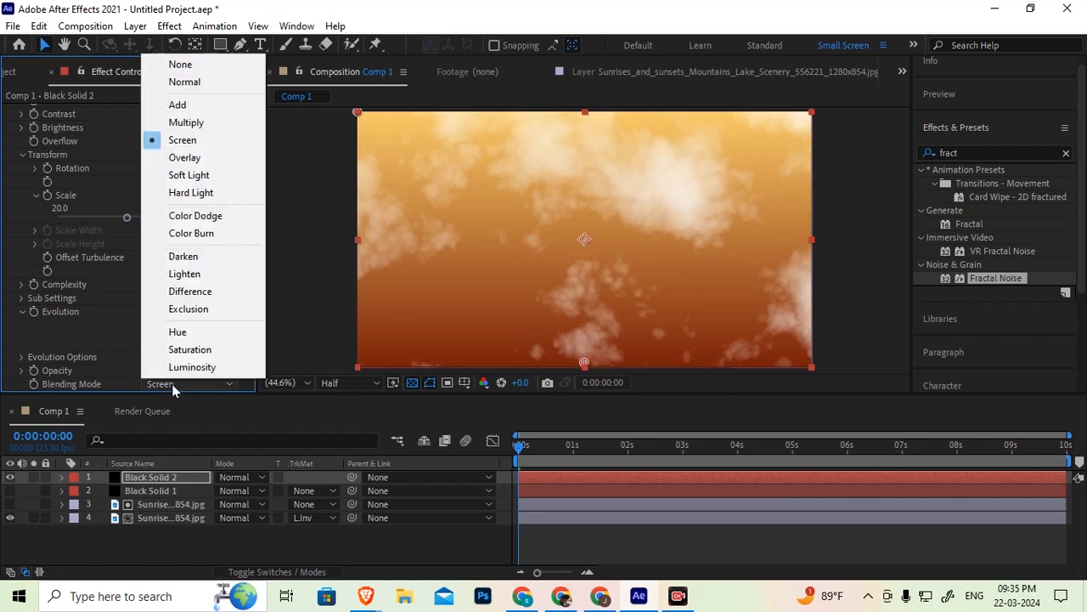
{"action": "left_click", "coordinate": [180, 108]}
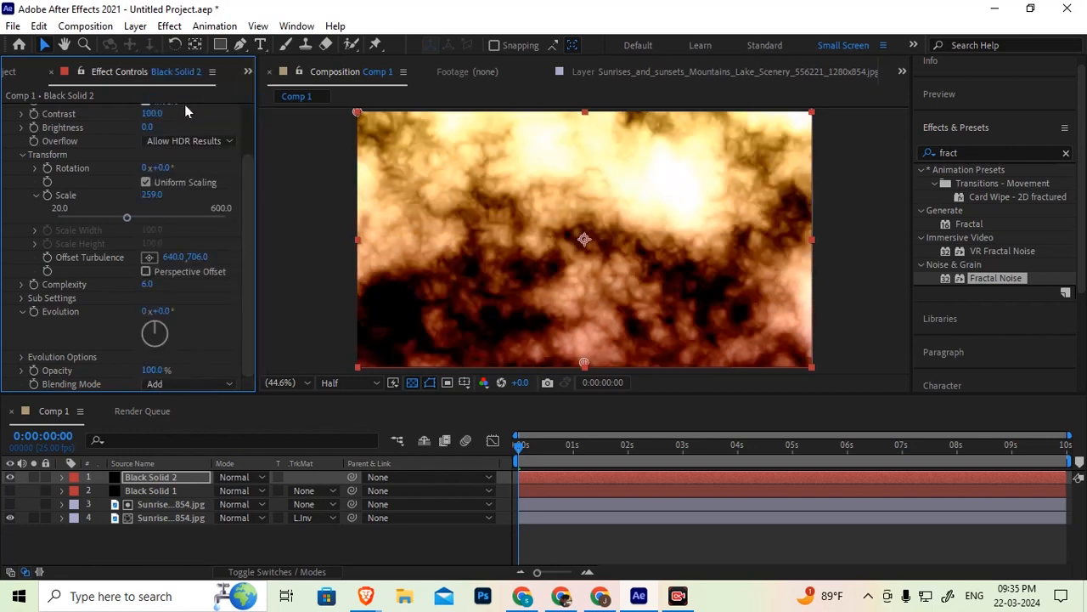
{"action": "left_click", "coordinate": [167, 383]}
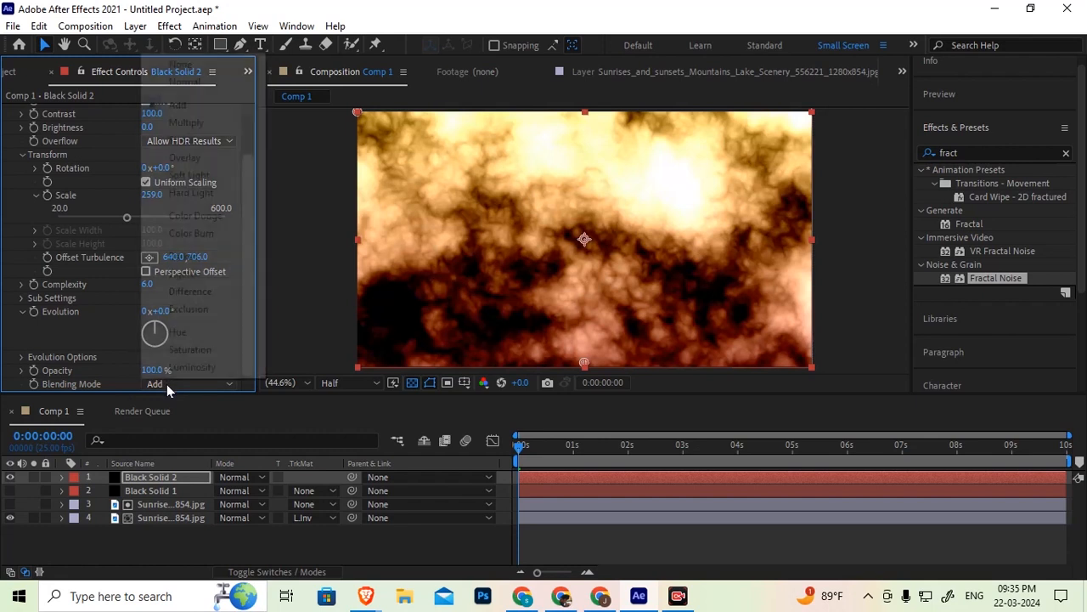
{"action": "left_click", "coordinate": [186, 122]}
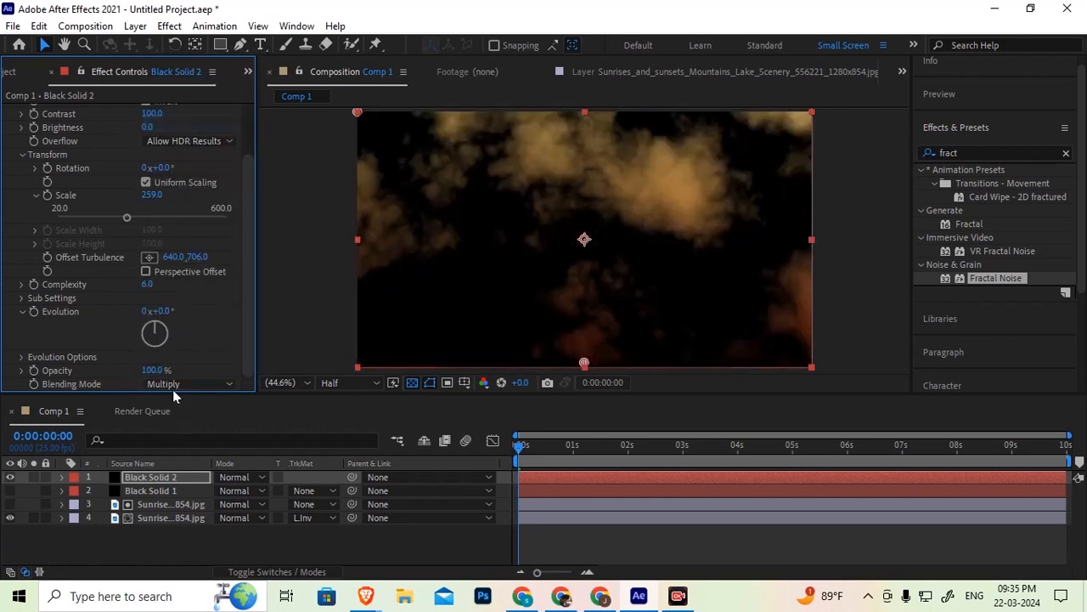
Step: Return Fractal Noise's blending mode to Screen and set its brightness to 4, contrast to 102 and complexity to 9.1
{"action": "left_click", "coordinate": [173, 386]}
{"action": "left_click", "coordinate": [183, 137]}
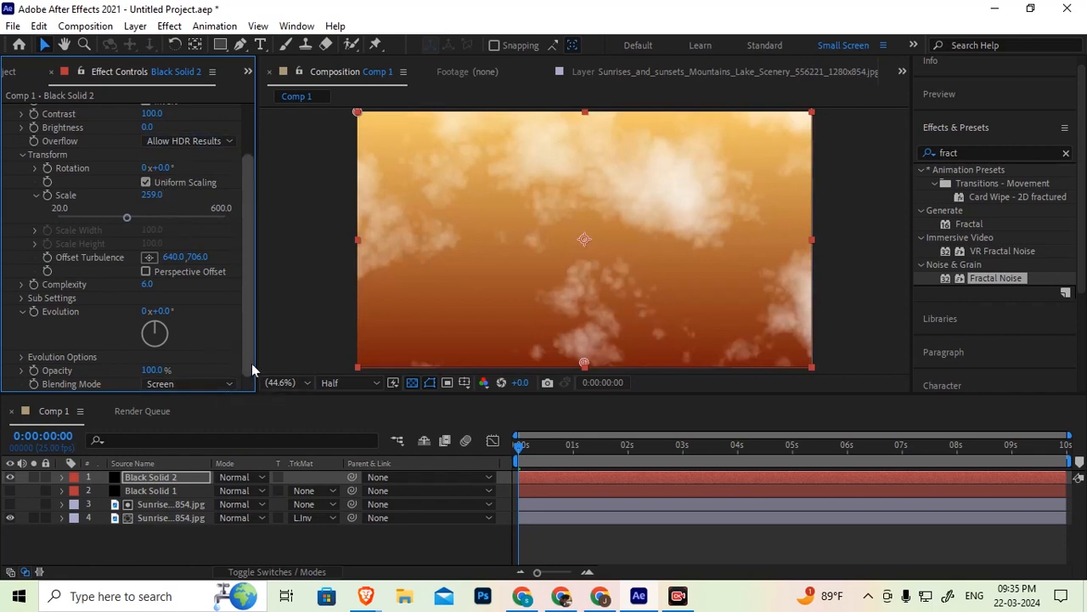
{"action": "scroll", "coordinate": [240, 255], "scroll_direction": "up", "scroll_amount": 3}
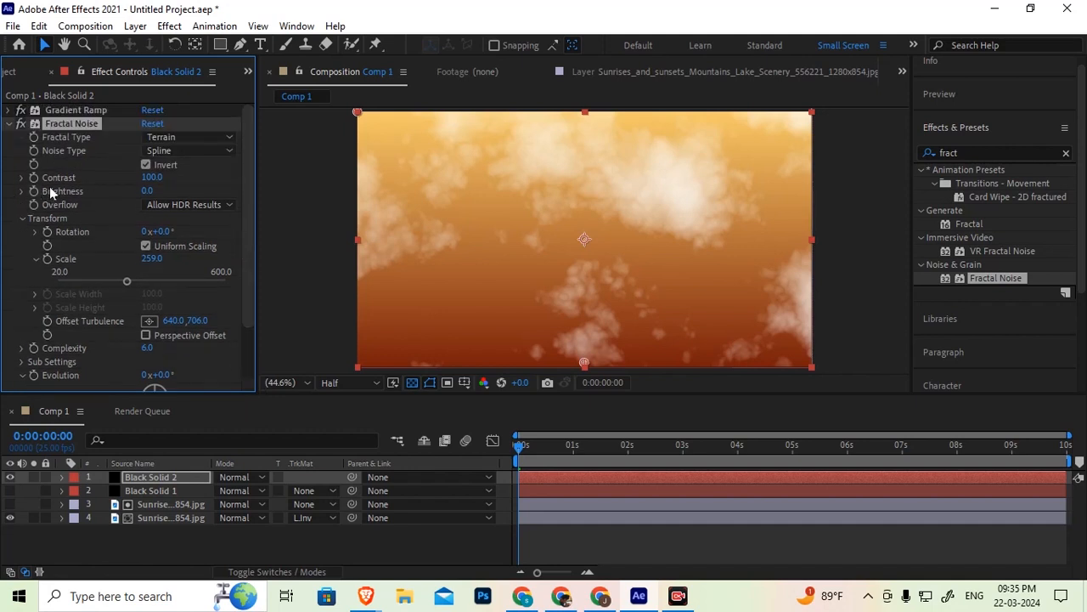
{"action": "left_click_drag", "start_coordinate": [146, 192], "coordinate": [175, 213]}
{"action": "mouse_move", "coordinate": [152, 177]}
{"action": "left_mouse_down"}
{"action": "mouse_move", "coordinate": [181, 177]}
{"action": "mouse_move", "coordinate": [153, 176]}
{"action": "left_mouse_up"}
{"action": "left_click_drag", "start_coordinate": [150, 347], "coordinate": [347, 325]}
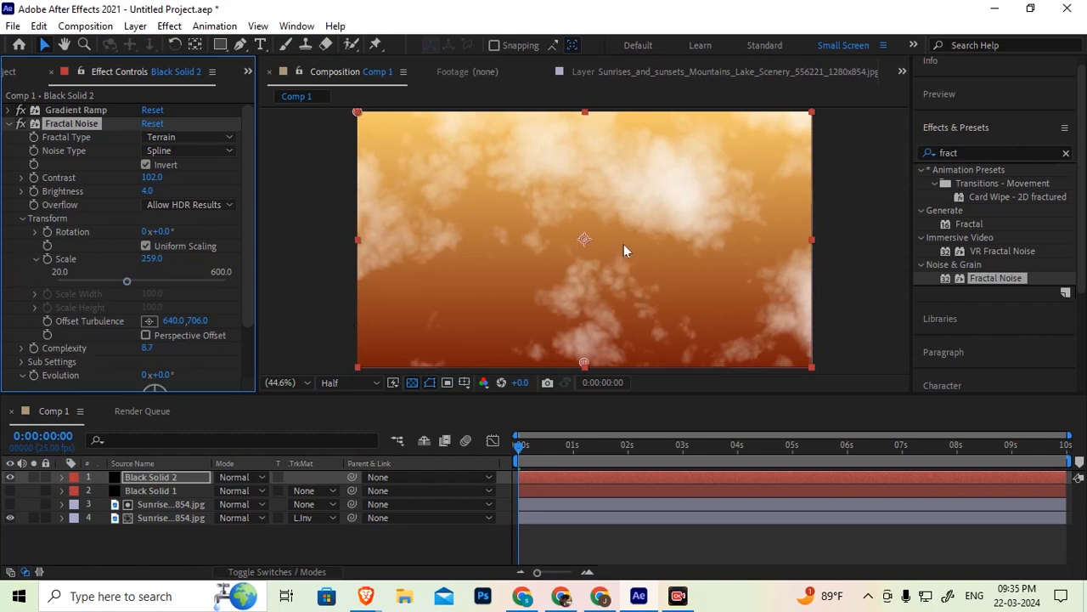
{"action": "left_click_drag", "start_coordinate": [147, 347], "coordinate": [188, 349]}
Step: Keyframe Fractal Noise's Evolution from 0x+0.0° at the first frame to 2x+57.0° at 0:00:09:24
{"action": "scroll", "coordinate": [247, 323], "scroll_direction": "down", "scroll_amount": 2}
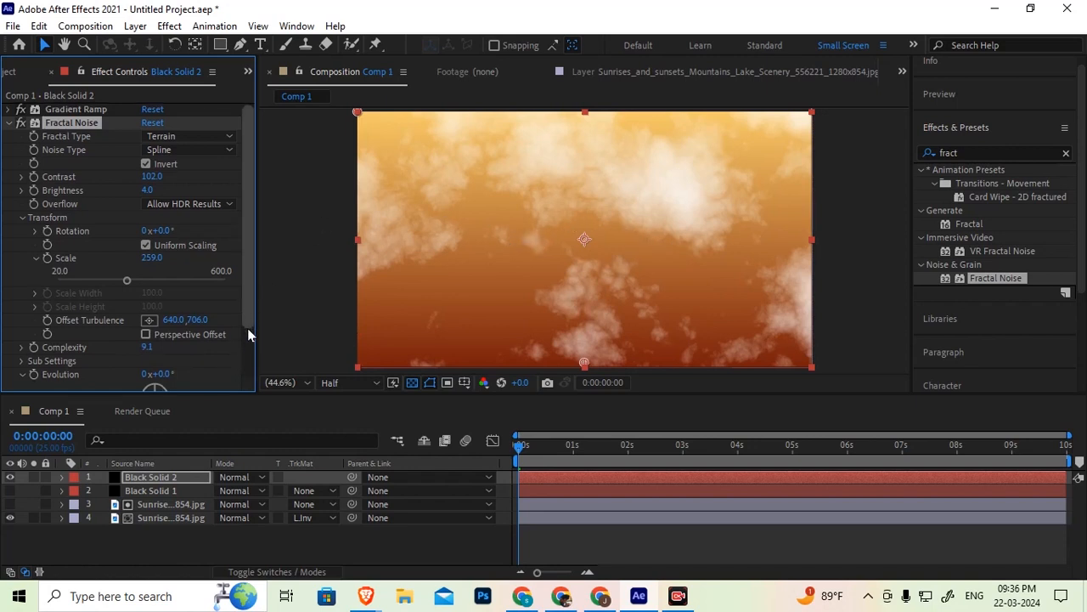
{"action": "left_click", "coordinate": [519, 454]}
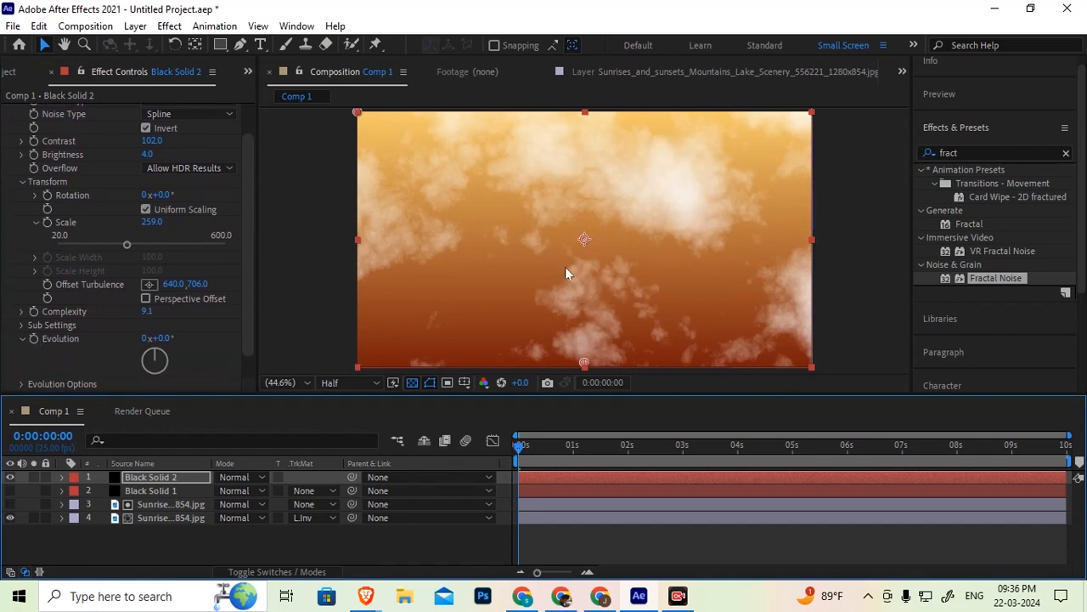
{"action": "left_click", "coordinate": [33, 339]}
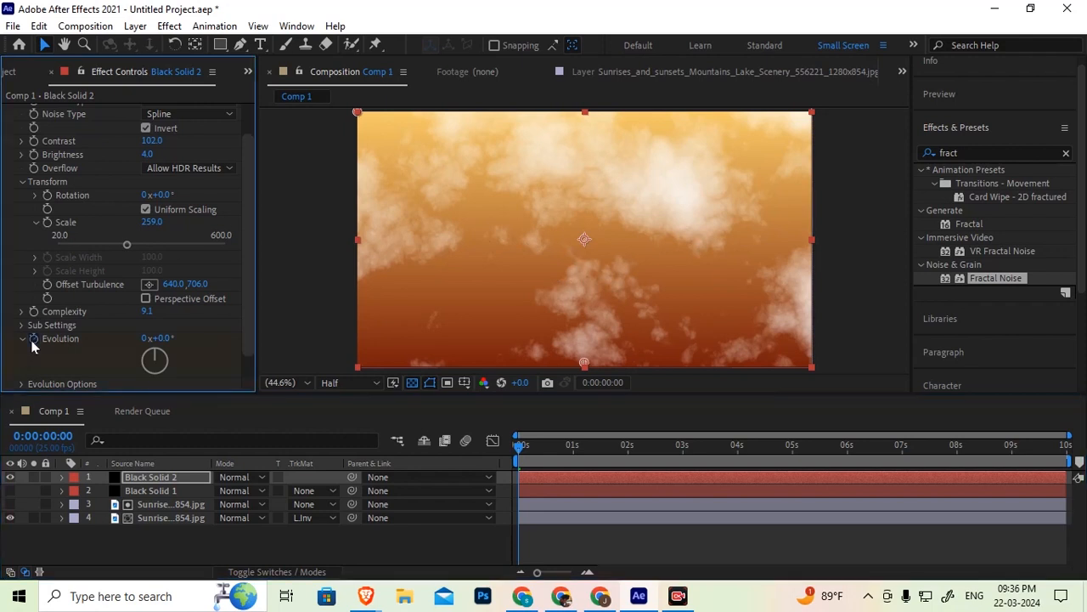
{"action": "left_click", "coordinate": [1067, 448]}
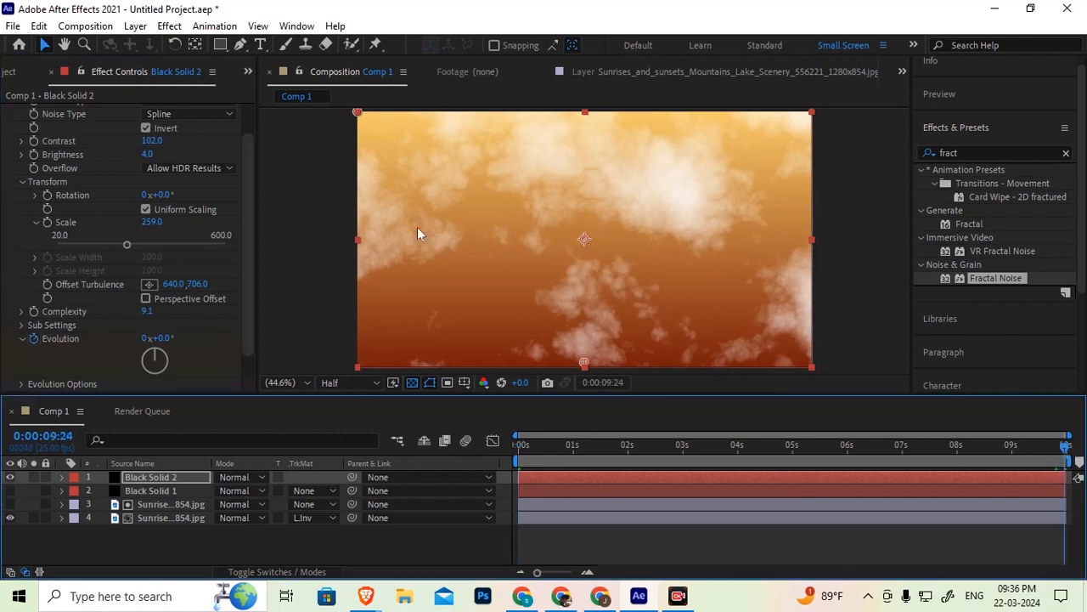
{"action": "left_click_drag", "start_coordinate": [161, 338], "coordinate": [807, 367]}
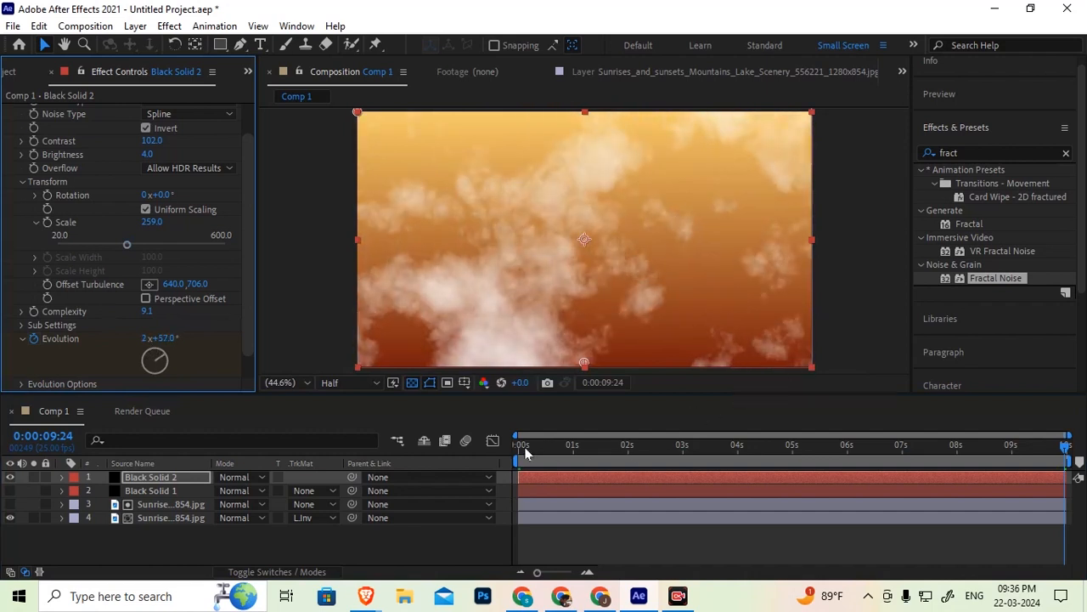
Step: Play the composition from the start to check the speed of the cloud evolution
{"action": "left_click", "coordinate": [520, 447]}
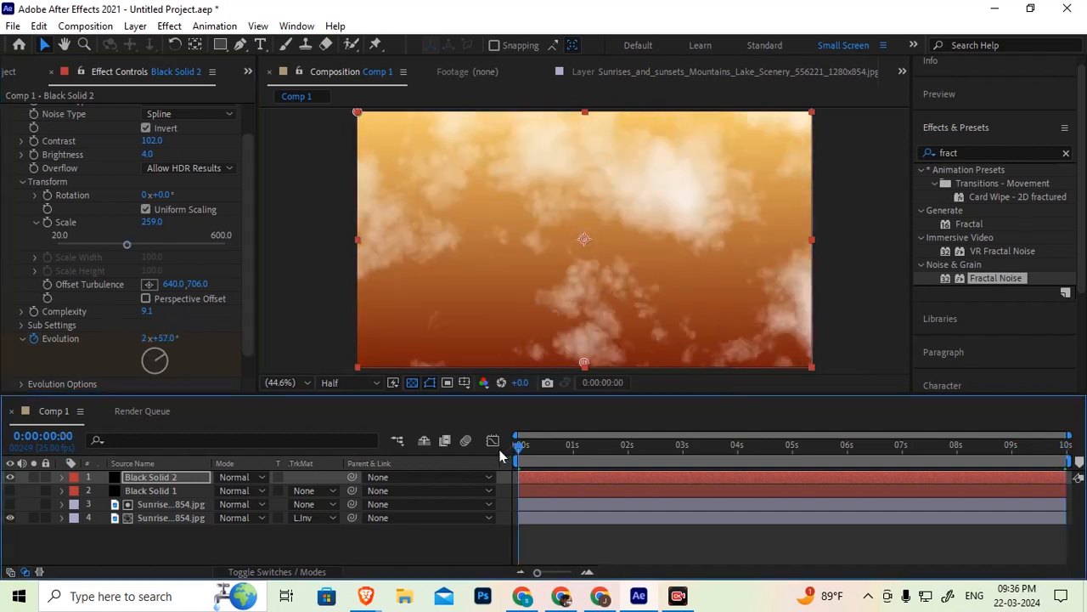
{"action": "key", "text": "space"}
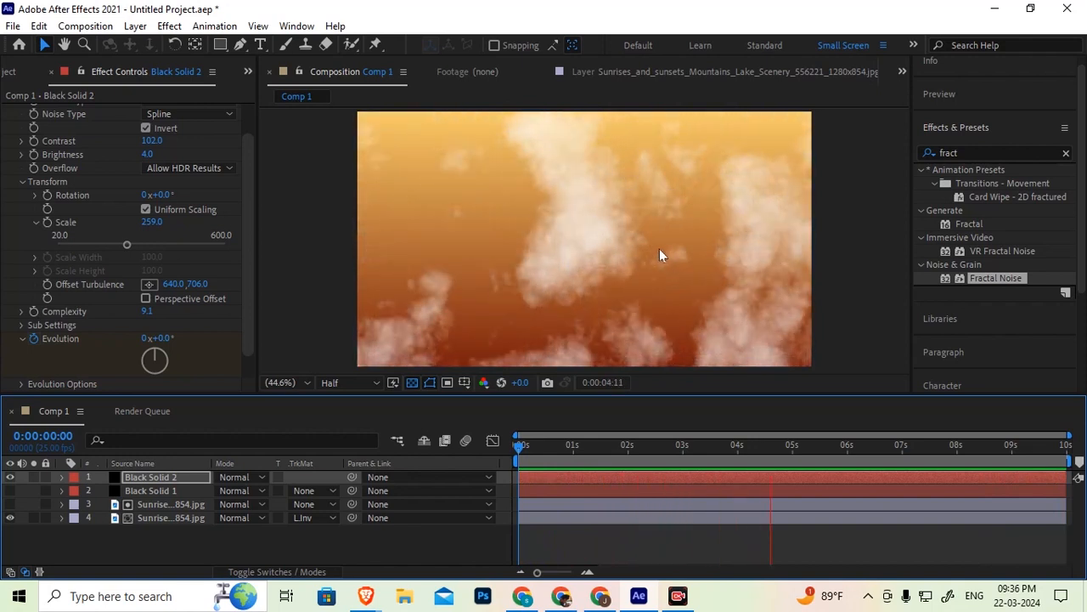
{"action": "key", "text": "space"}
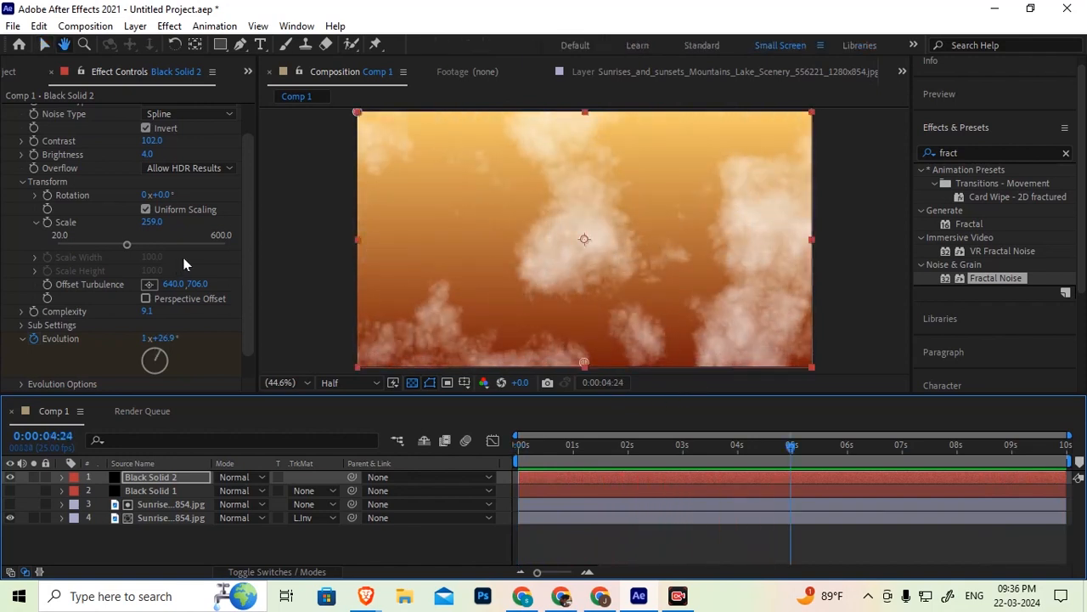
Step: Turn on Perspective Offset for Fractal Noise and preview the clouds from the first frame
{"action": "left_click", "coordinate": [518, 445]}
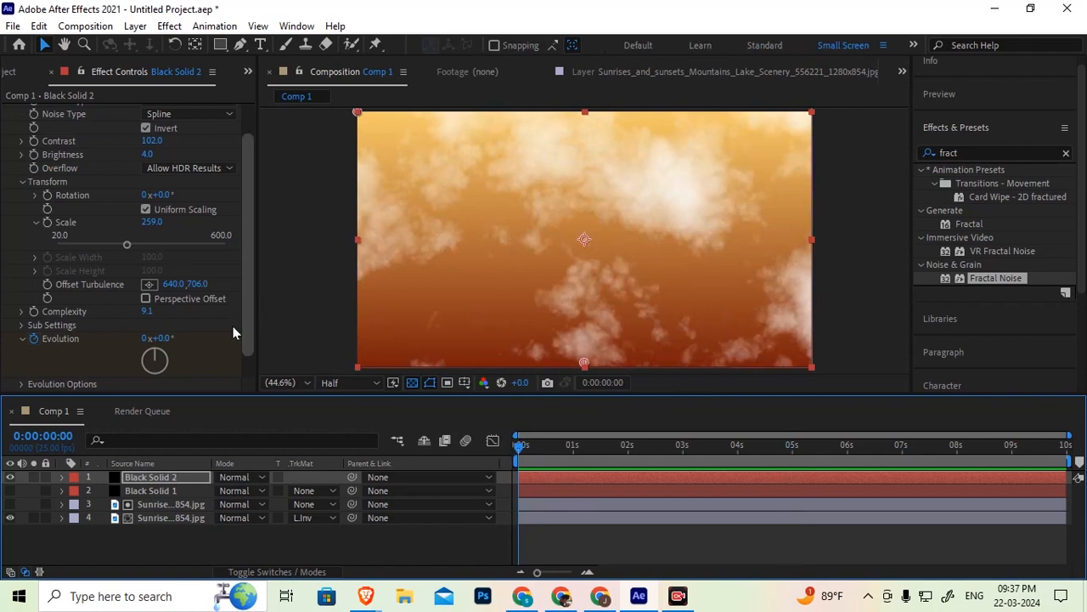
{"action": "left_click", "coordinate": [145, 298]}
{"action": "key", "text": "space"}
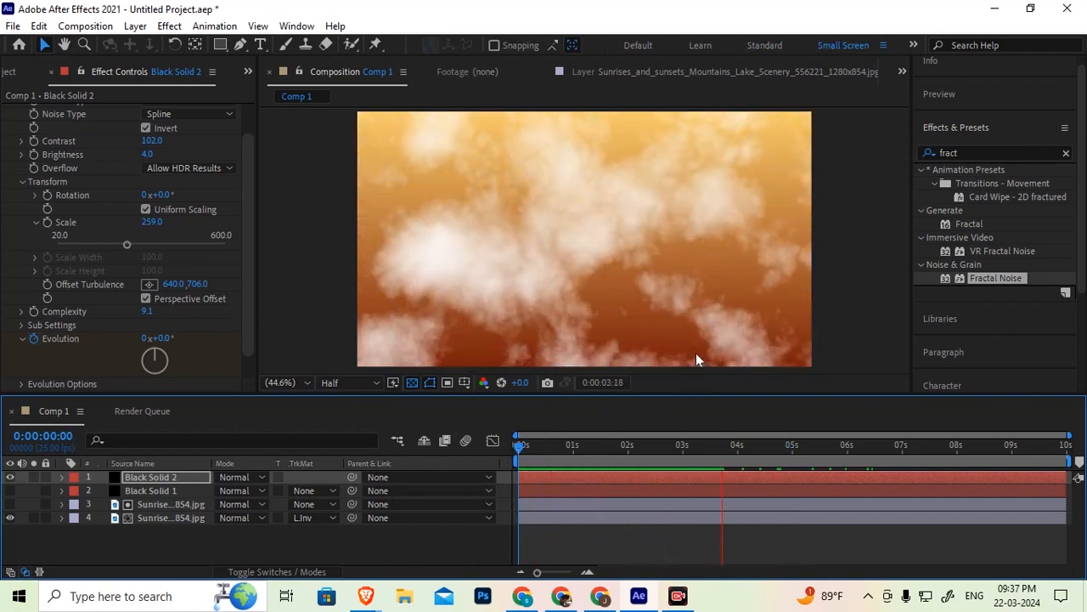
Step: Slow the cloud movement by setting Evolution to 1x+3.0° at 0:00:09:24
{"action": "left_click", "coordinate": [1063, 444]}
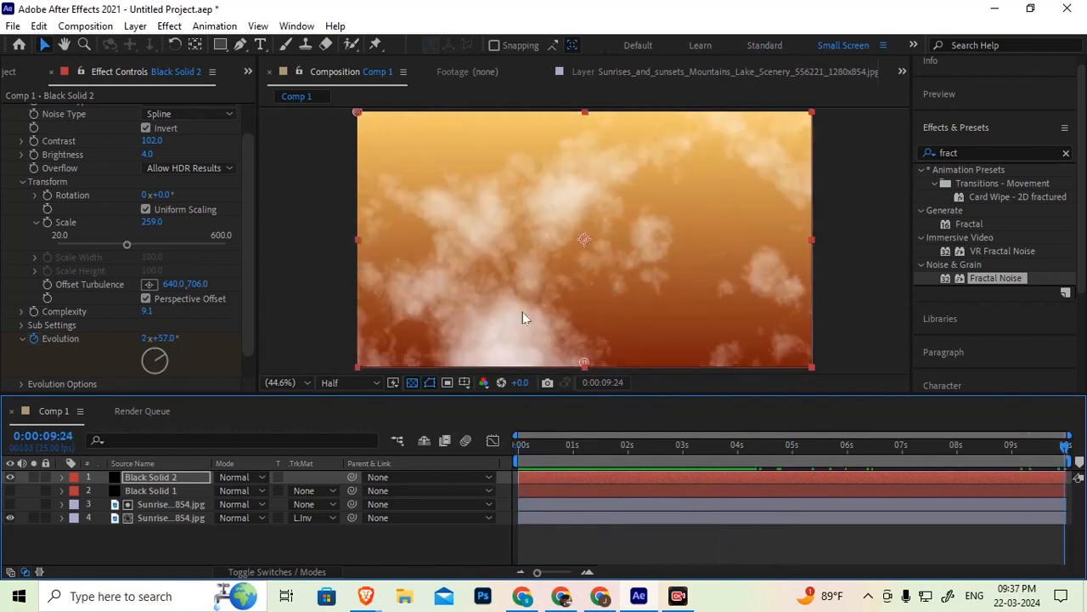
{"action": "left_click_drag", "start_coordinate": [158, 337], "coordinate": [24, 350]}
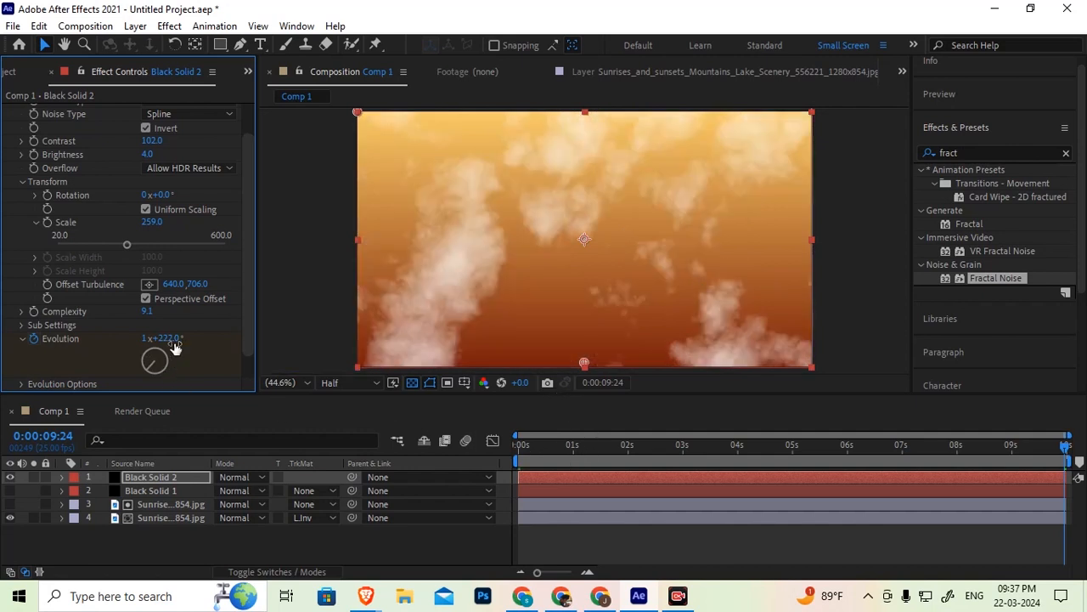
{"action": "left_click_drag", "start_coordinate": [170, 344], "coordinate": [34, 384]}
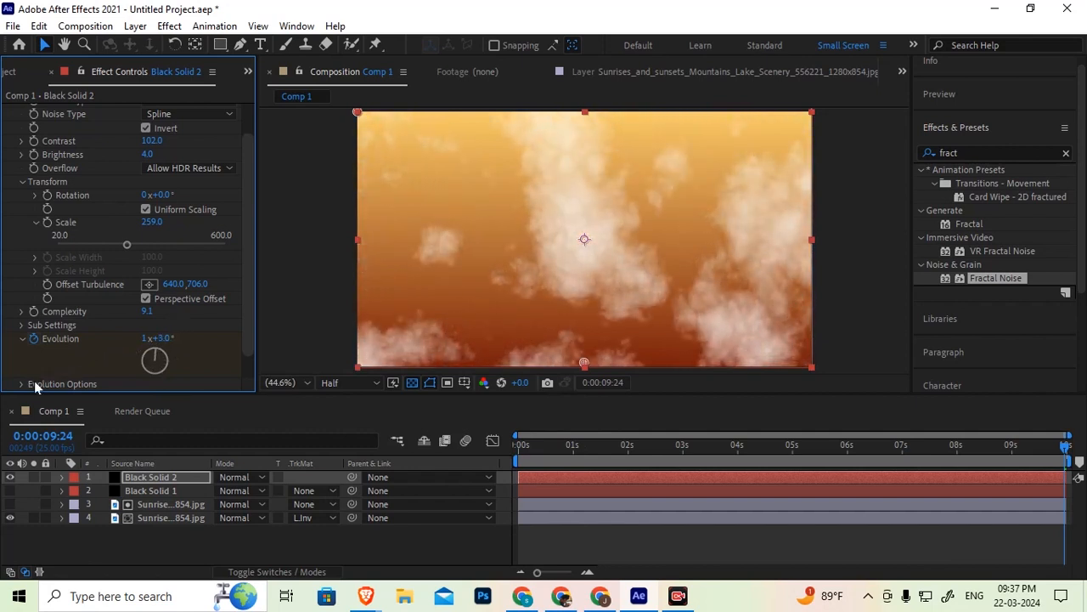
Step: Preview the slower cloud evolution from the first frame
{"action": "left_click", "coordinate": [520, 442]}
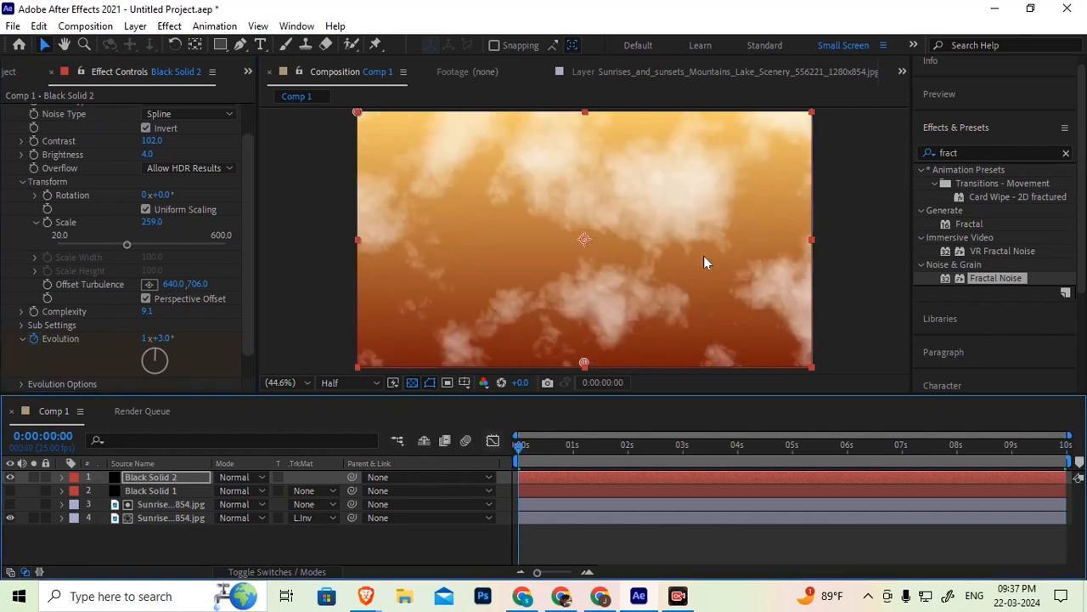
{"action": "key", "text": "space"}
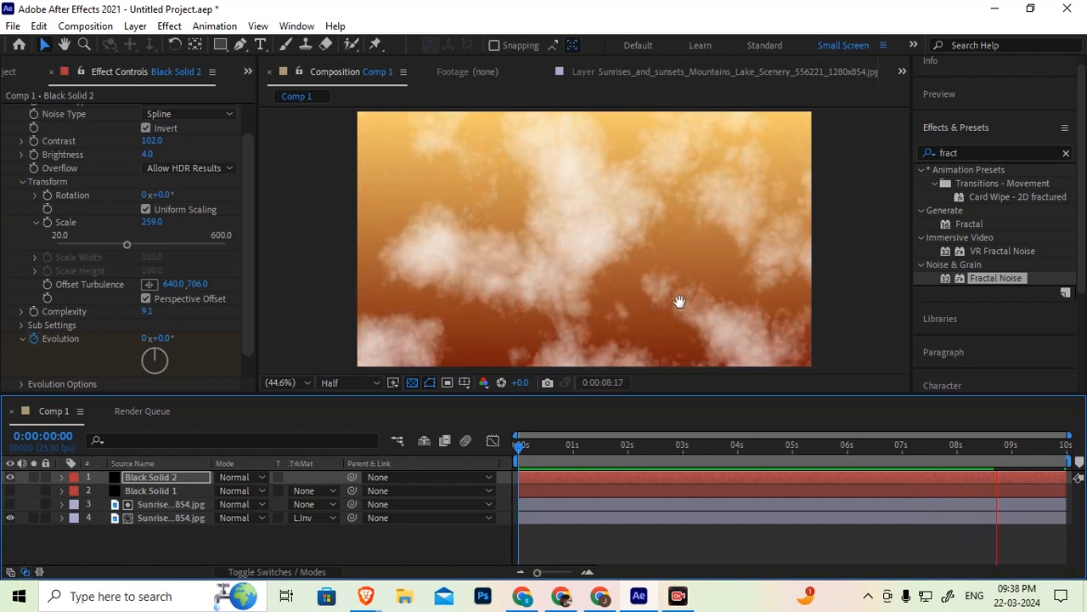
{"action": "key", "text": "space"}
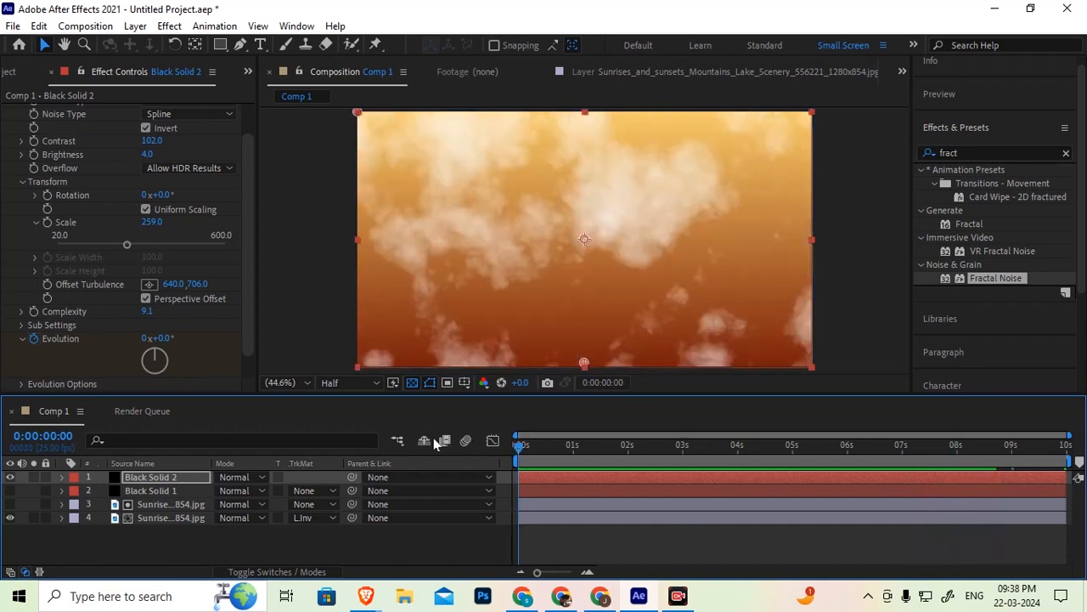
Step: Expand Fractal Noise's Evolution Options and look through them and the effect's other settings
{"action": "scroll", "coordinate": [136, 336], "scroll_direction": "down", "scroll_amount": 1}
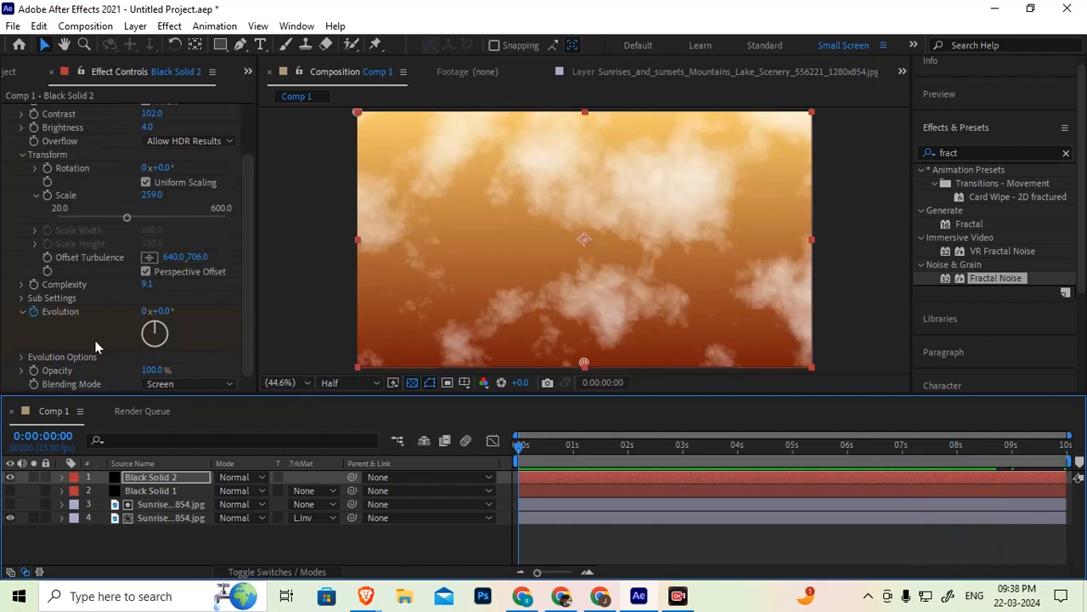
{"action": "left_click", "coordinate": [21, 357]}
{"action": "scroll", "coordinate": [48, 327], "scroll_direction": "down", "scroll_amount": 1}
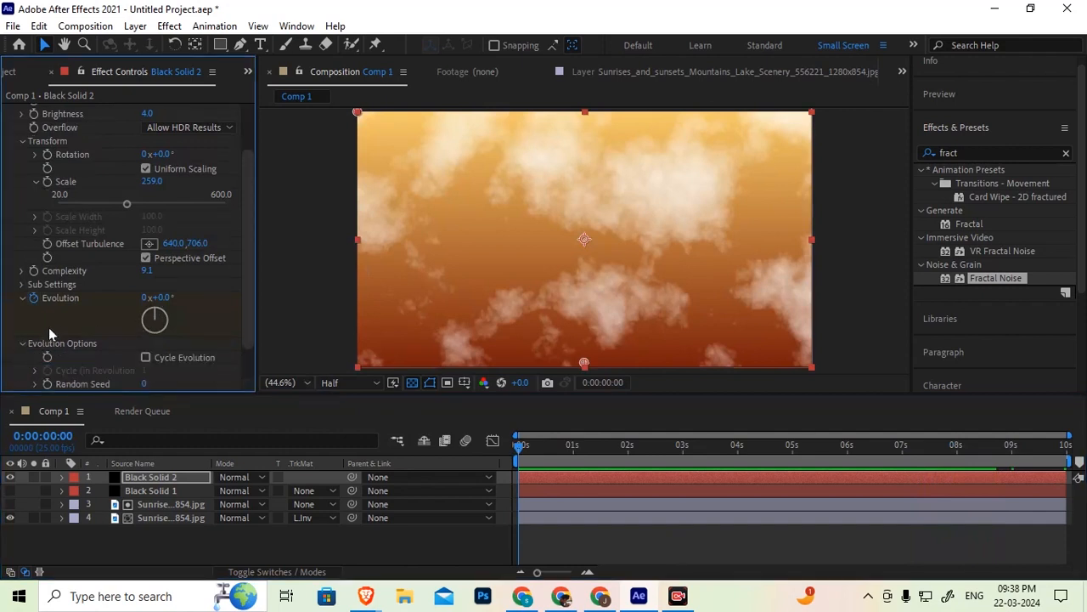
{"action": "scroll", "coordinate": [67, 314], "scroll_direction": "down", "scroll_amount": 1}
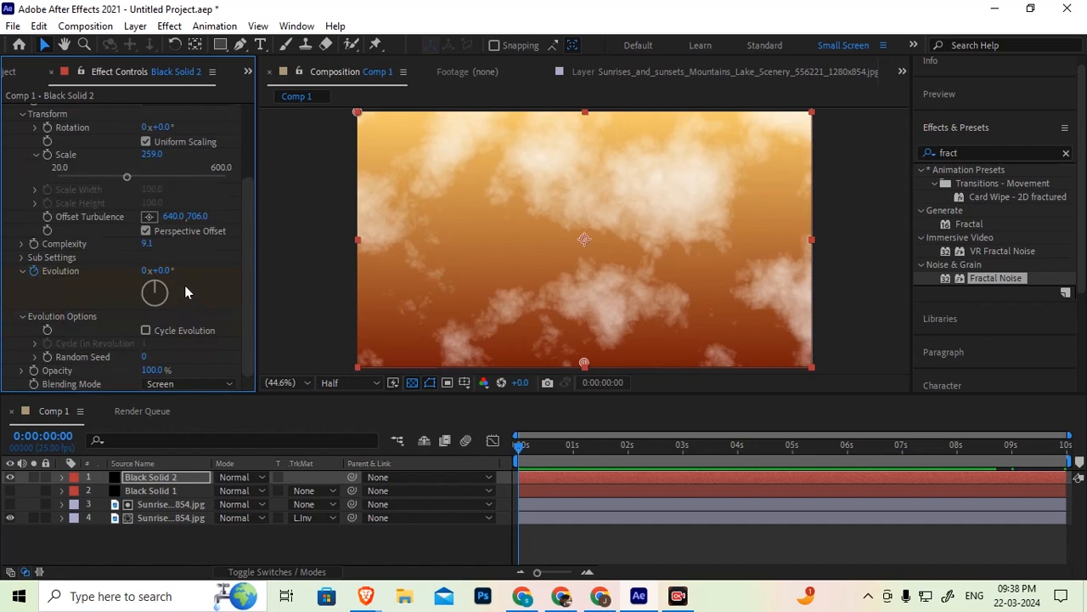
{"action": "scroll", "coordinate": [199, 286], "scroll_direction": "up", "scroll_amount": 3}
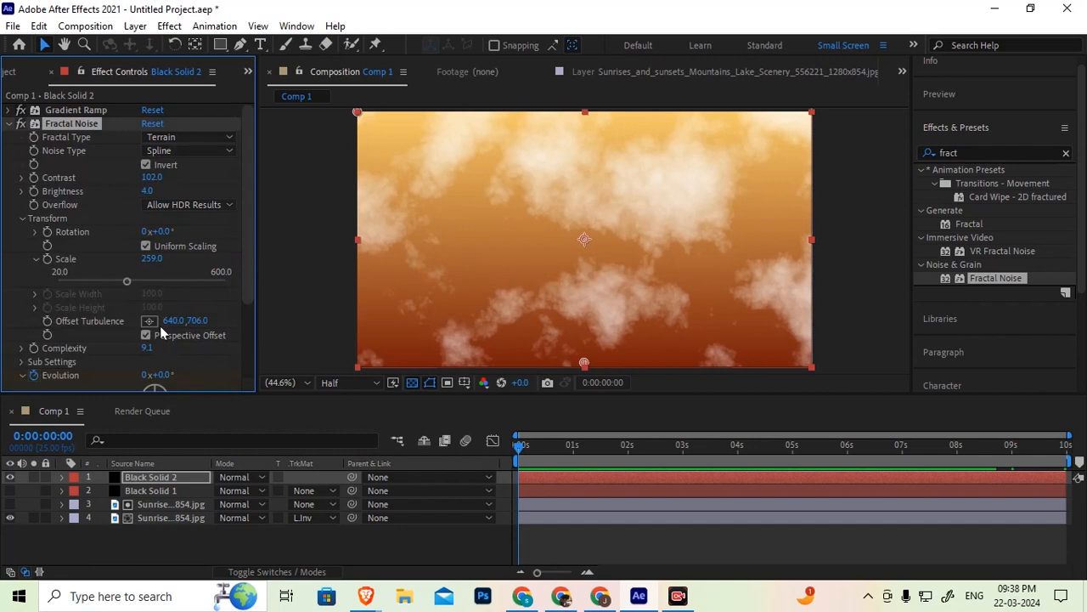
{"action": "scroll", "coordinate": [161, 332], "scroll_direction": "down", "scroll_amount": 1}
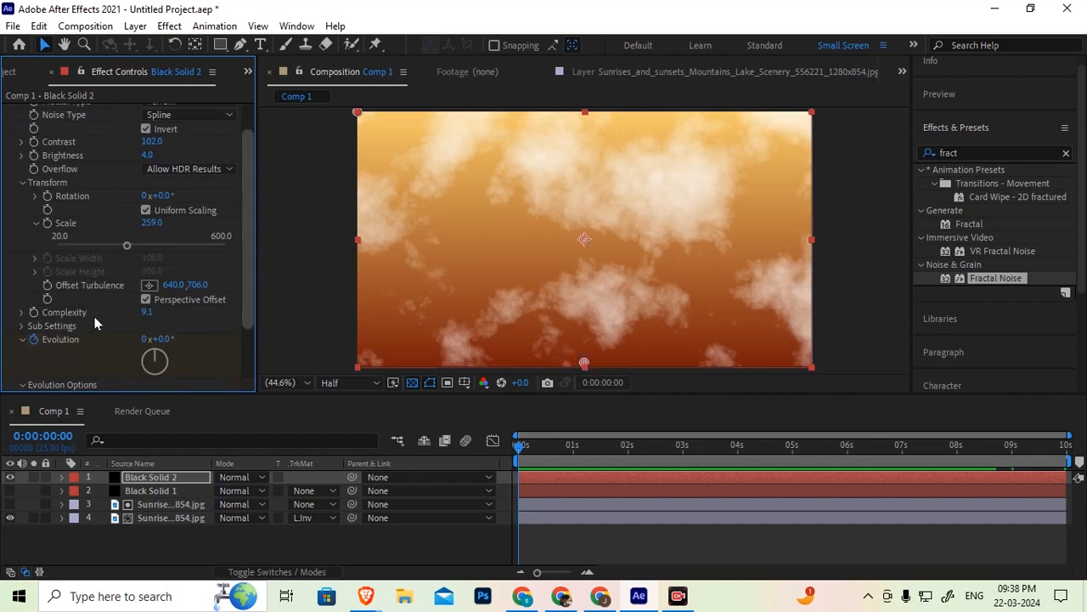
Step: Keyframe Fractal Noise's Offset Turbulence from 640, 706 at the first frame to 640, -1086 at 0:00:09:24
{"action": "scroll", "coordinate": [66, 346], "scroll_direction": "down", "scroll_amount": 2}
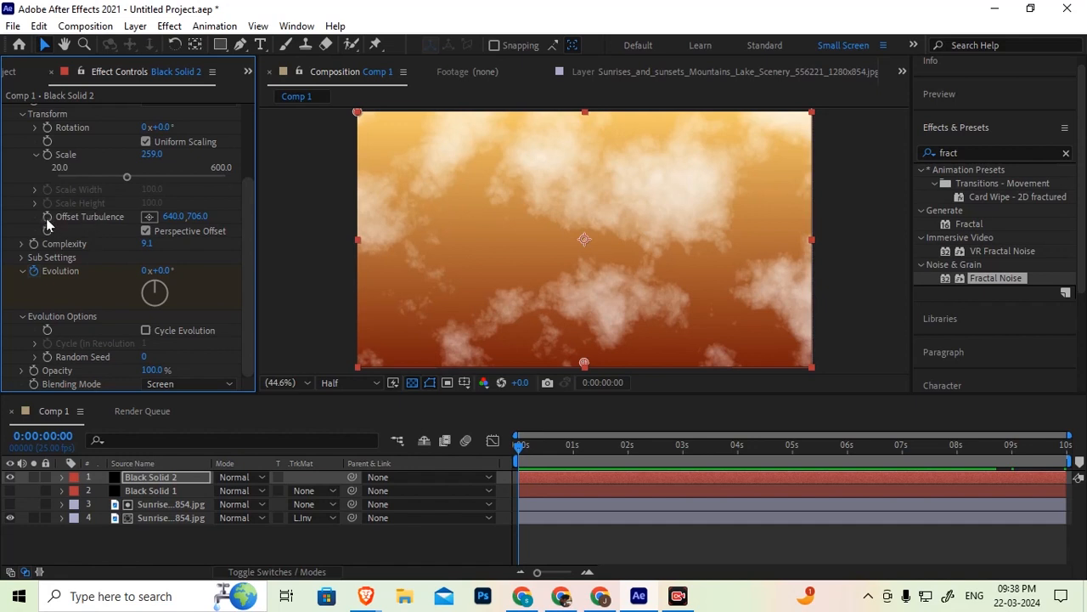
{"action": "left_click", "coordinate": [1066, 445]}
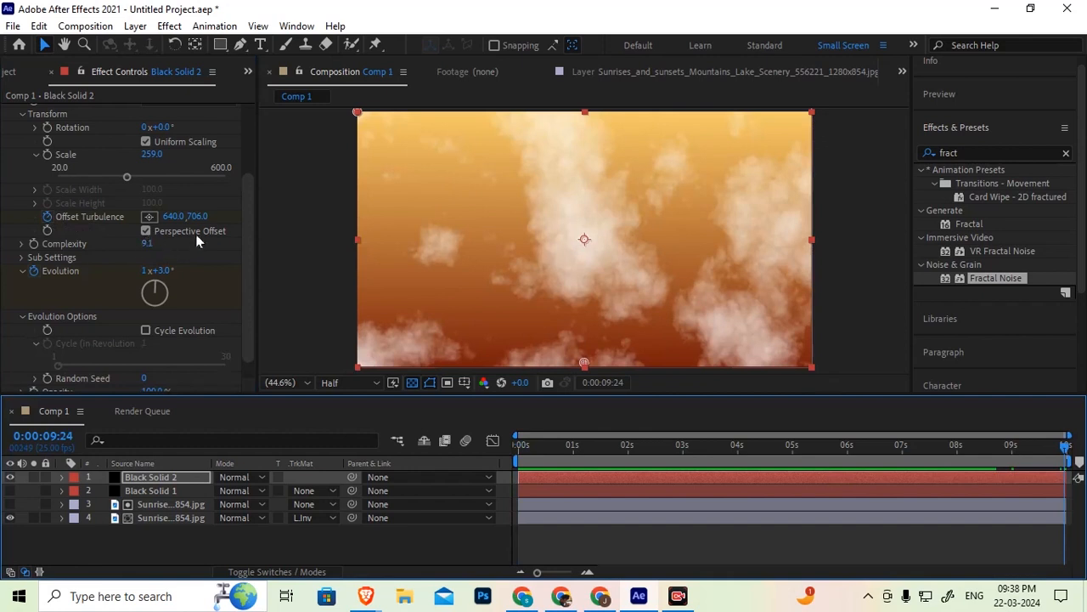
{"action": "left_click_drag", "start_coordinate": [194, 218], "coordinate": [4, 215]}
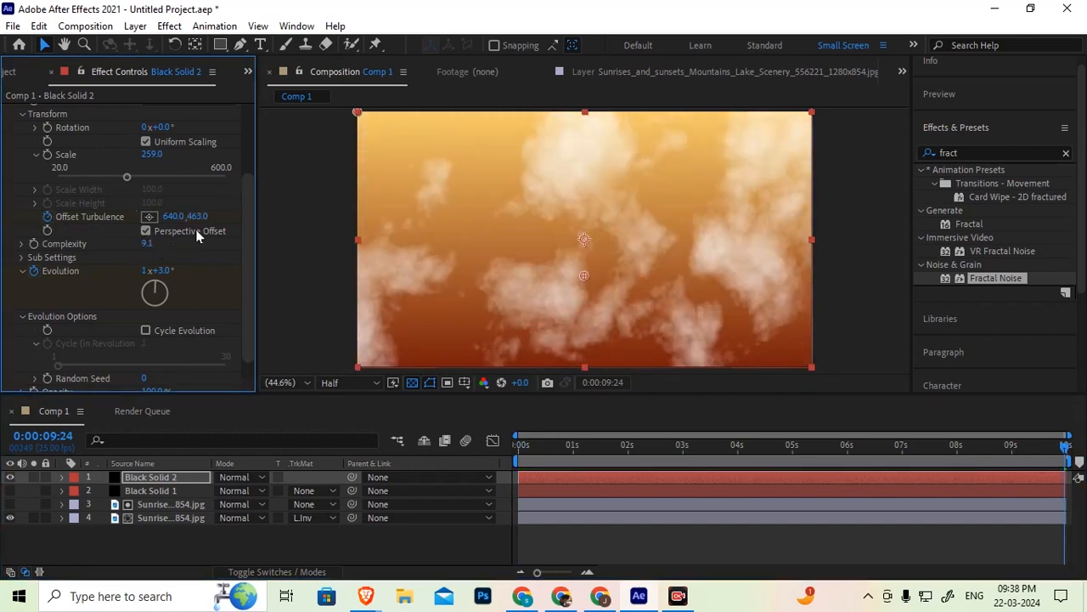
{"action": "left_click_drag", "start_coordinate": [196, 219], "coordinate": [4, 224]}
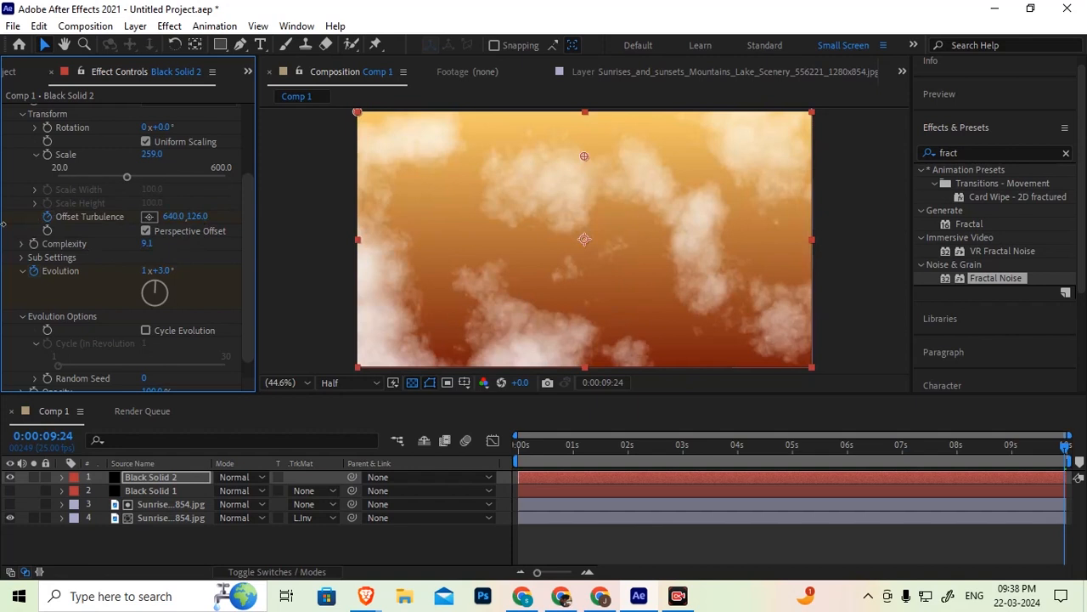
{"action": "left_click_drag", "start_coordinate": [3, 223], "coordinate": [4, 228]}
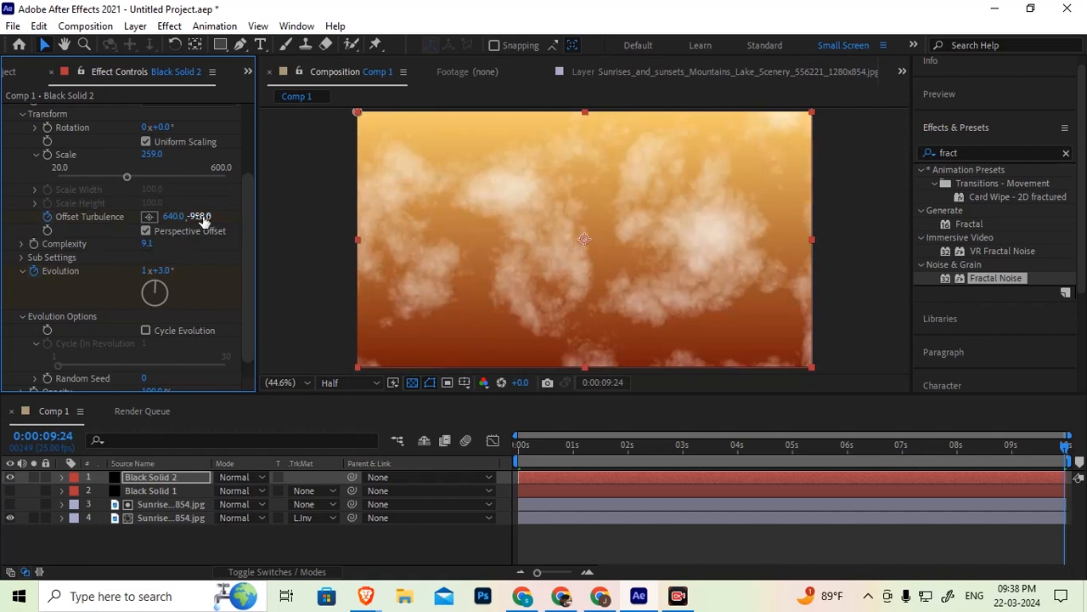
{"action": "left_click_drag", "start_coordinate": [202, 220], "coordinate": [230, 299]}
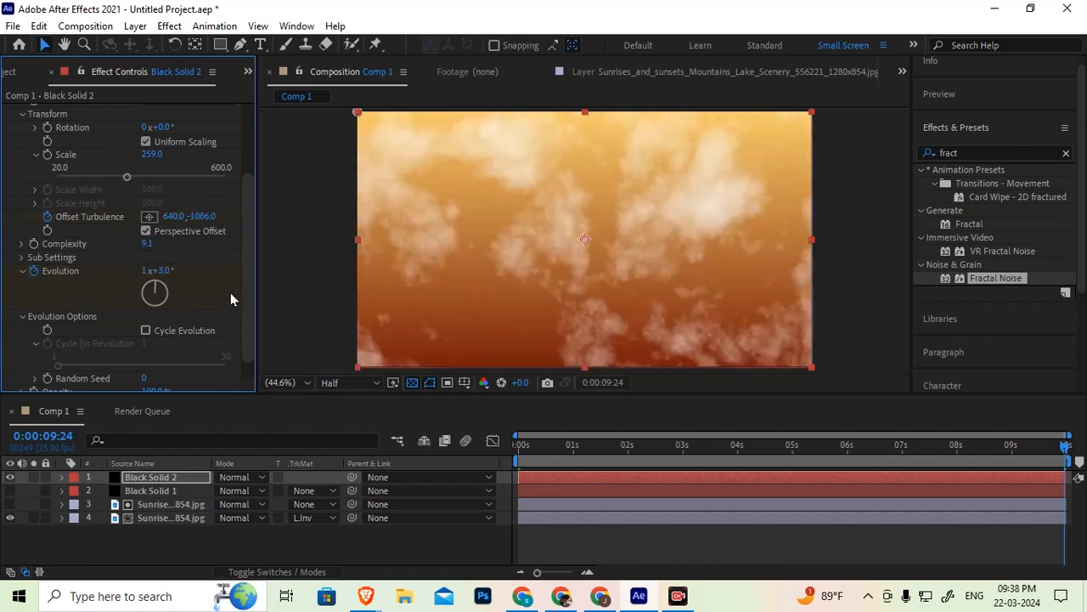
Step: Preview the drifting clouds from the start, and return to the first frame
{"action": "left_click", "coordinate": [520, 448]}
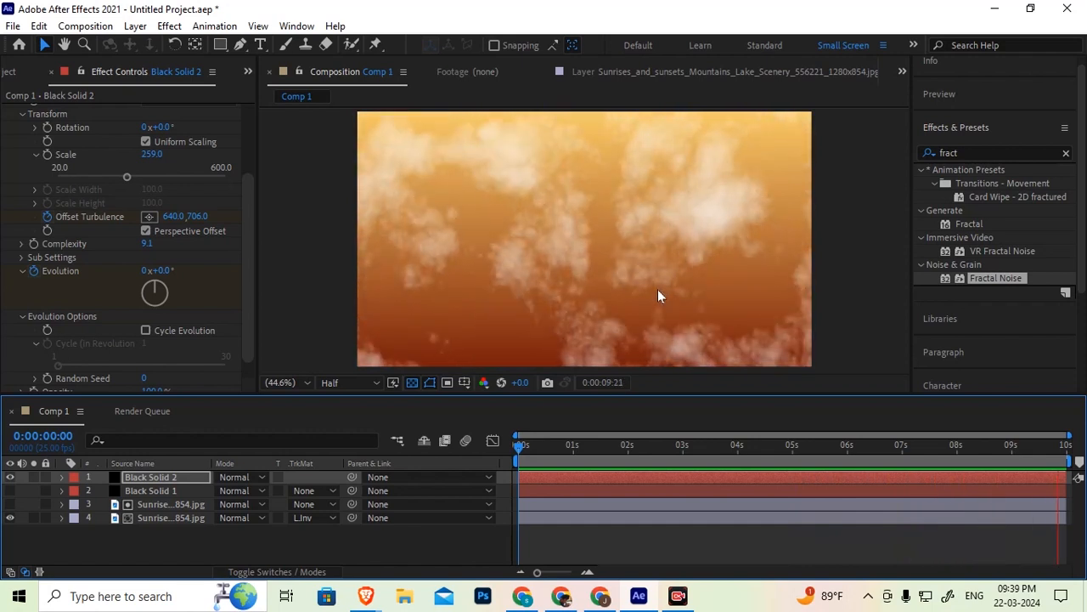
{"action": "left_click", "coordinate": [541, 445]}
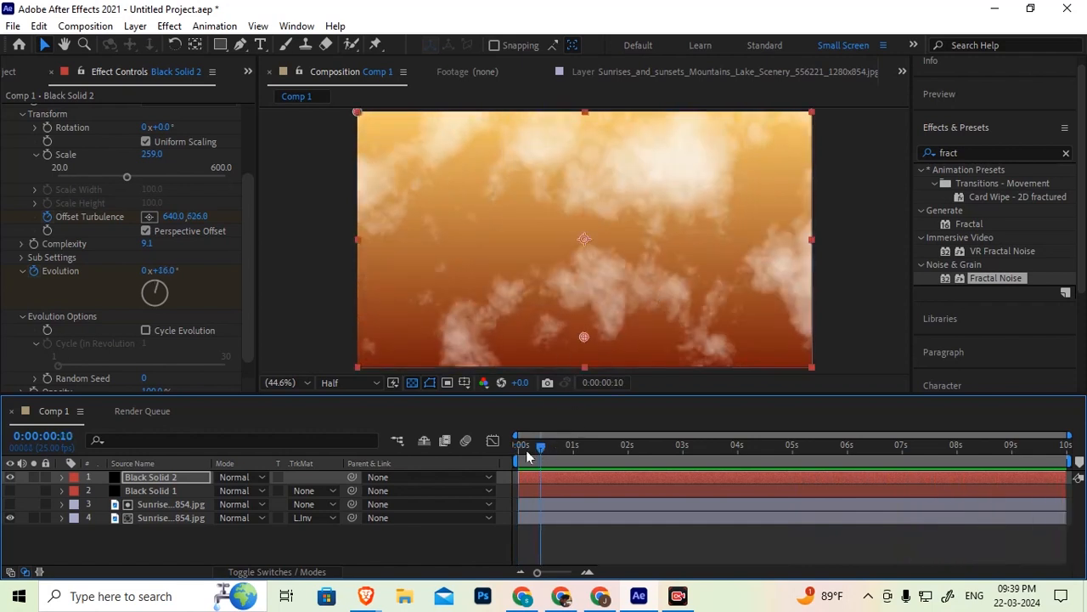
{"action": "left_click_drag", "start_coordinate": [528, 456], "coordinate": [440, 456]}
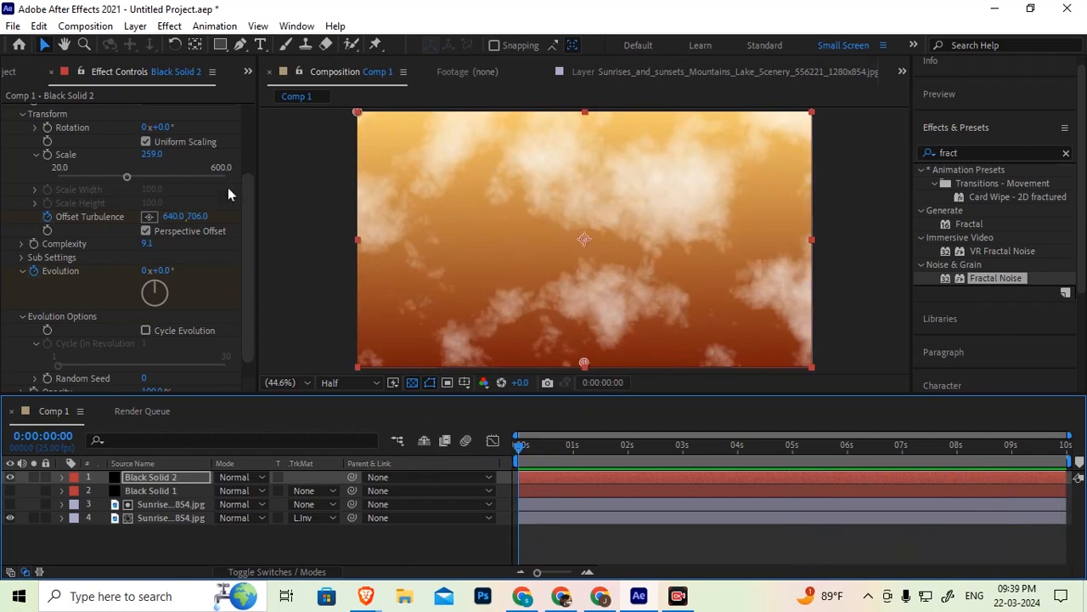
Step: Collapse the Fractal Noise settings and move Black Solid 2 beneath all other layers so the clouds fill the cut-out sky
{"action": "scroll", "coordinate": [79, 253], "scroll_direction": "up", "scroll_amount": 3}
{"action": "left_click", "coordinate": [8, 124]}
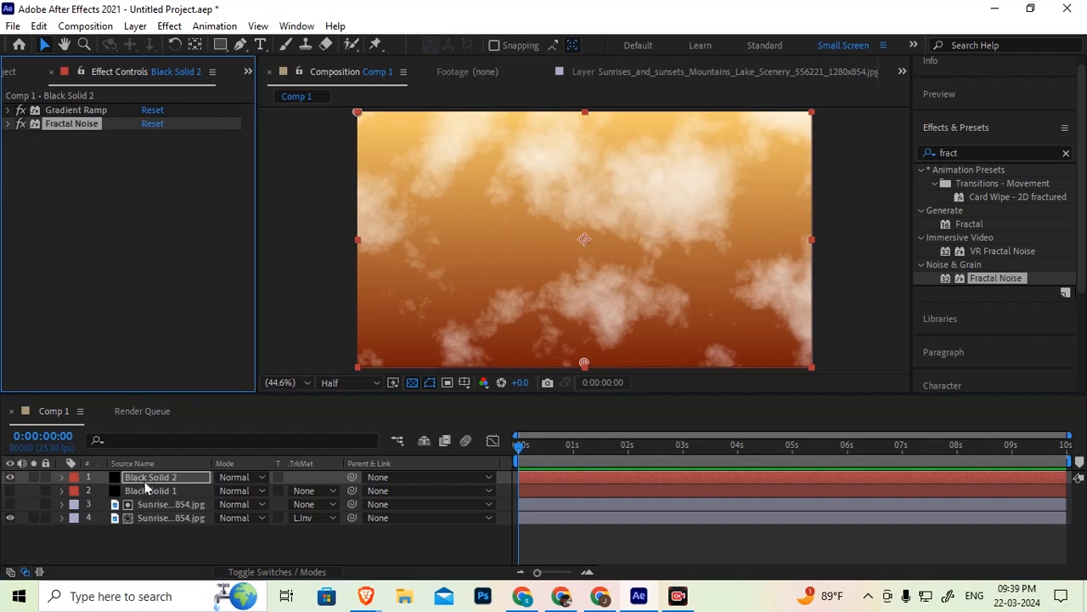
{"action": "left_click_drag", "start_coordinate": [148, 482], "coordinate": [169, 527]}
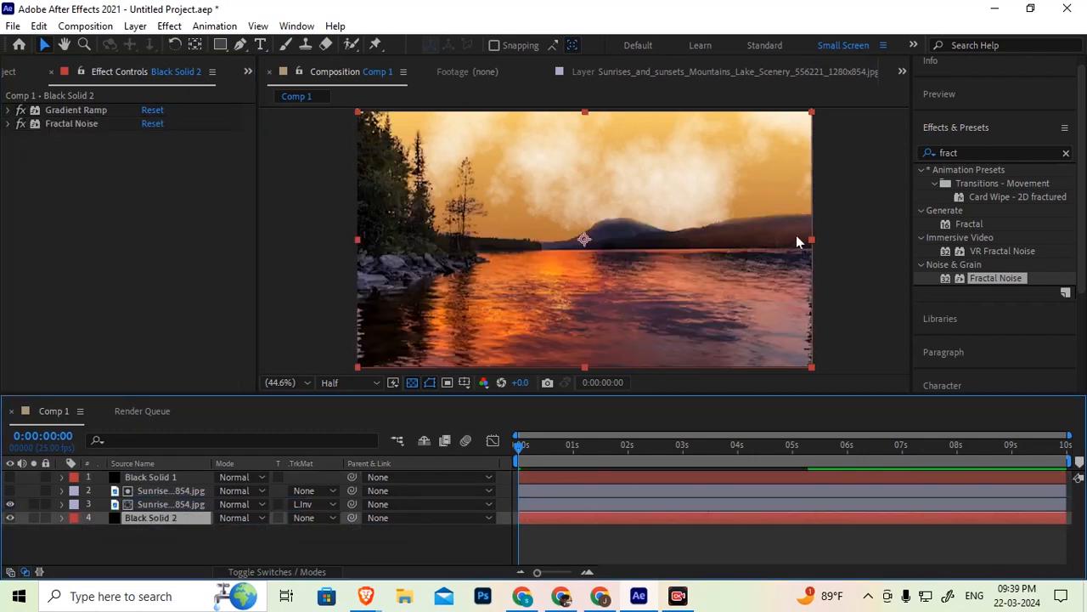
Step: Preview the lake composite with the drifting clouds behind the cut-out sky
{"action": "key", "text": "comma"}
{"action": "key", "text": "comma"}
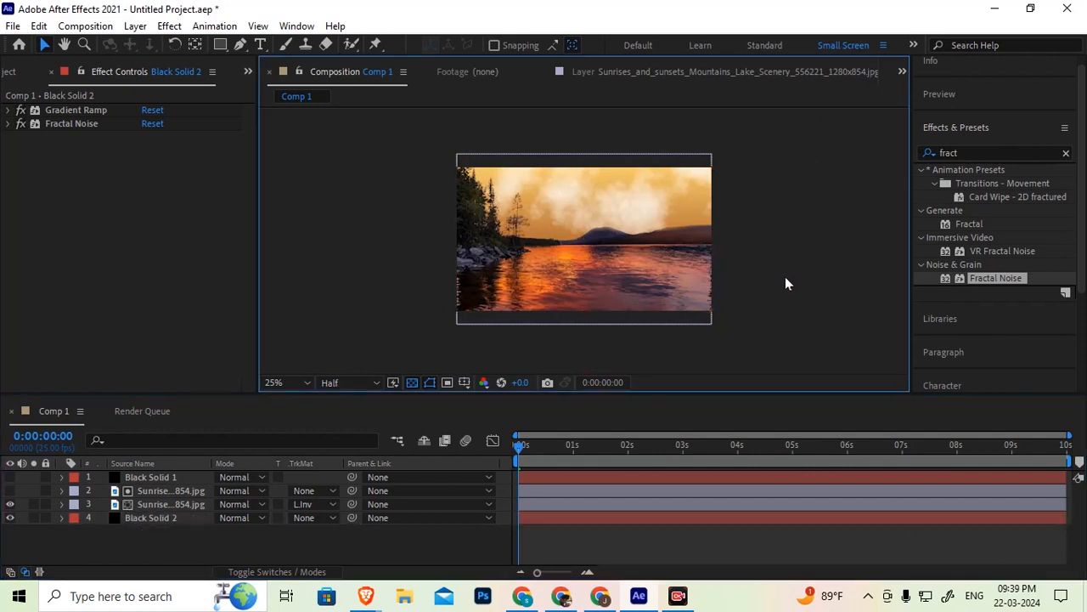
{"action": "scroll", "coordinate": [784, 275], "scroll_direction": "up", "scroll_amount": 2}
{"action": "key", "text": "comma"}
{"action": "key", "text": "comma"}
{"action": "key", "text": "space"}
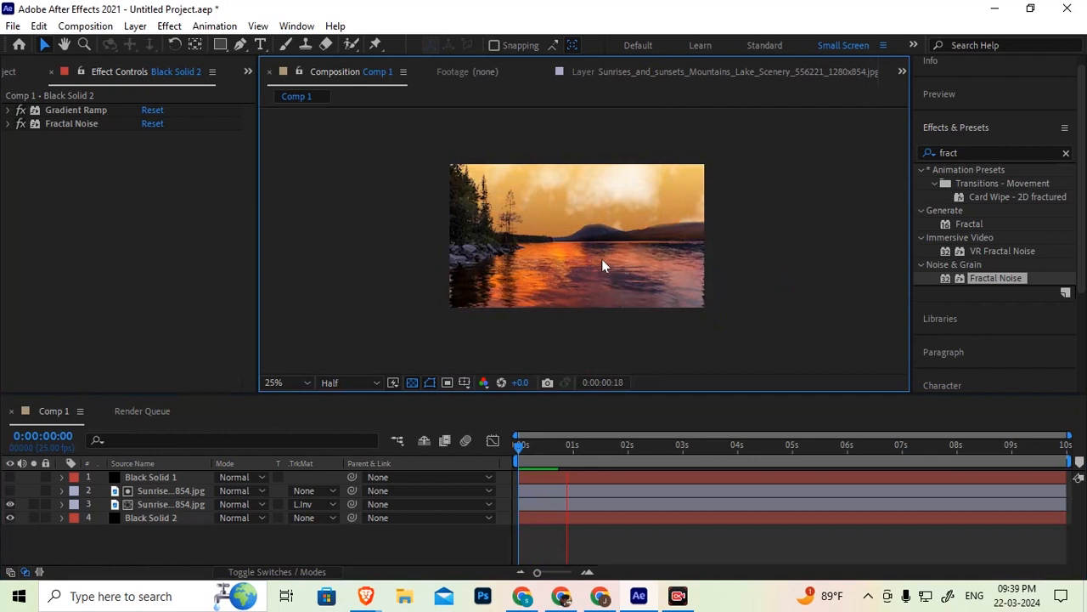
{"action": "scroll", "coordinate": [605, 232], "scroll_direction": "up", "scroll_amount": 2}
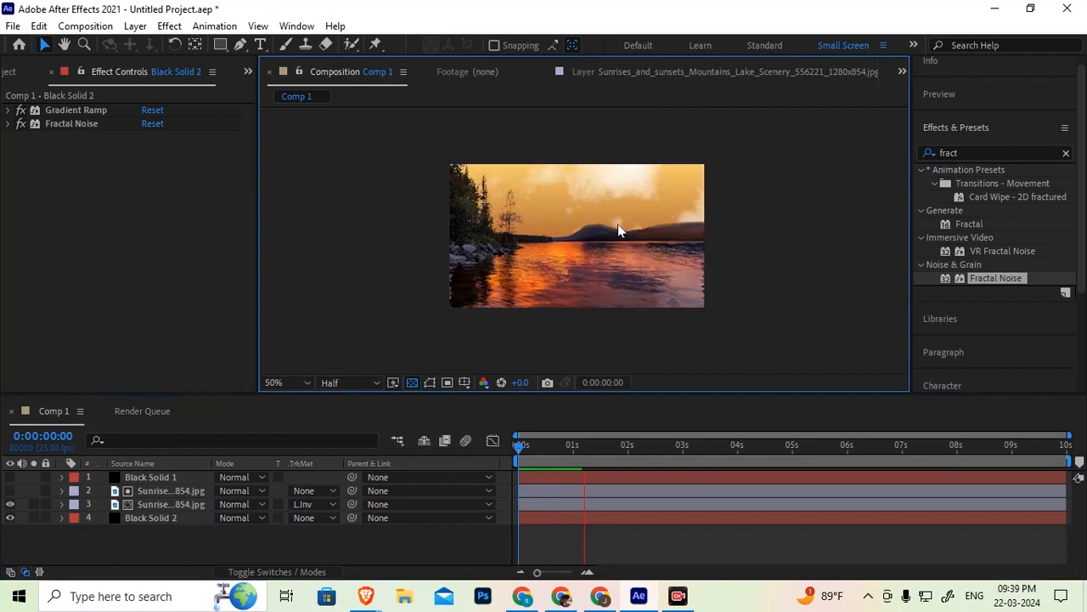
{"action": "scroll", "coordinate": [618, 224], "scroll_direction": "up", "scroll_amount": 1}
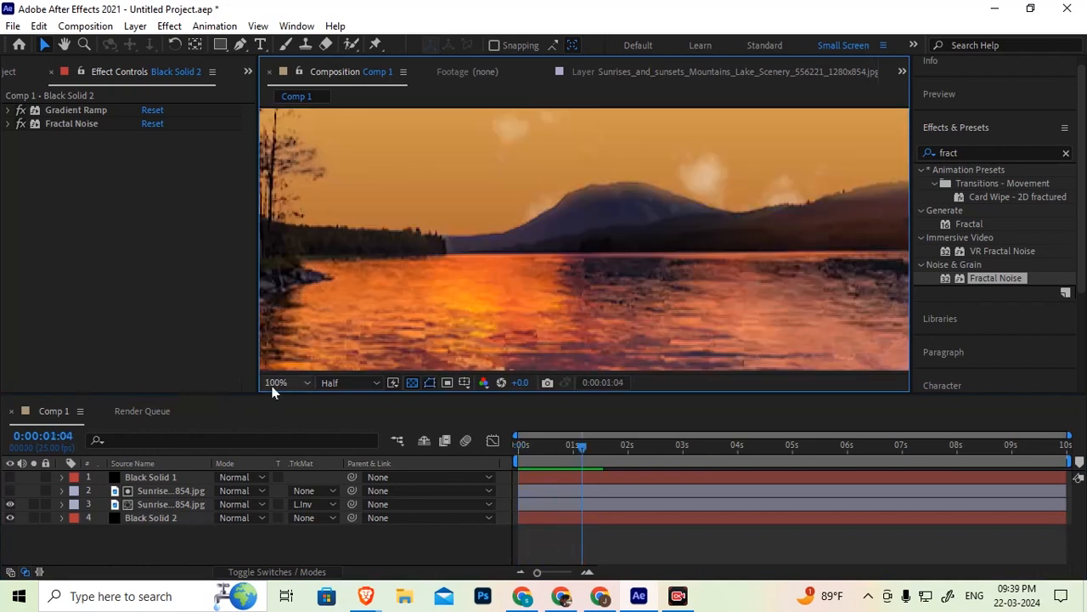
Step: Recolour Black Solid 2's Gradient Ramp by sampling the lake's sunlit reflection: orange F39714 for Start Color and a reddish tone for End Color
{"action": "left_click", "coordinate": [273, 382]}
{"action": "left_click", "coordinate": [285, 100]}
{"action": "left_click", "coordinate": [153, 518]}
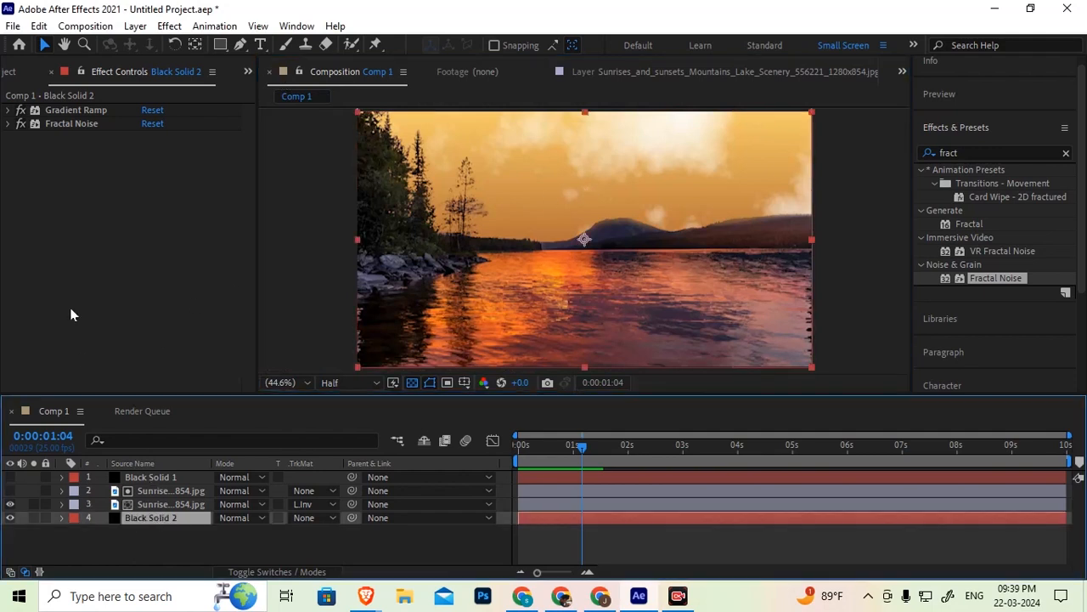
{"action": "left_click", "coordinate": [8, 110]}
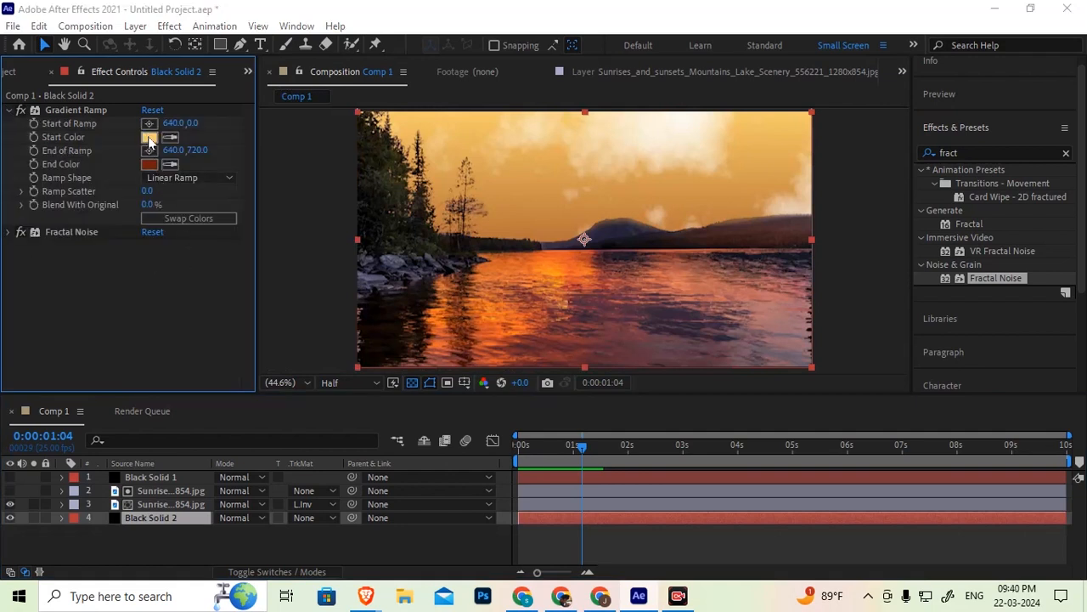
{"action": "left_click", "coordinate": [149, 138]}
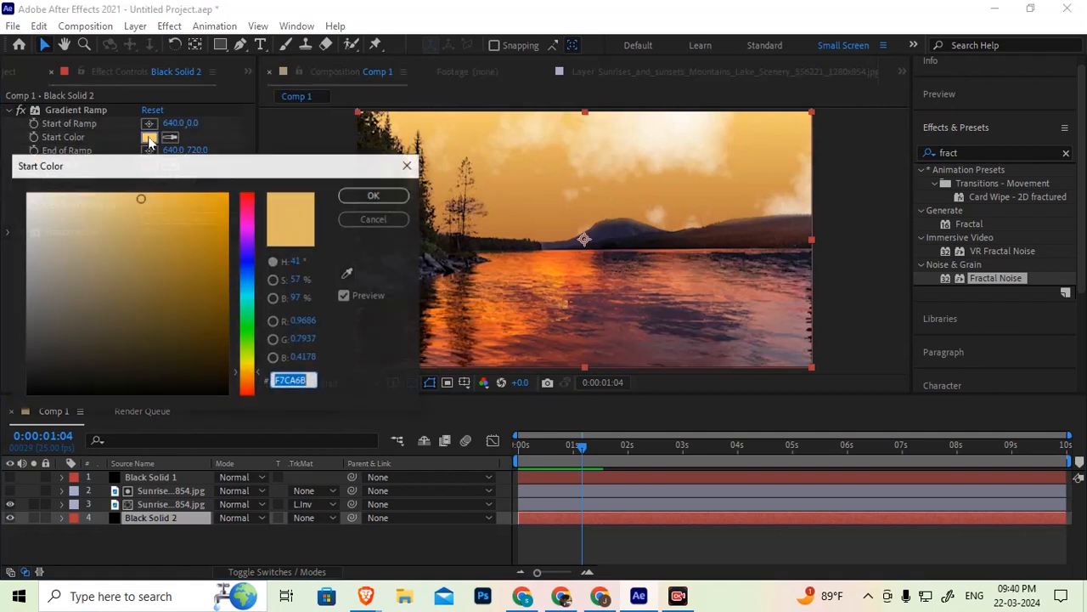
{"action": "left_click", "coordinate": [348, 273]}
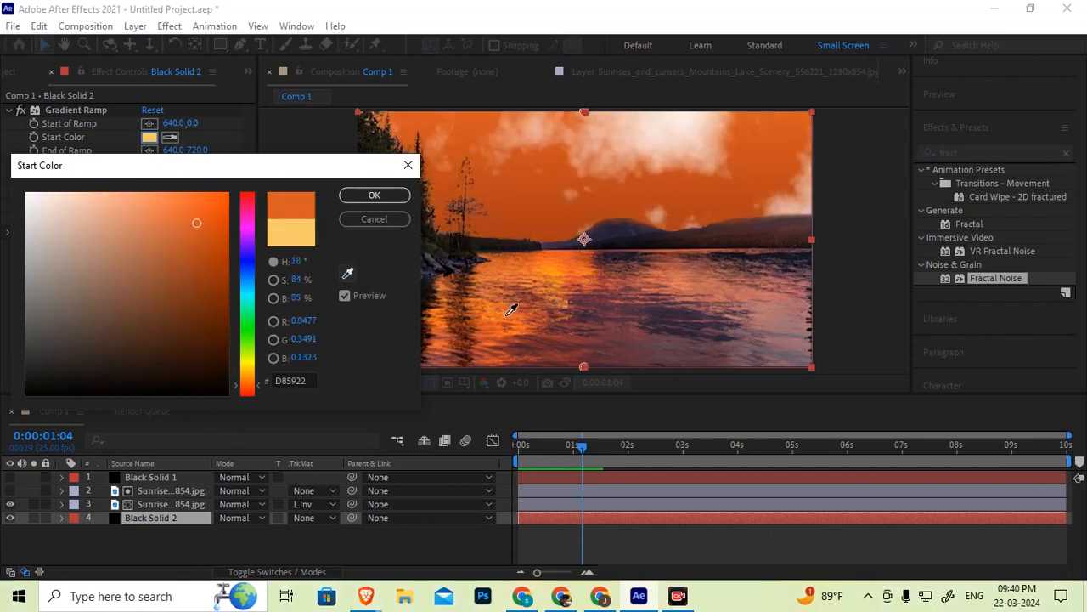
{"action": "left_click", "coordinate": [557, 272]}
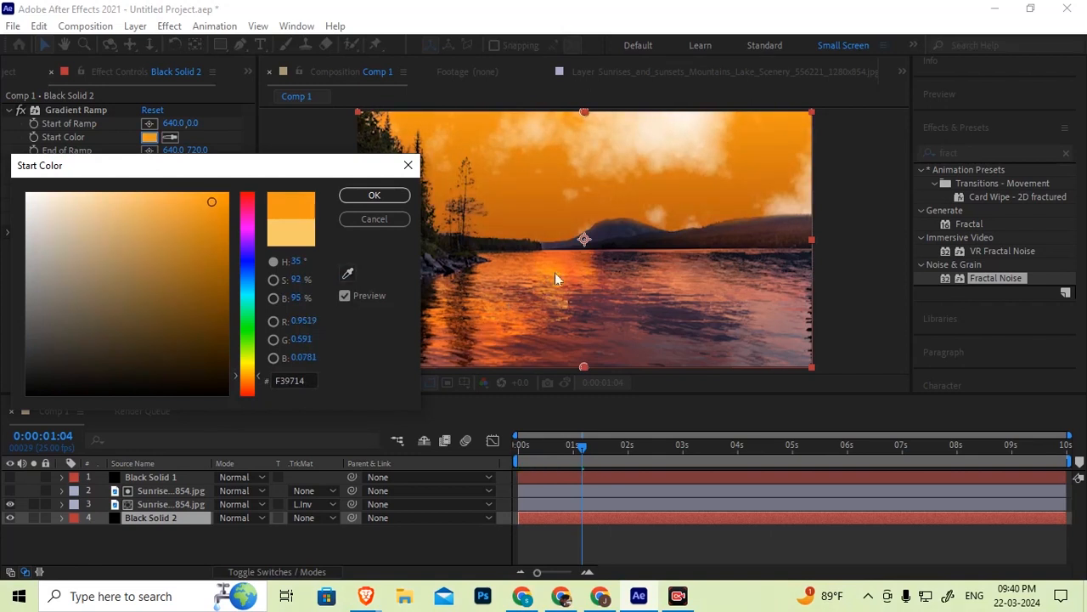
{"action": "left_click", "coordinate": [371, 196]}
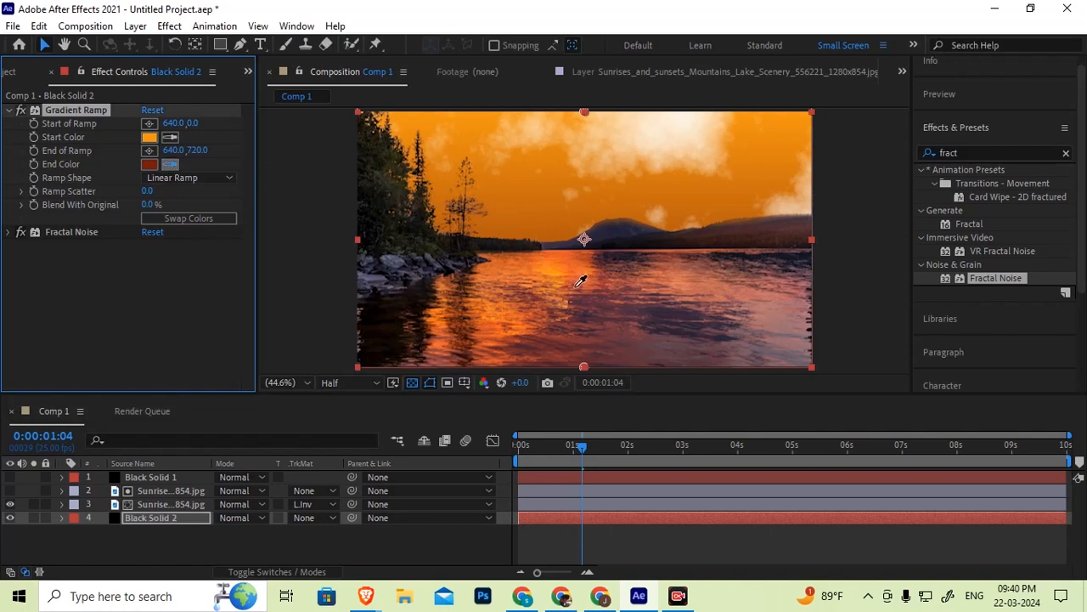
{"action": "left_click", "coordinate": [575, 286]}
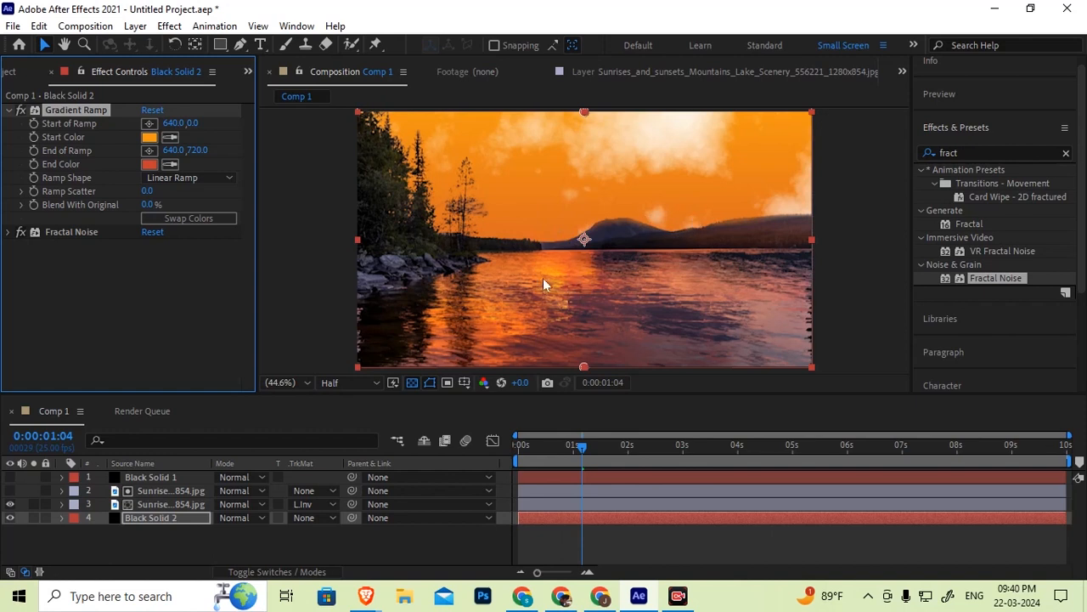
Step: Preview the recoloured sky and moving clouds from the first frame
{"action": "left_click", "coordinate": [524, 453]}
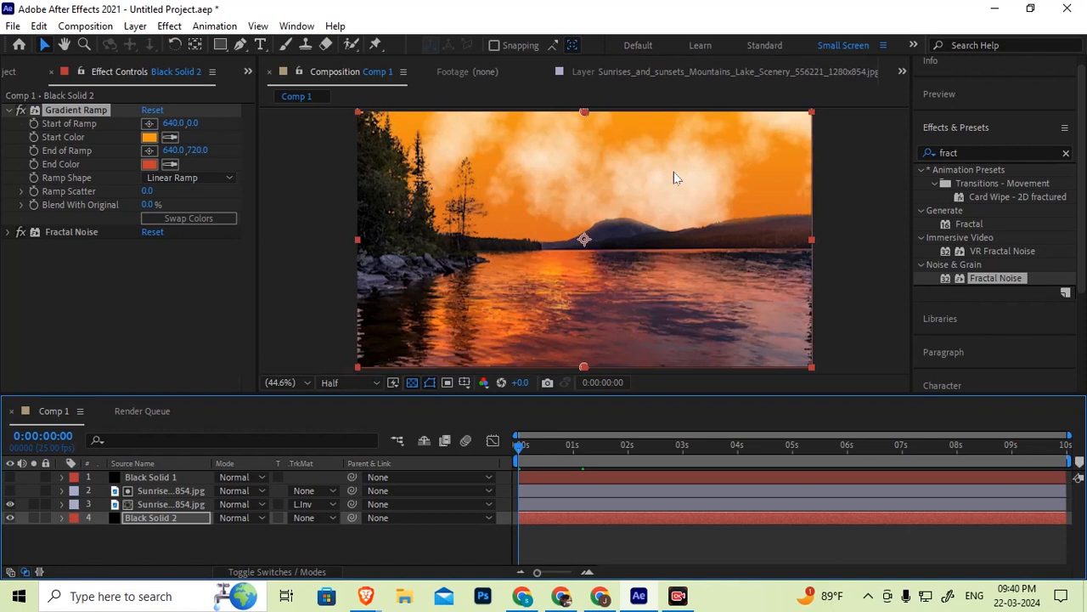
{"action": "key", "text": "space"}
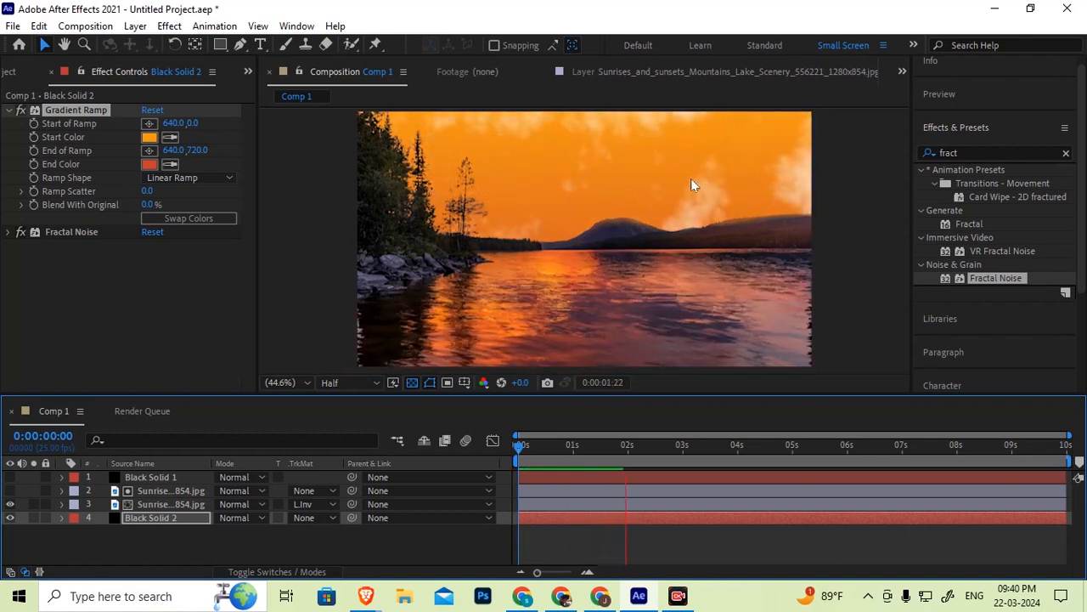
{"action": "key", "text": "space"}
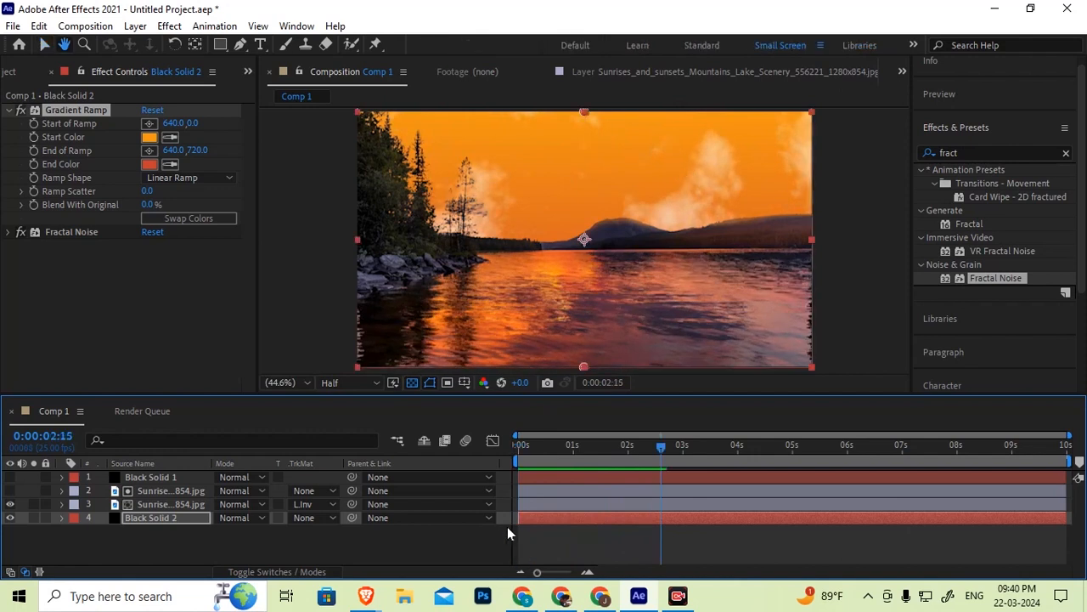
{"action": "left_click_drag", "start_coordinate": [533, 447], "coordinate": [513, 447]}
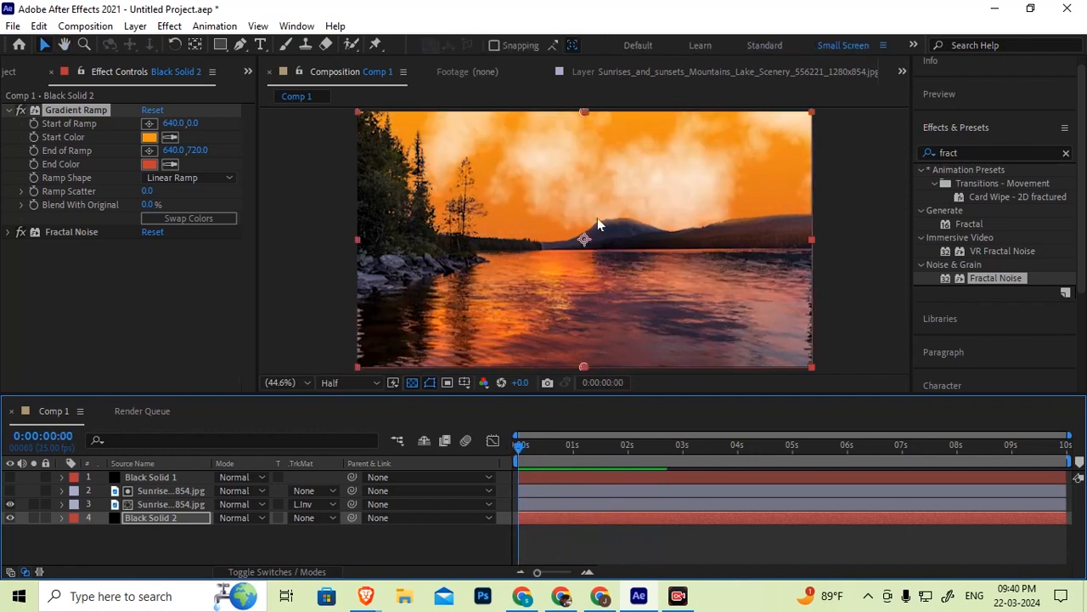
{"action": "key", "text": "space"}
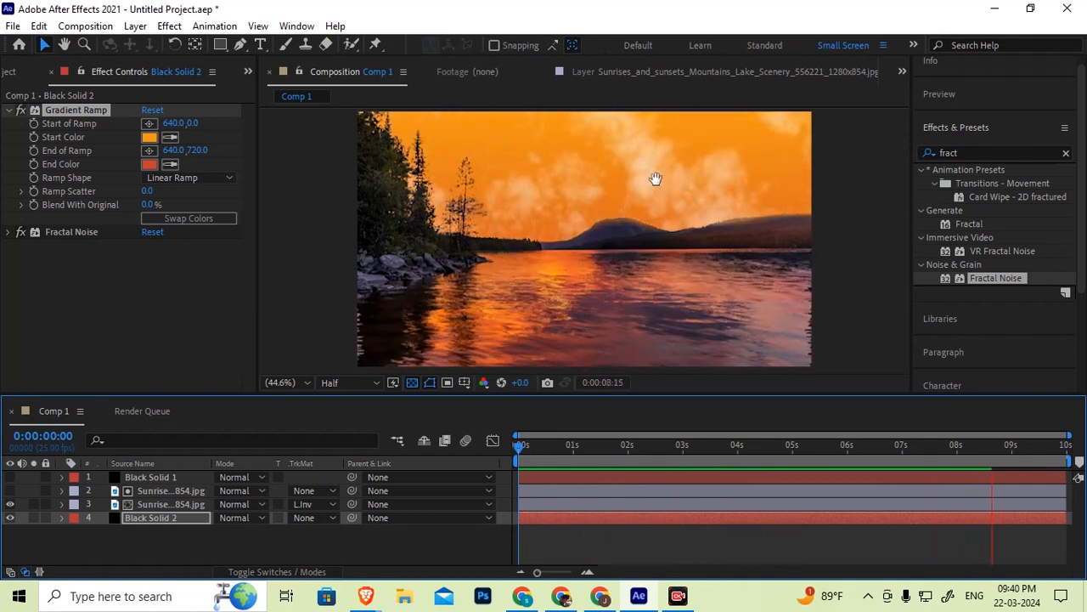
{"action": "key", "text": "space"}
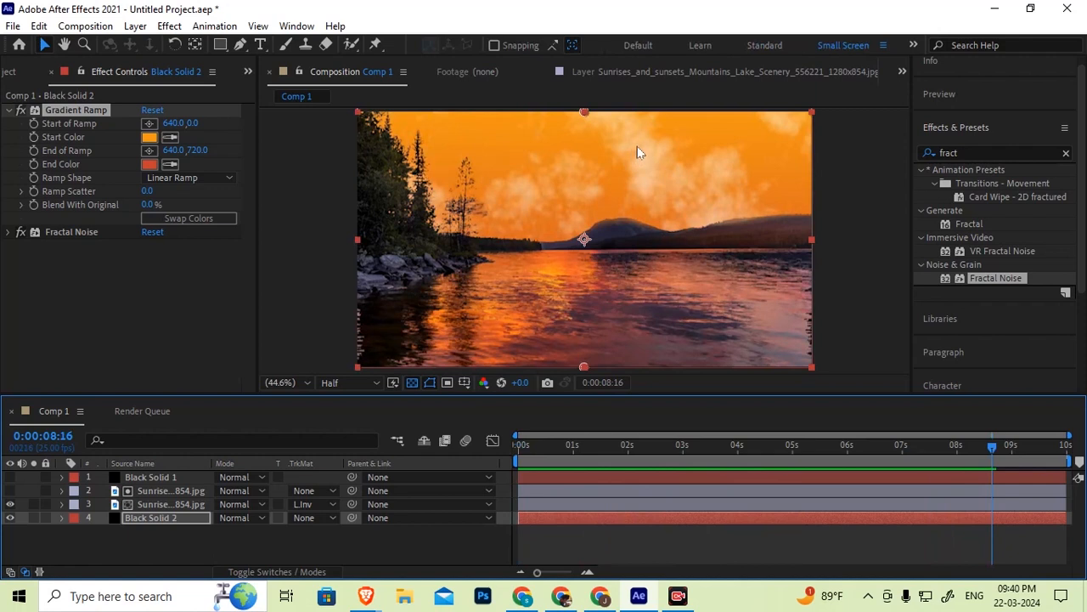
Step: Collapse the Gradient Ramp settings, find the Corner Pin effect by searching for "corner", and apply it to Black Solid 2
{"action": "left_click", "coordinate": [7, 111]}
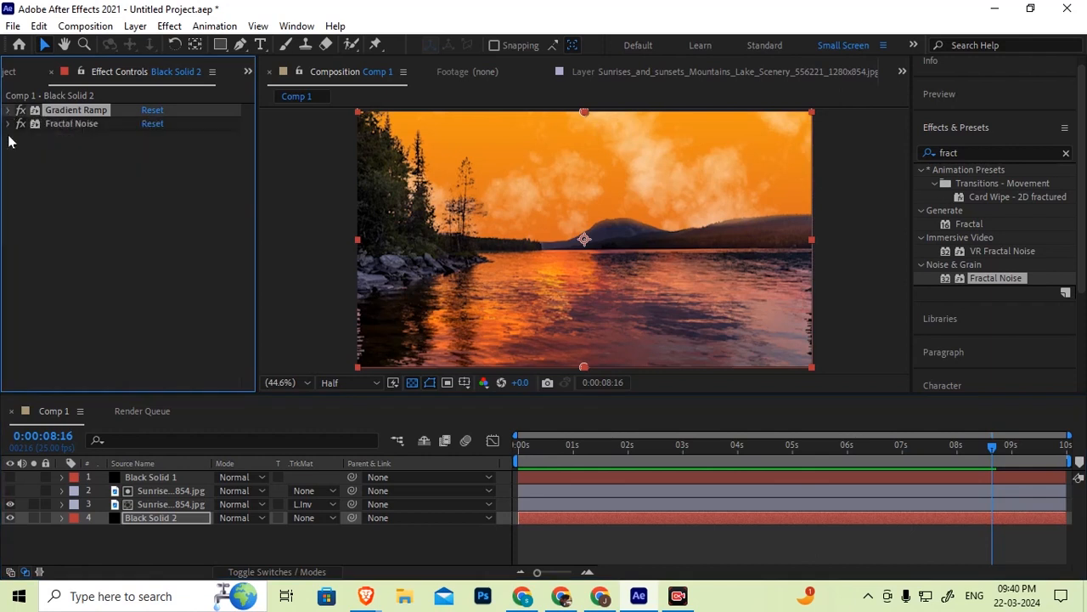
{"action": "left_click", "coordinate": [154, 518]}
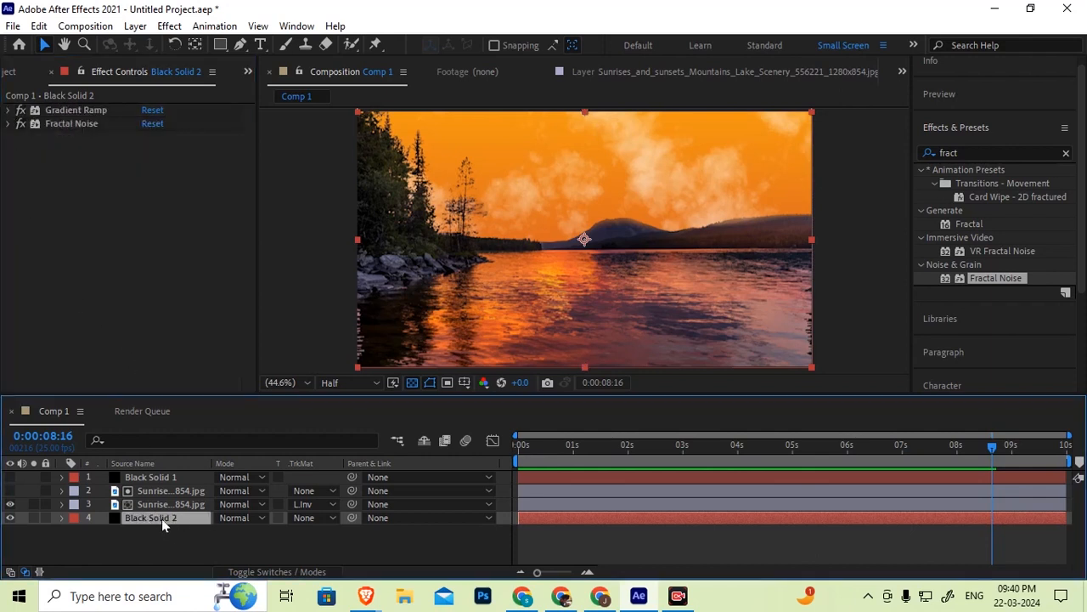
{"action": "left_click", "coordinate": [976, 152]}
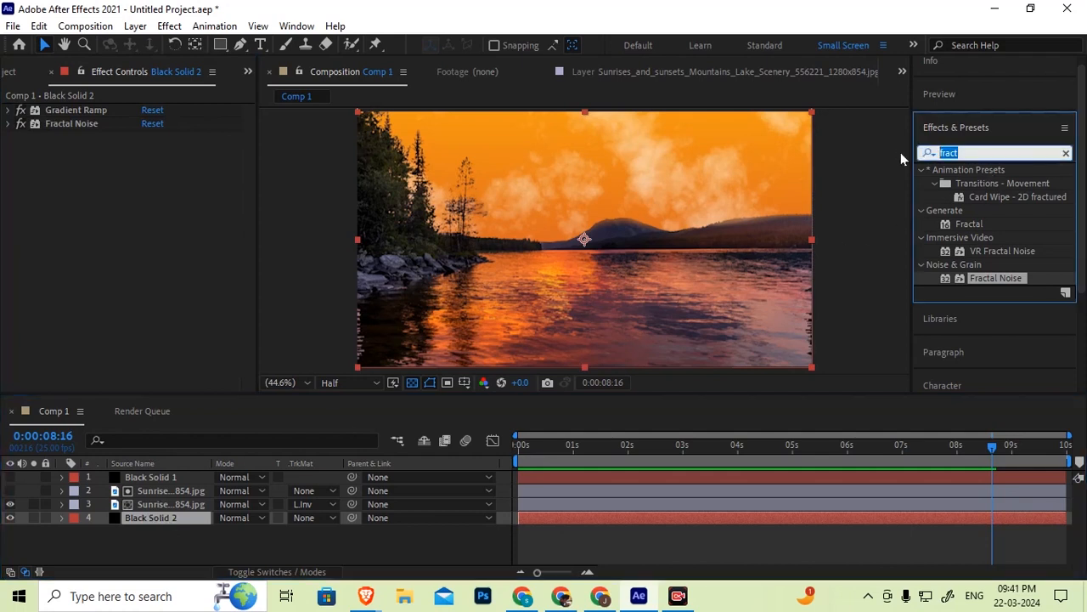
{"action": "type", "text": "corner"}
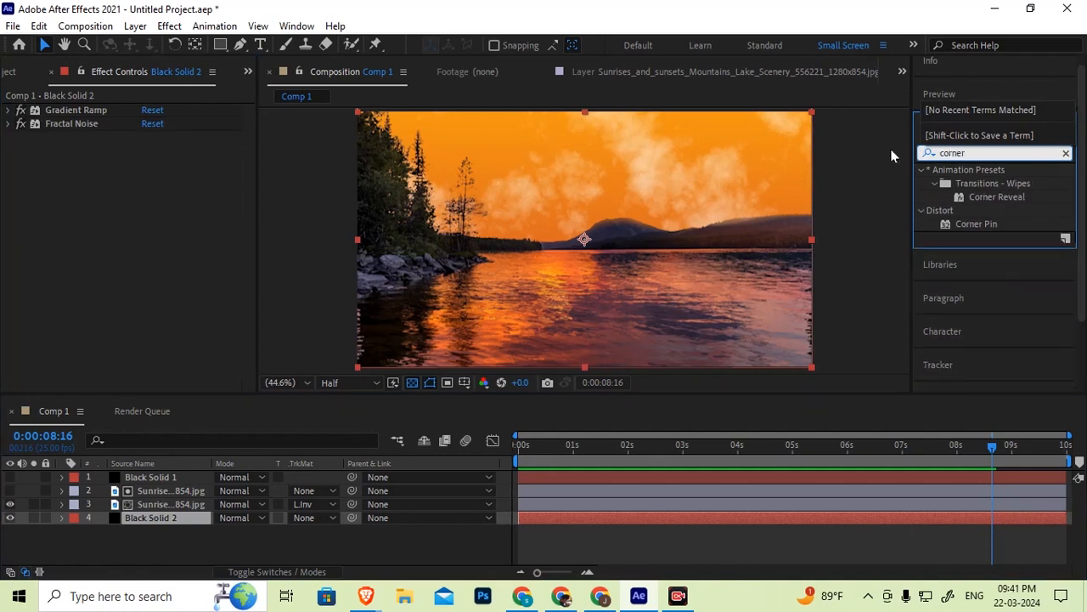
{"action": "left_click", "coordinate": [991, 226]}
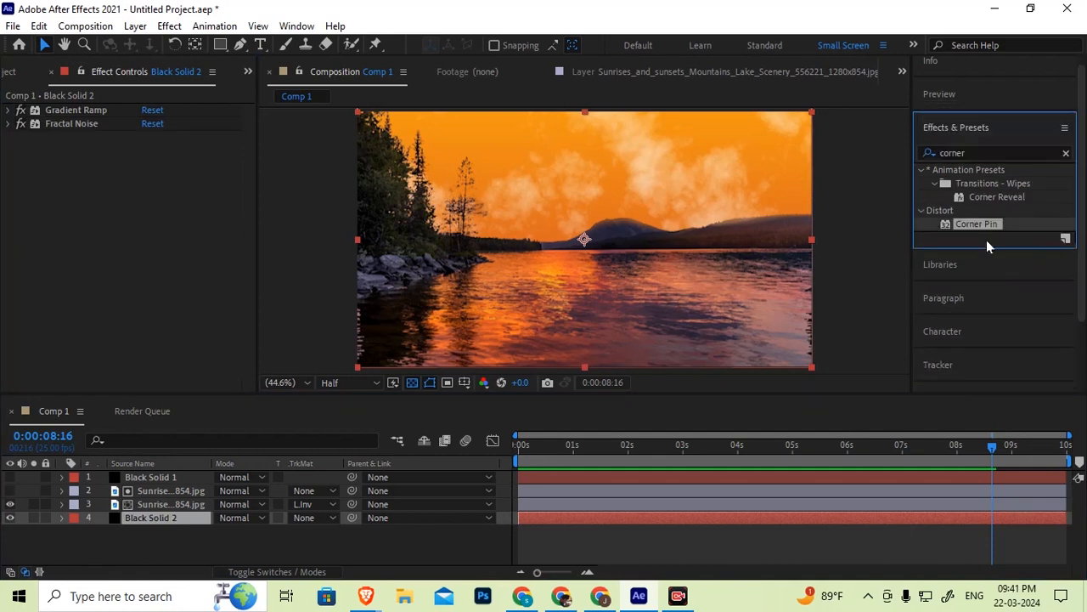
{"action": "left_click_drag", "start_coordinate": [970, 224], "coordinate": [117, 204]}
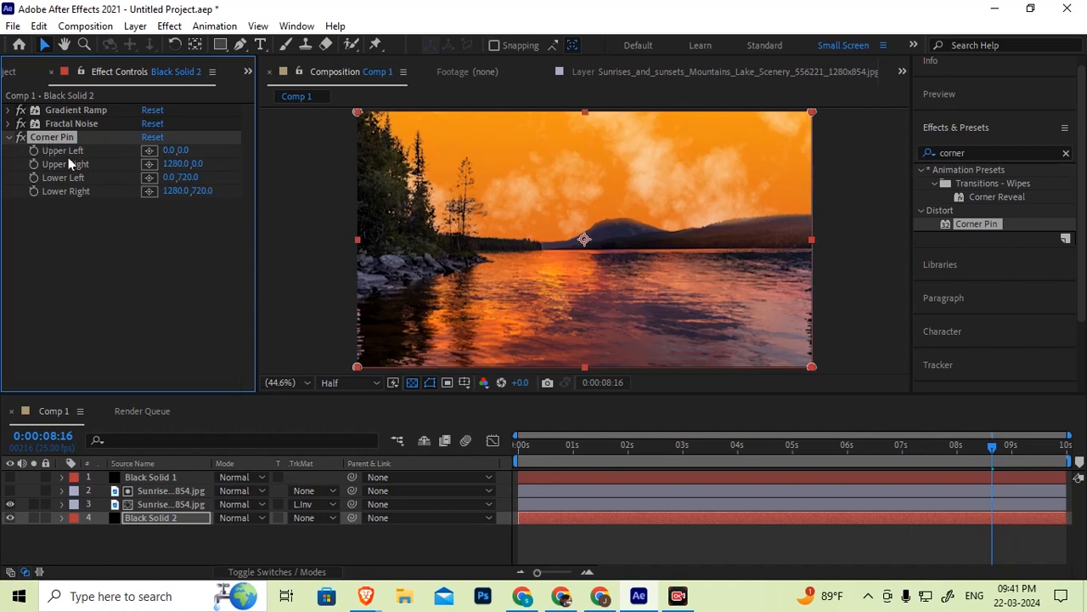
Step: Raise Corner Pin's lower corners to the horizon, with Lower Left at about -9, 417 and Lower Right at about 1291, 404
{"action": "left_click_drag", "start_coordinate": [357, 370], "coordinate": [352, 260]}
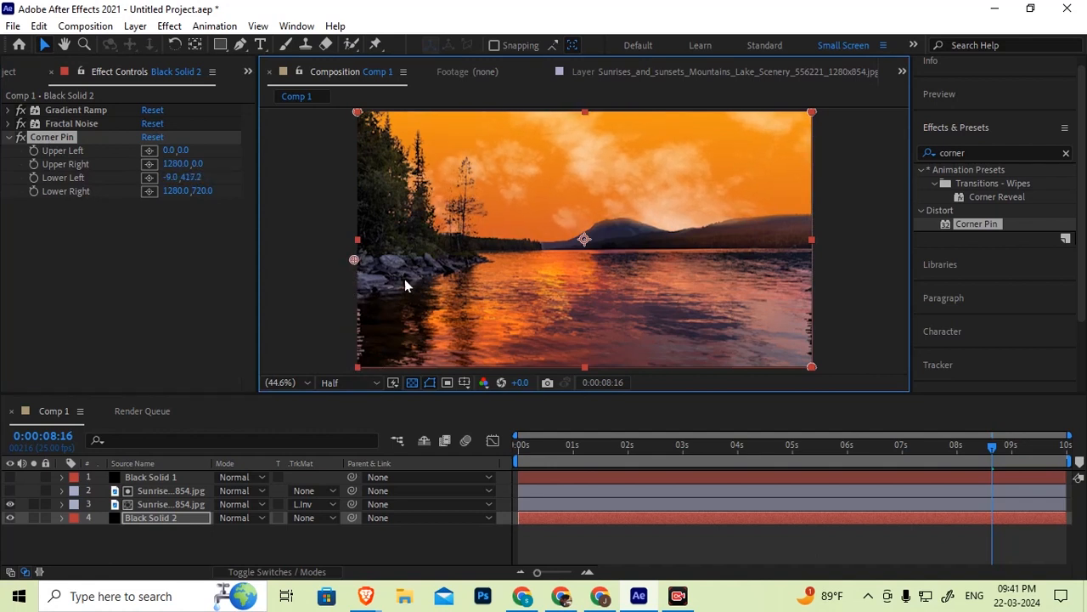
{"action": "left_click_drag", "start_coordinate": [813, 369], "coordinate": [821, 344]}
{"action": "left_click_drag", "start_coordinate": [816, 300], "coordinate": [818, 257]}
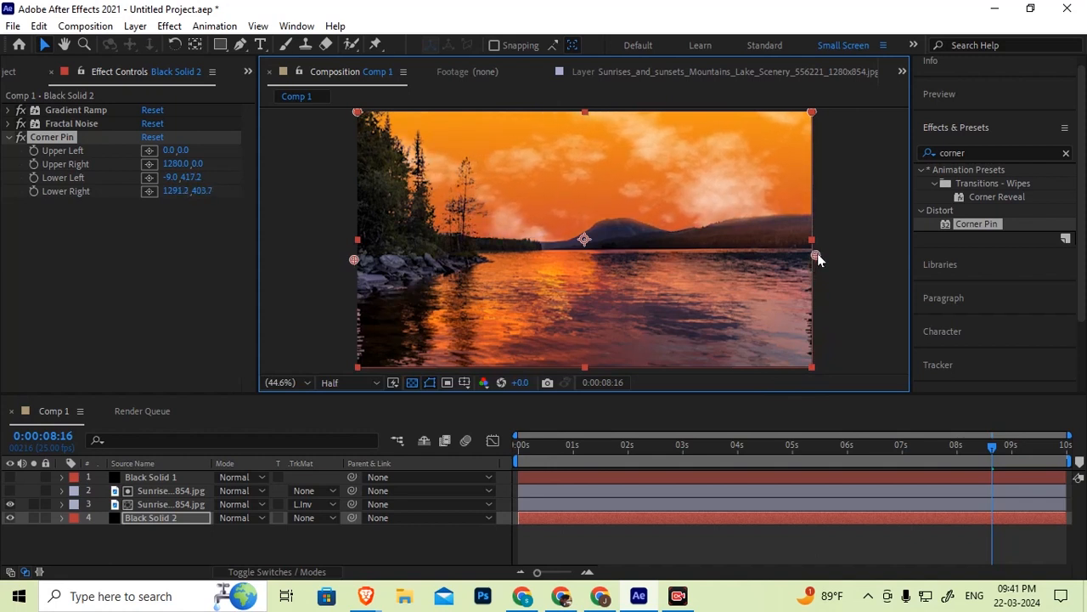
Step: Spread Corner Pin's upper corners outward to give the clouds perspective, with Upper Left at about -426, -7 and Upper Right at about 1702, -18
{"action": "scroll", "coordinate": [736, 243], "scroll_direction": "up", "scroll_amount": 3}
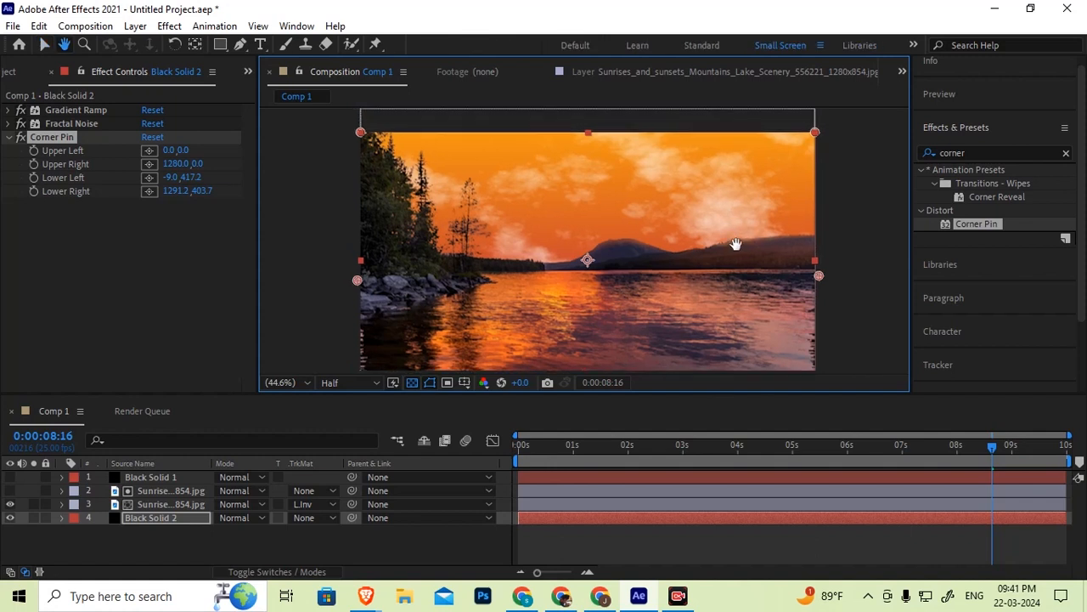
{"action": "left_click_drag", "start_coordinate": [368, 160], "coordinate": [259, 162]}
{"action": "left_click_drag", "start_coordinate": [825, 160], "coordinate": [975, 156]}
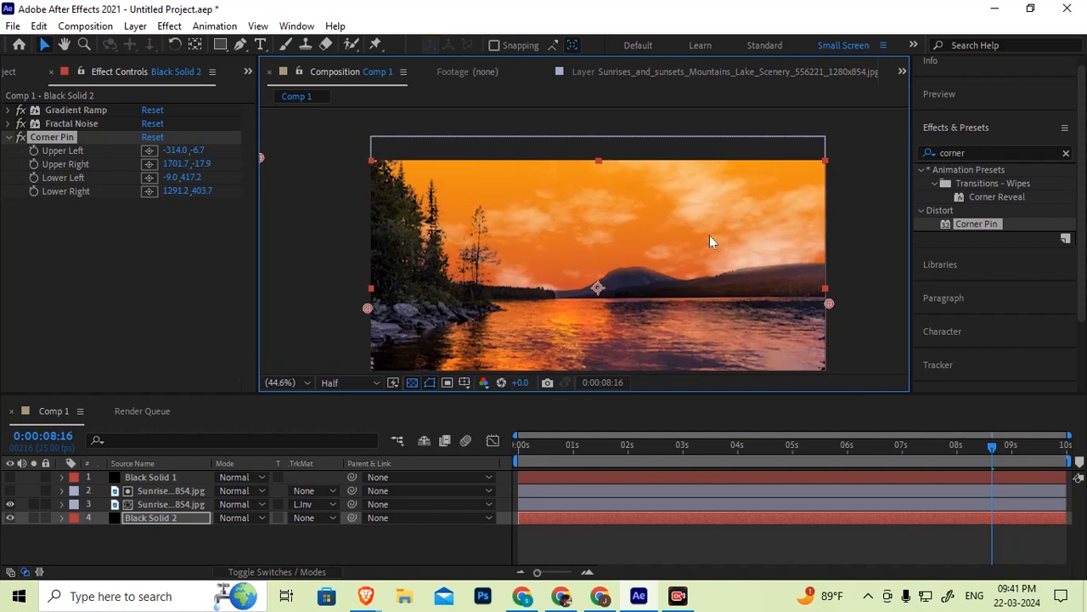
{"action": "key", "text": "comma"}
{"action": "key", "text": "comma"}
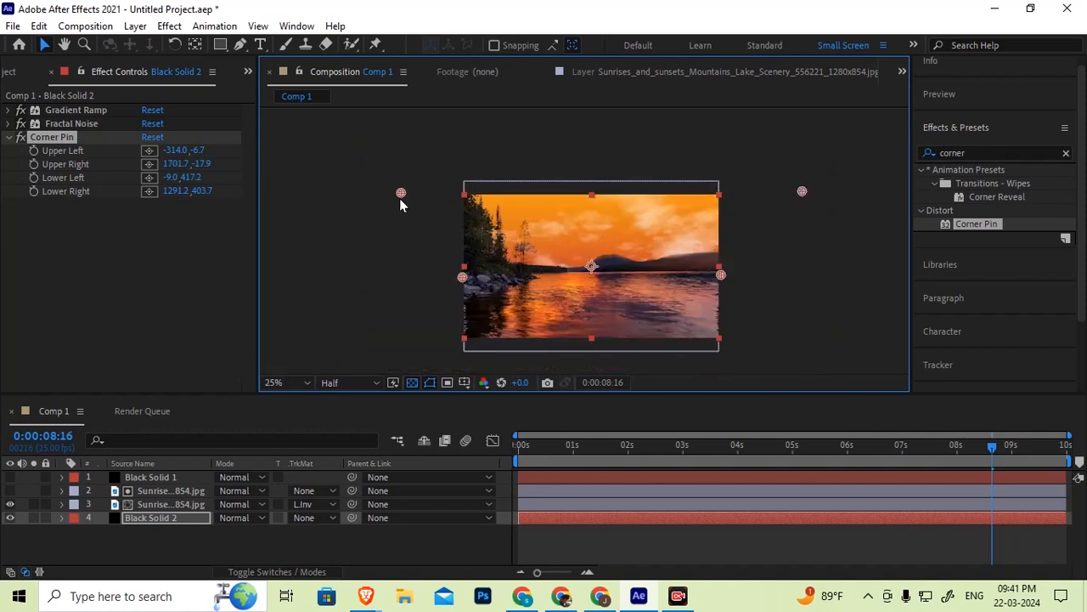
{"action": "left_click_drag", "start_coordinate": [392, 192], "coordinate": [382, 194]}
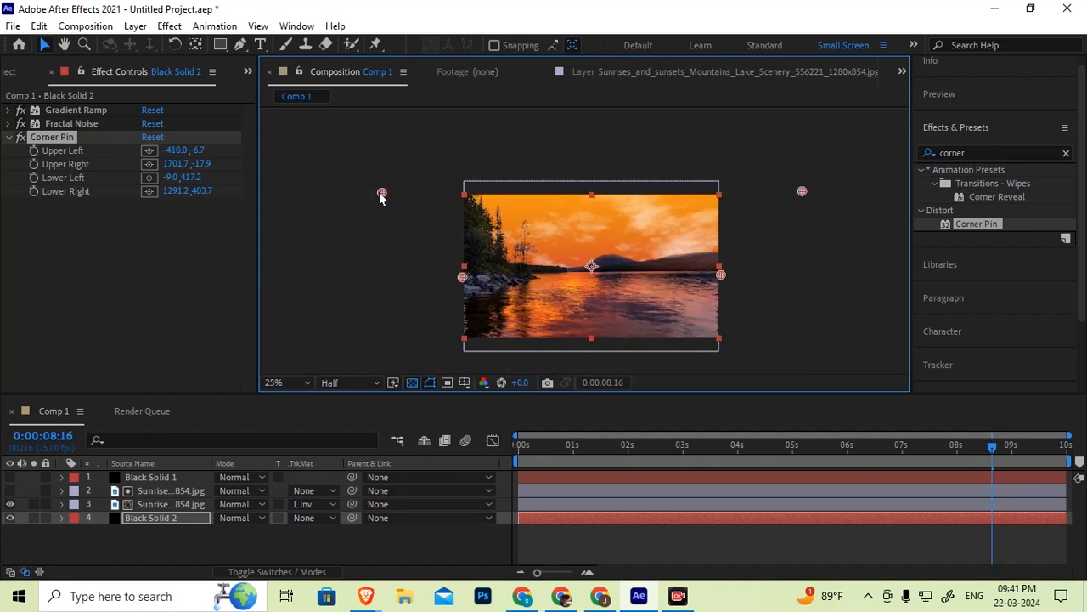
{"action": "left_click", "coordinate": [400, 236]}
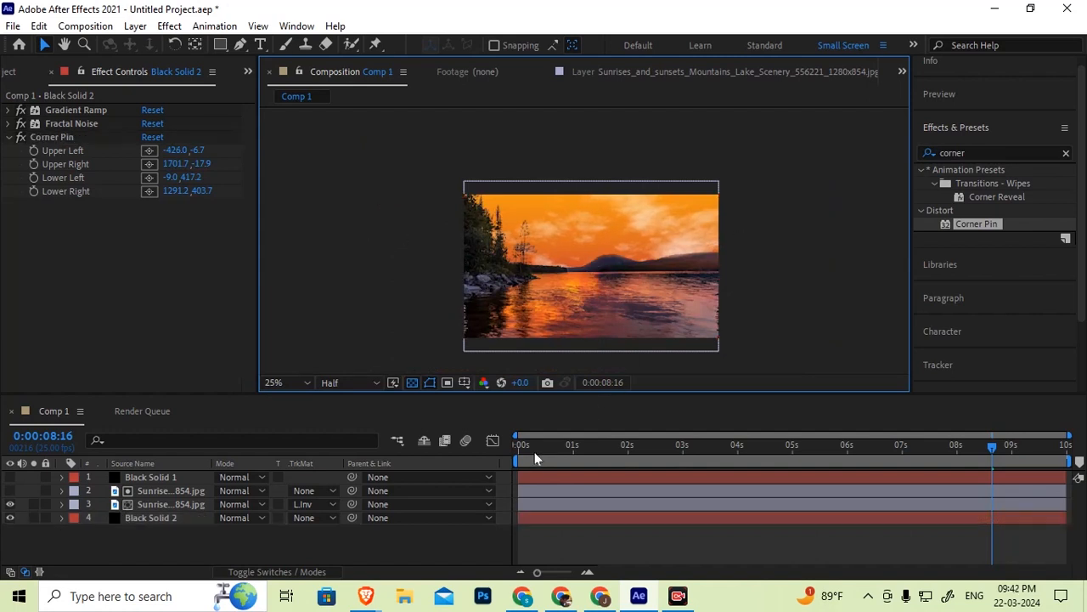
Step: Preview the perspective-distorted clouds from the first frame with the whole composition fitted in the viewer
{"action": "left_click", "coordinate": [514, 445]}
{"action": "key", "text": "space"}
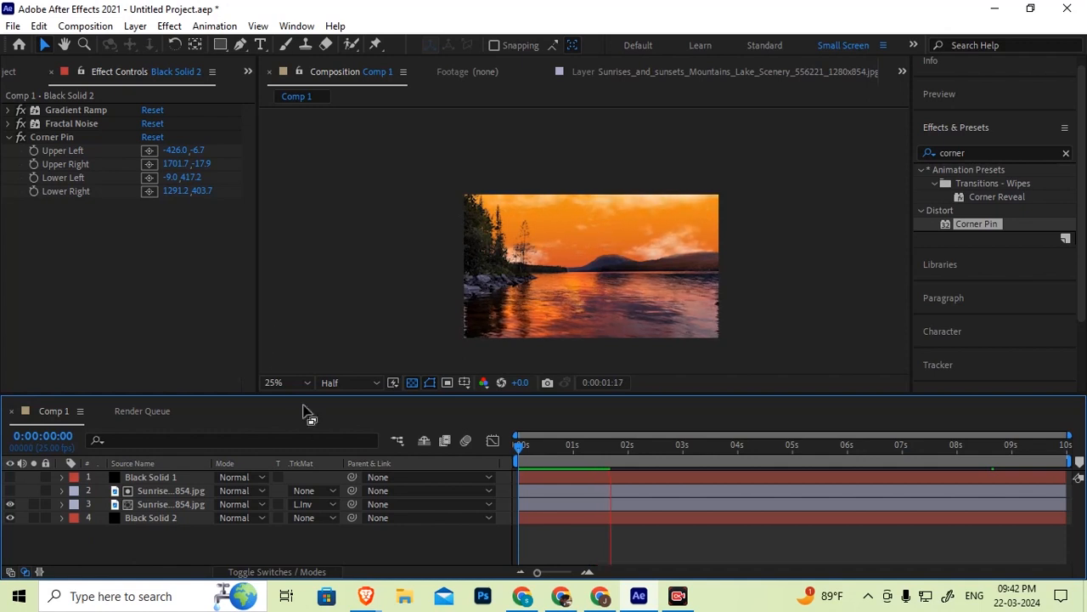
{"action": "left_click", "coordinate": [284, 383]}
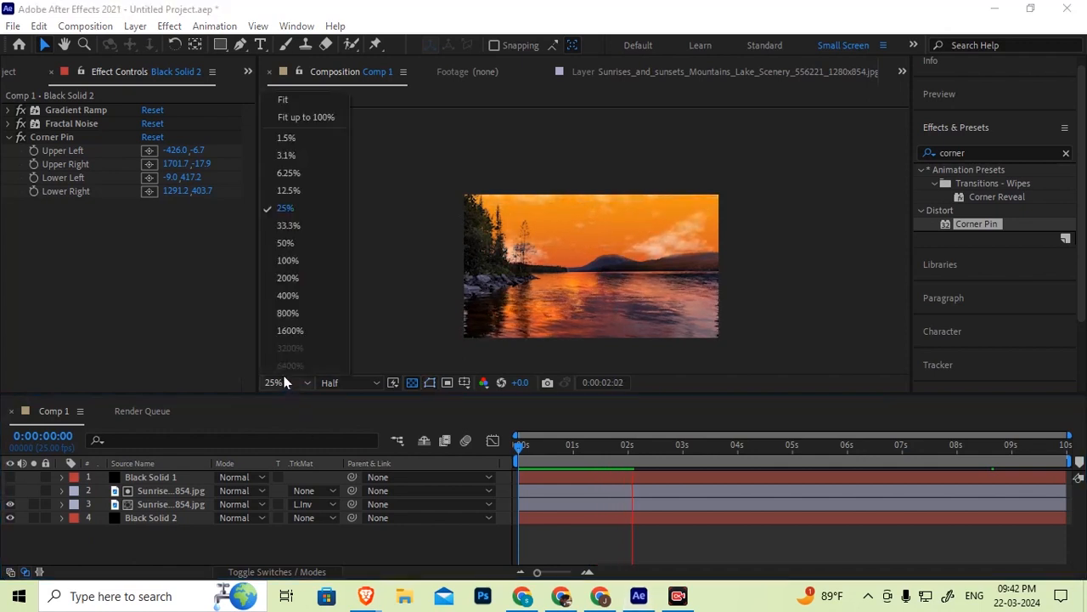
{"action": "left_click", "coordinate": [285, 99]}
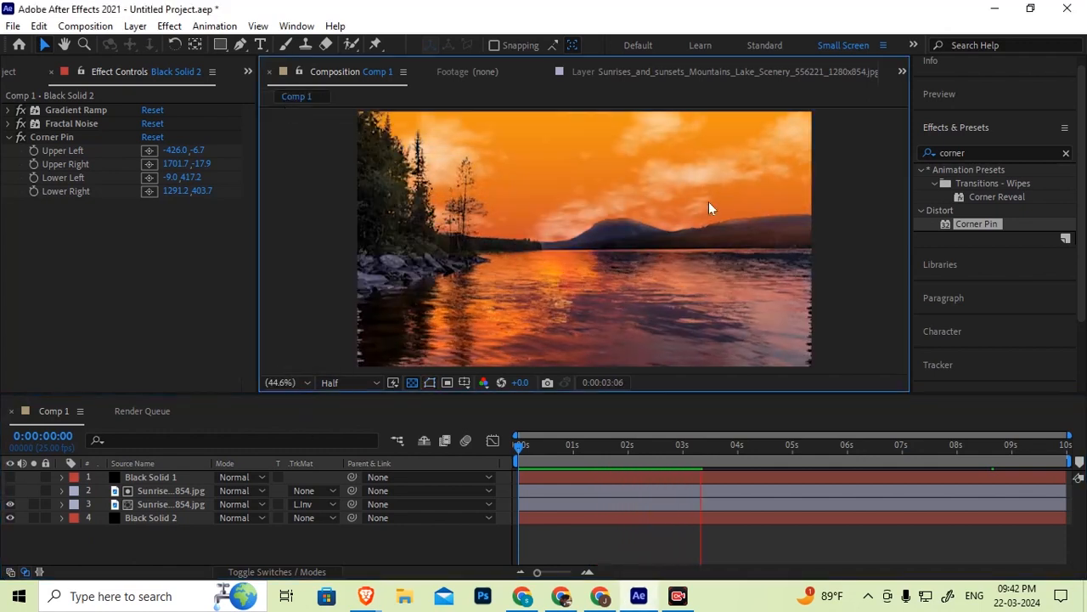